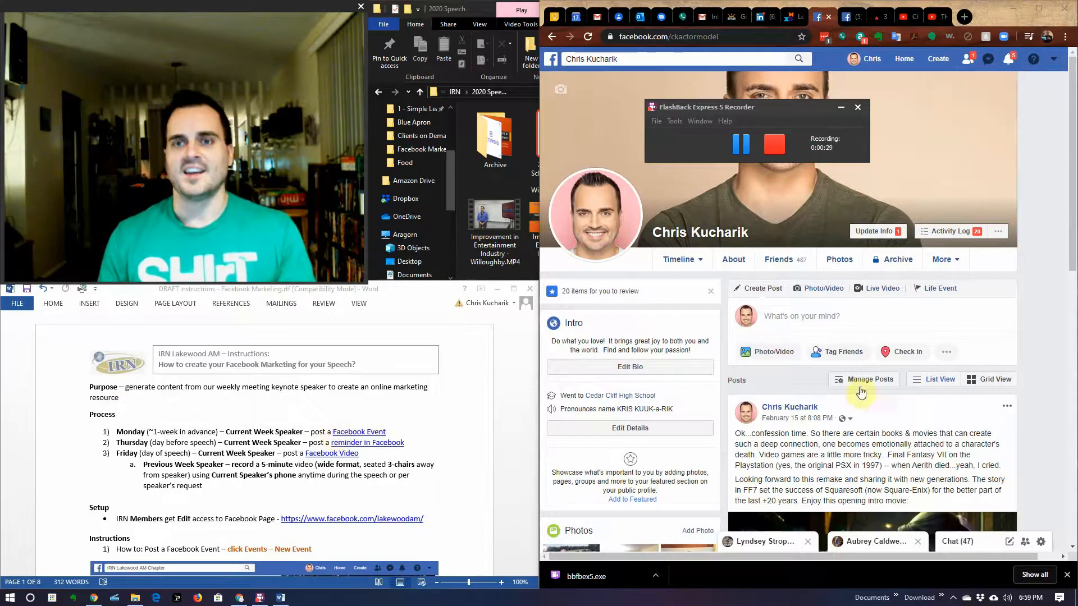
Step: Scroll through the notifications and open the Spirits in Willoughby winery event
drag(800, 107, 467, 12)
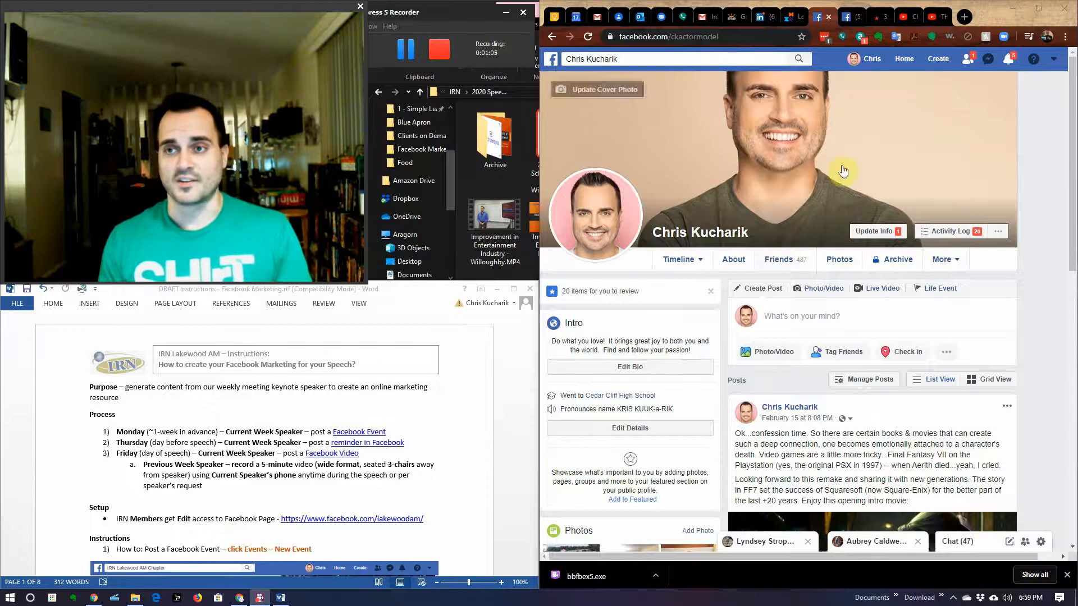
click(1009, 60)
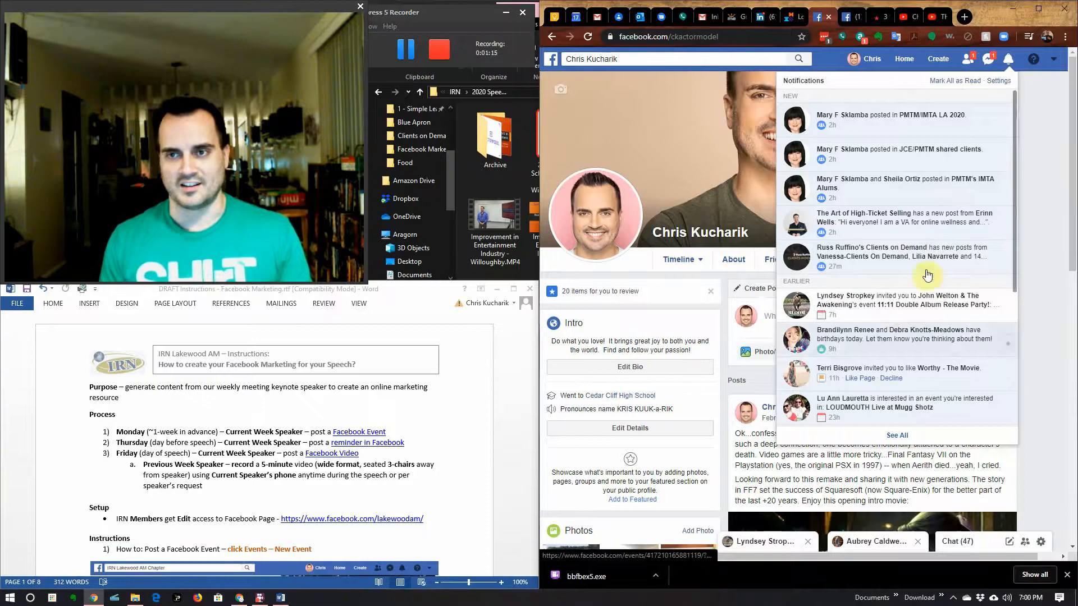
scroll(949, 174, down, 3)
scroll(947, 175, down, 10)
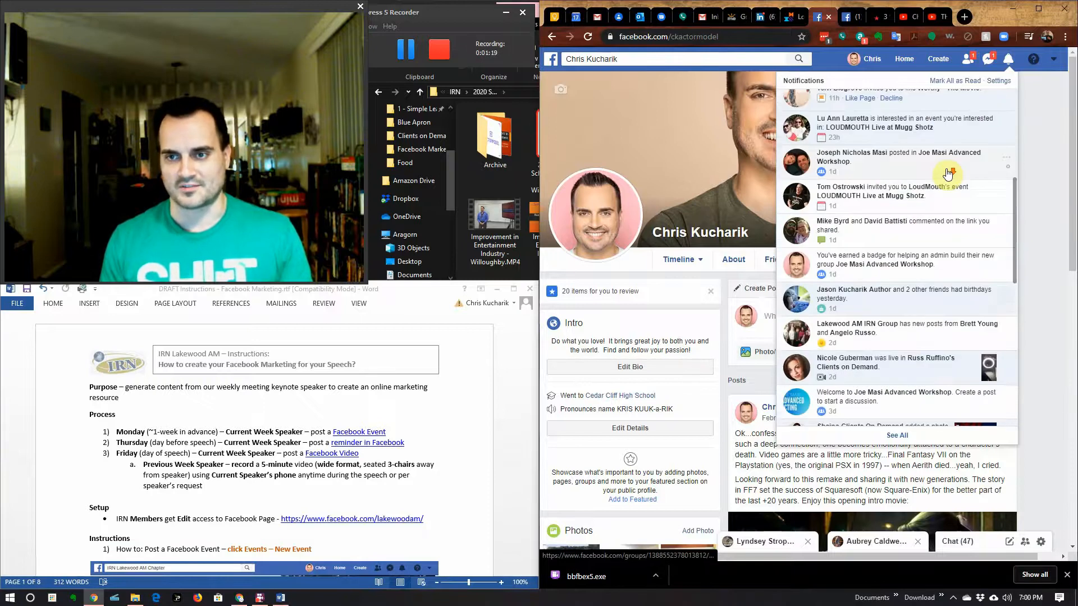
scroll(948, 174, down, 8)
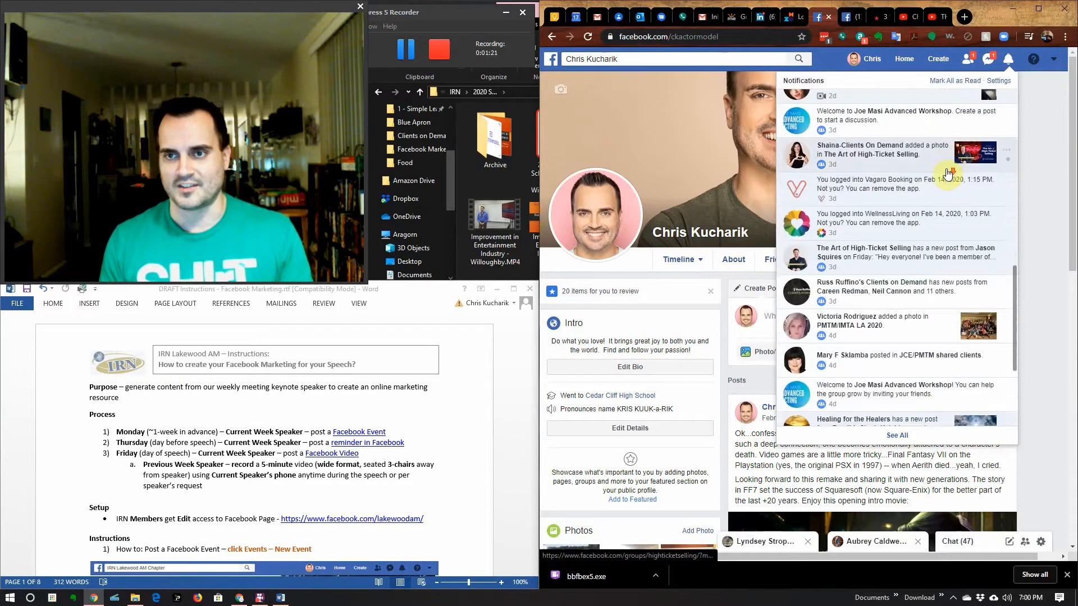
scroll(945, 178, down, 10)
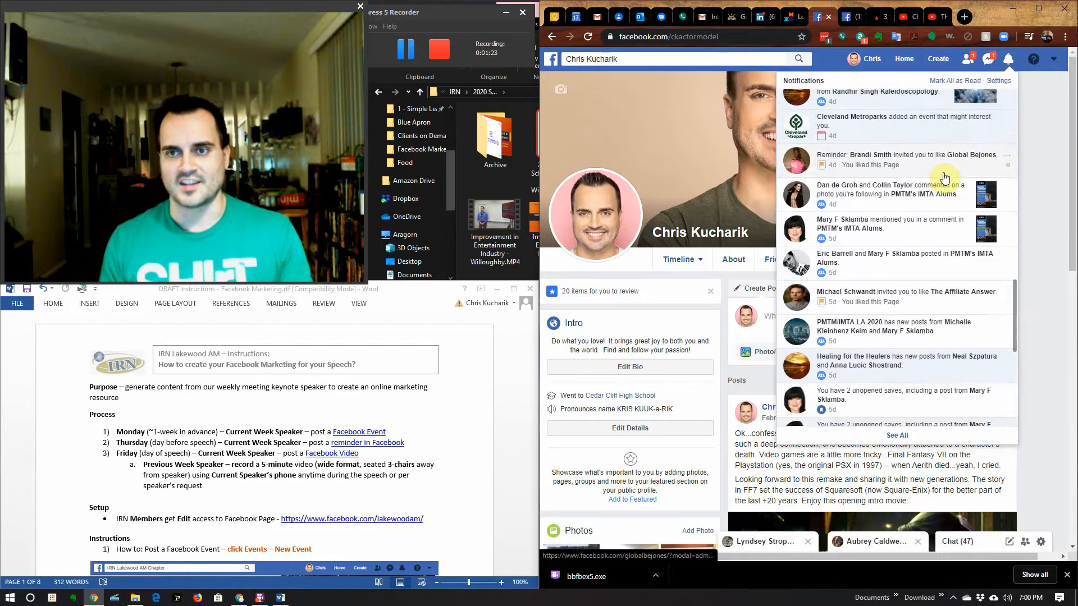
scroll(946, 178, down, 5)
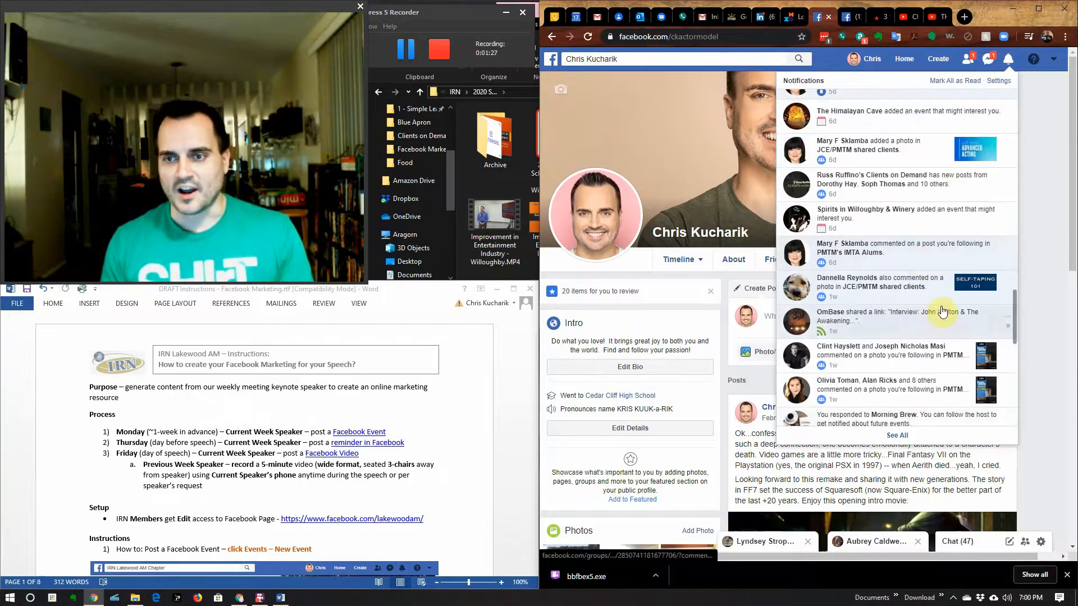
click(899, 226)
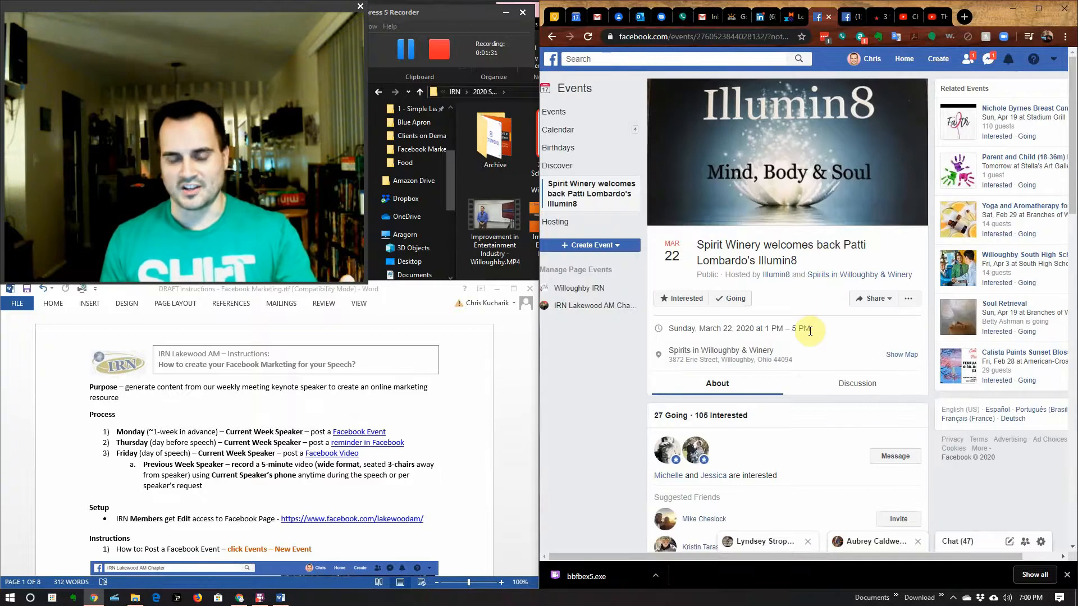
Step: Return to the profile, go to the News Feed, and open the IRN Lakewood AM Chapter page from recent searches
click(549, 38)
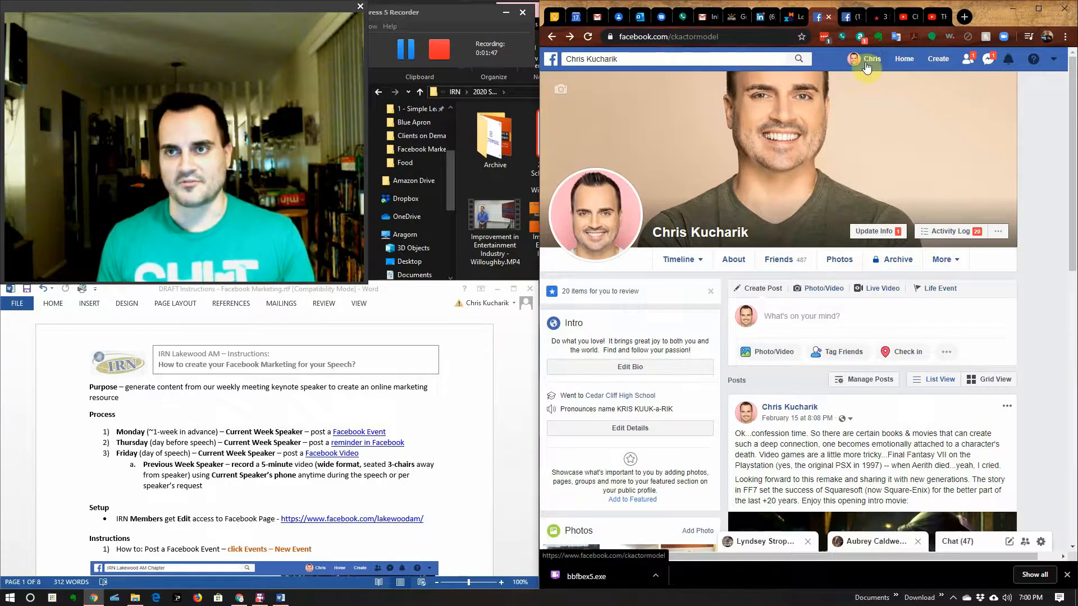
click(704, 63)
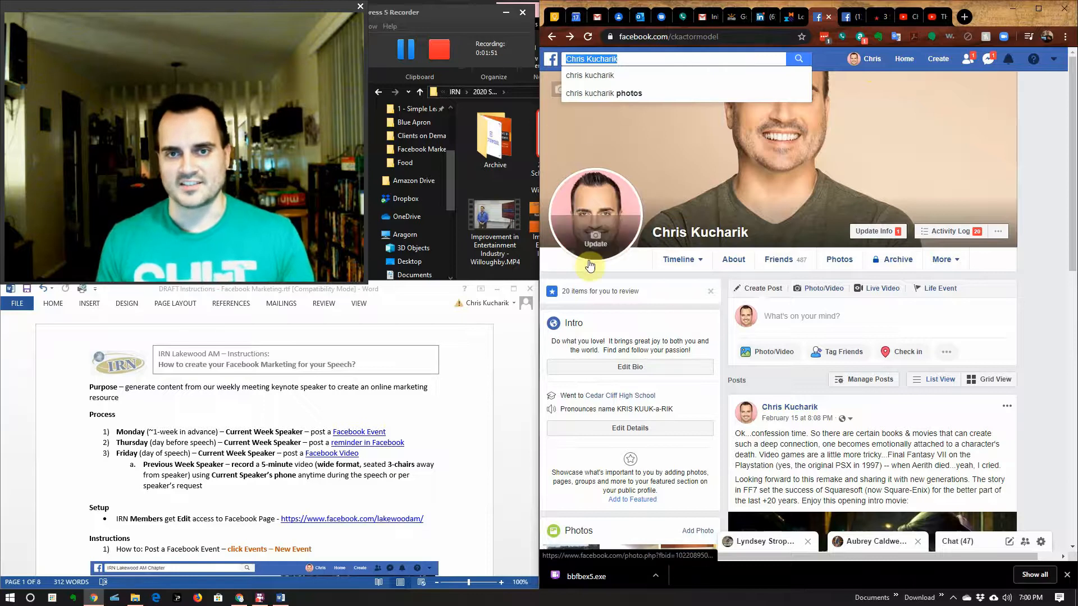
click(905, 60)
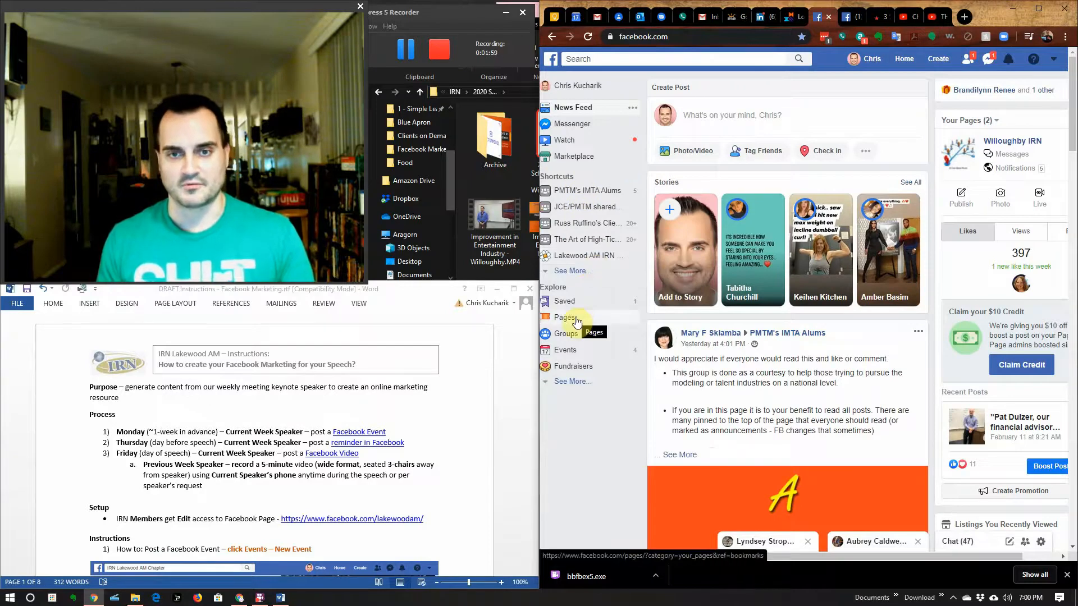
click(721, 58)
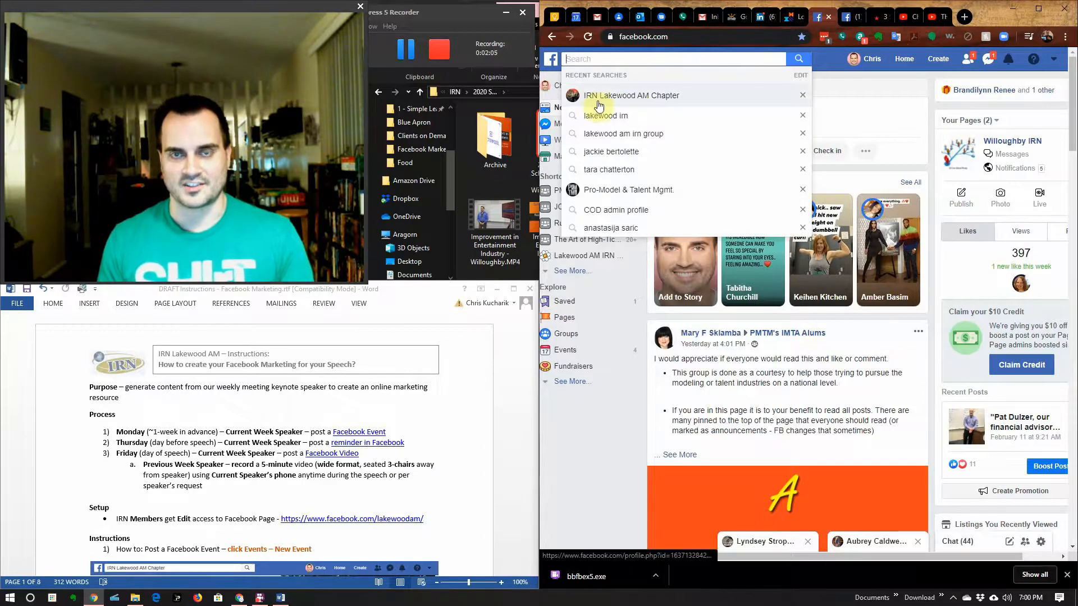
click(627, 97)
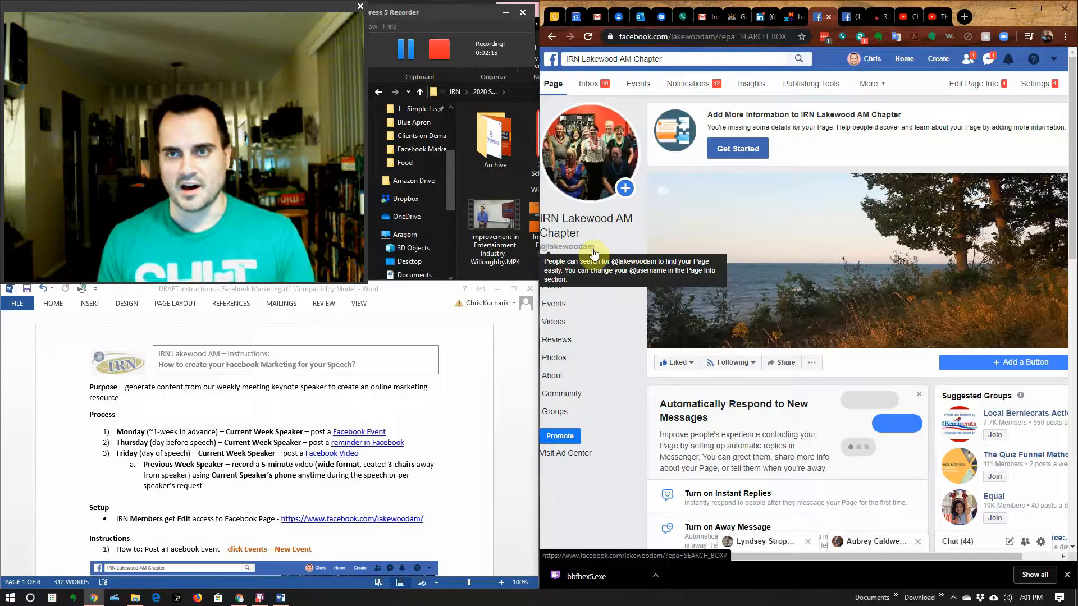
Step: Visit the Lakewood AM IRN group, then return to the News Feed and show recent searches
click(901, 61)
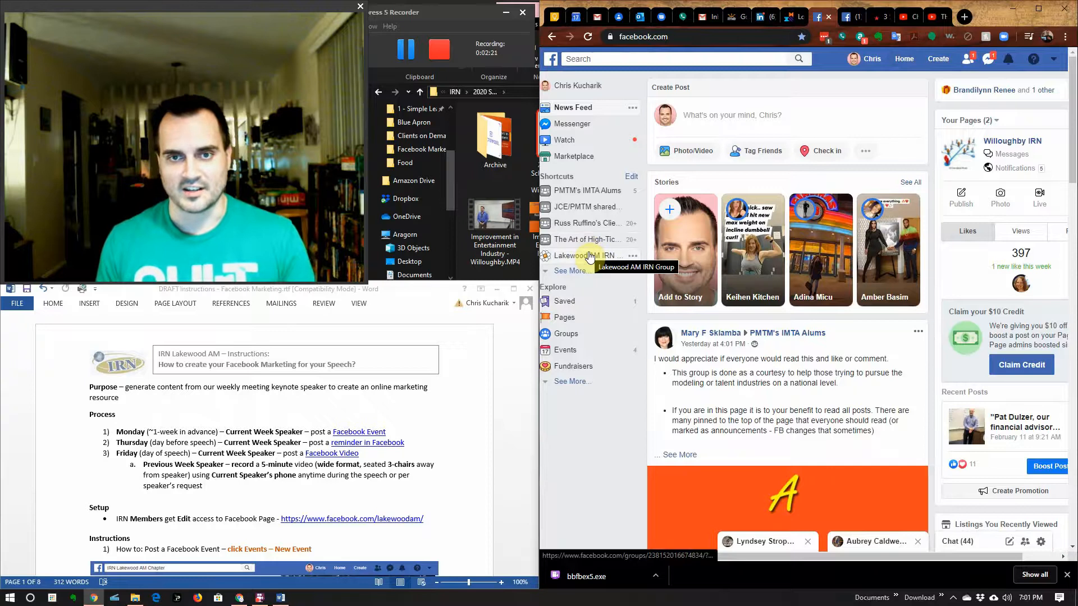
click(590, 257)
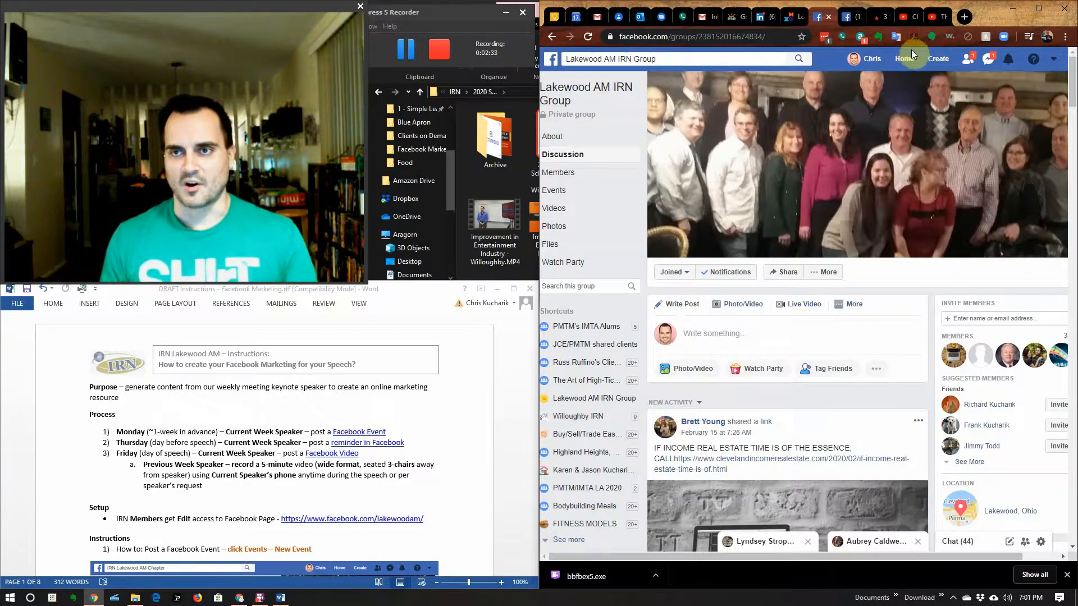
click(899, 61)
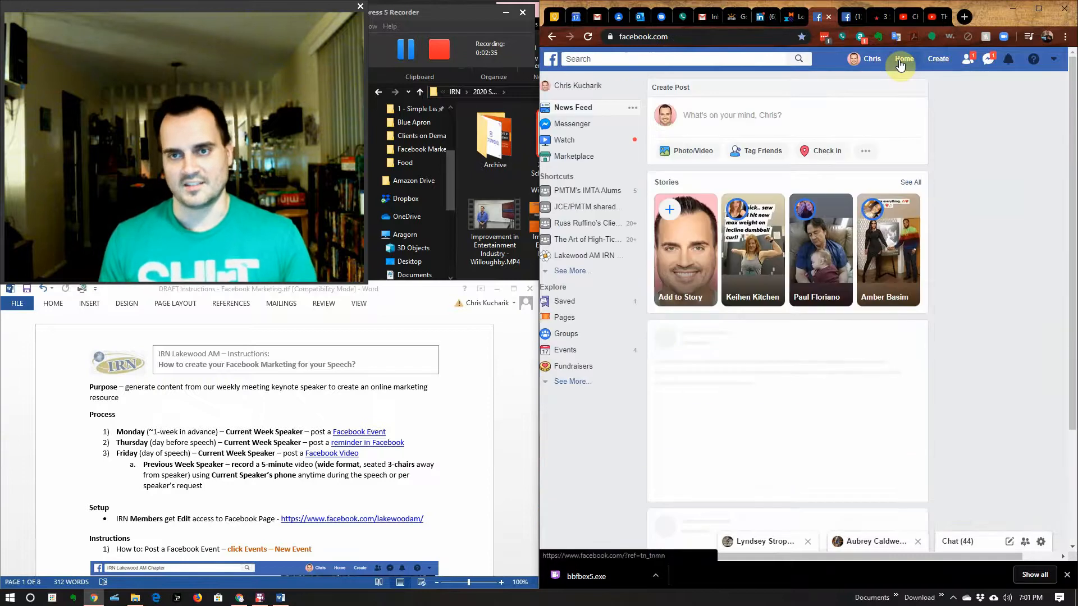
click(671, 59)
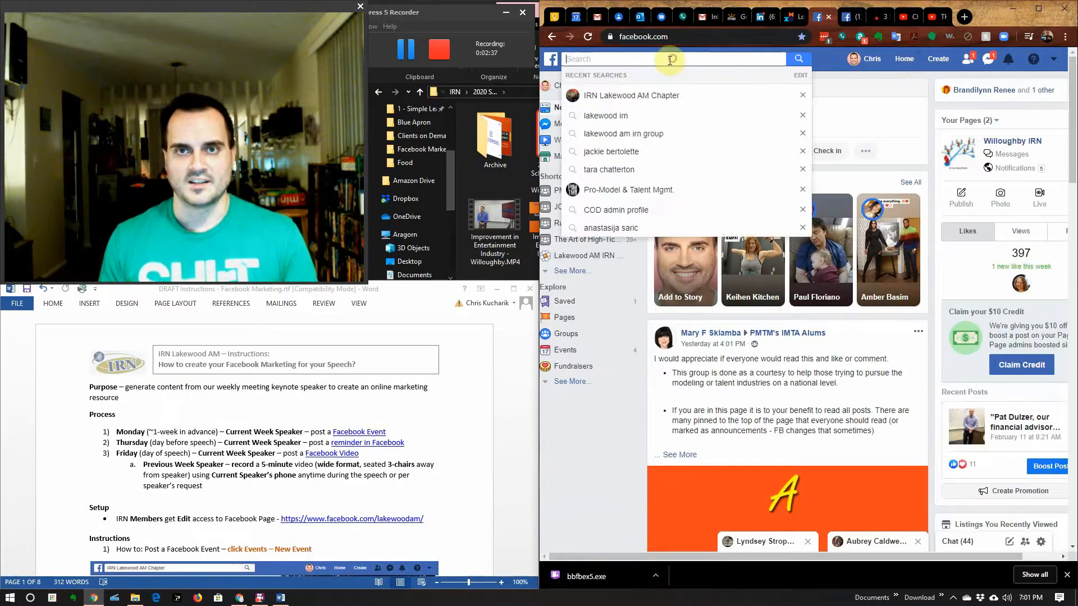
Step: Choose 'IRN Lakewood AM Chapter' from the Recent Searches list
click(661, 96)
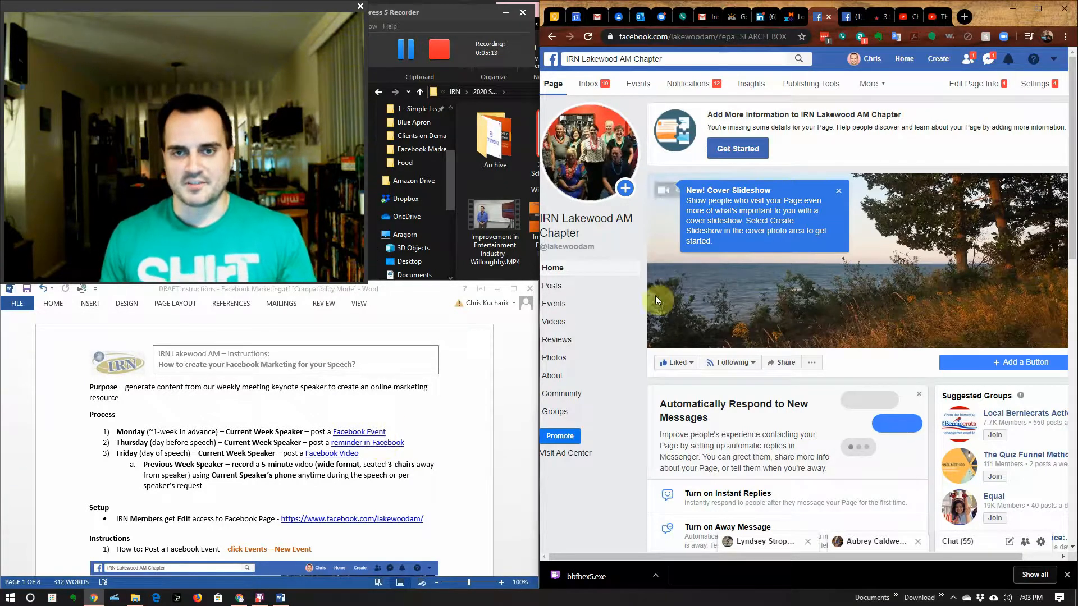
Step: Open the chapter page's Events section and start a new event with Create Event
click(566, 311)
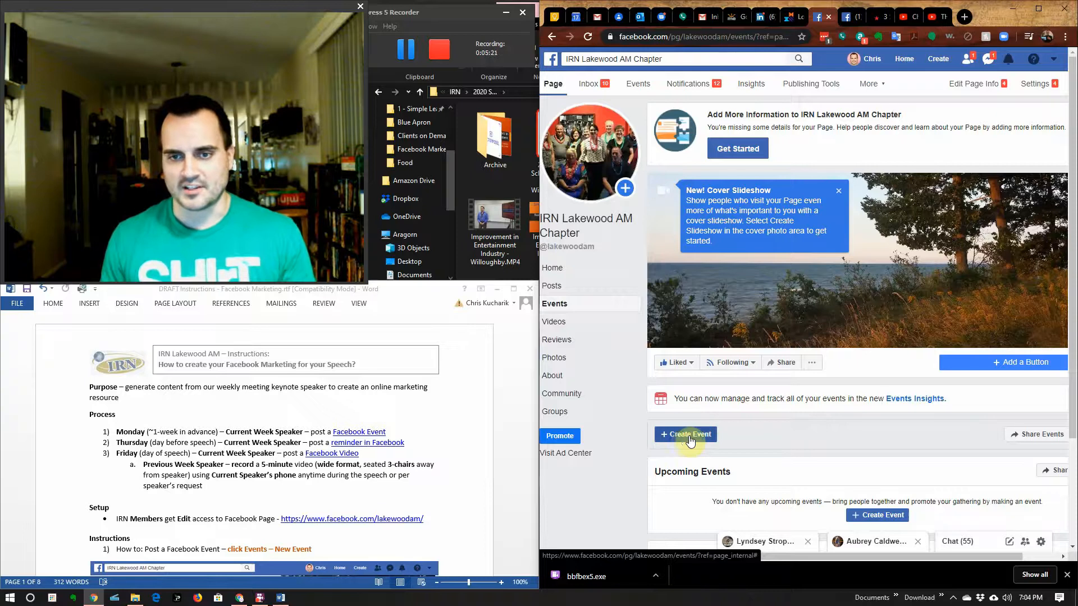
scroll(387, 472, down, 2)
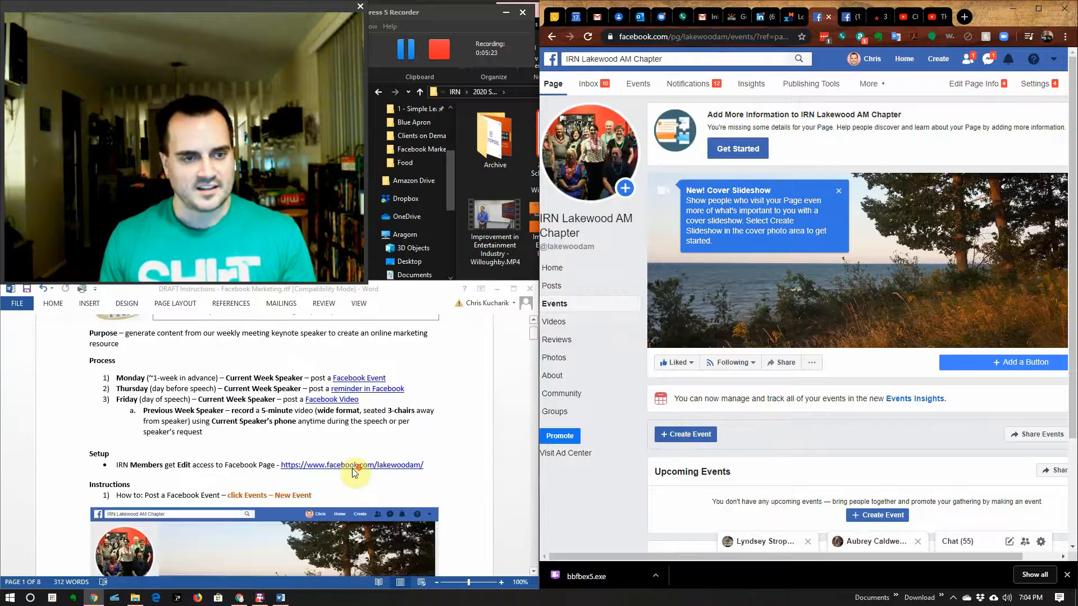
scroll(352, 468, down, 2)
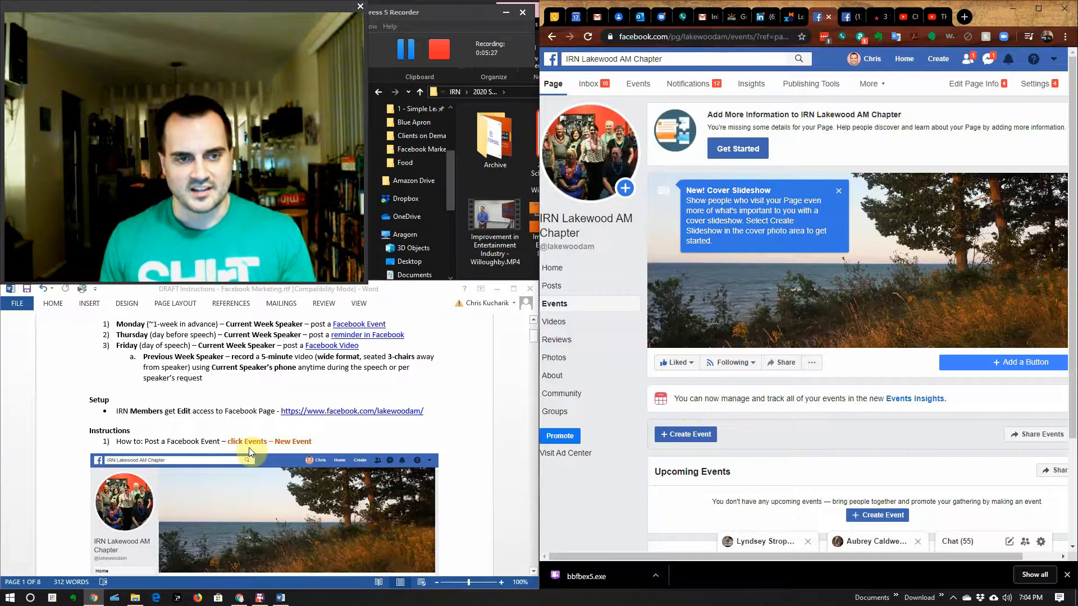
click(690, 442)
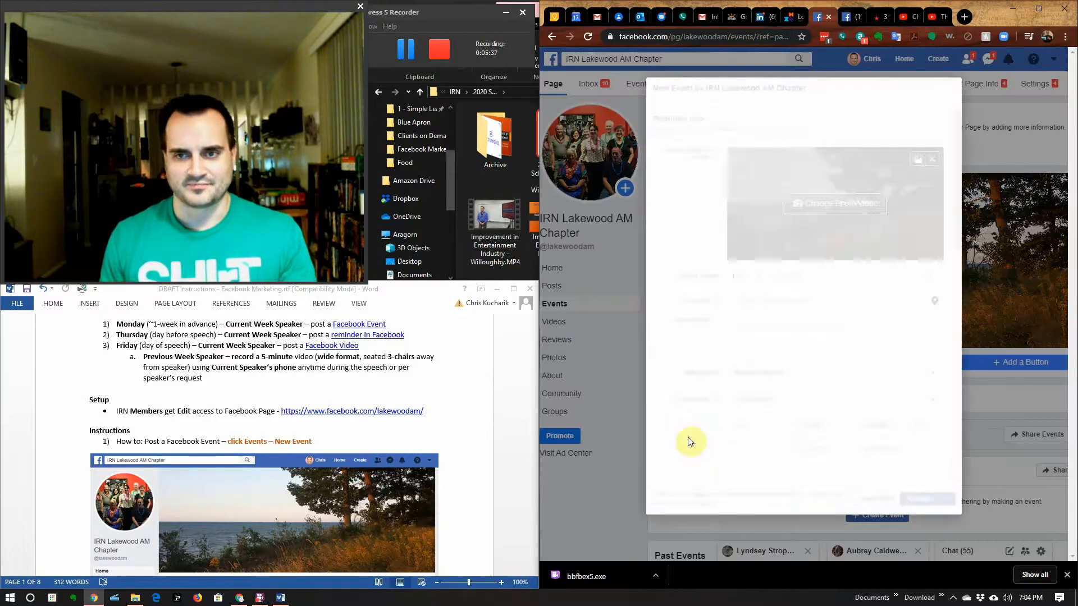
scroll(415, 502, down, 2)
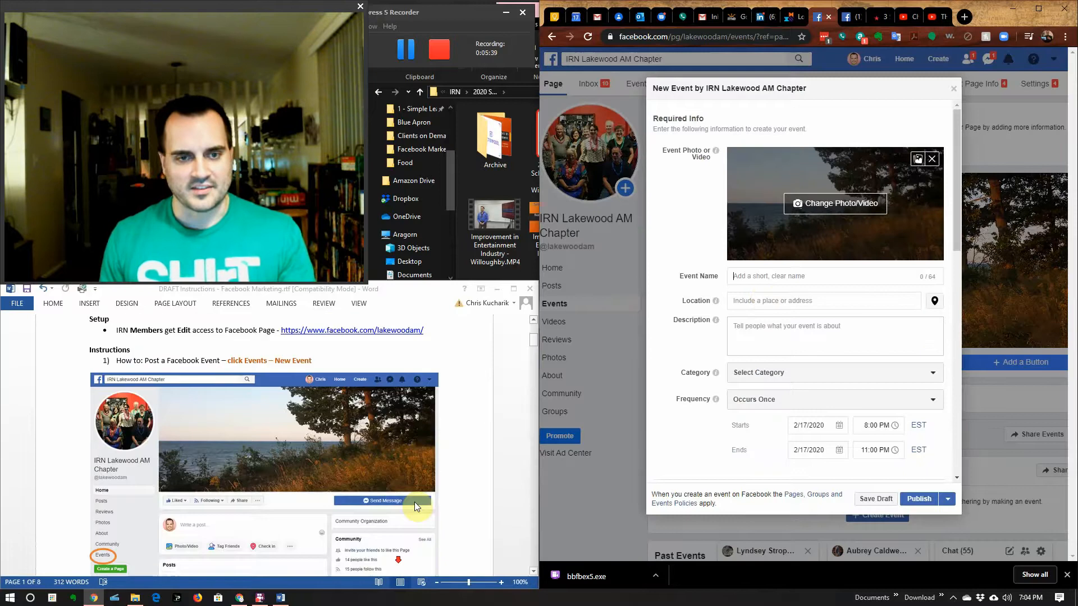
scroll(414, 502, down, 10)
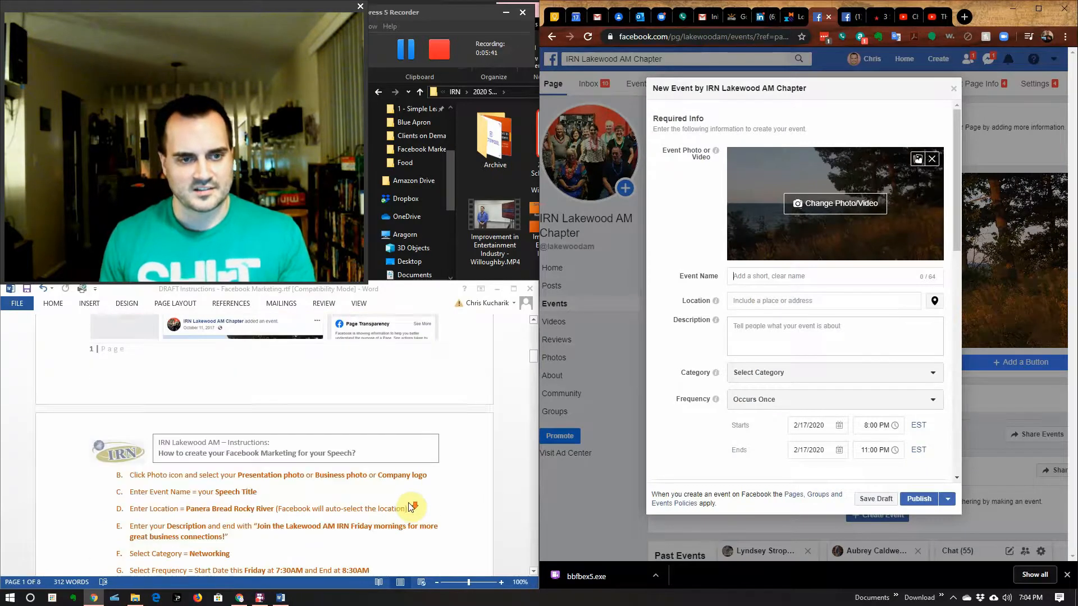
scroll(413, 507, down, 4)
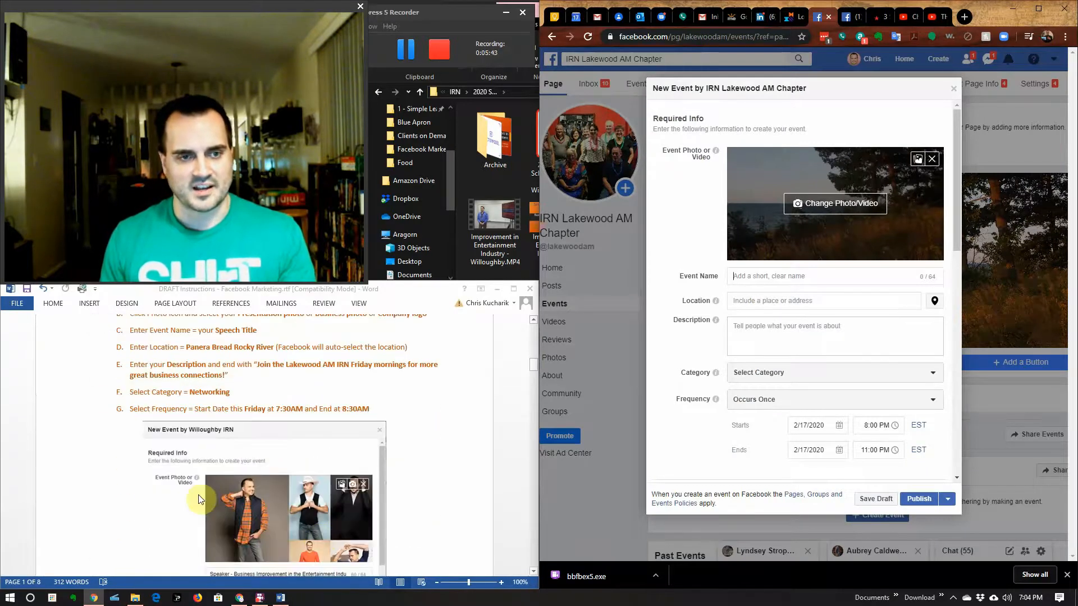
scroll(415, 451, up, 1)
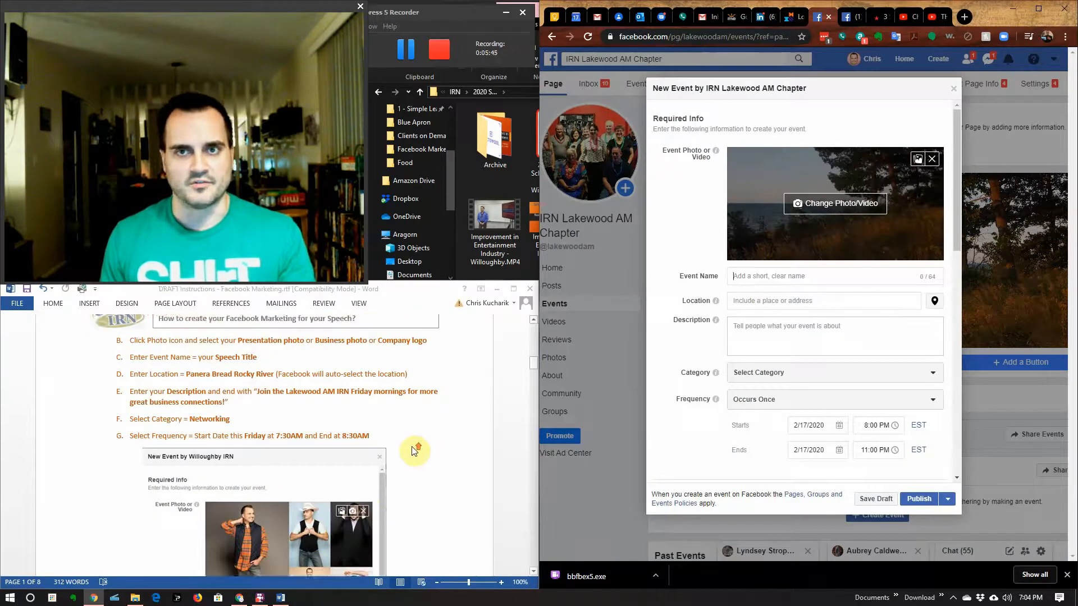
scroll(415, 450, up, 2)
scroll(381, 520, down, 3)
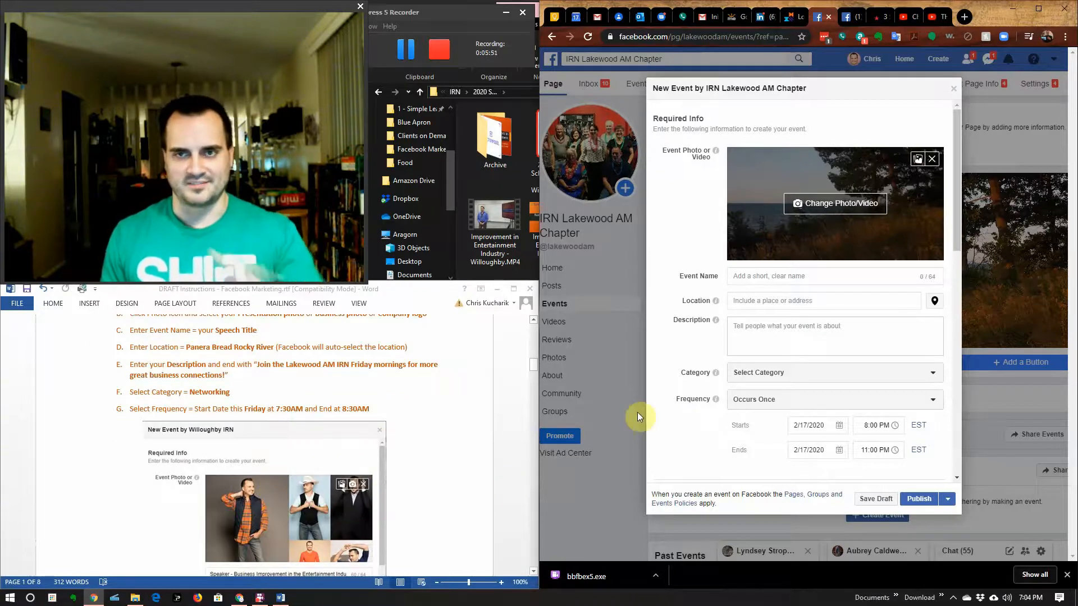
scroll(373, 429, up, 3)
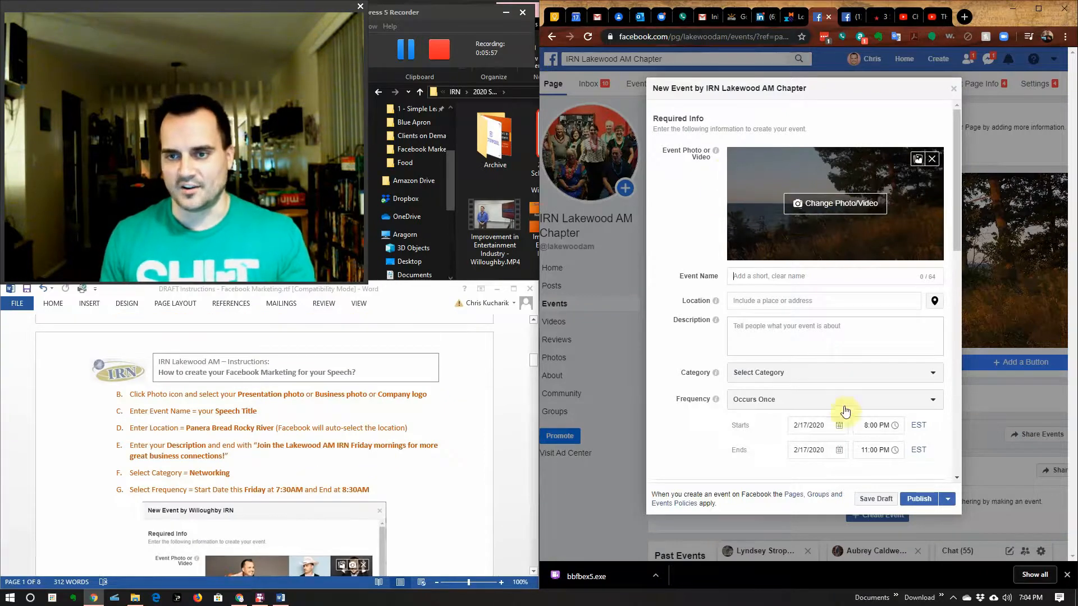
Step: Browse from IRN to 2020 Speech > Archive and upload Title image.png as the event photo
click(815, 202)
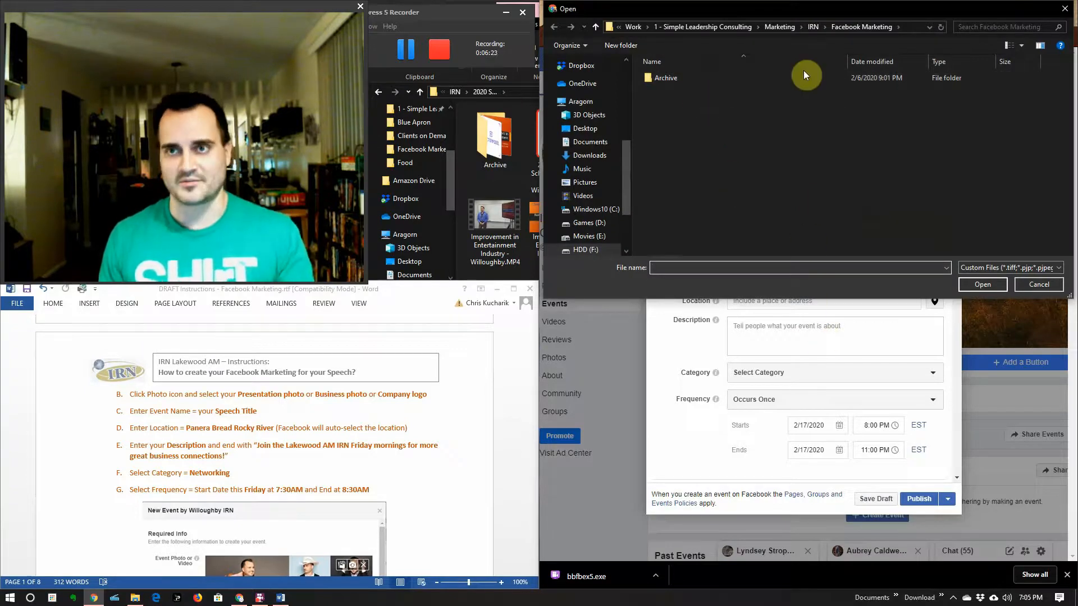
click(811, 27)
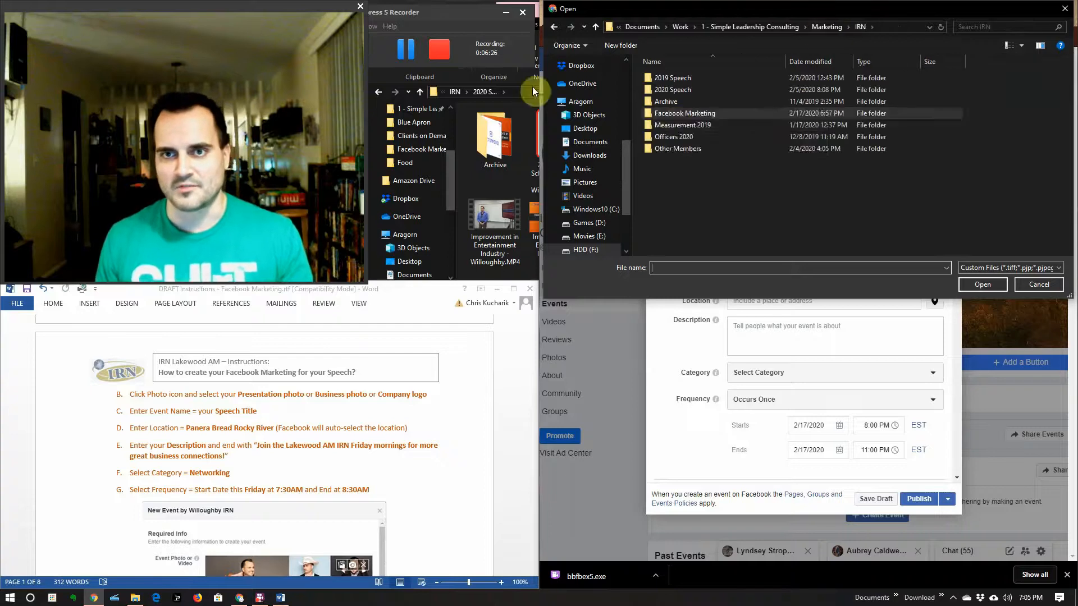
double_click(697, 87)
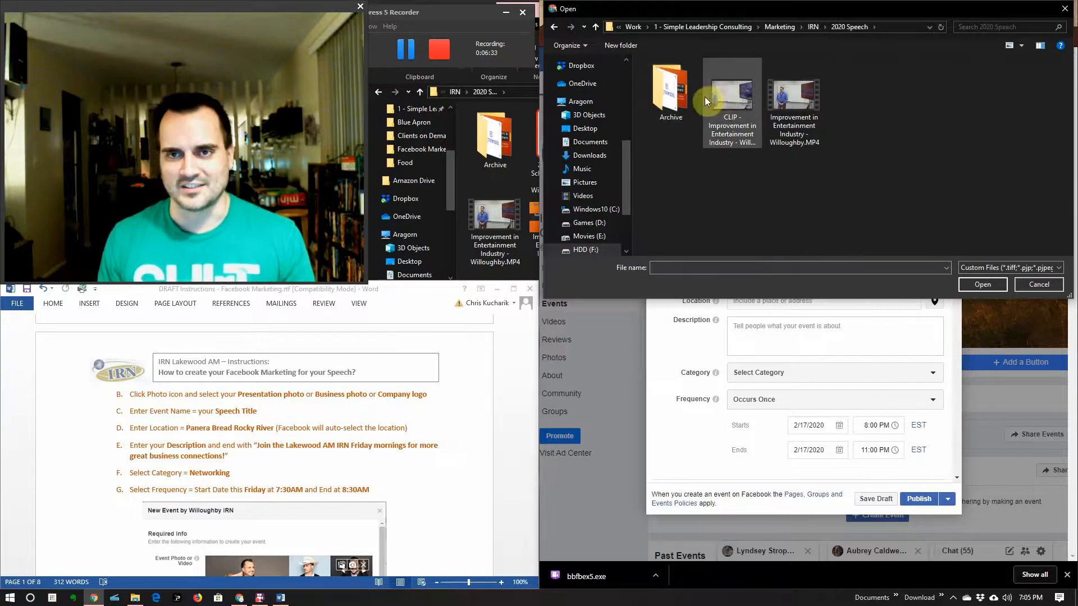
double_click(678, 103)
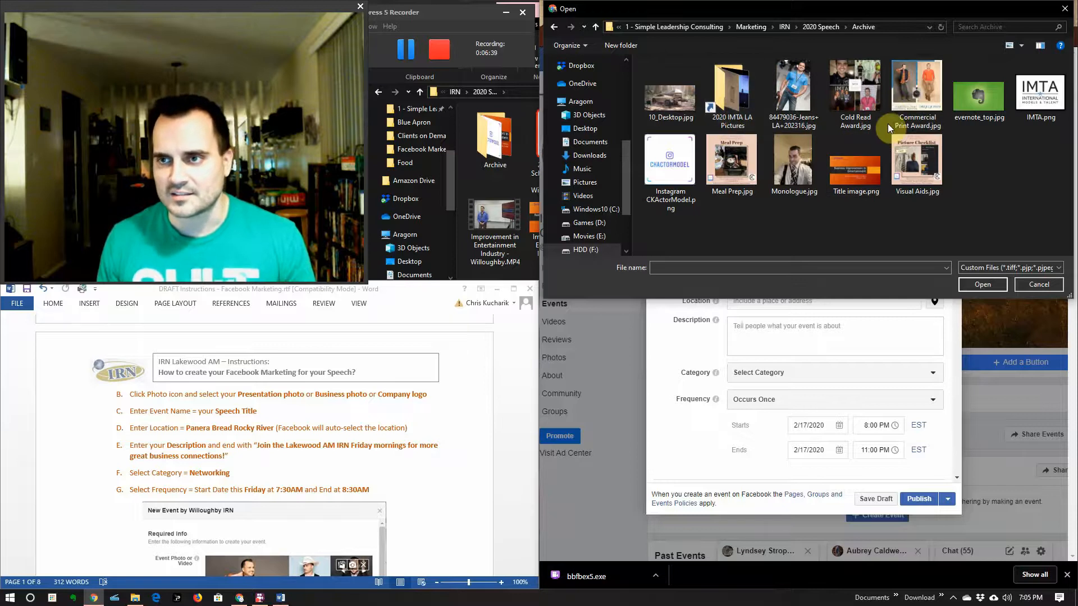
click(862, 172)
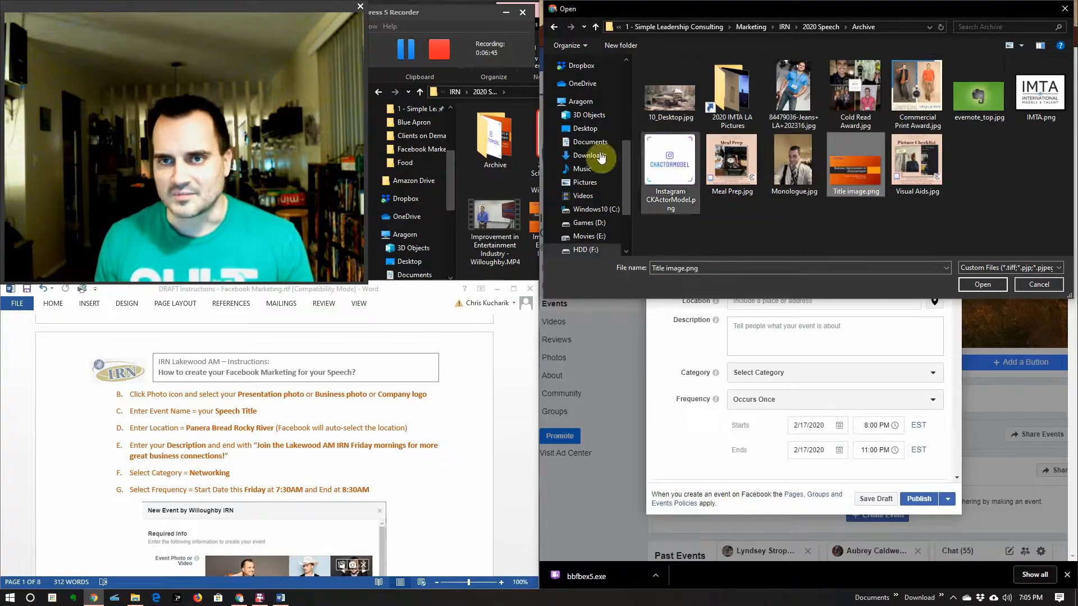
double_click(861, 170)
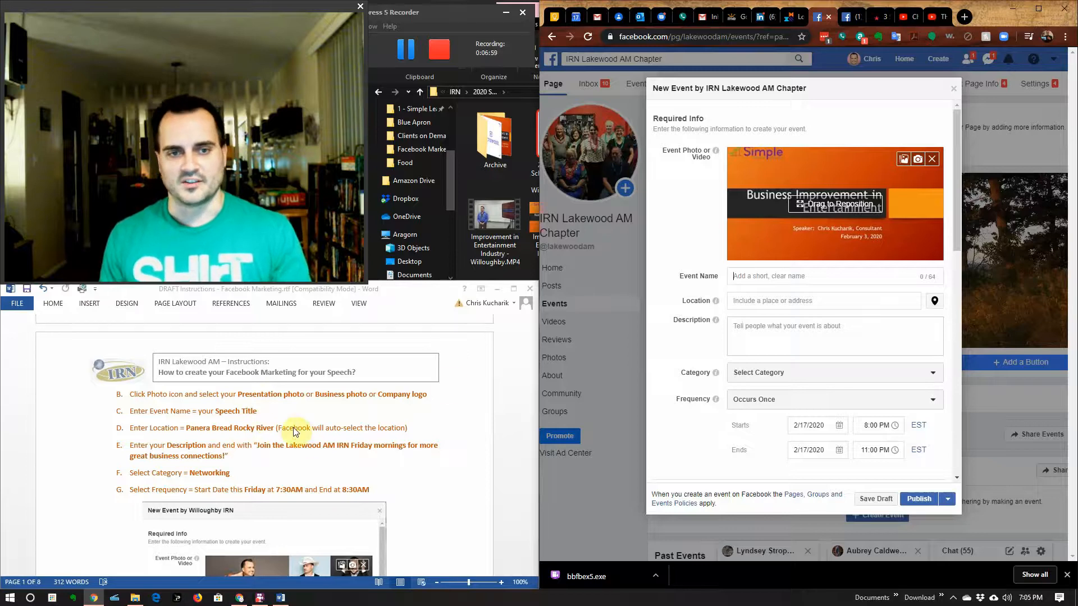
Step: Once the title image has uploaded, place the cursor in the Event Name field
click(764, 275)
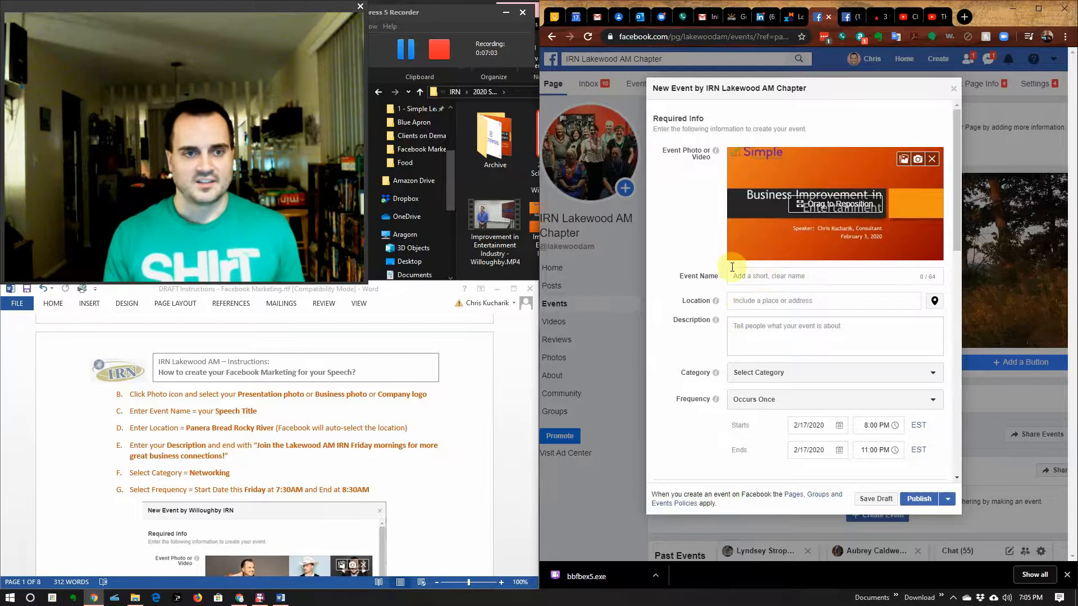
scroll(474, 549, down, 4)
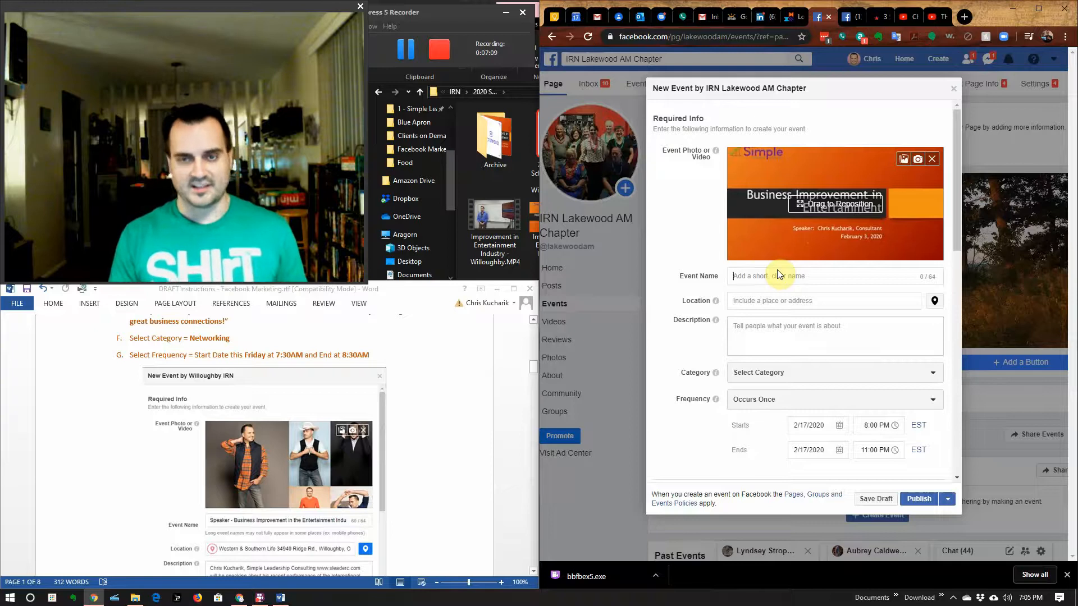
Step: Enter 'Speaker - Business Improvement in the Entertainment Industry' as the event name
text(Speaker - )
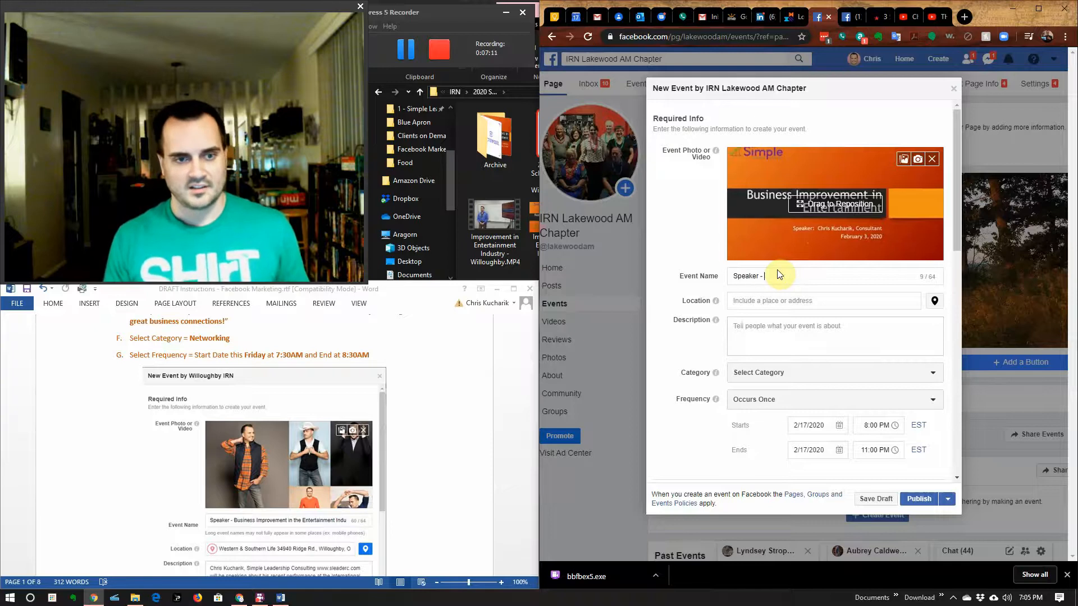
text(Bus)
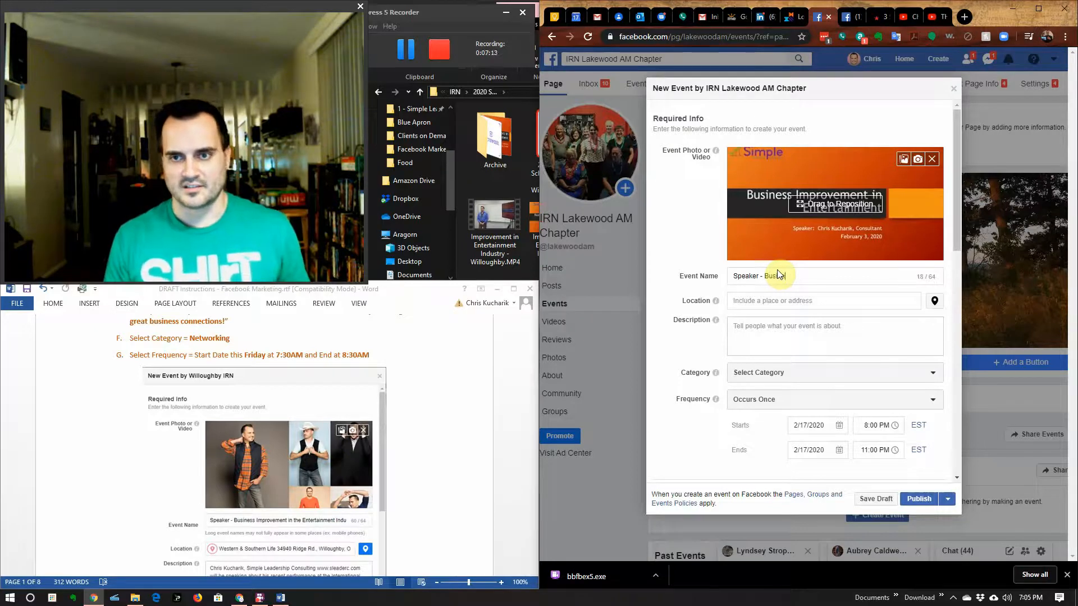
text(iness Improve)
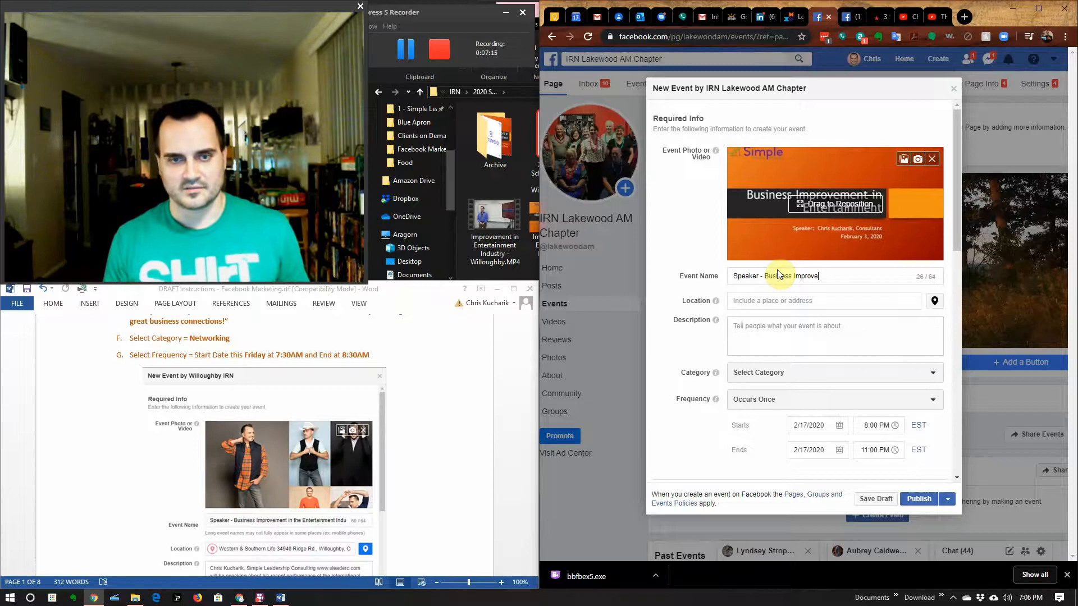
text(ment in)
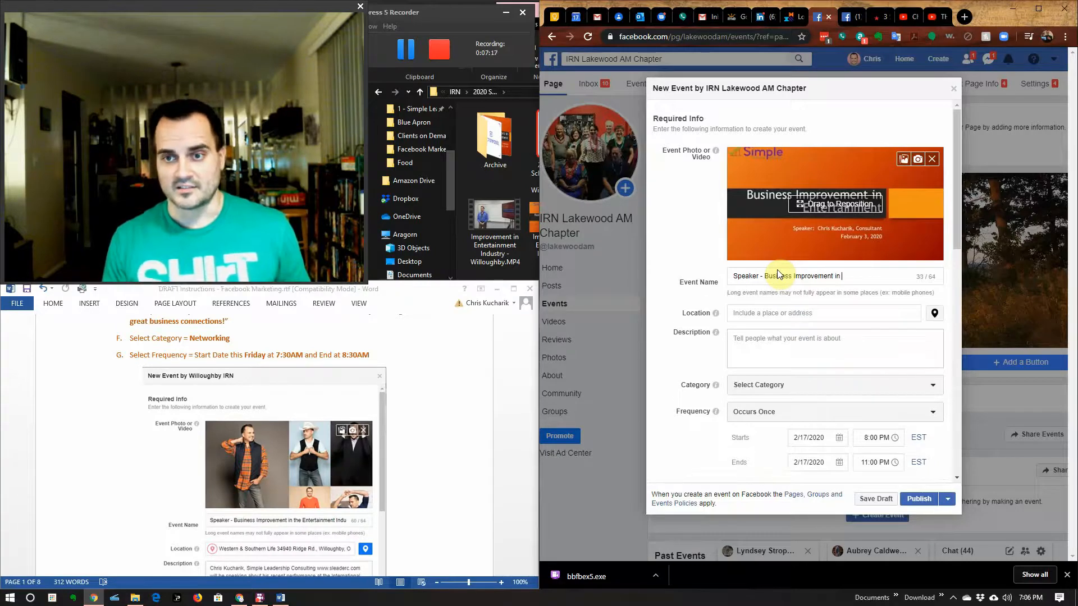
text( the )
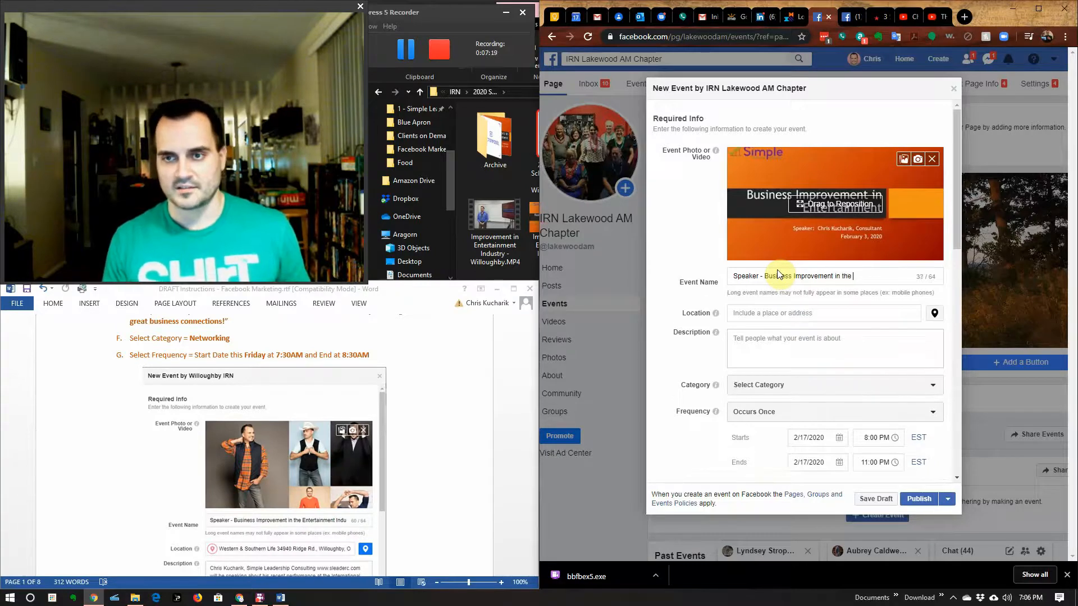
text(Entertainment)
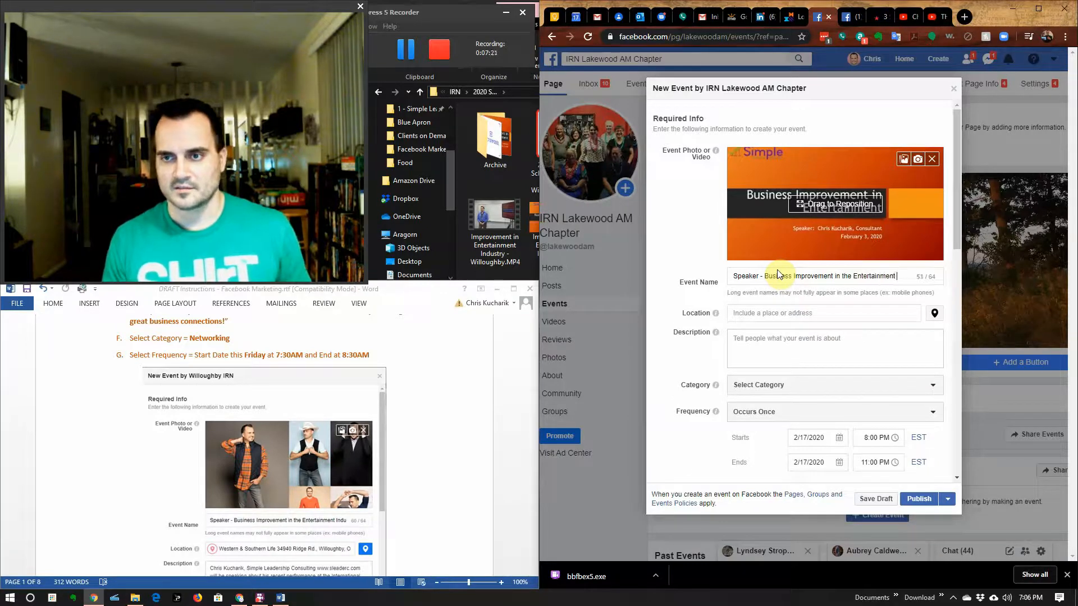
text( Industry)
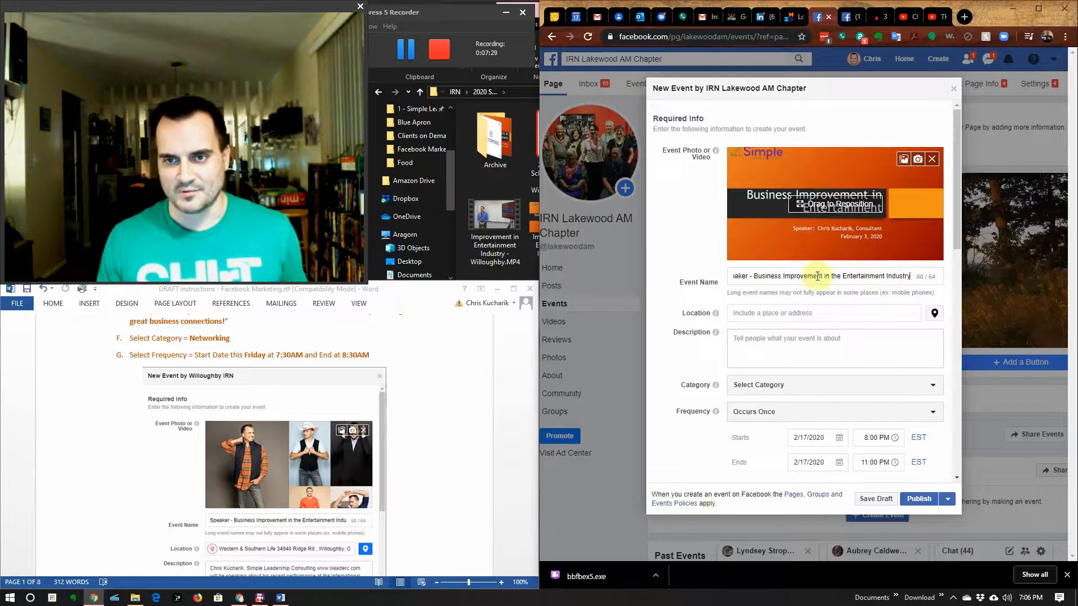
Step: Paste 'Panera Bread Rocky River' from the Word instructions into Location and pick the Panera Bread suggestion
click(751, 313)
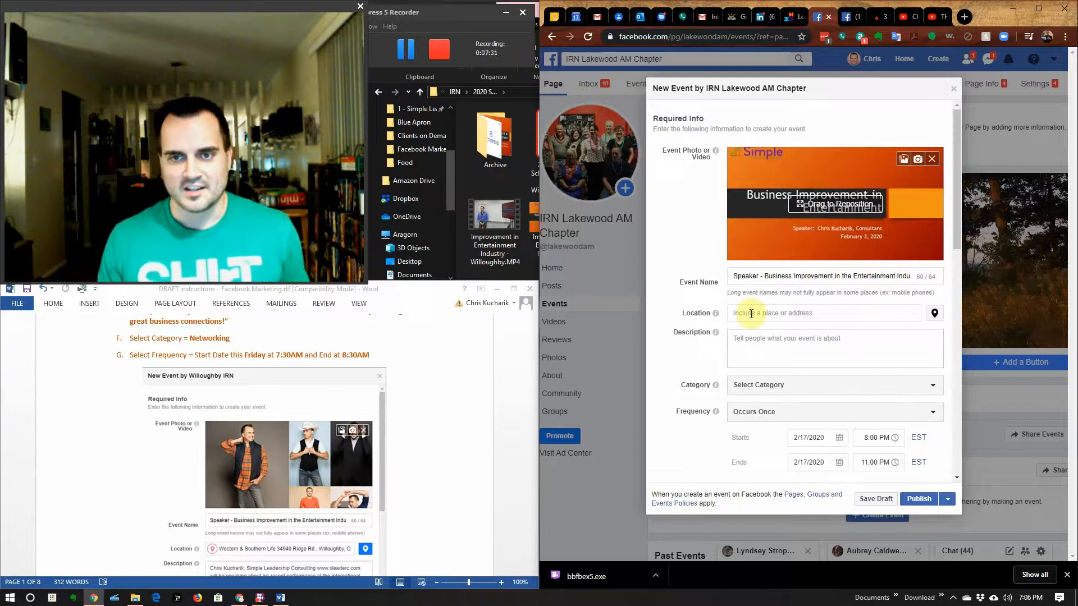
scroll(456, 396, up, 1)
scroll(456, 395, up, 3)
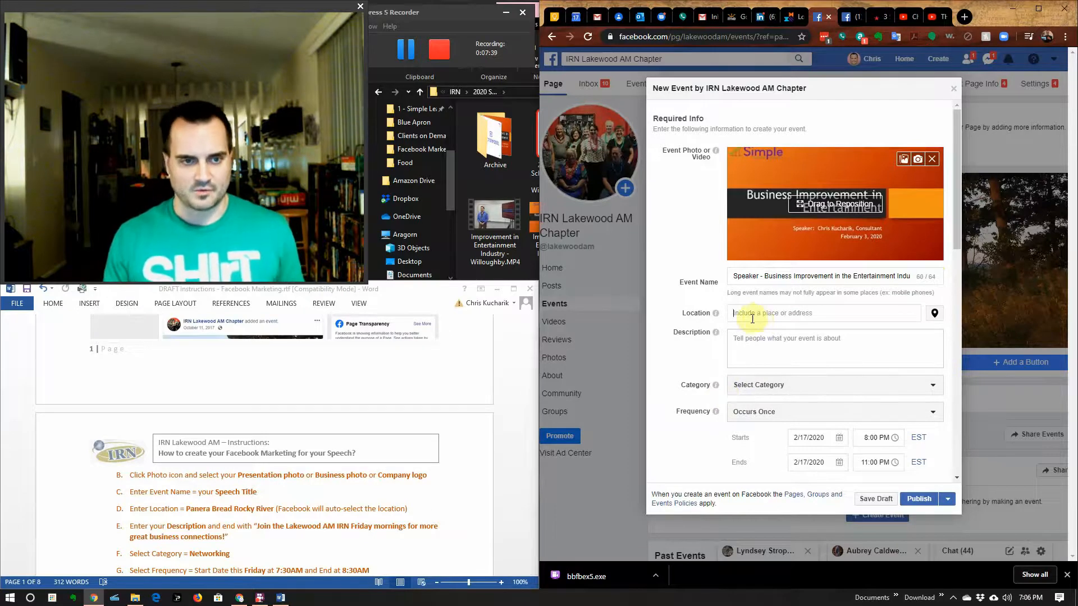
double_click(197, 512)
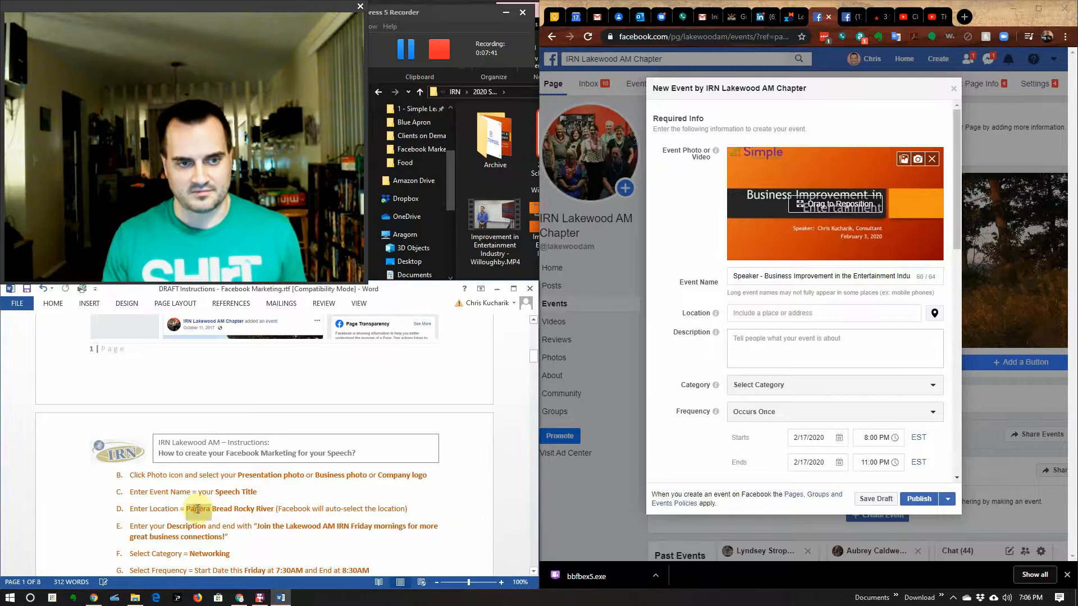
drag(212, 512, 263, 510)
key(ctrl+c)
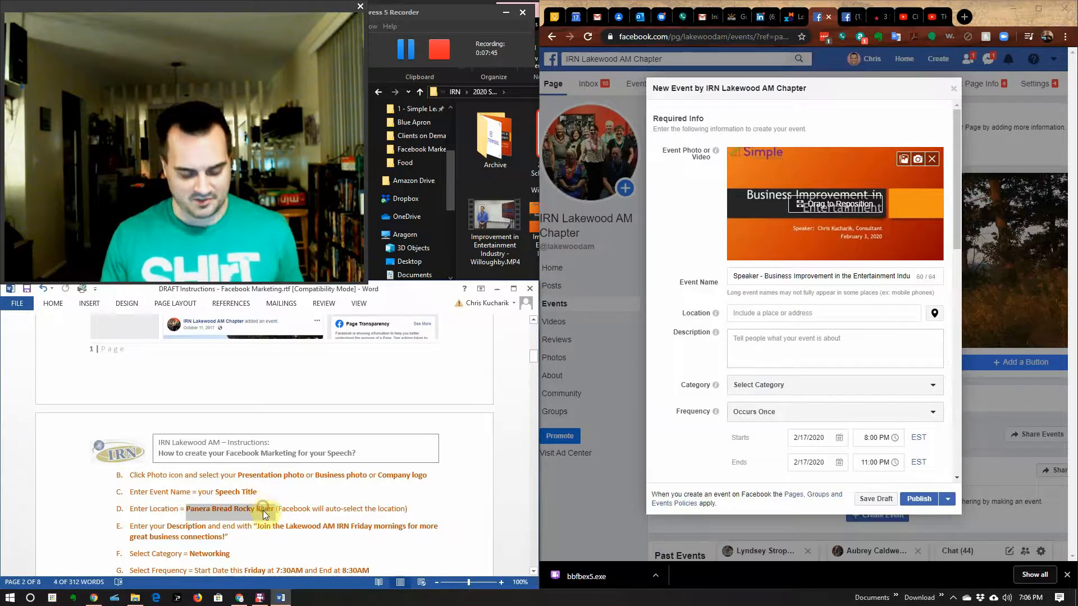
click(765, 322)
key(ctrl+v)
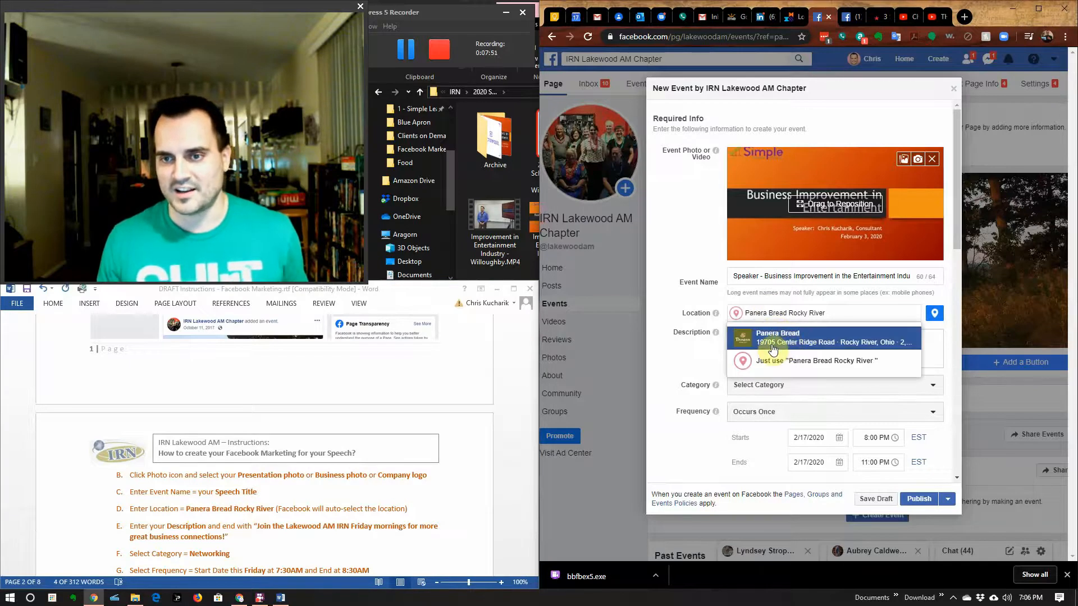
click(895, 345)
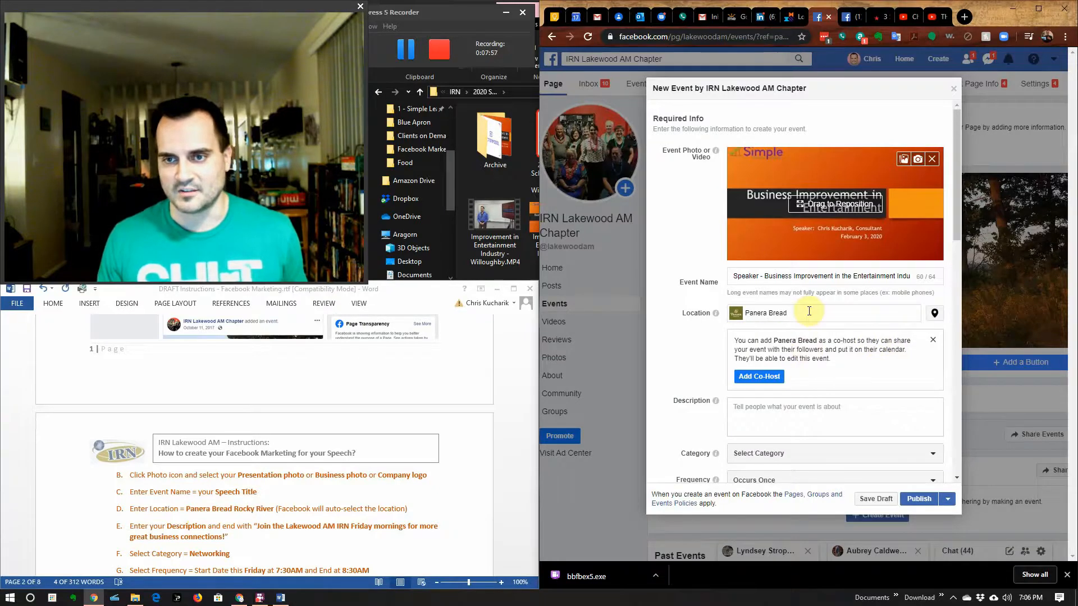
click(795, 412)
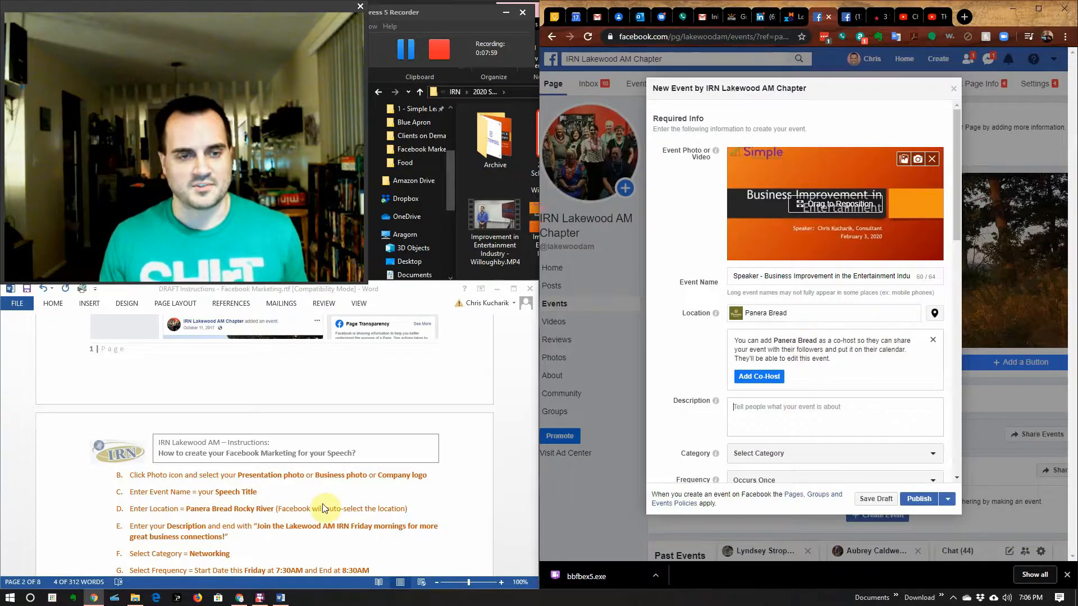
scroll(324, 508, down, 7)
scroll(322, 504, down, 2)
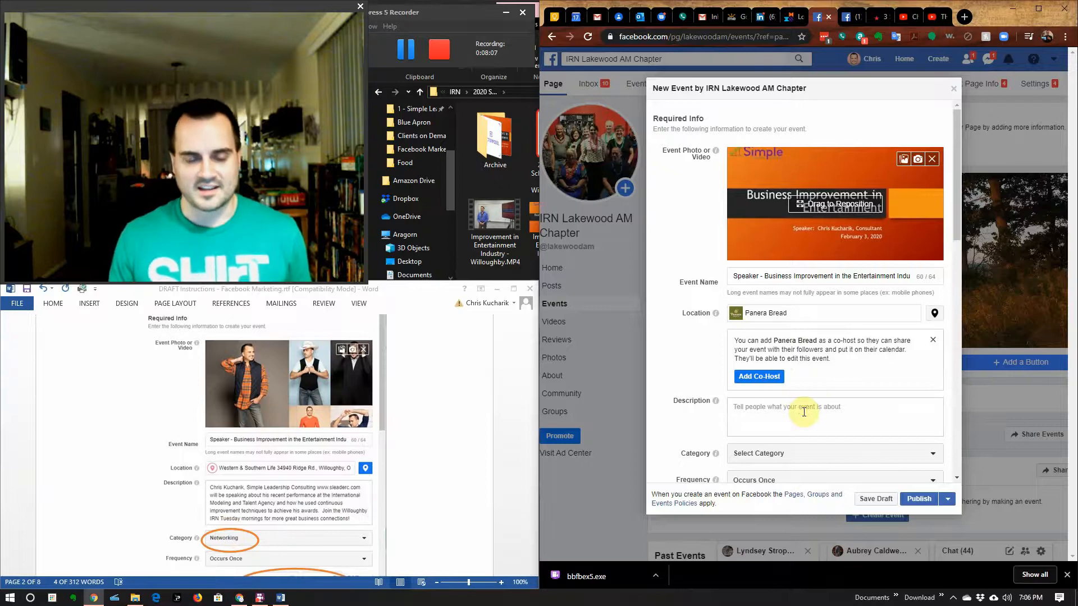
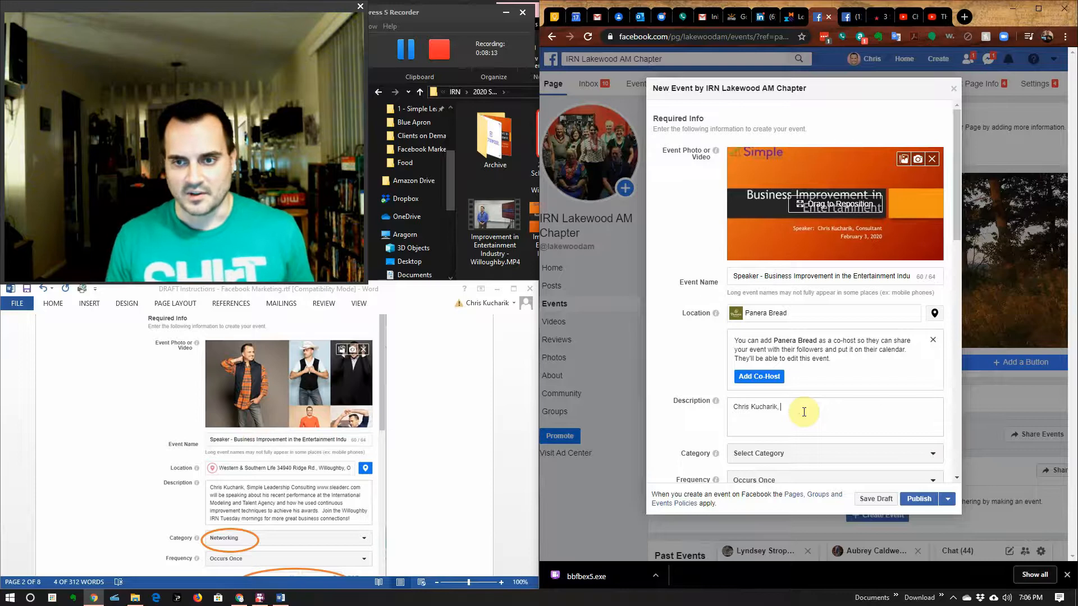
Step: Write the description introducing the speaker's continuous-improvement talk, ending 'for more great business connections'
text( Simple)
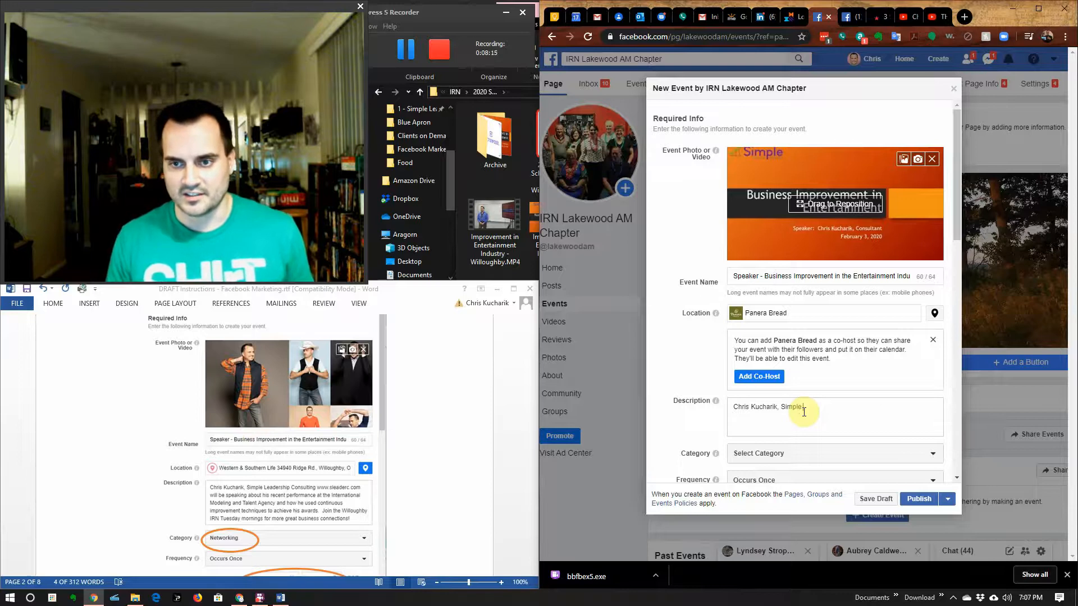
text( Leadership C)
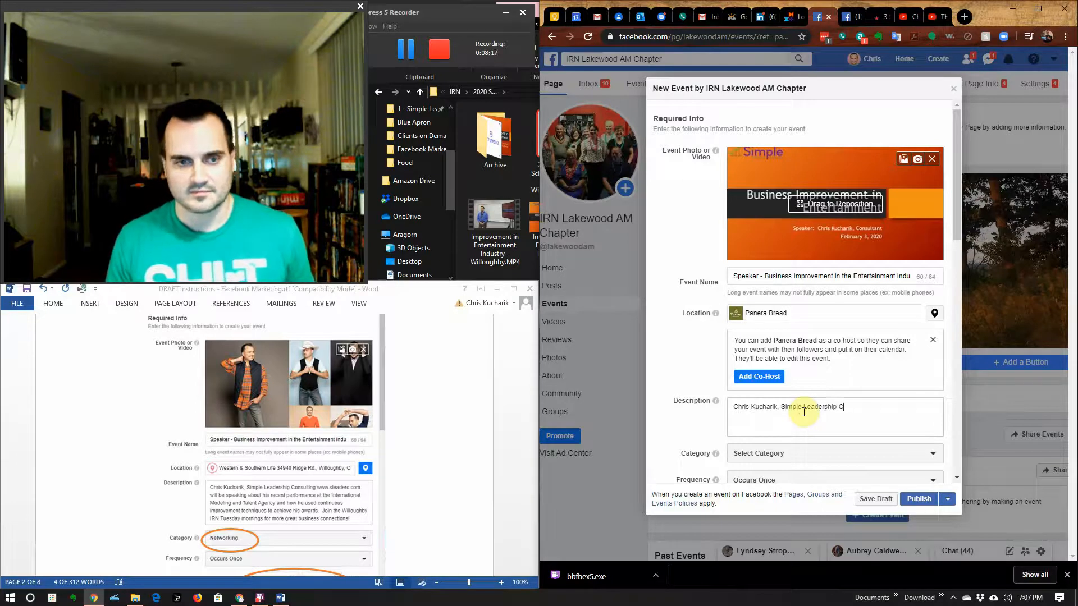
text(onsulting)
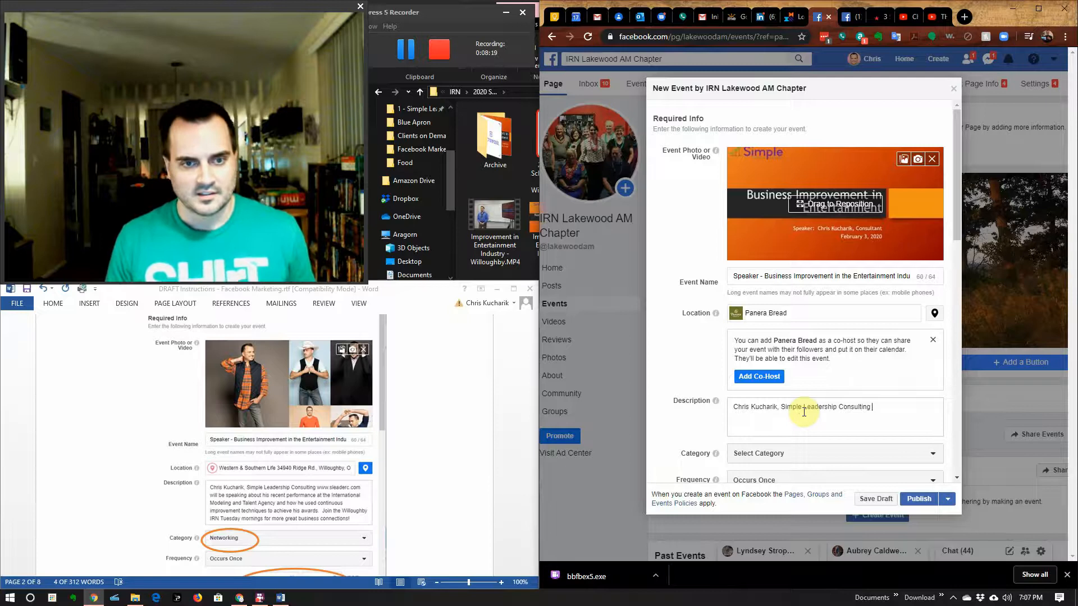
text( www.)
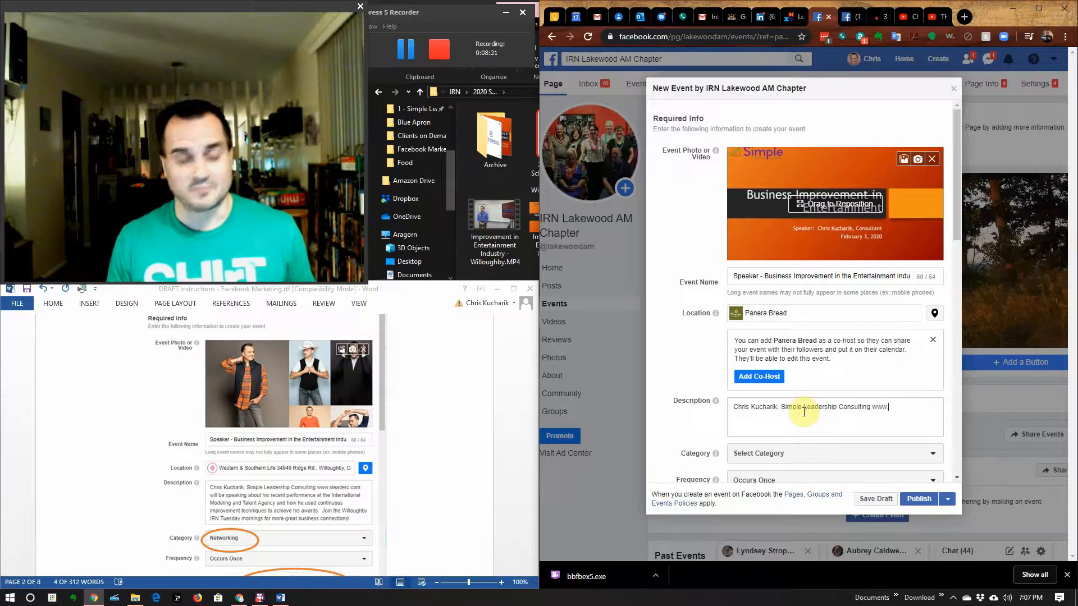
text(slead)
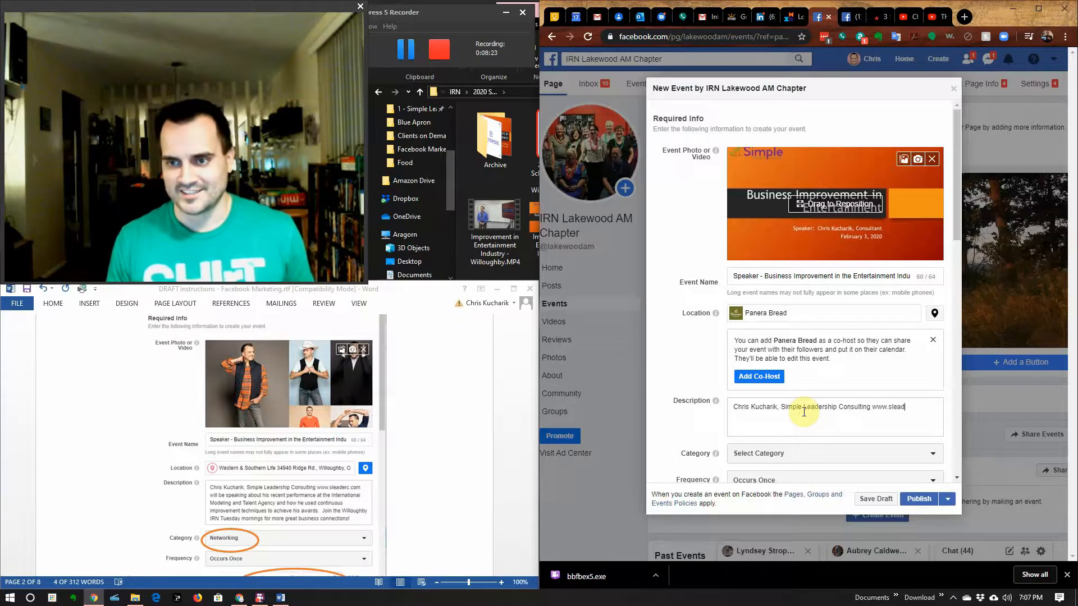
text(erc.com)
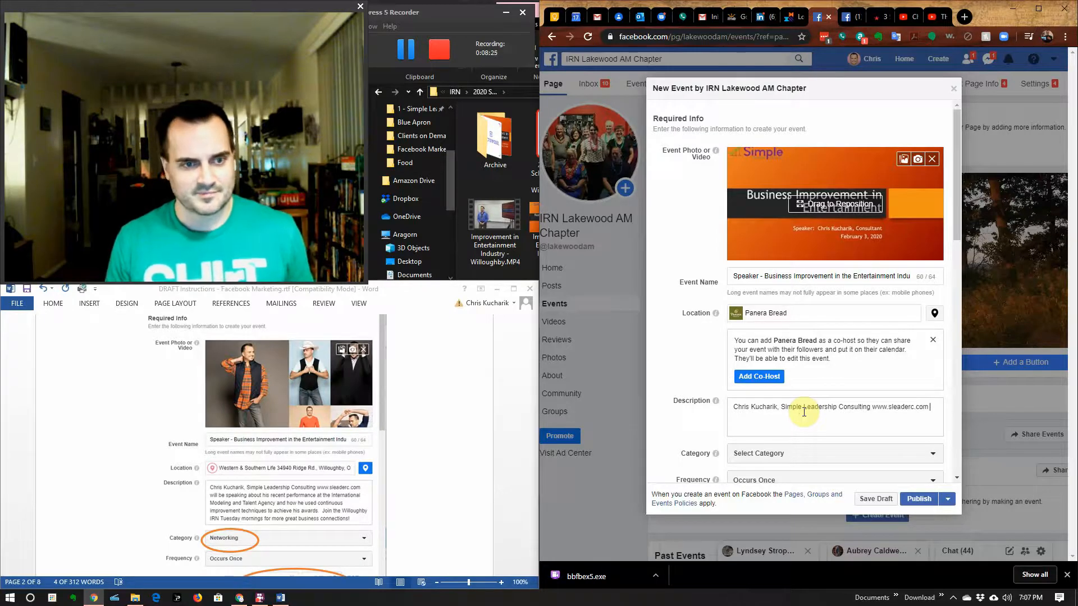
text( will be speak)
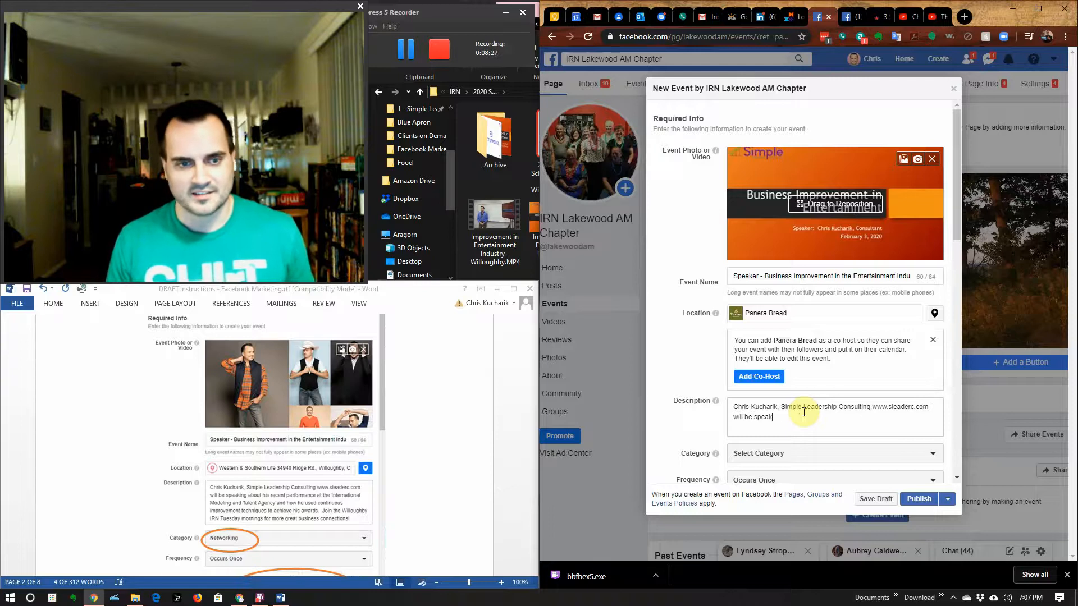
text(ing about h)
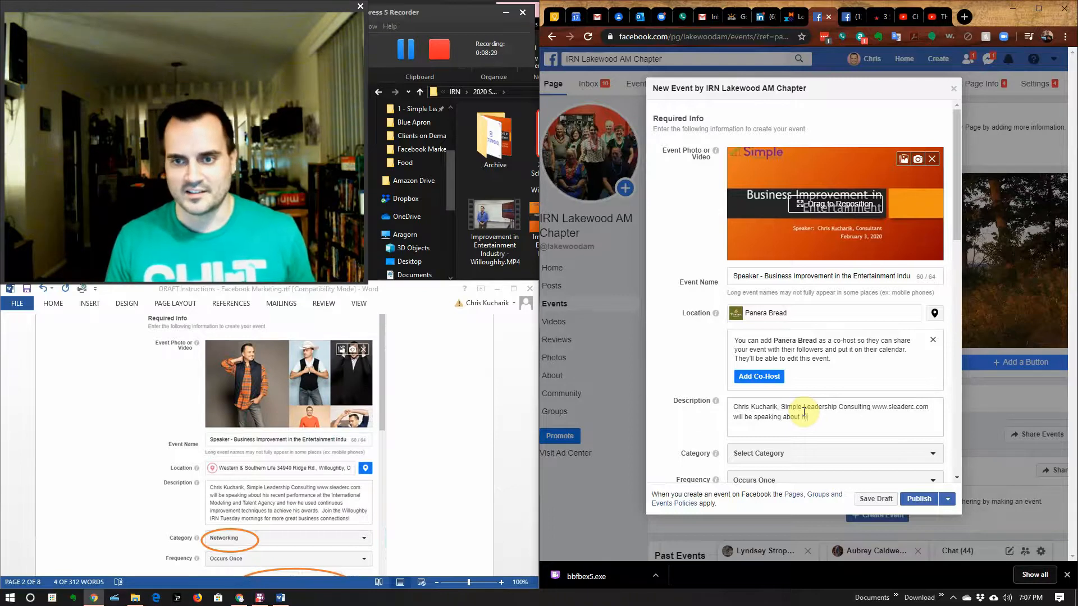
text(is rec)
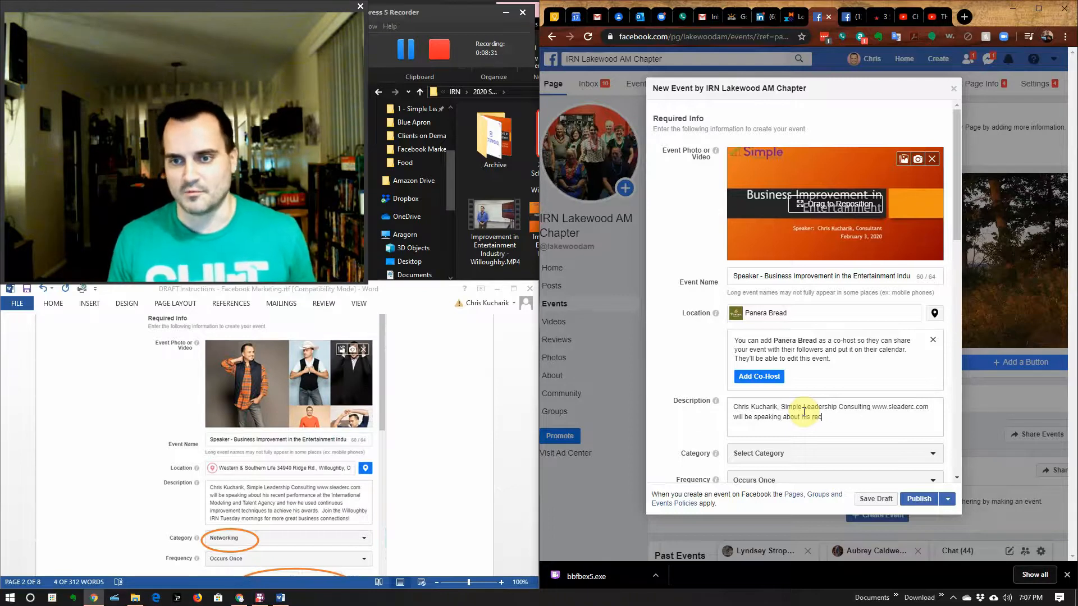
text(ent pe)
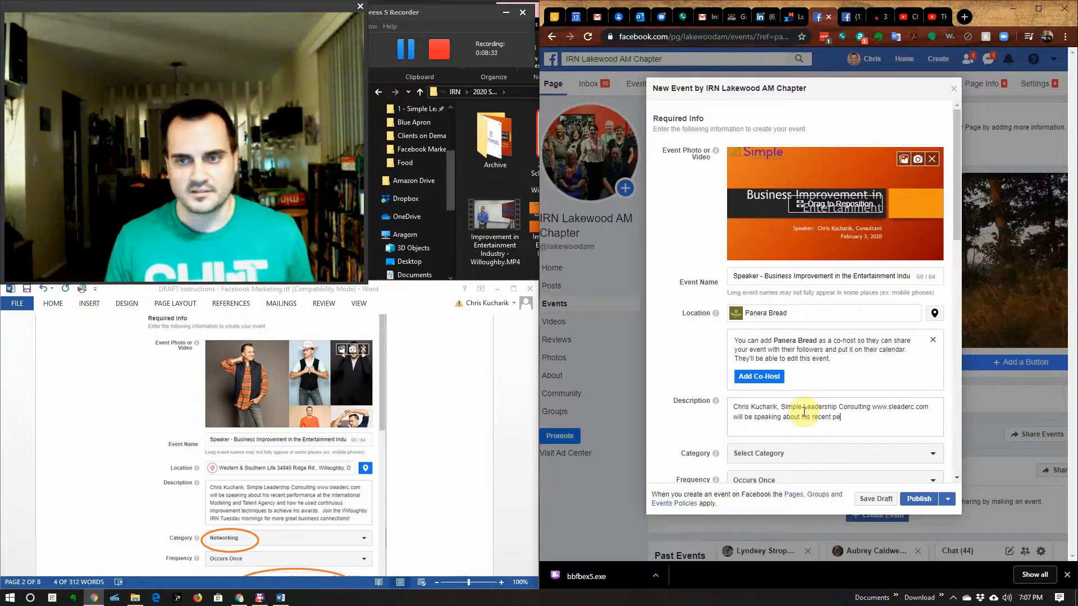
text(rformance)
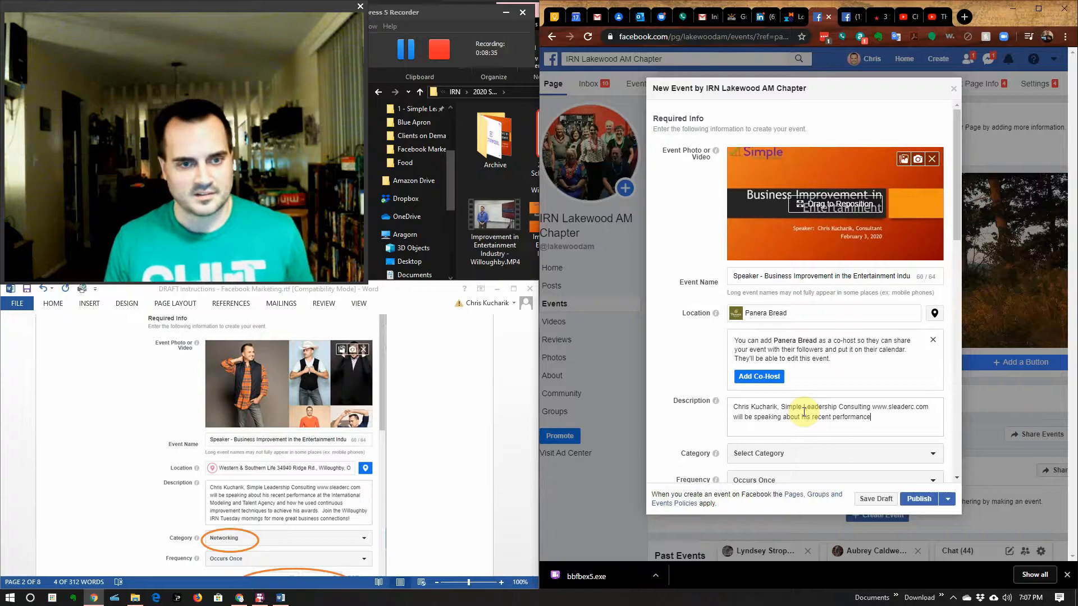
text( at the Inte)
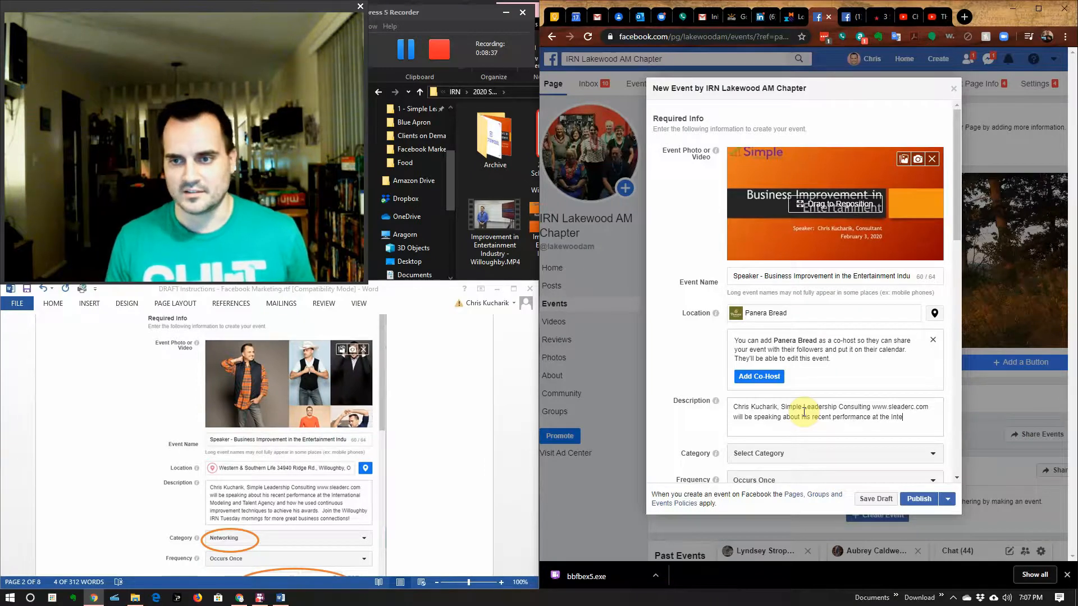
text(rnational Mod)
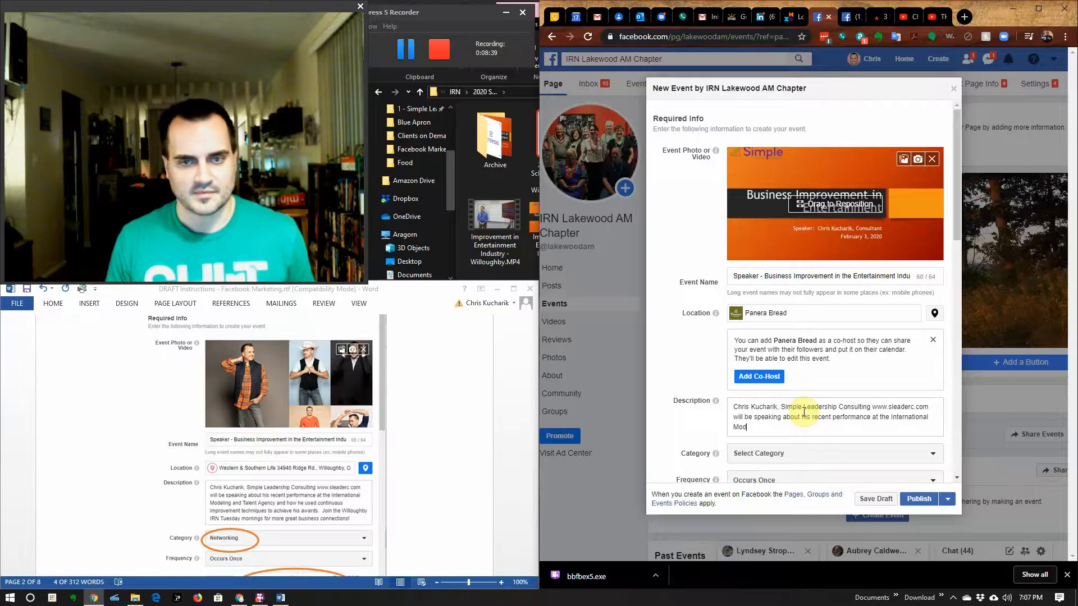
text(eling and Talent Agen)
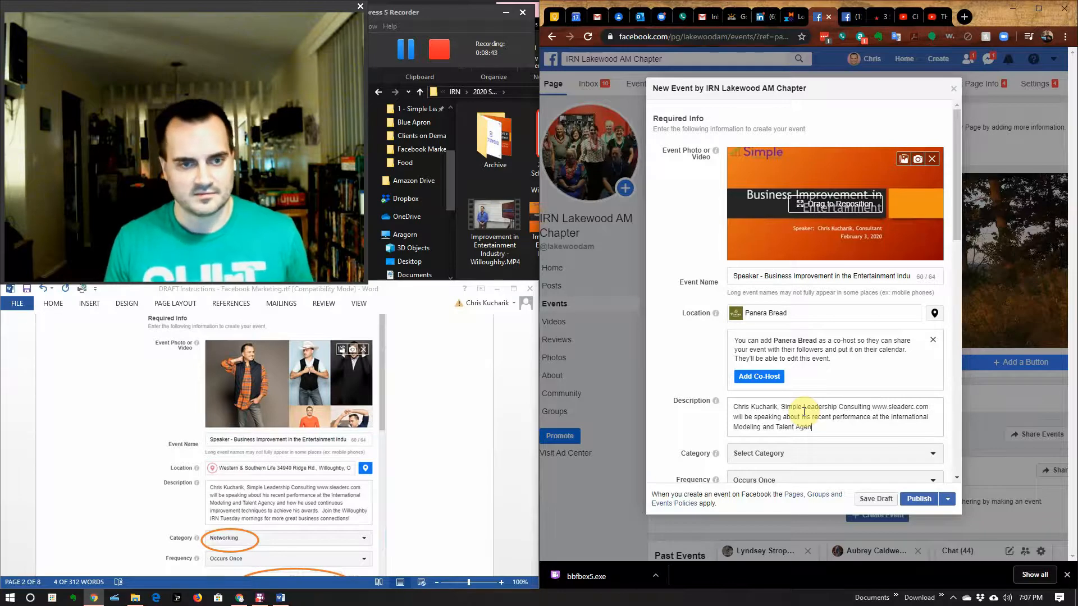
text(cy and how)
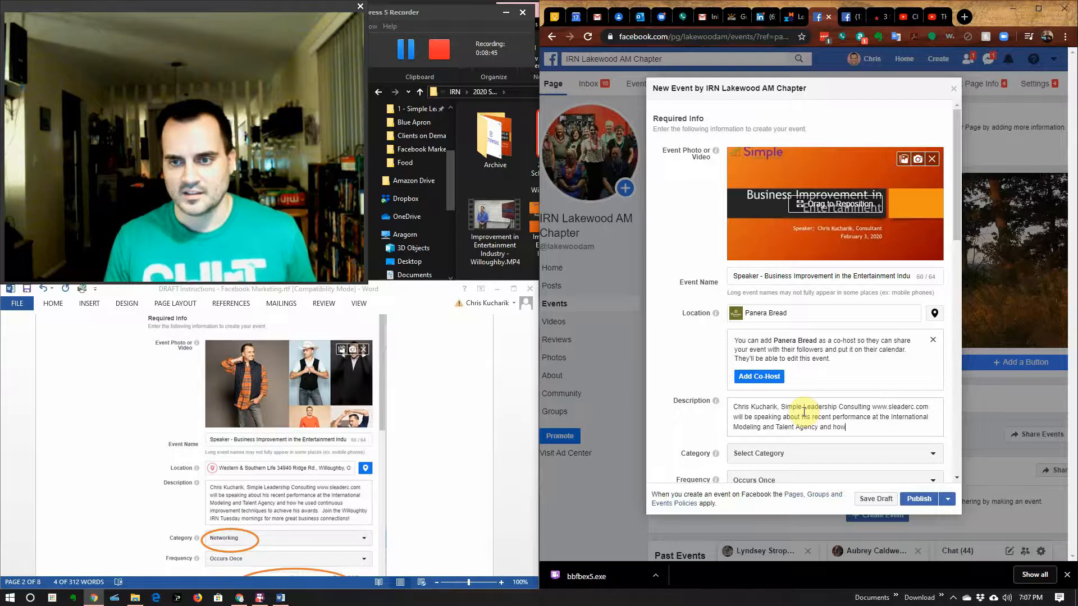
text( he used con)
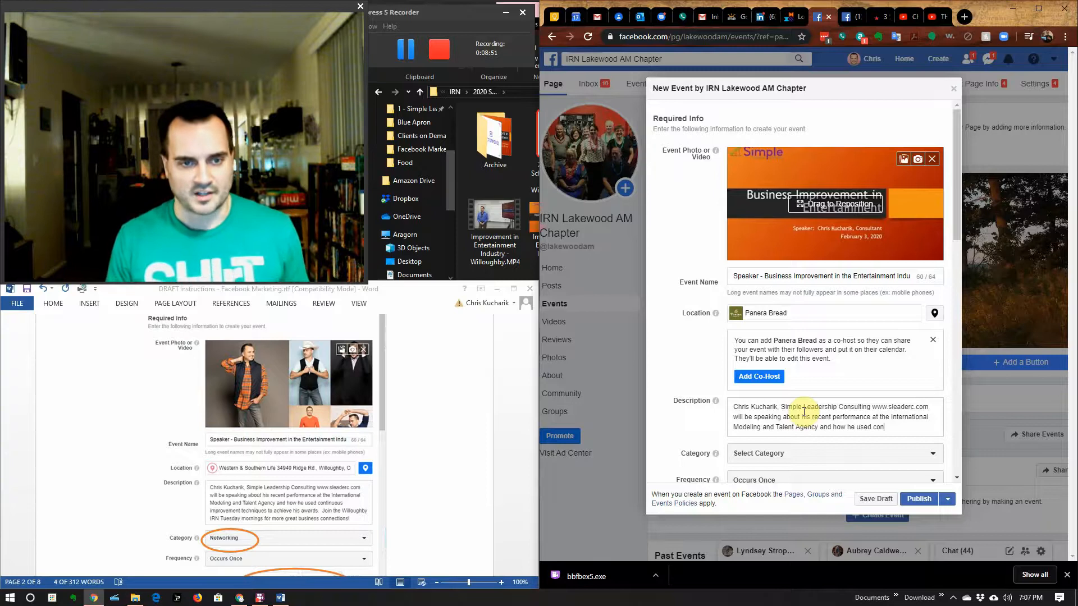
text(tin)
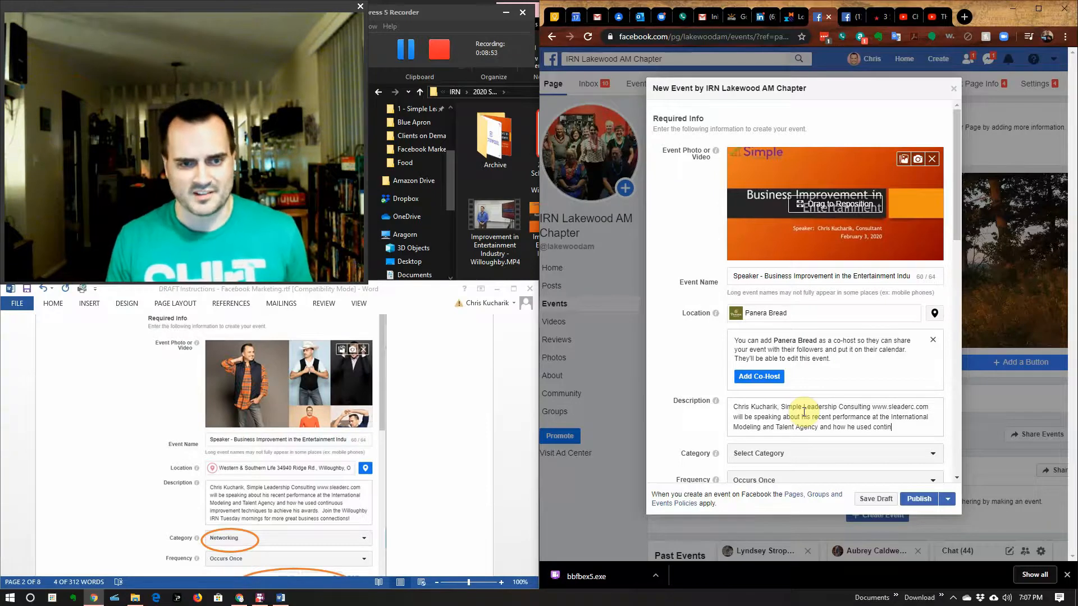
text(uou)
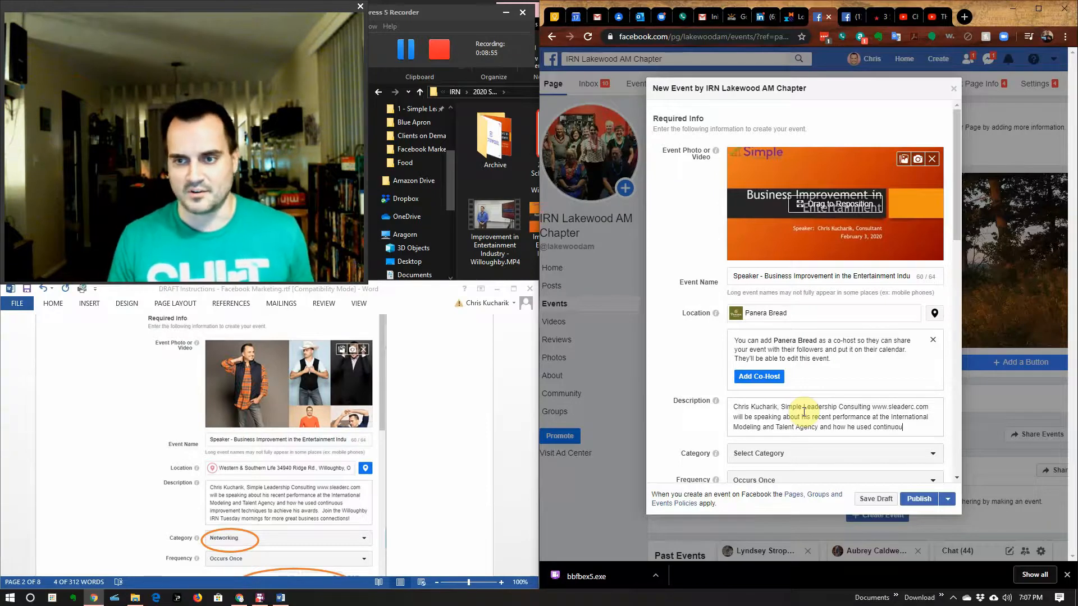
text(s im)
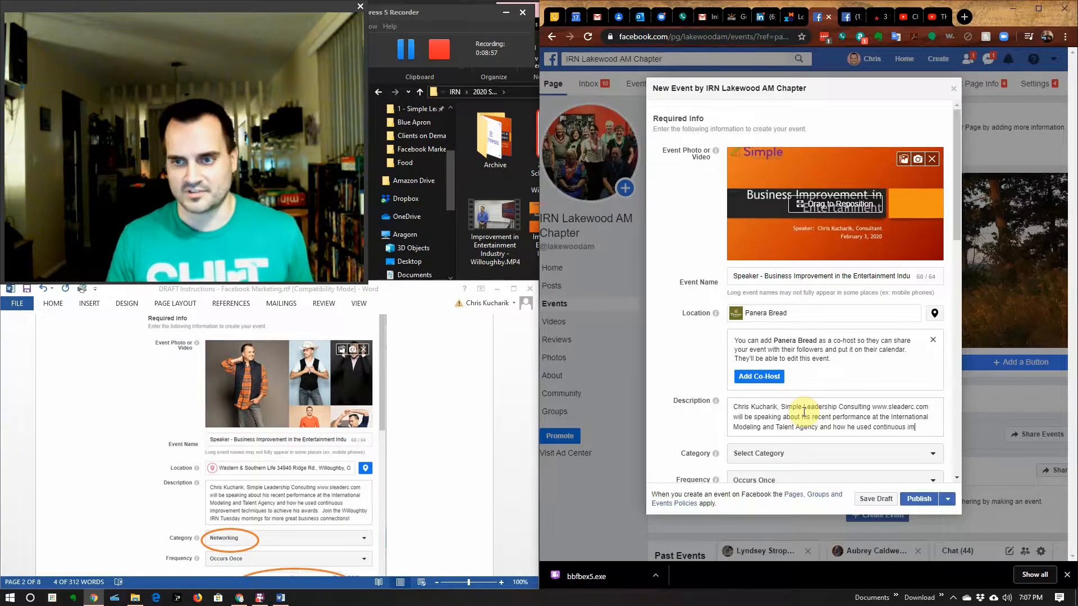
text(pro)
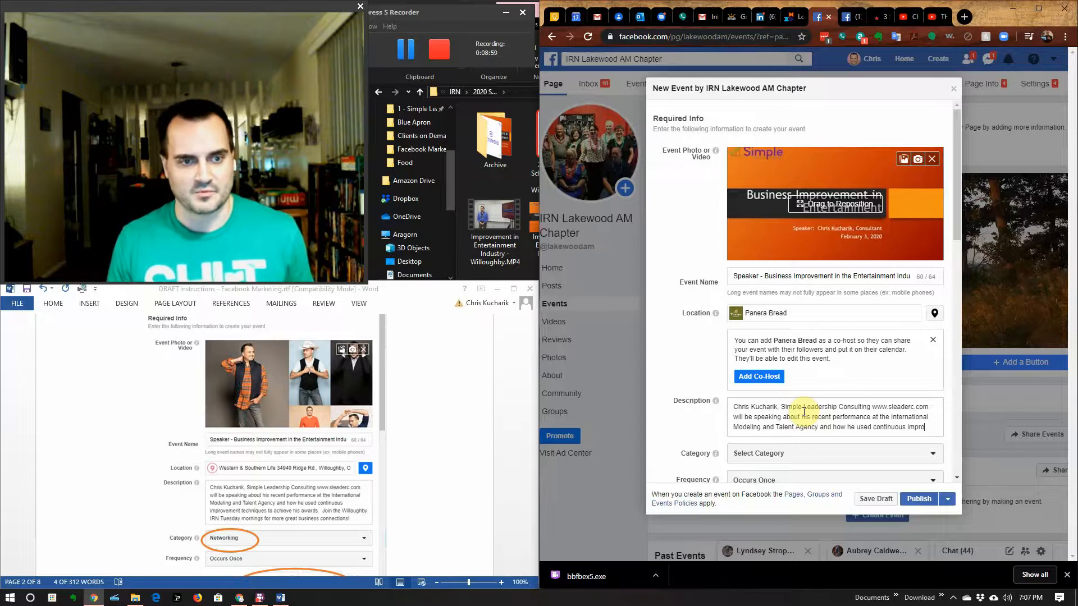
text(vement)
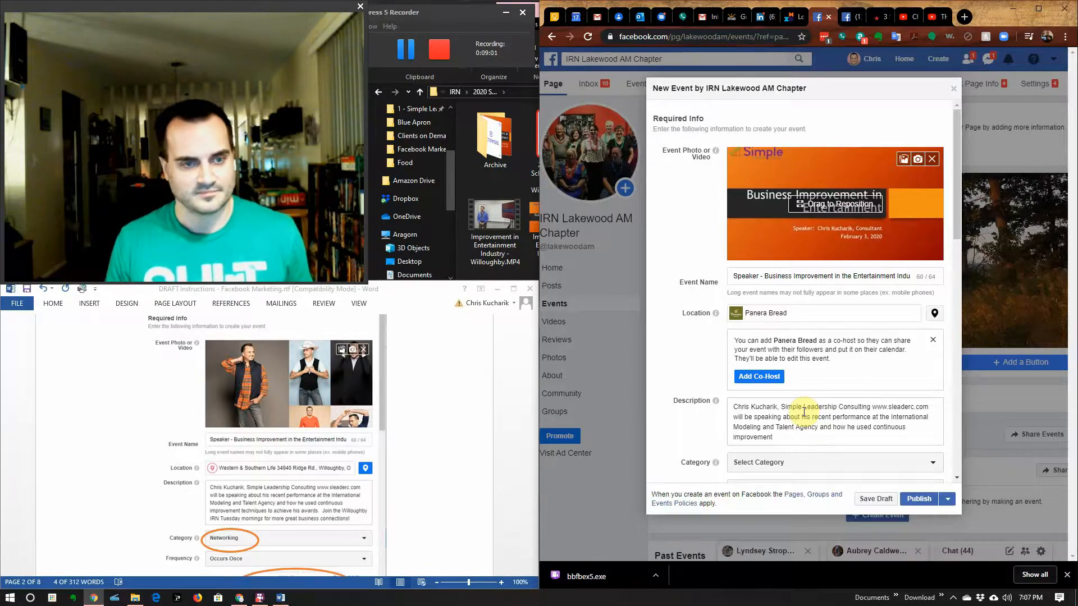
text( techni)
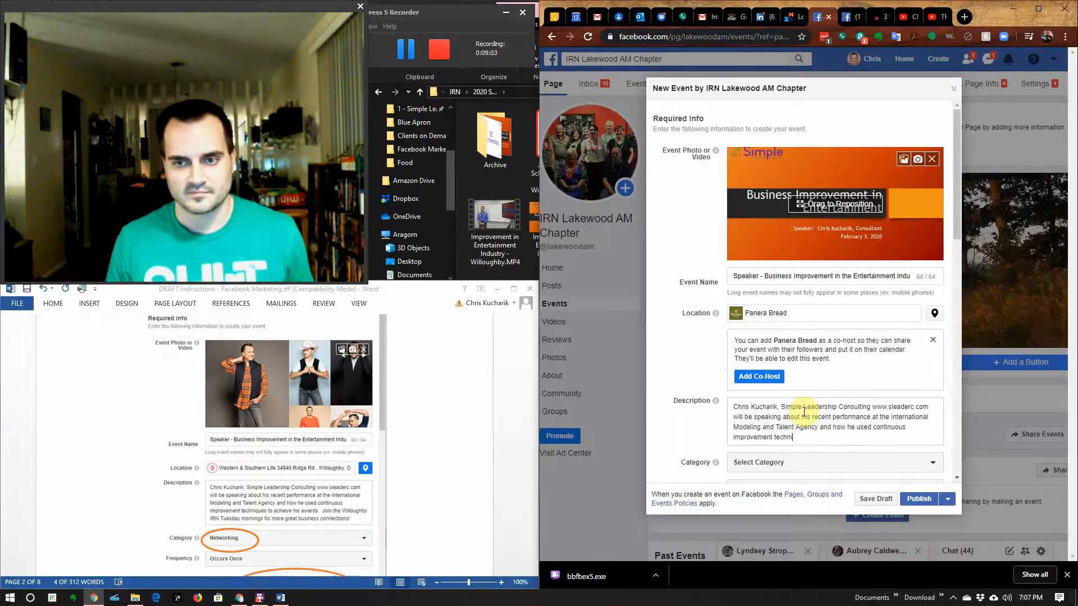
text(ques to )
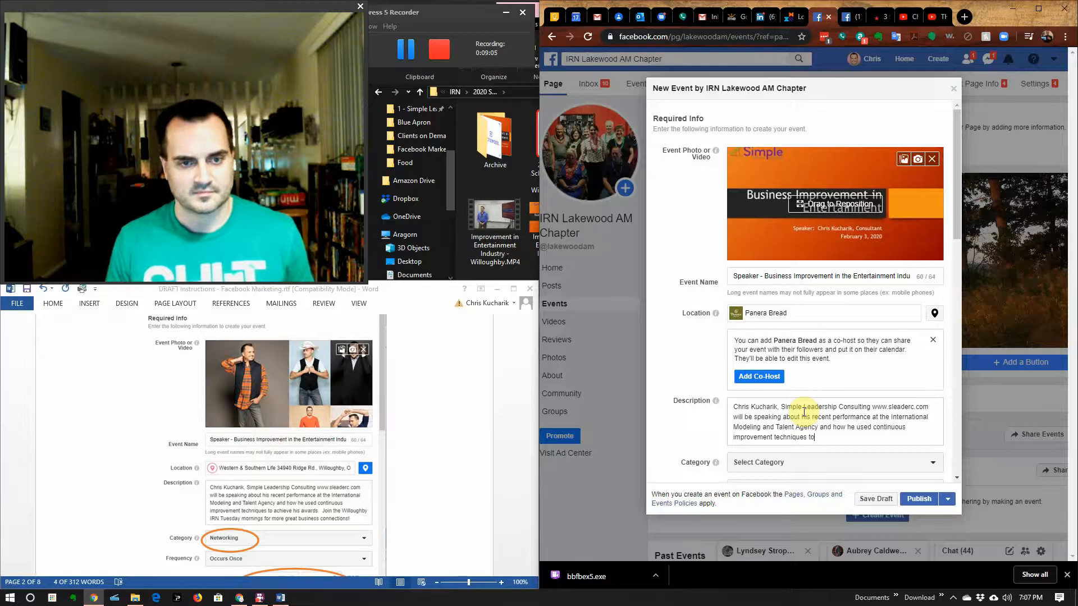
text(achieve hi)
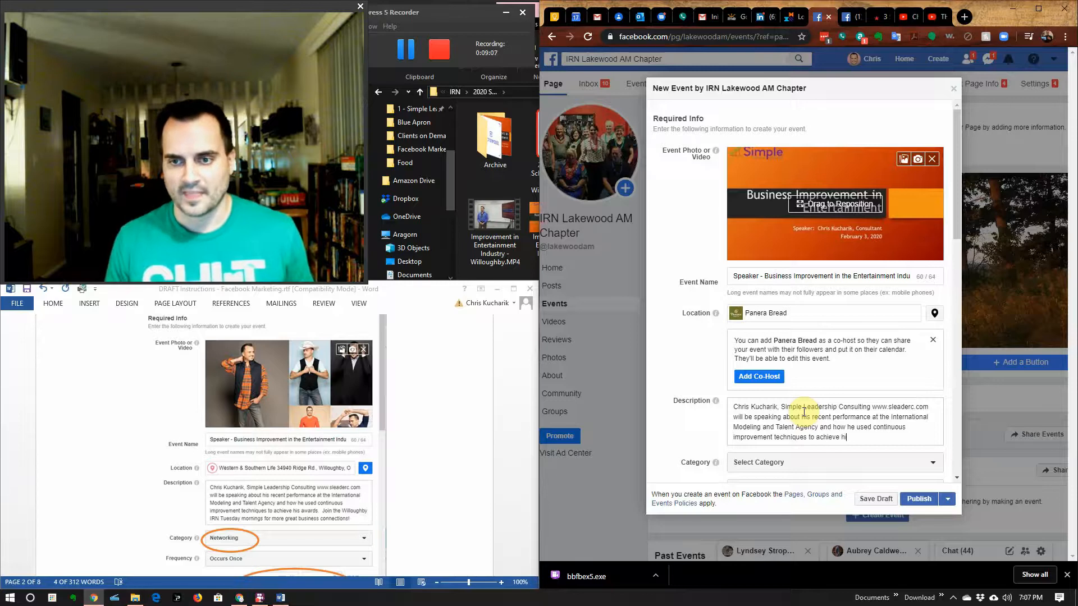
text(s awards.  Join the L)
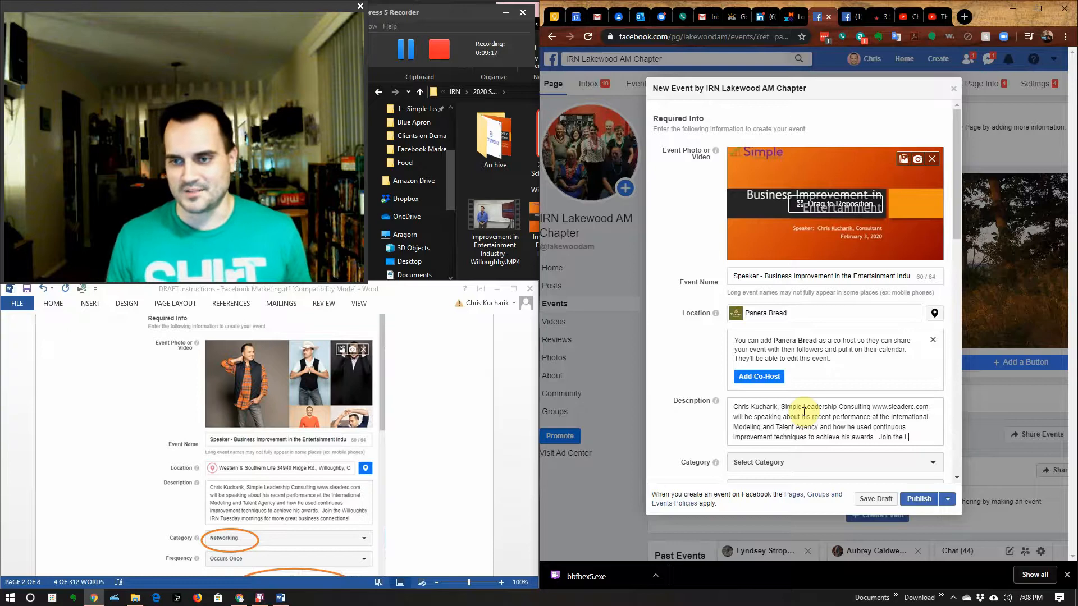
text(akewood)
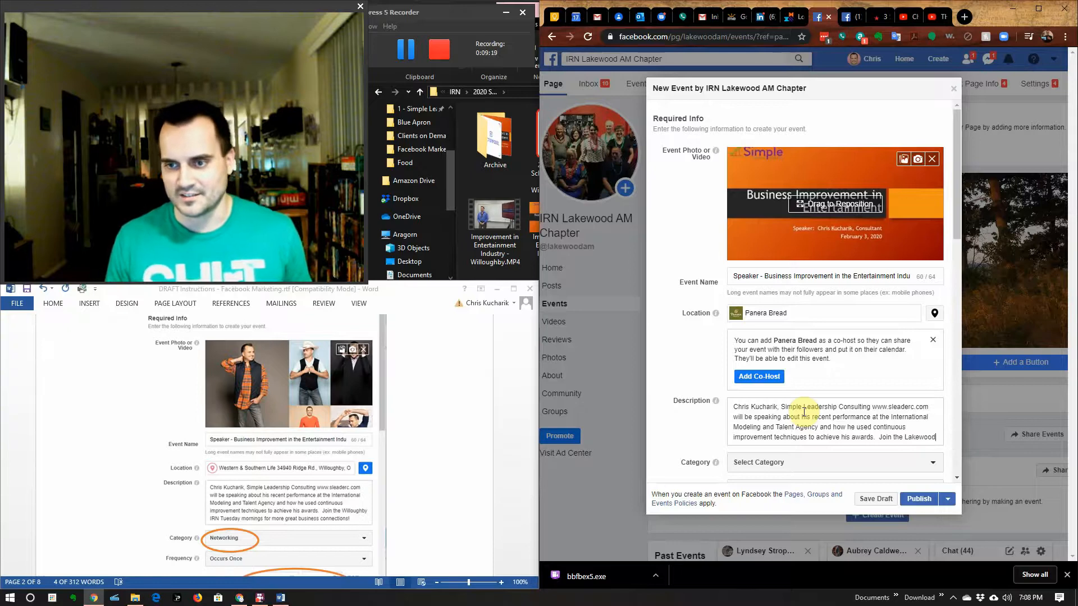
text( AM)
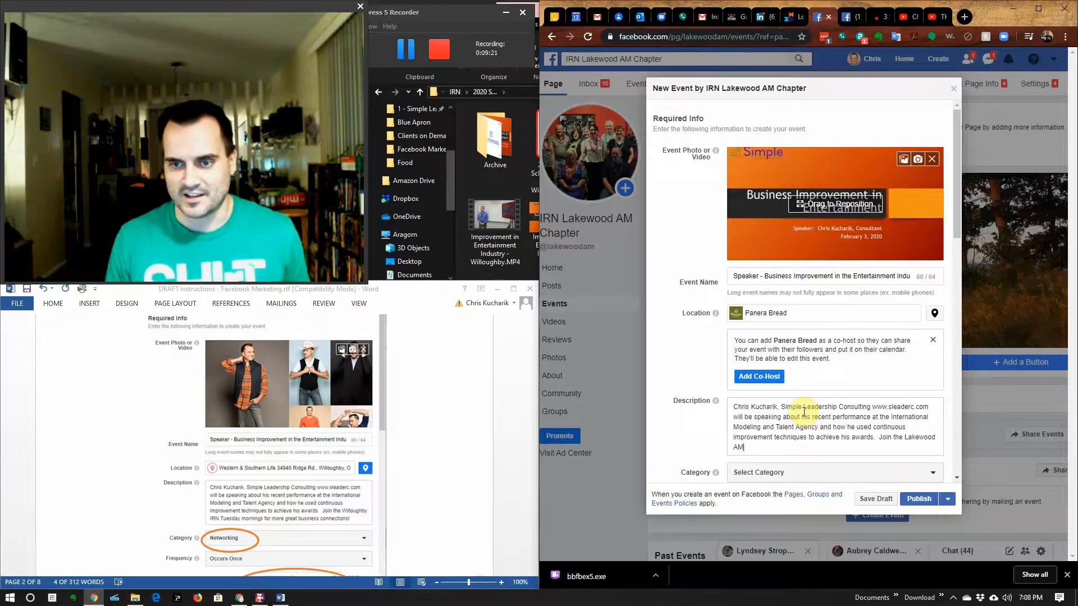
text( IR)
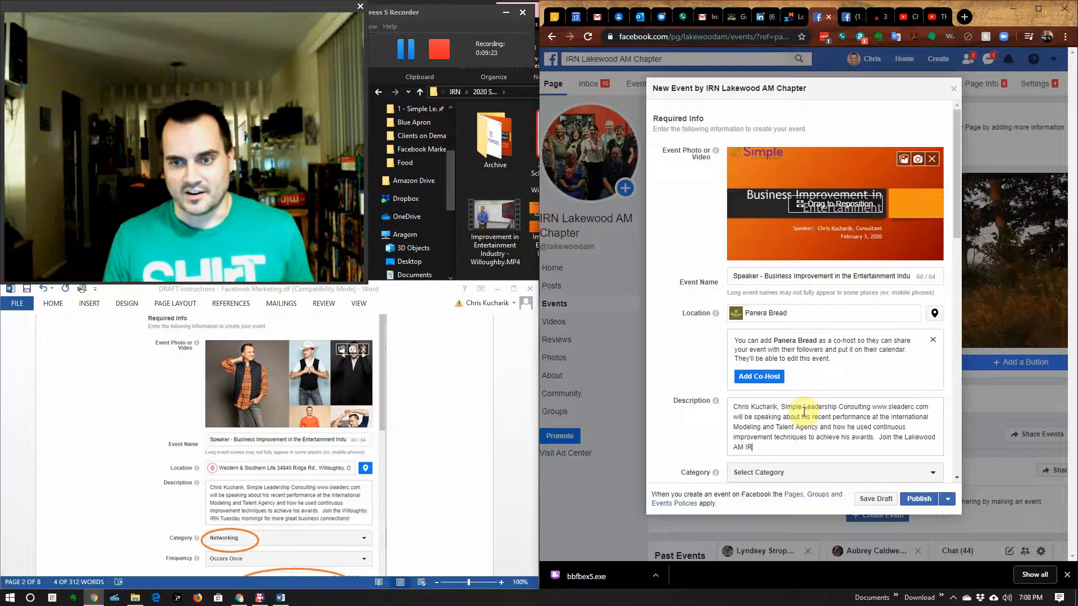
text(N Friday mron)
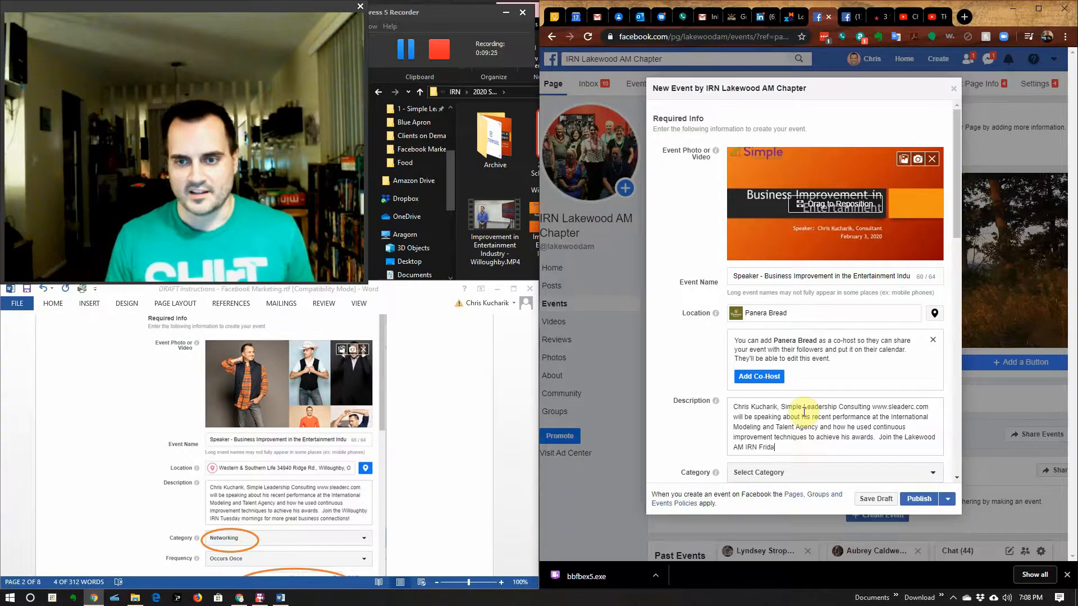
key(BackSpace)
key(BackSpace)
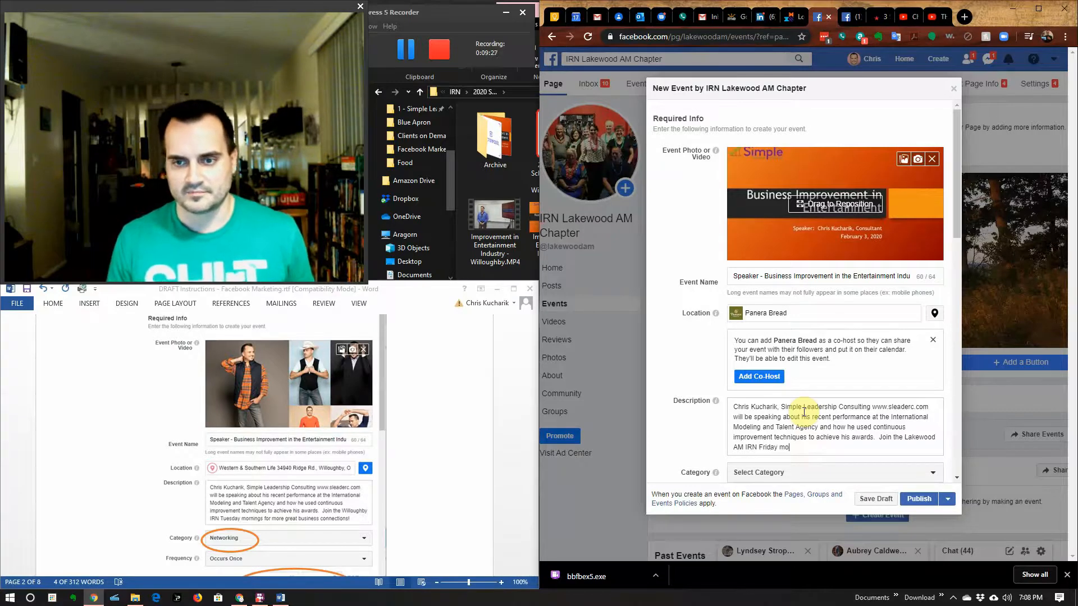
text(ornings fo)
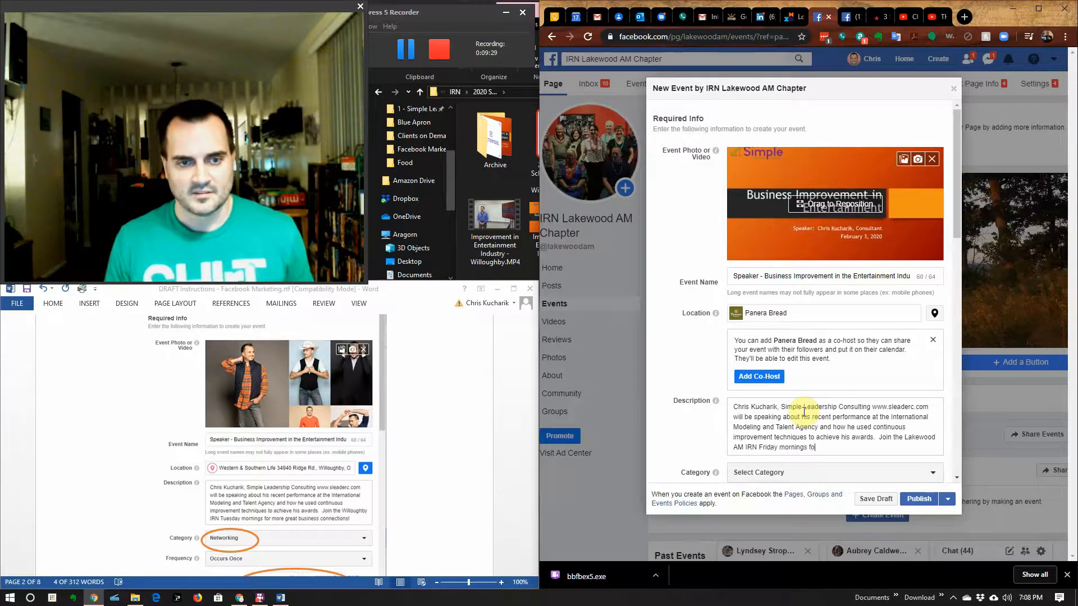
text(r more great )
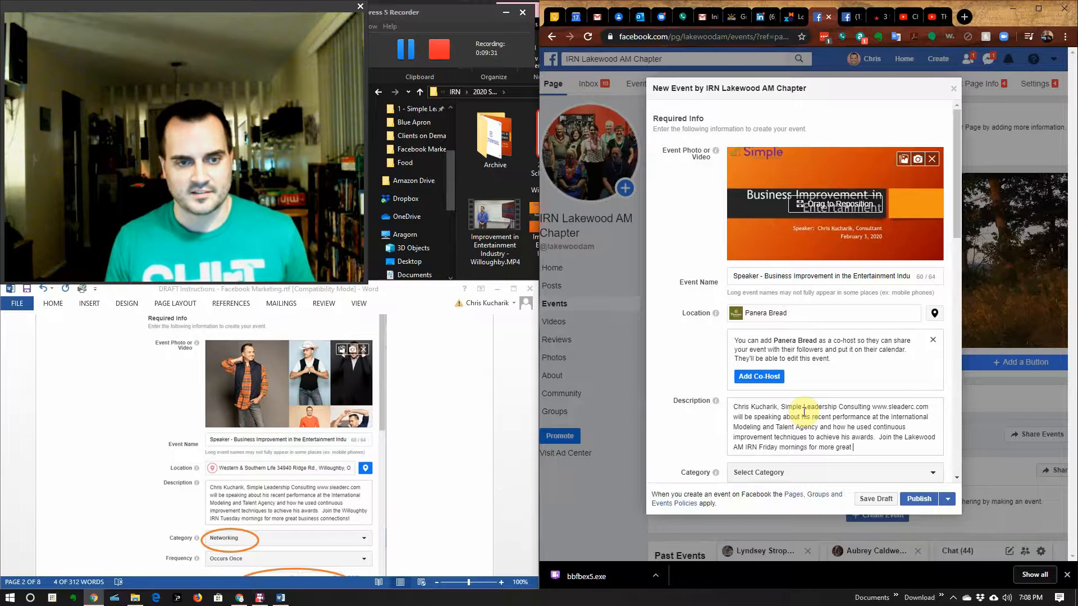
text(busines)
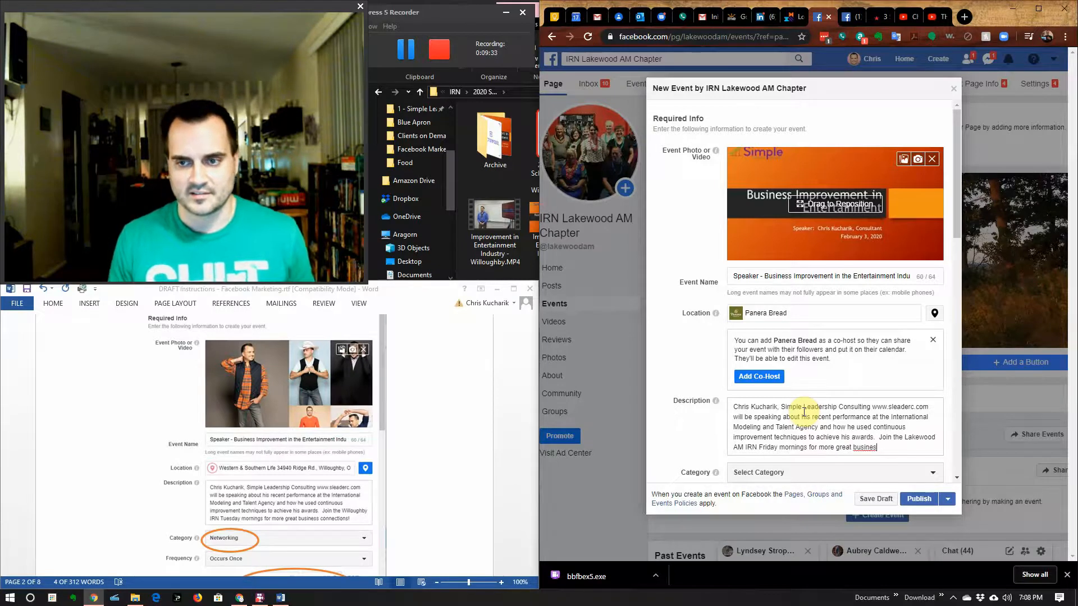
text(s conne)
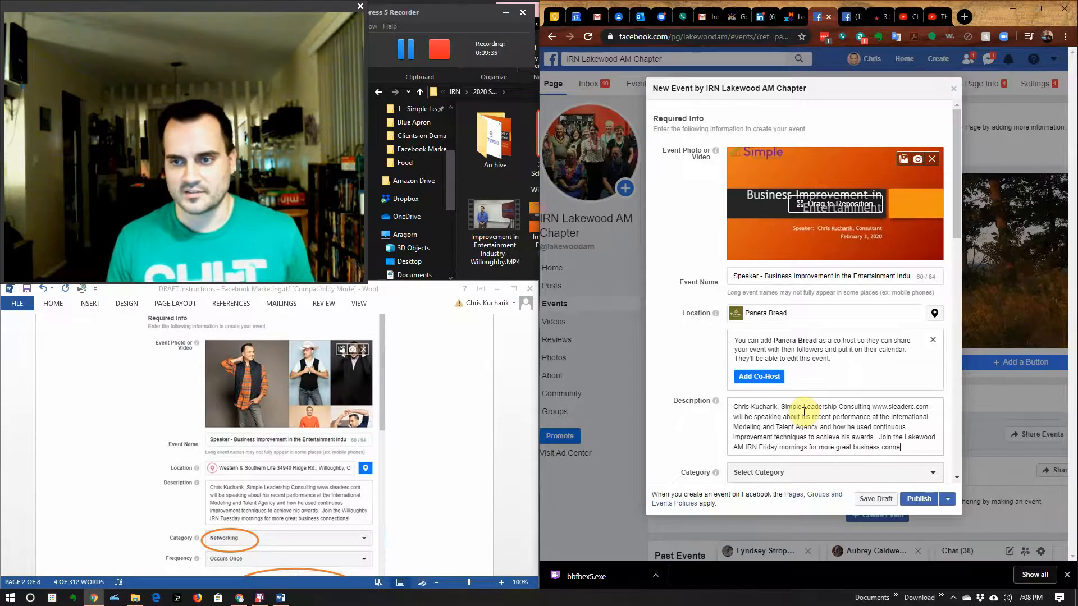
text(ctions!)
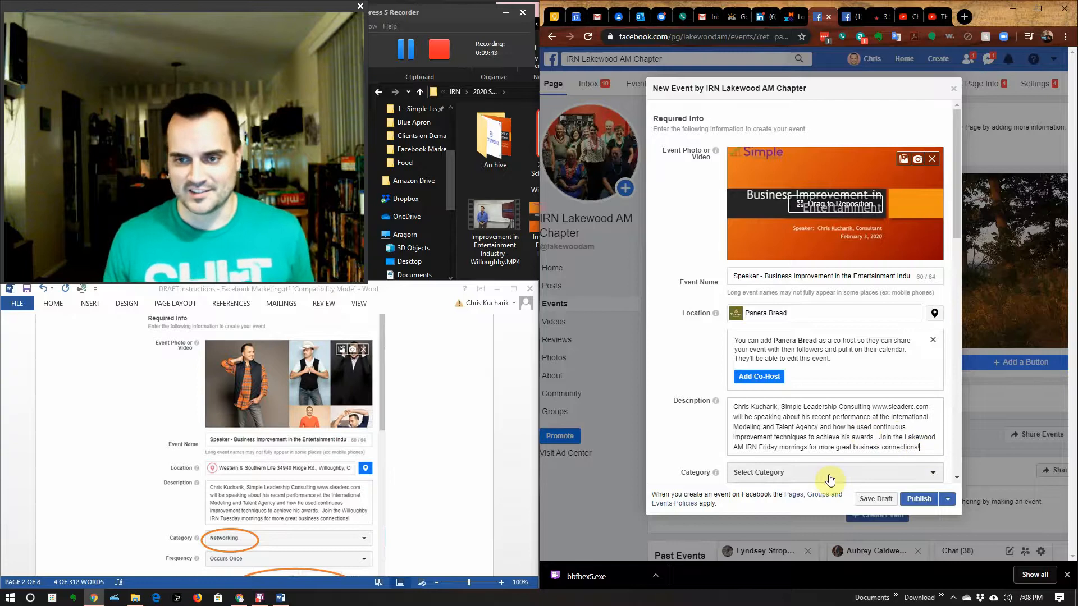
Step: Choose Networking from the event's Category dropdown
scroll(845, 444, down, 1)
scroll(845, 444, down, 3)
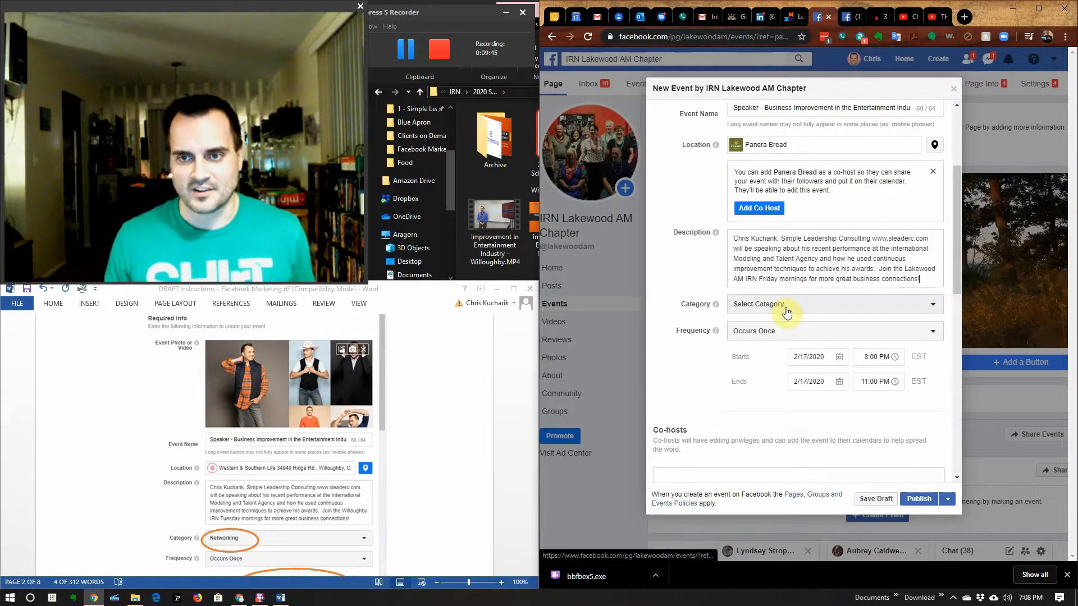
click(787, 313)
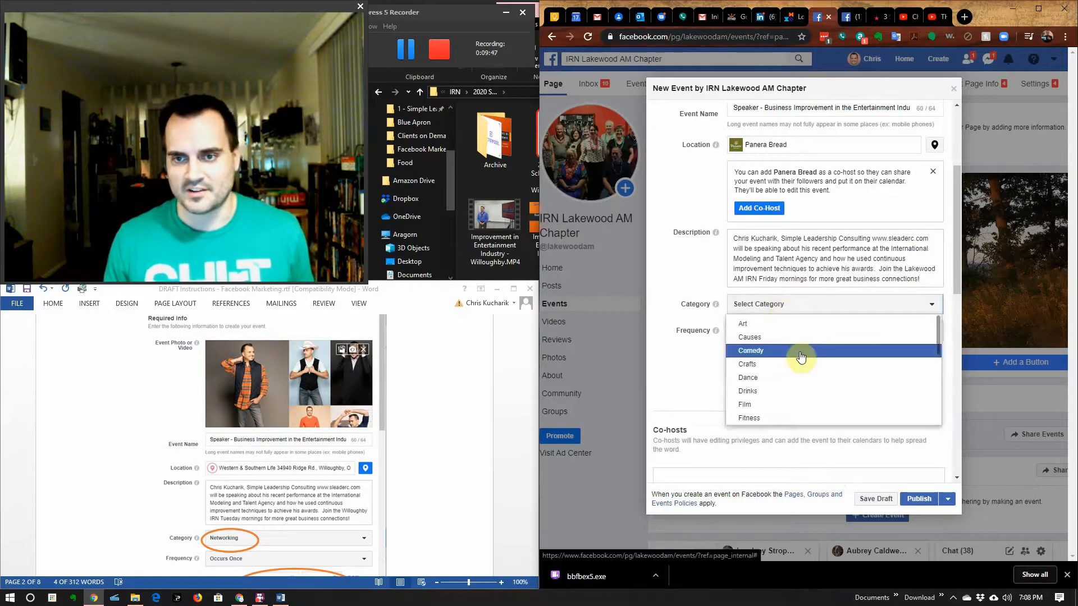
scroll(800, 358, down, 2)
scroll(801, 357, down, 2)
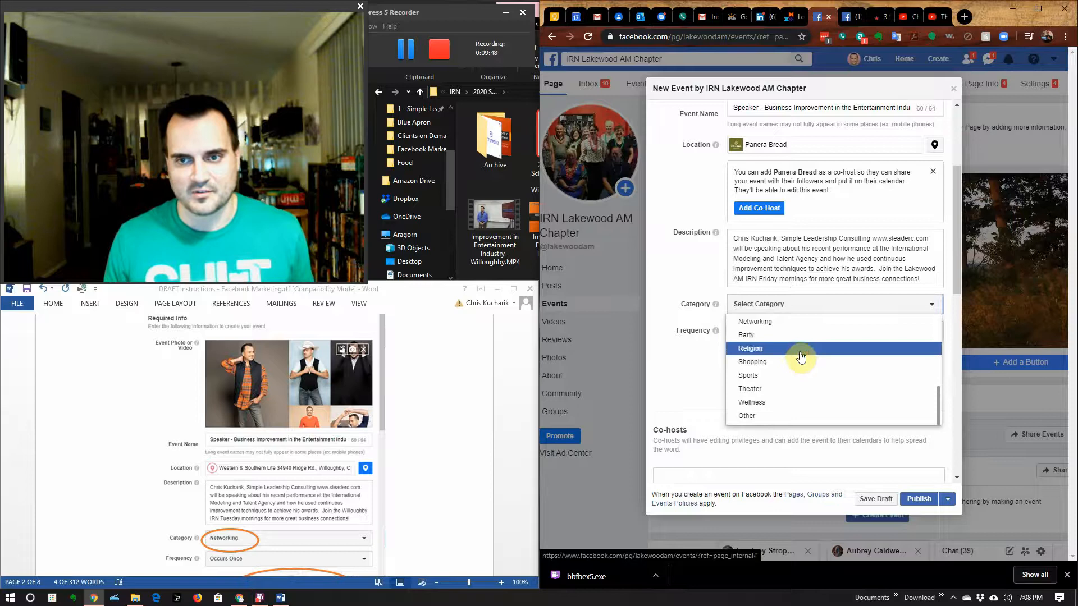
click(785, 330)
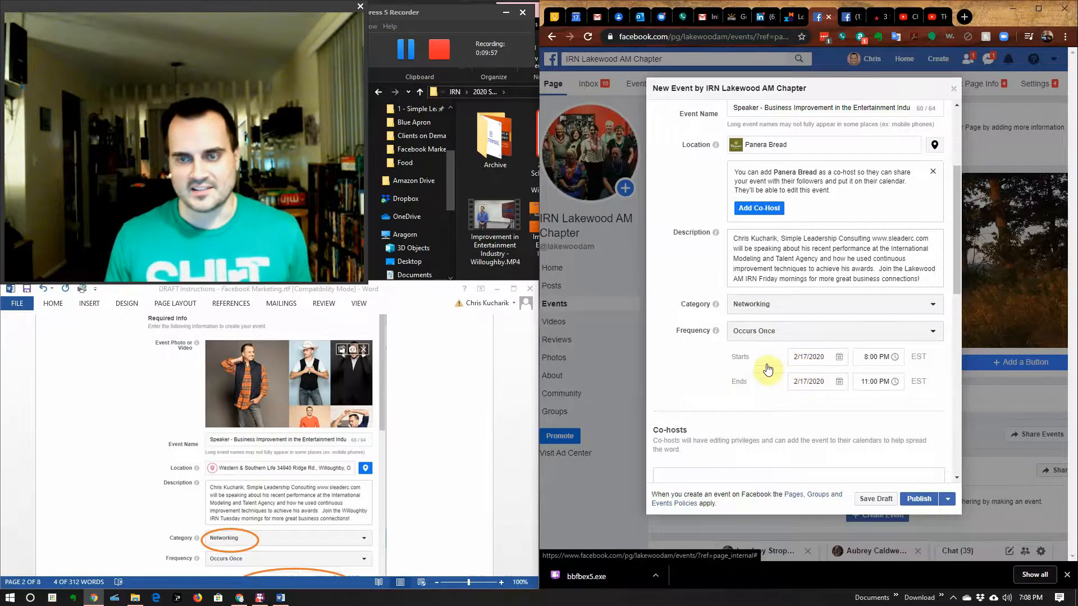
scroll(533, 443, down, 2)
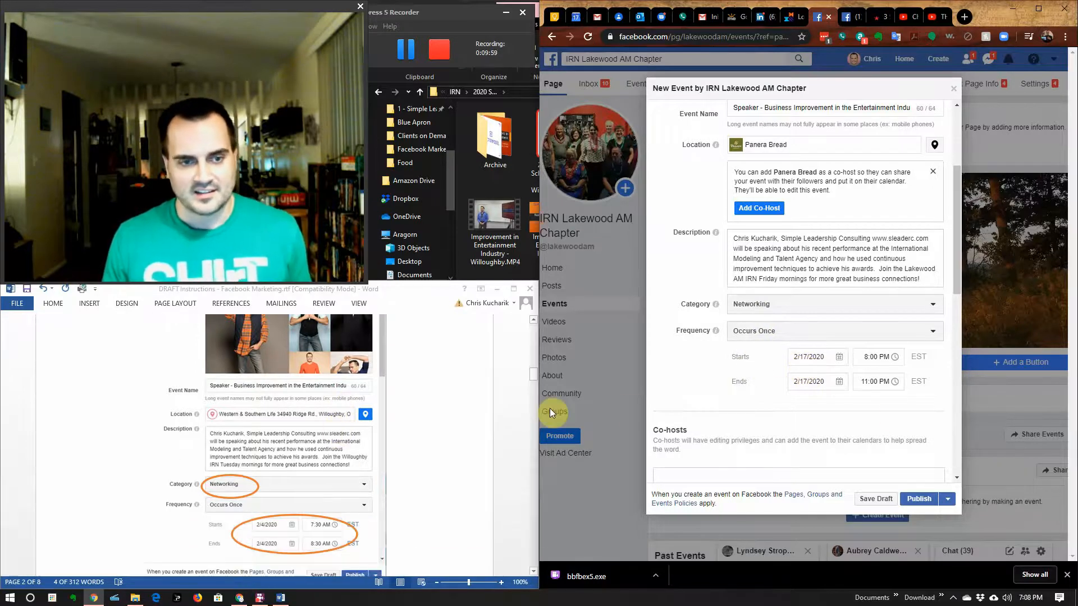
Step: Set the event's start date to February 17, 2020, correcting an initial February 21 pick
click(803, 357)
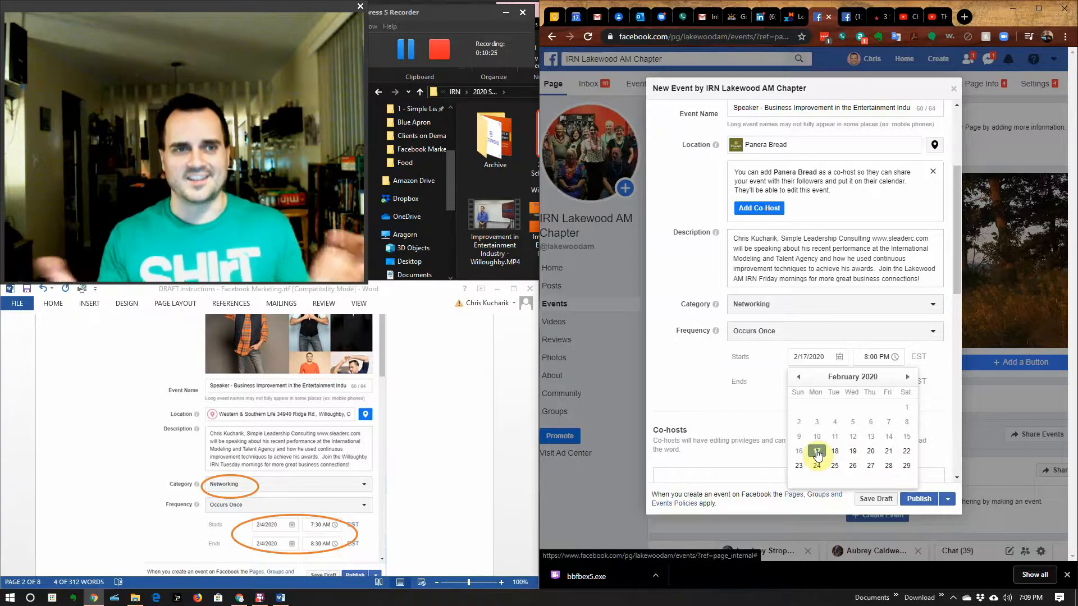
click(889, 452)
click(815, 366)
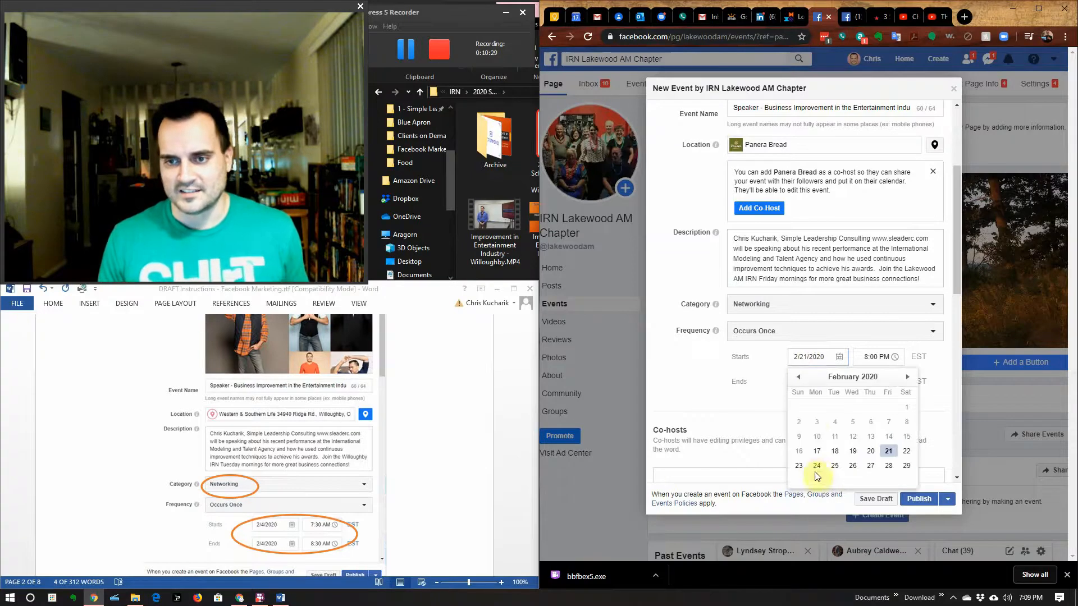
click(819, 448)
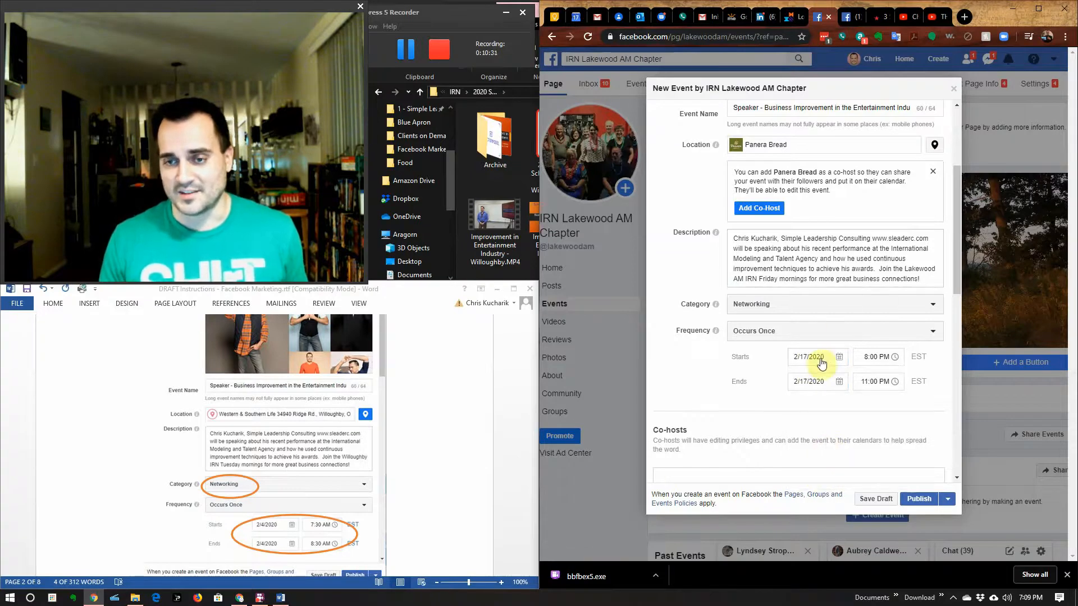
Step: Set the event to start at 7:30 AM and end at 8:30 AM
click(872, 356)
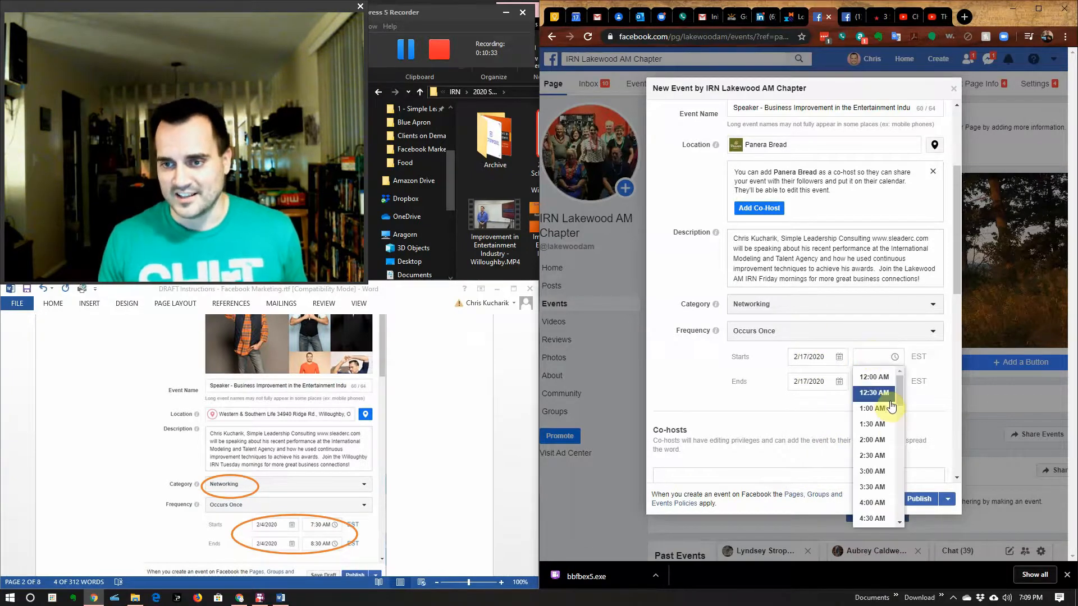
scroll(889, 450, down, 2)
click(873, 500)
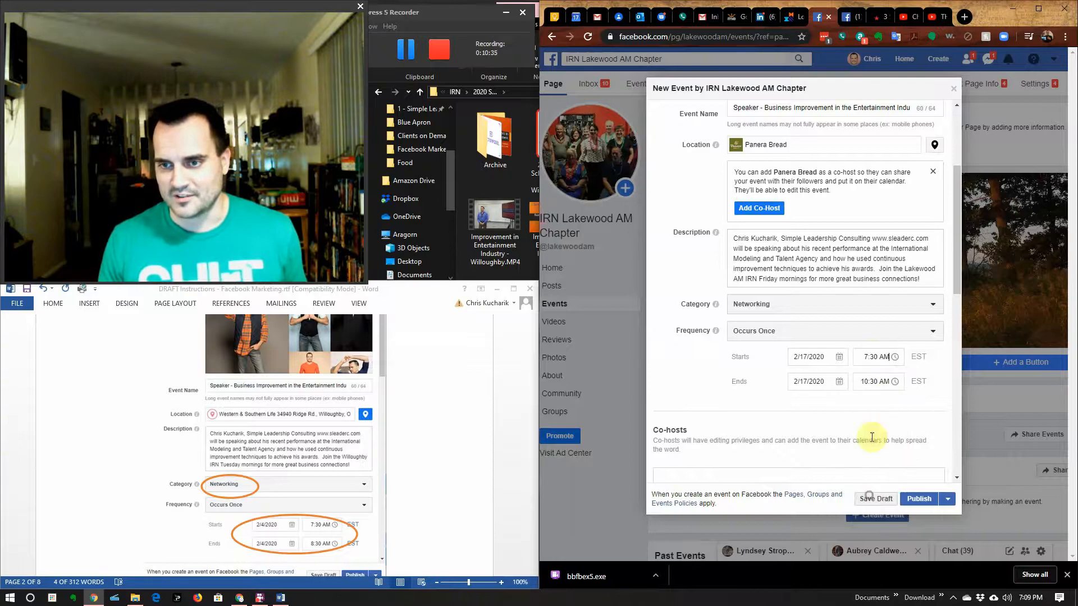
click(874, 381)
scroll(880, 466, down, 5)
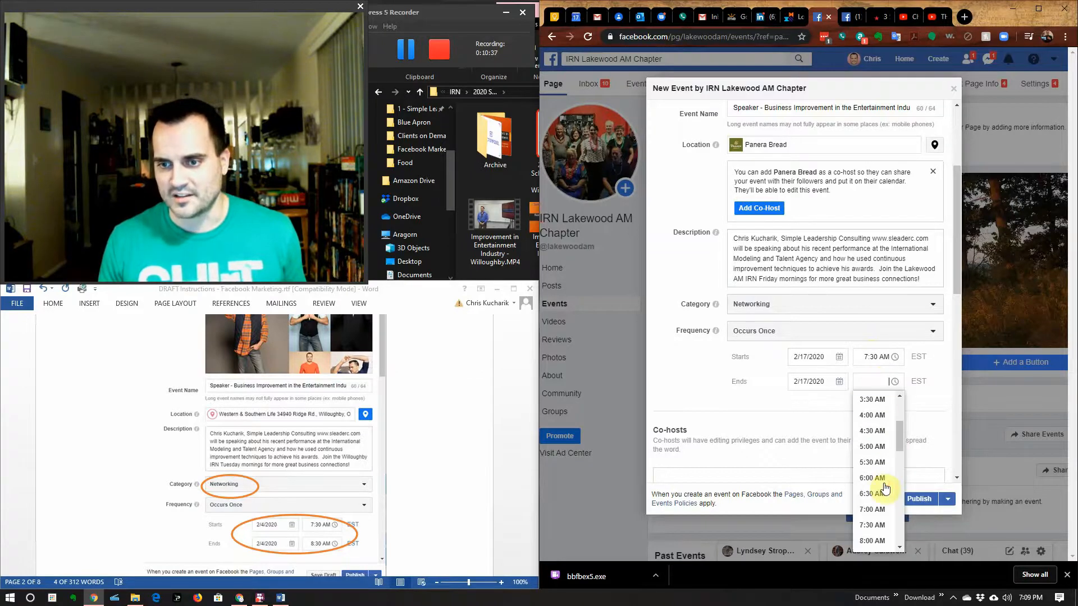
scroll(880, 464, up, 2)
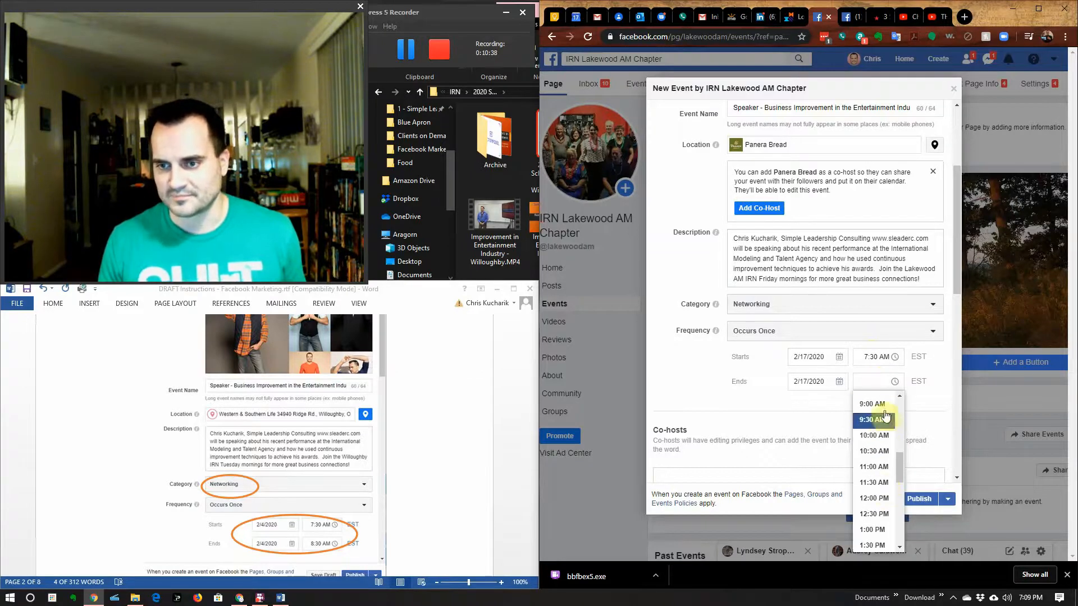
click(872, 446)
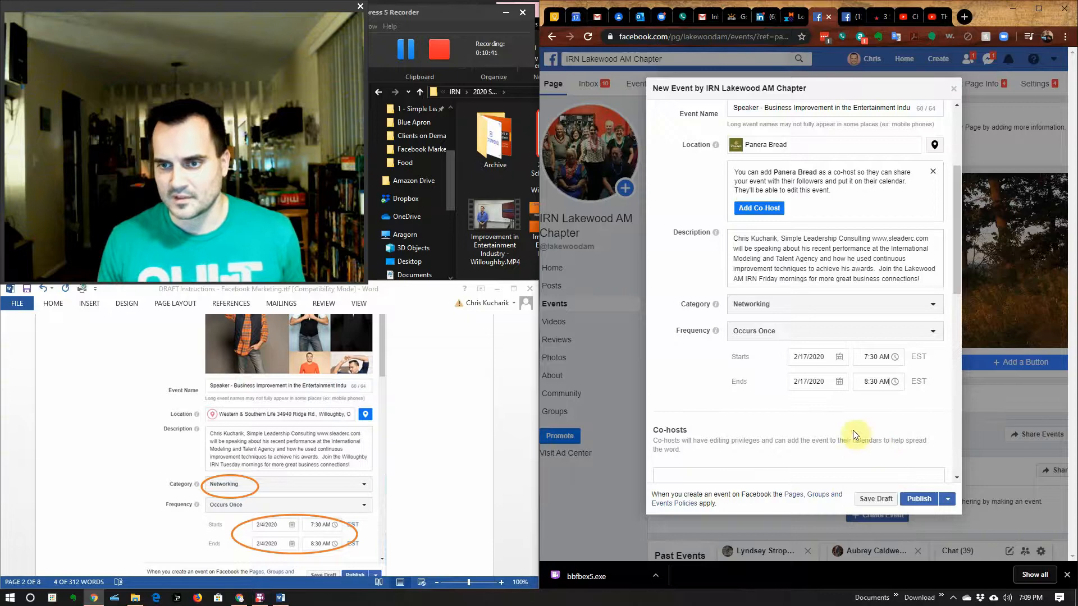
scroll(797, 427, down, 4)
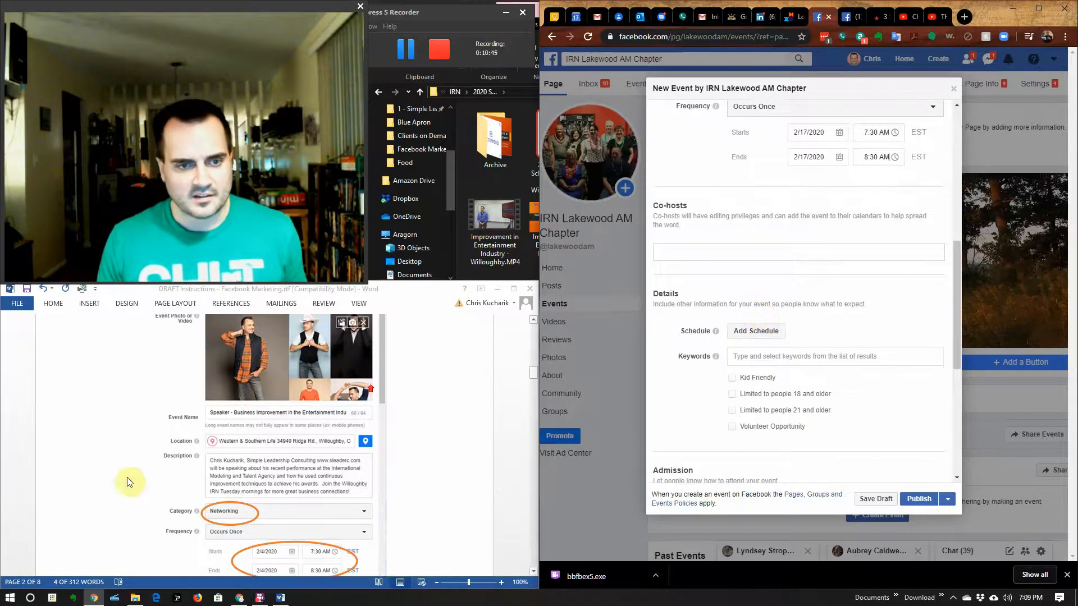
Step: Add Business and Public speaking as event keywords, then type Continuous Improvement as a third
scroll(235, 483, down, 2)
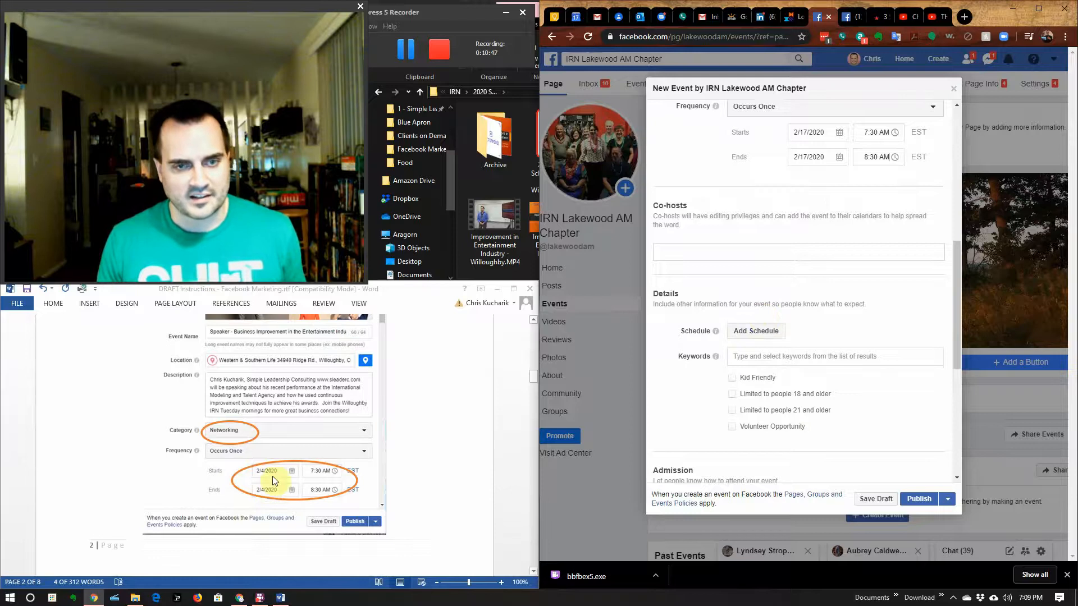
scroll(271, 476, down, 5)
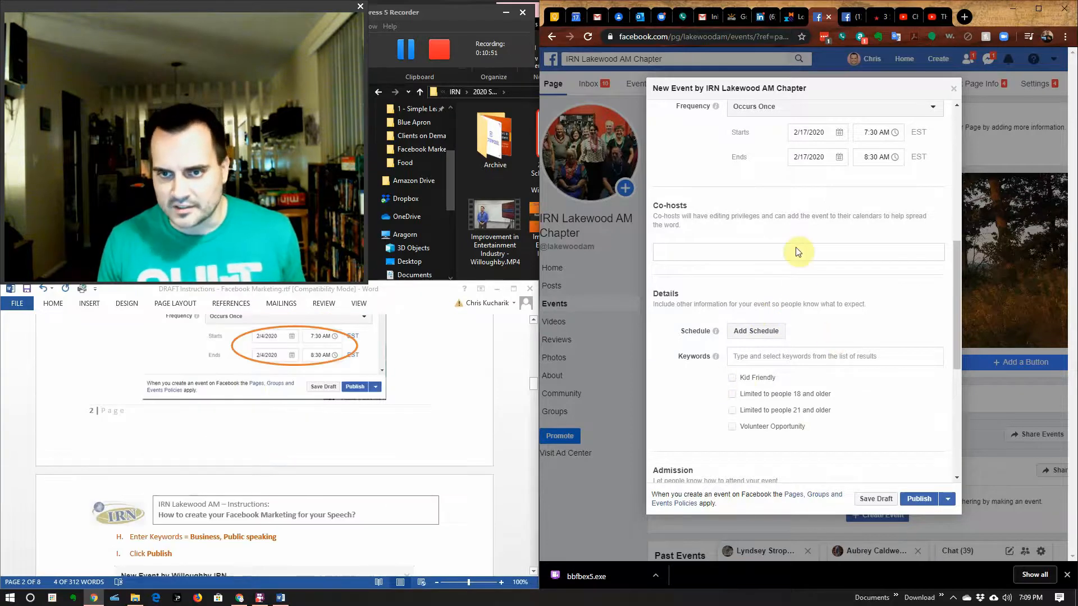
scroll(357, 449, down, 5)
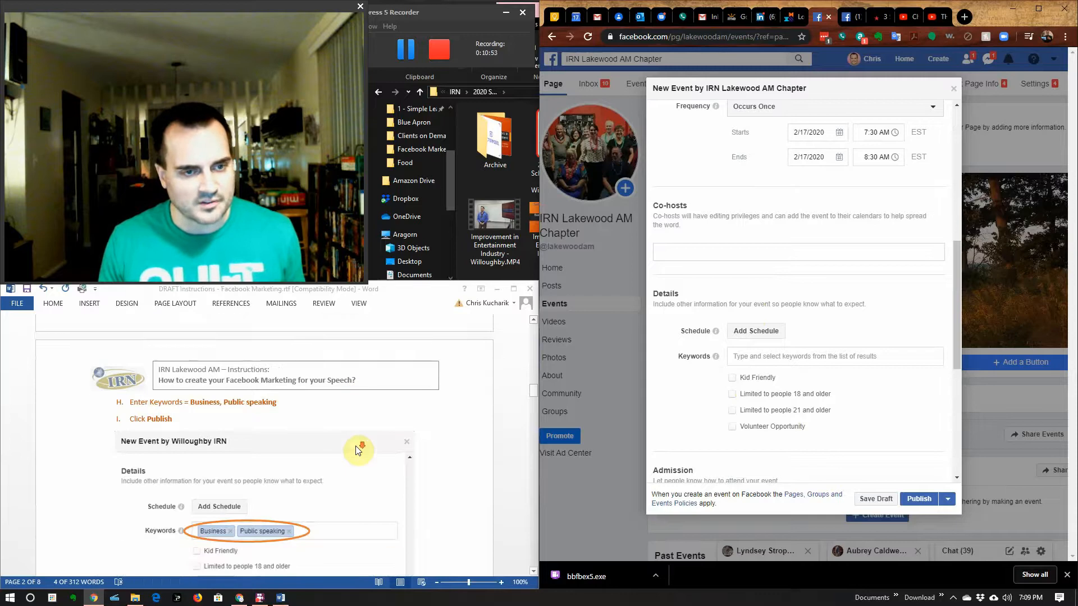
scroll(358, 449, down, 1)
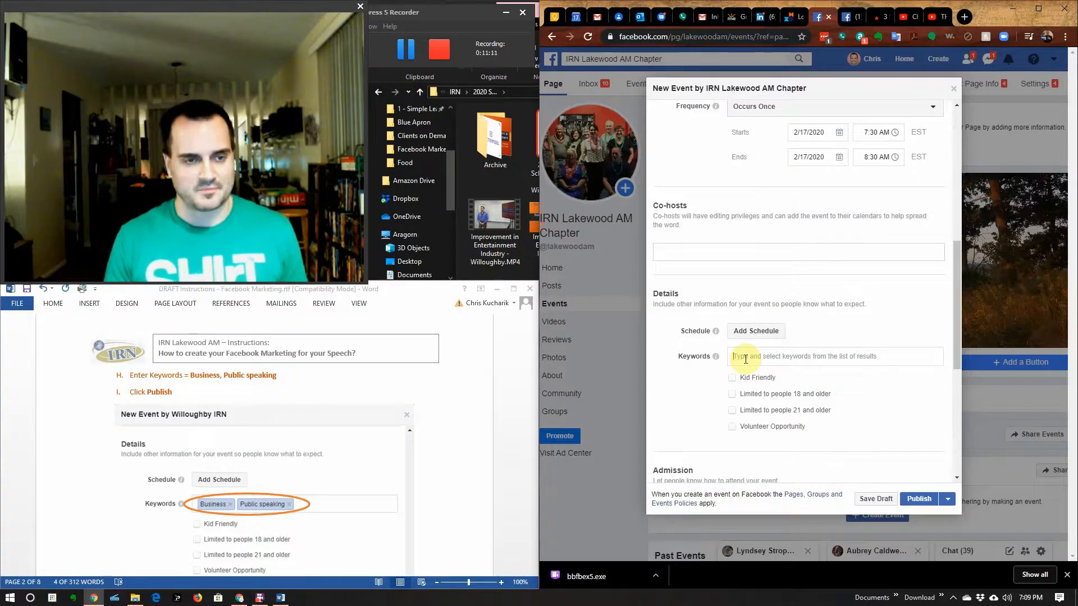
text(Busin)
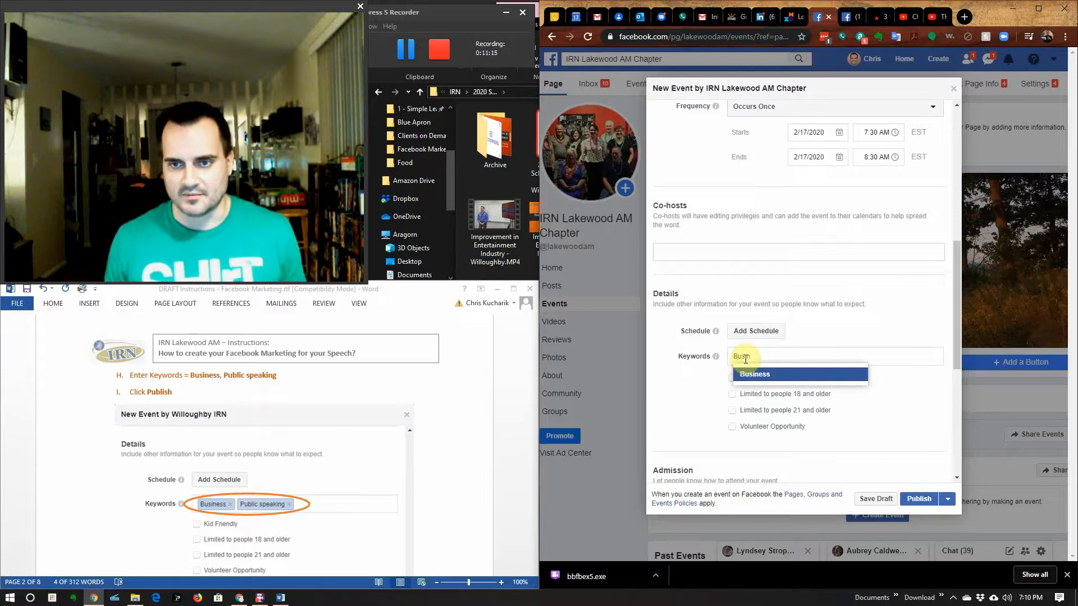
key(Return)
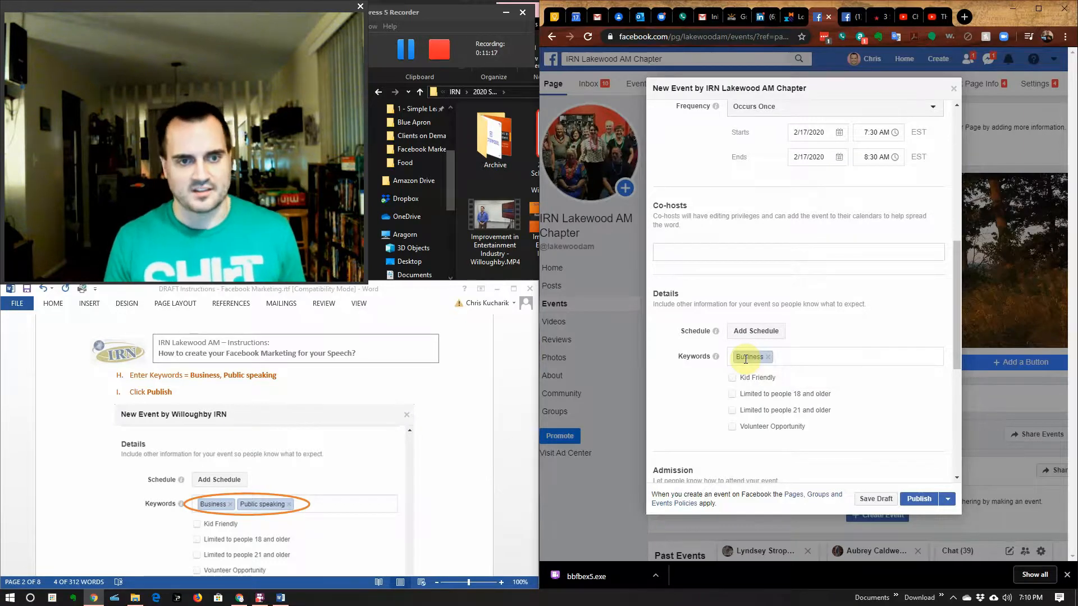
text(Pu)
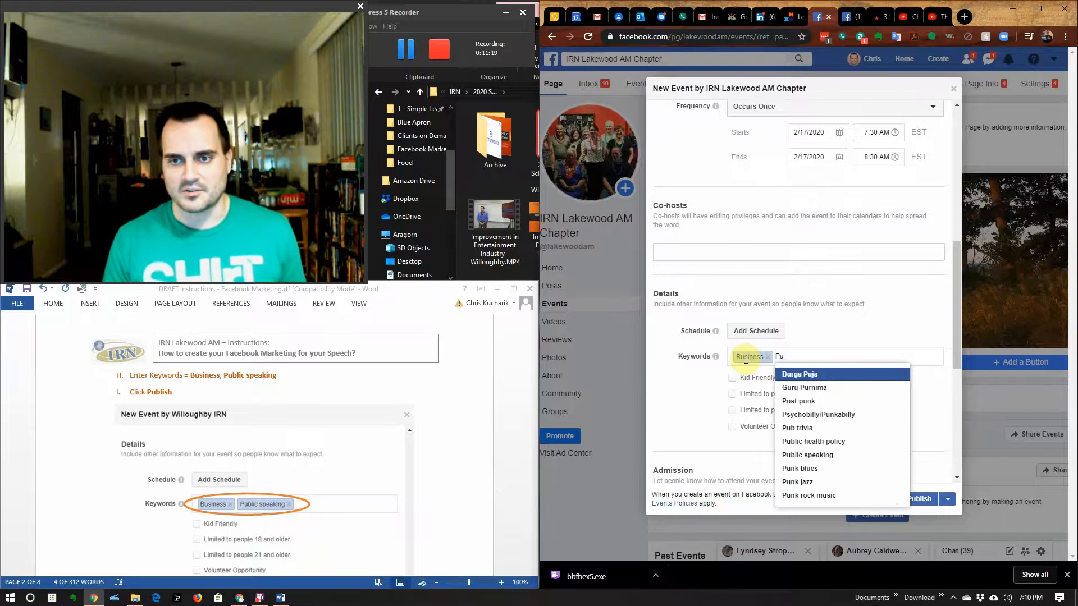
text(bli)
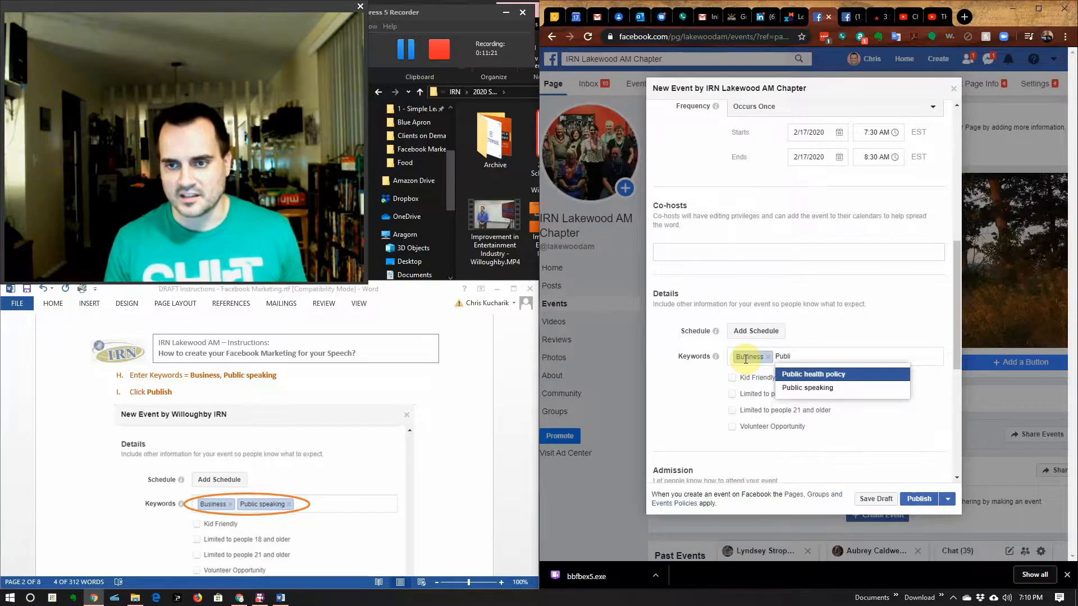
click(800, 387)
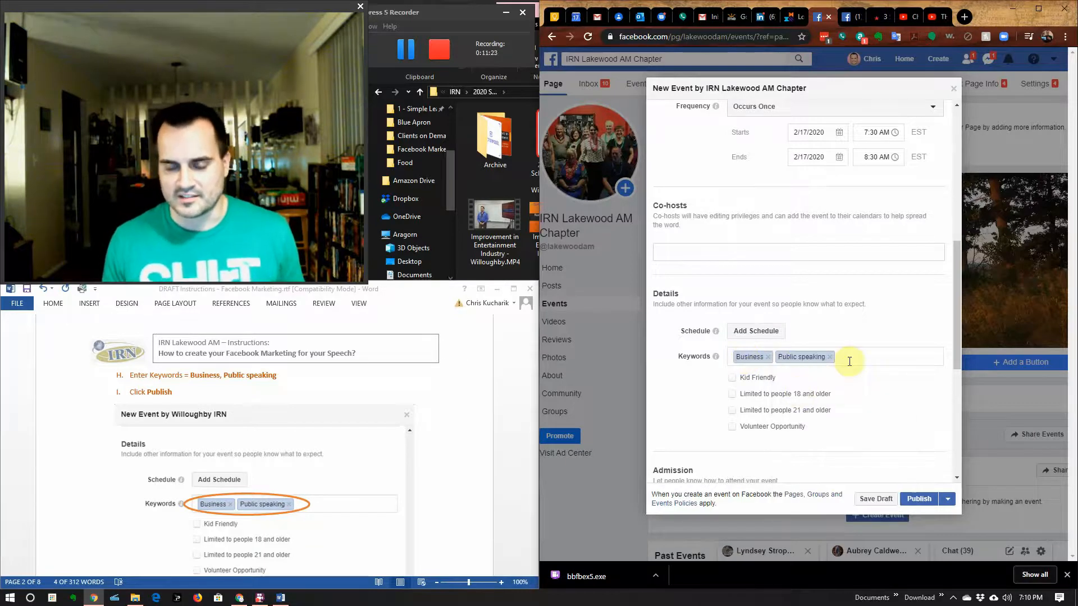
text(Contin)
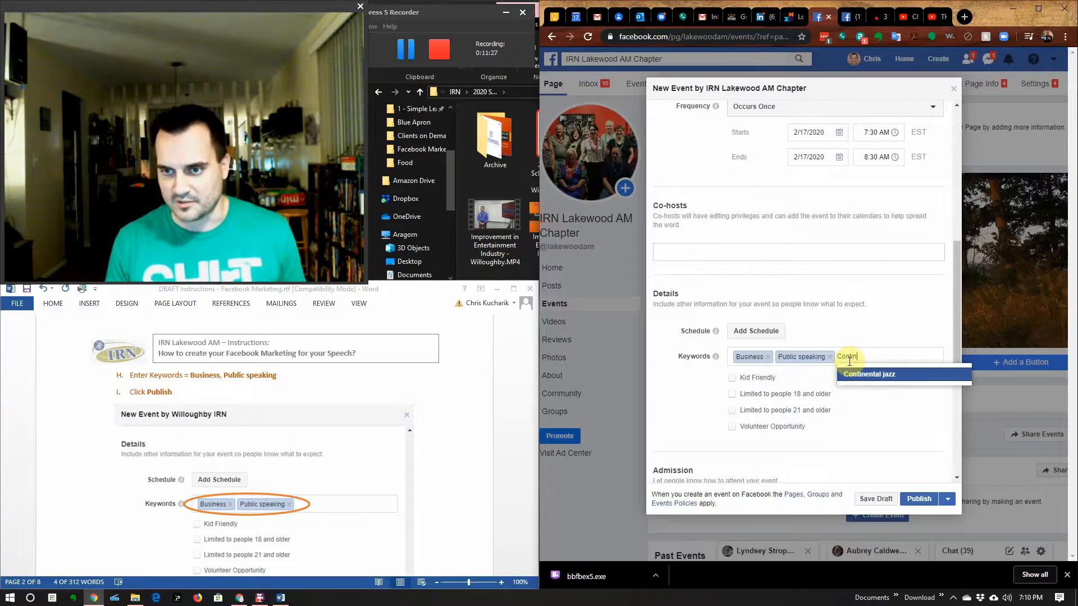
text(uous Improv)
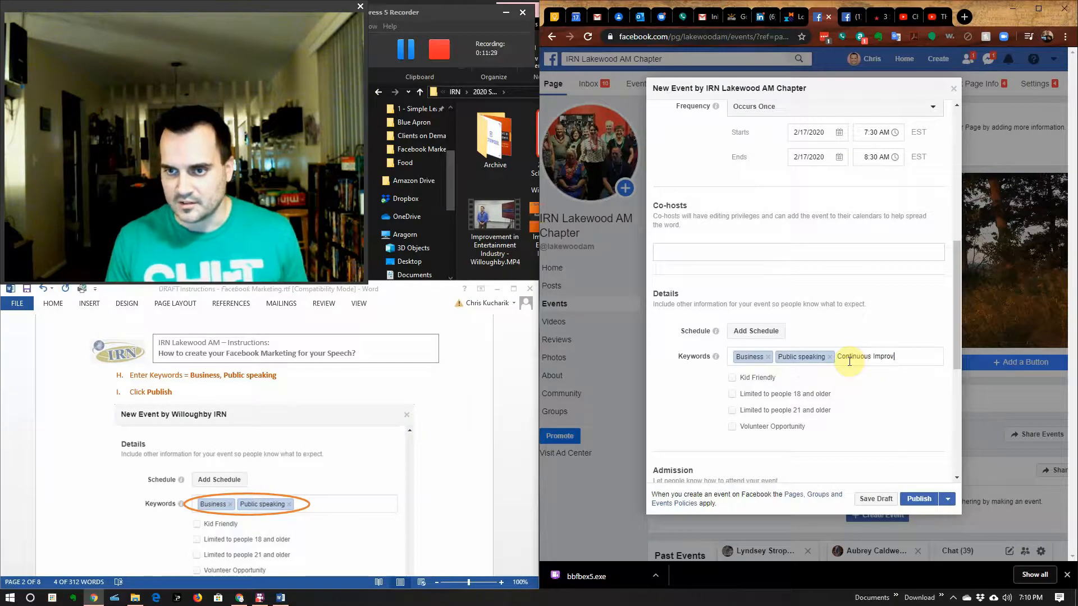
text(ement)
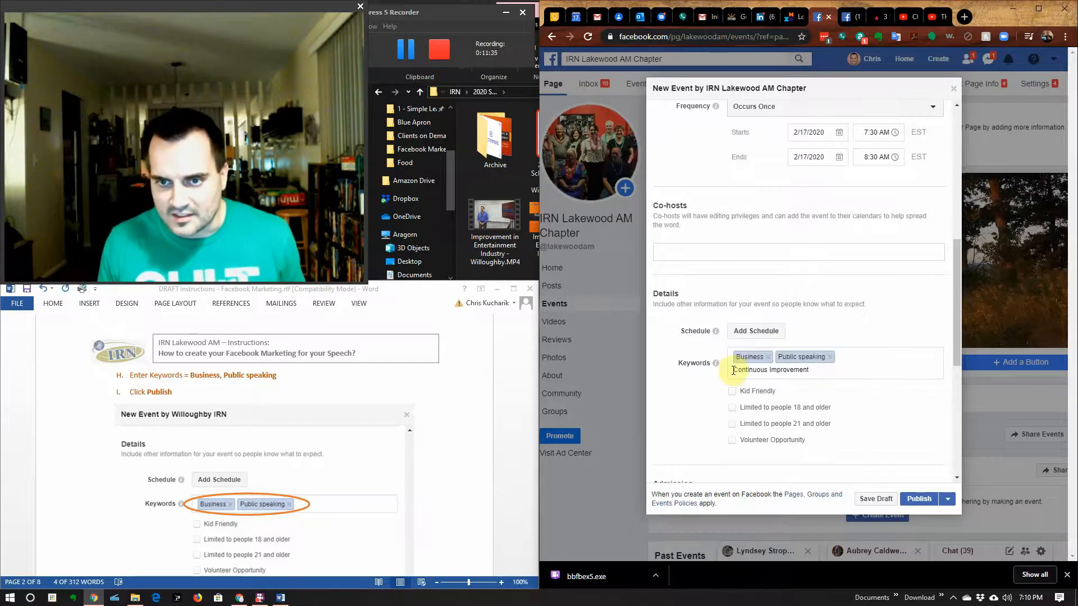
mouse_move(716, 366)
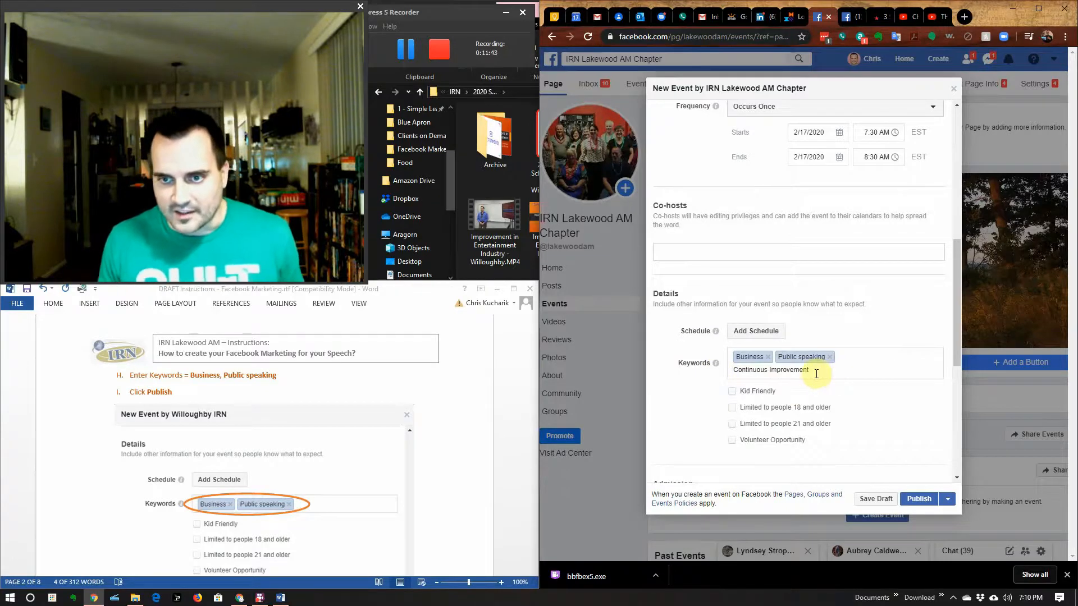
scroll(794, 427, down, 1)
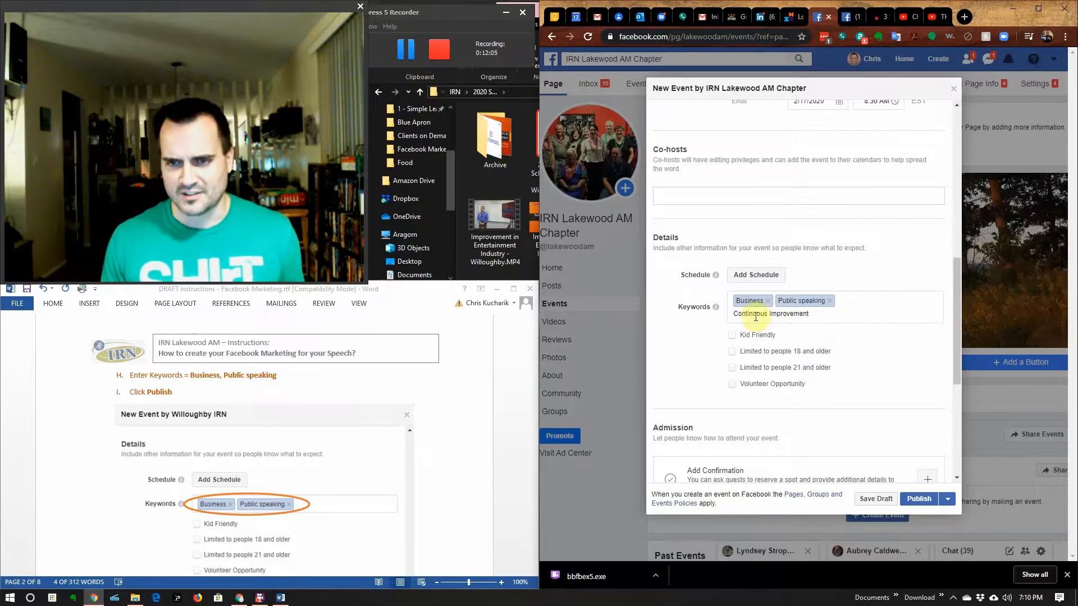
Step: Try publishing the event; it is refused with the start date and time flagged red
scroll(805, 388, down, 3)
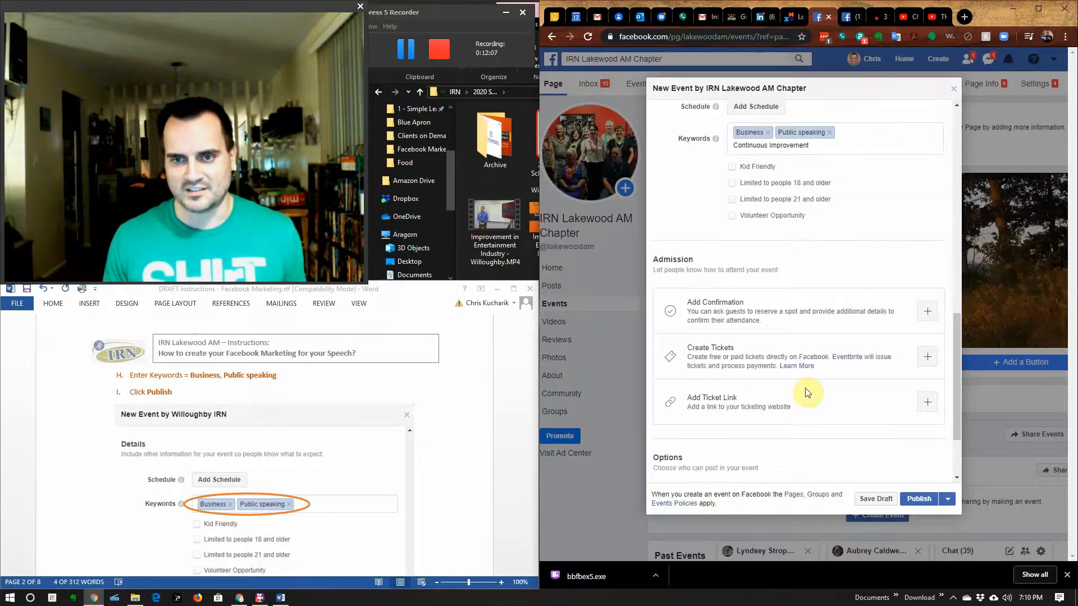
scroll(815, 383, down, 2)
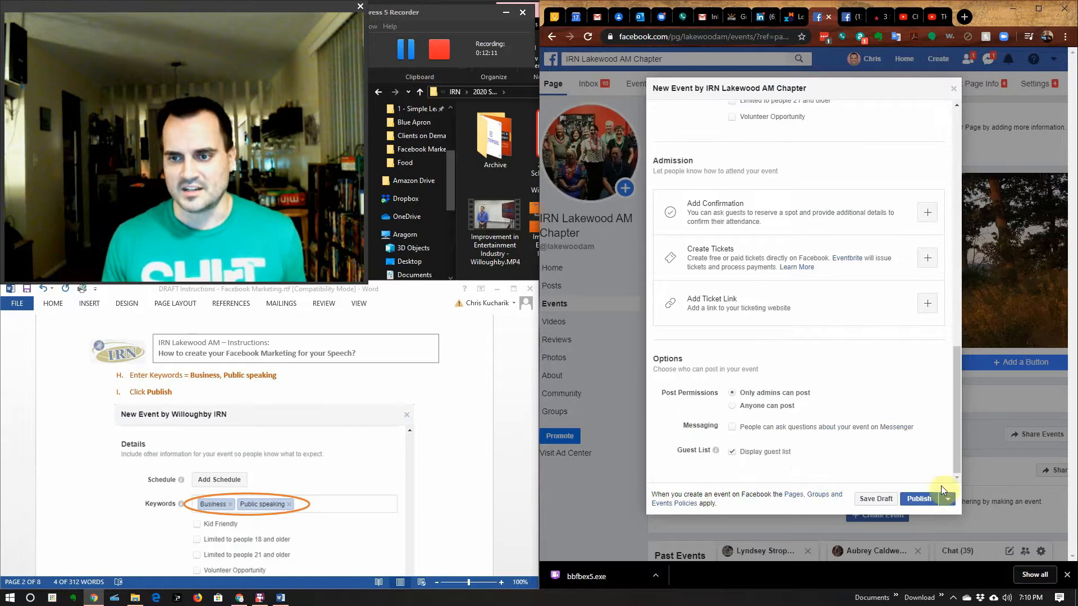
scroll(854, 378, up, 4)
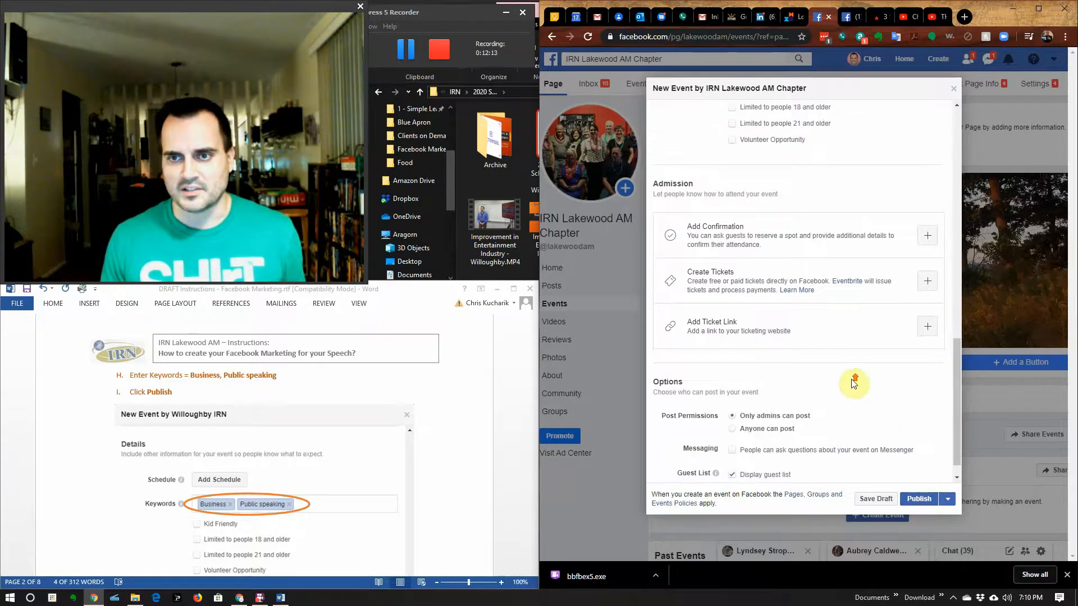
click(922, 500)
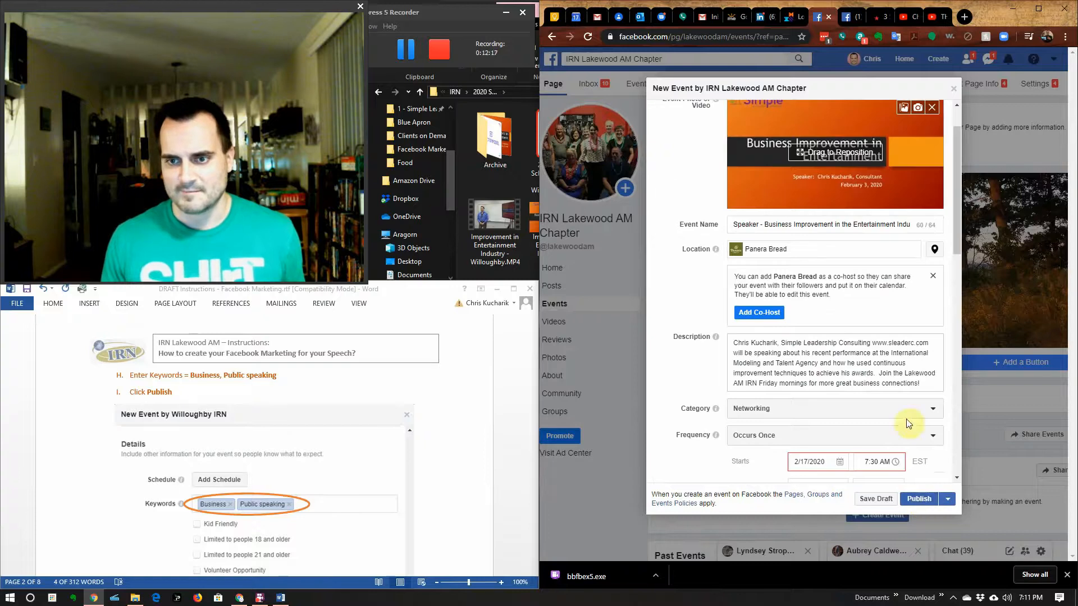
scroll(908, 425, down, 1)
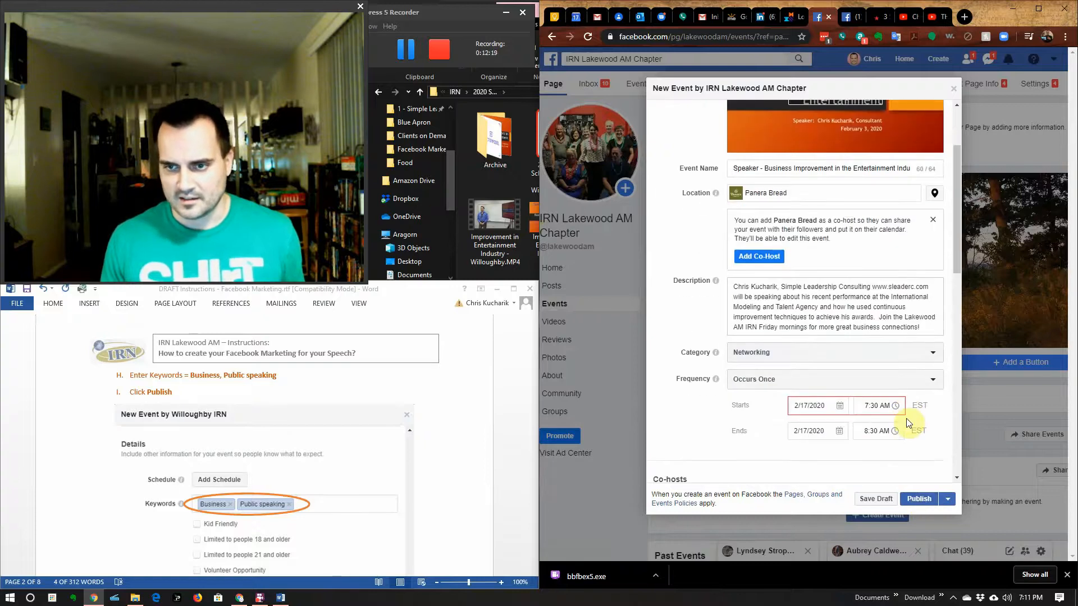
Step: Move the event's start date to February 18 and publish the event
scroll(910, 423, down, 1)
scroll(910, 424, down, 1)
mouse_move(884, 298)
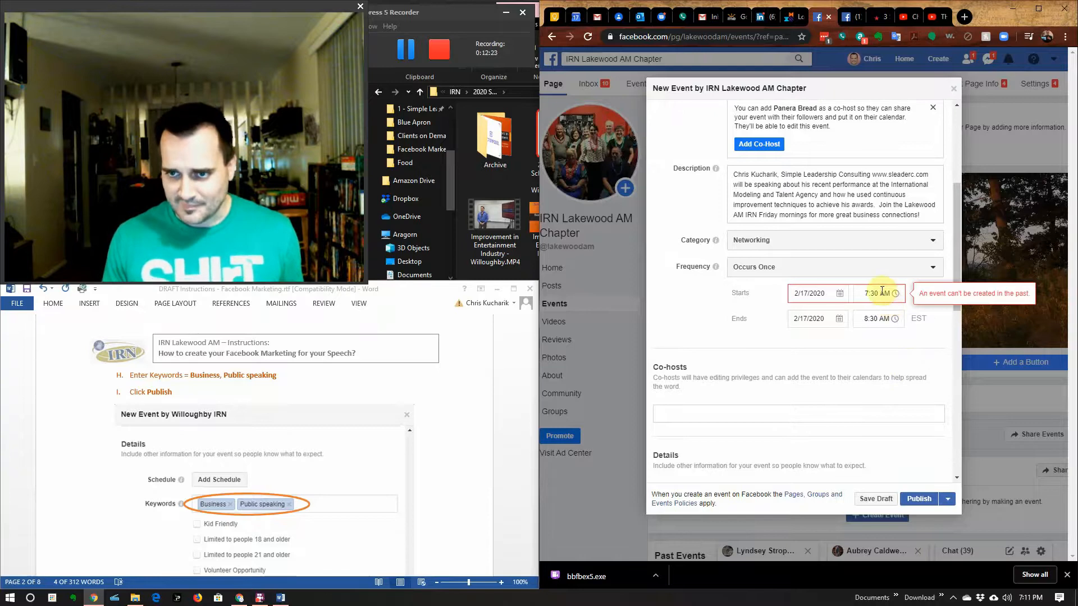
click(819, 294)
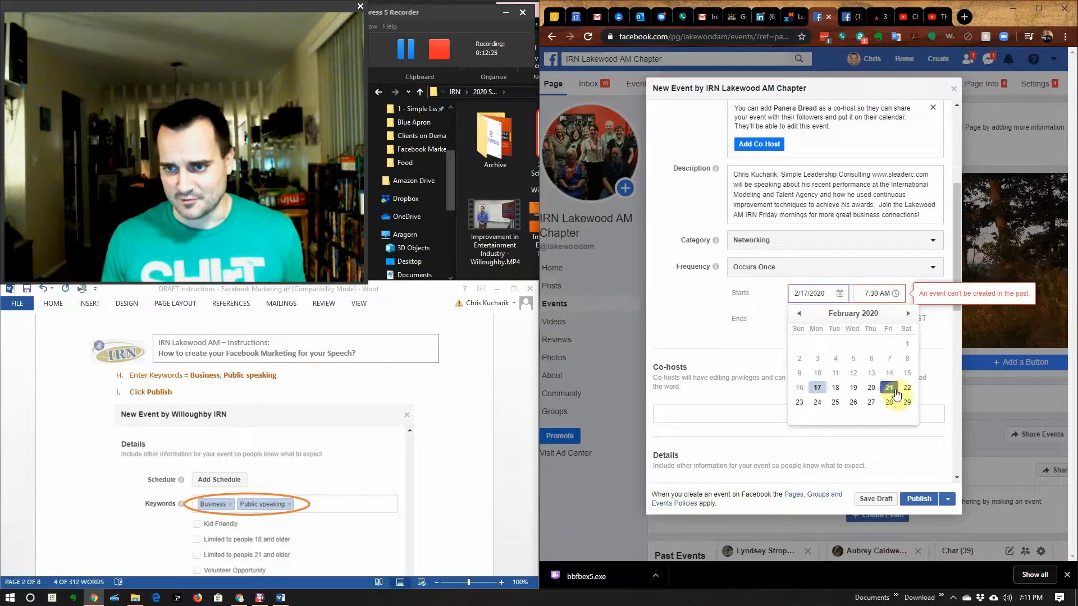
click(835, 388)
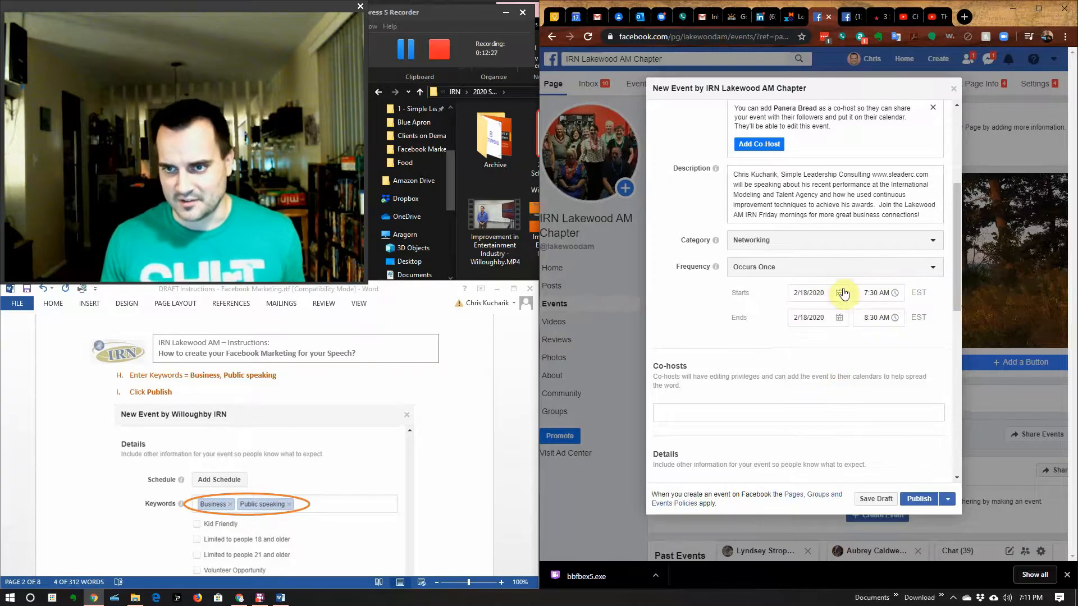
scroll(879, 354, down, 6)
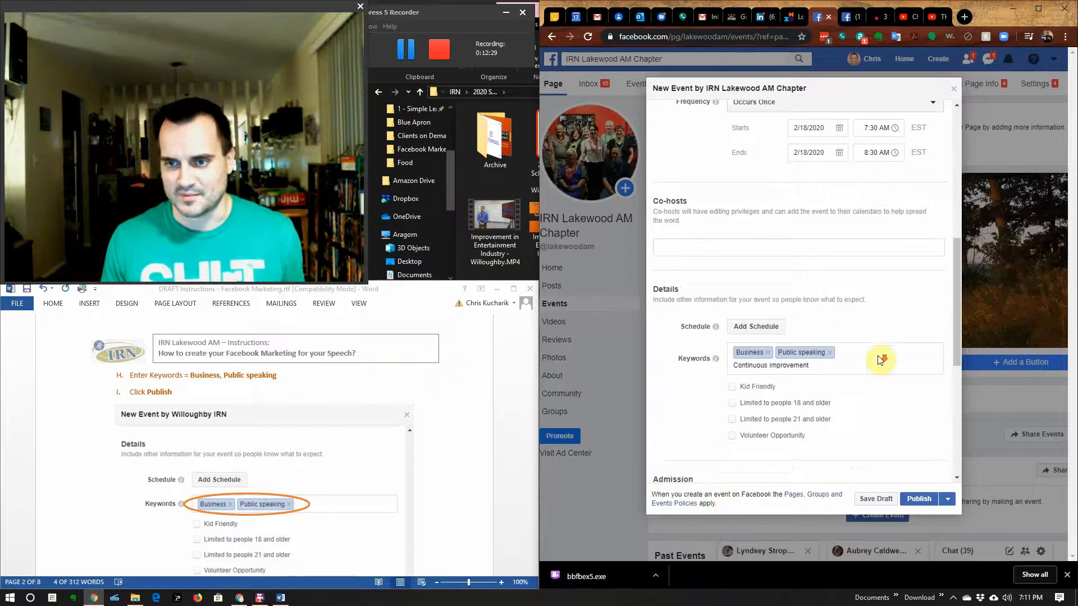
click(919, 500)
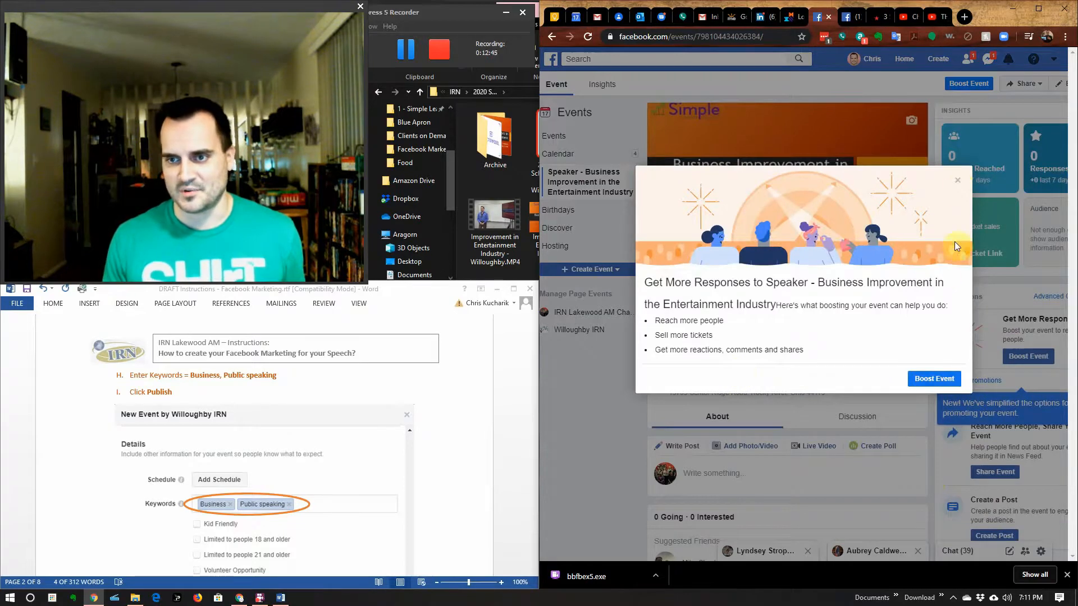
Step: Close the Boost Event offer and look over the event page's details and Panera Bread venue
click(957, 184)
scroll(746, 472, down, 1)
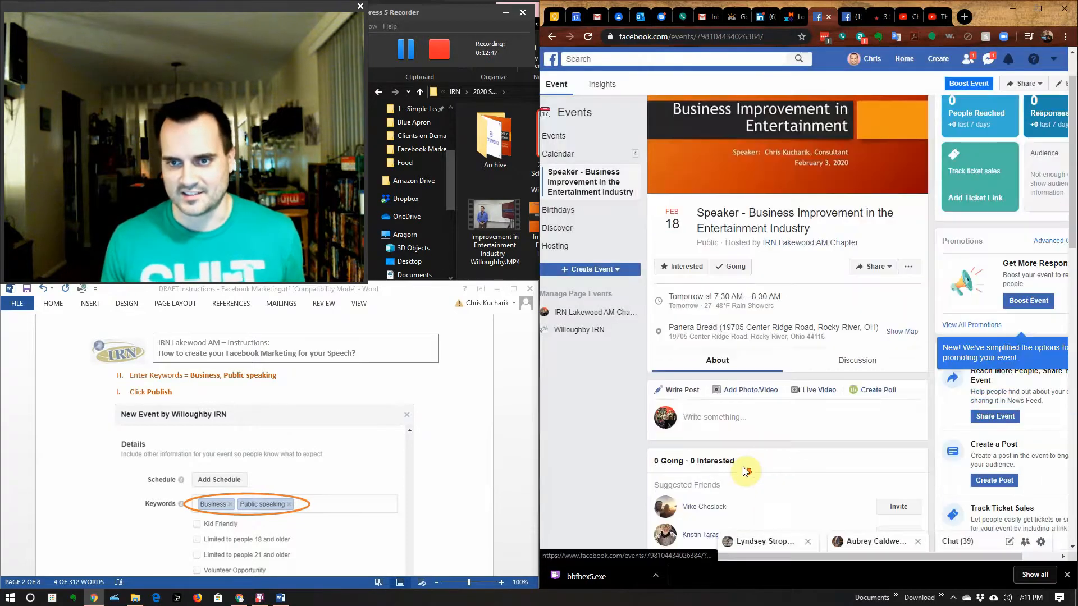
scroll(741, 260, up, 1)
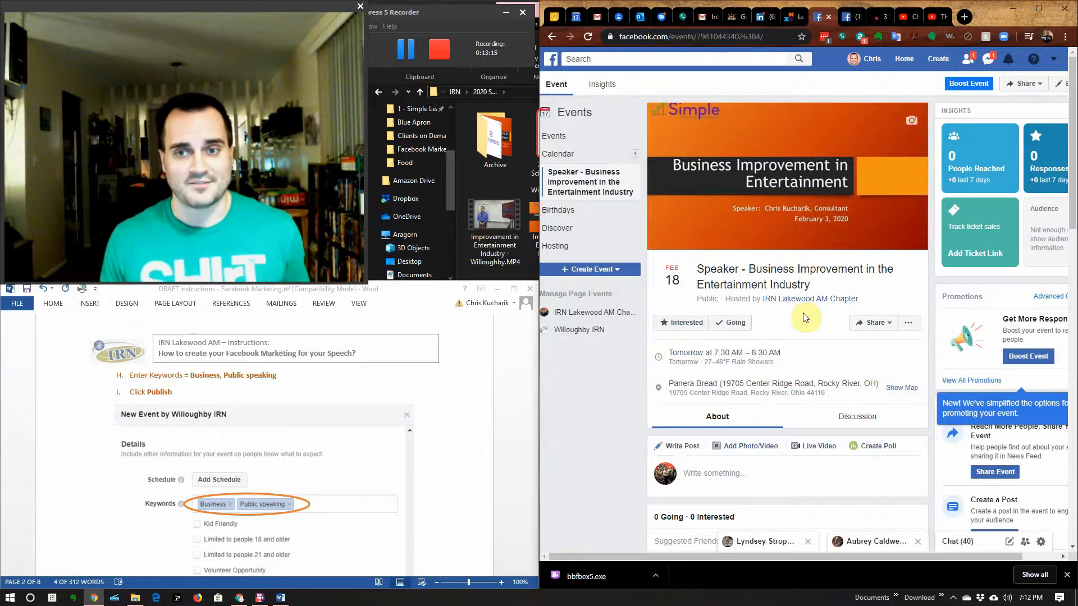
mouse_move(806, 389)
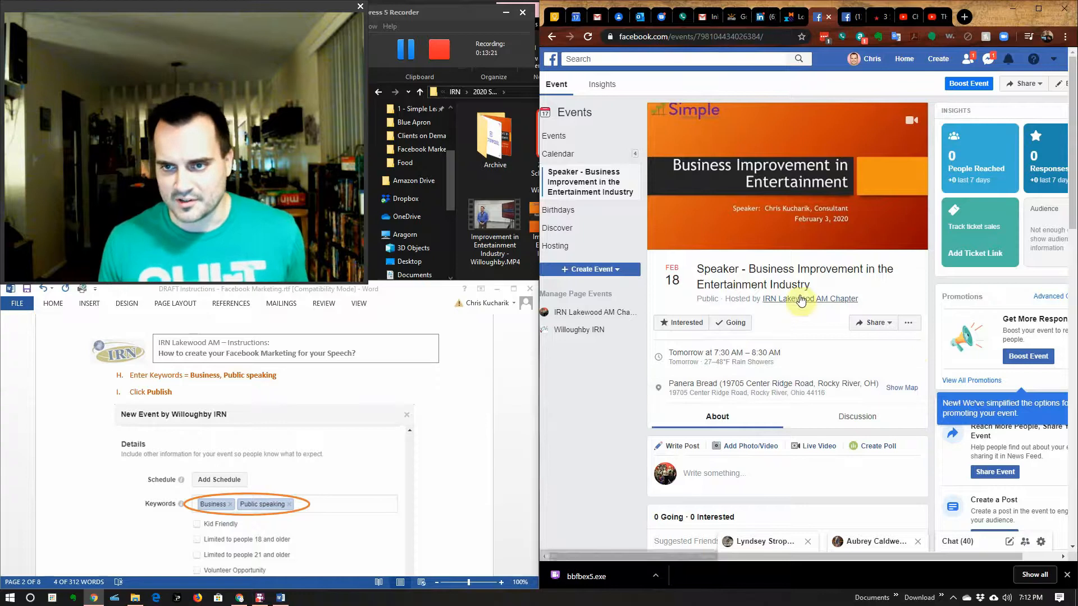
scroll(843, 301, down, 3)
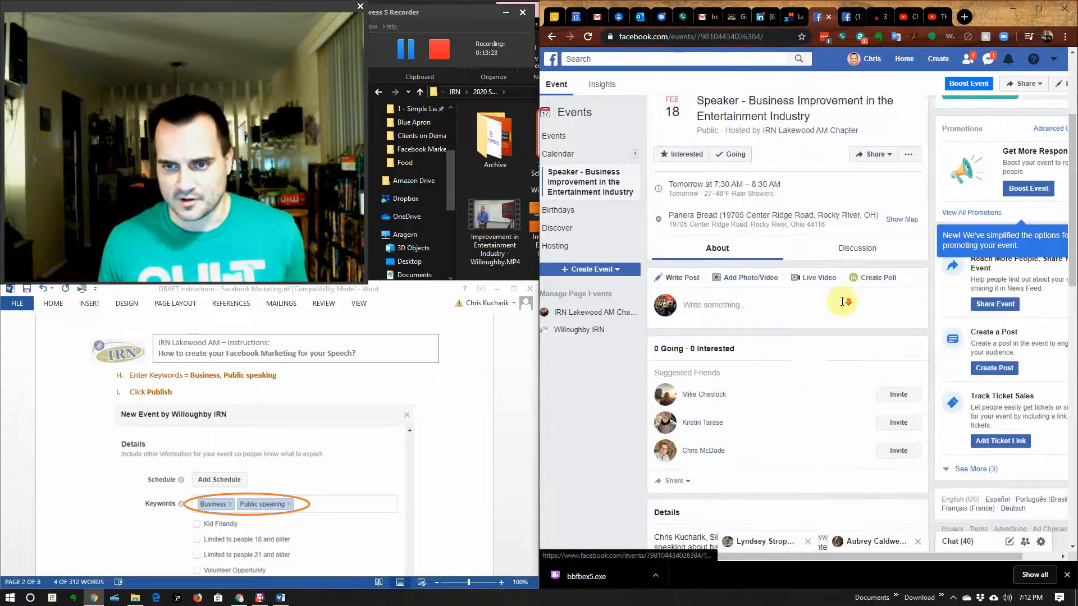
scroll(842, 301, down, 4)
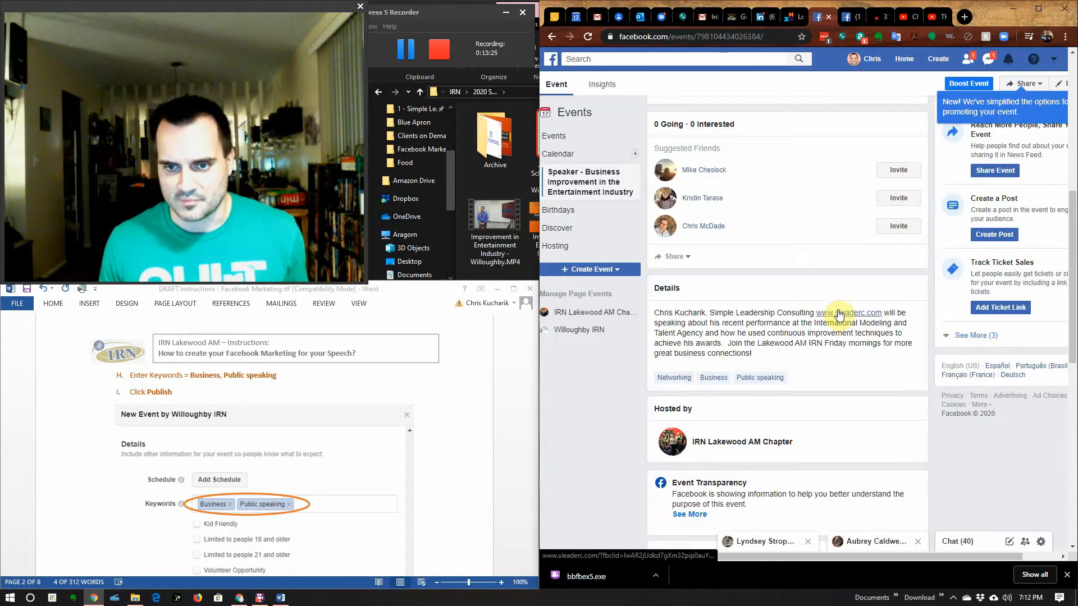
scroll(838, 315, down, 5)
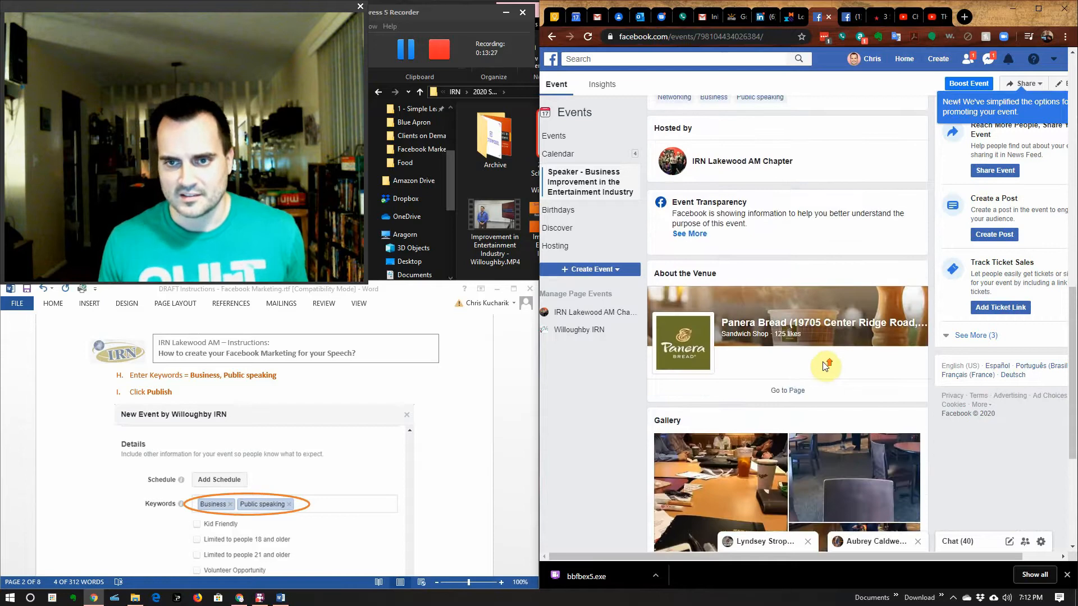
scroll(824, 366, up, 10)
scroll(824, 357, up, 1)
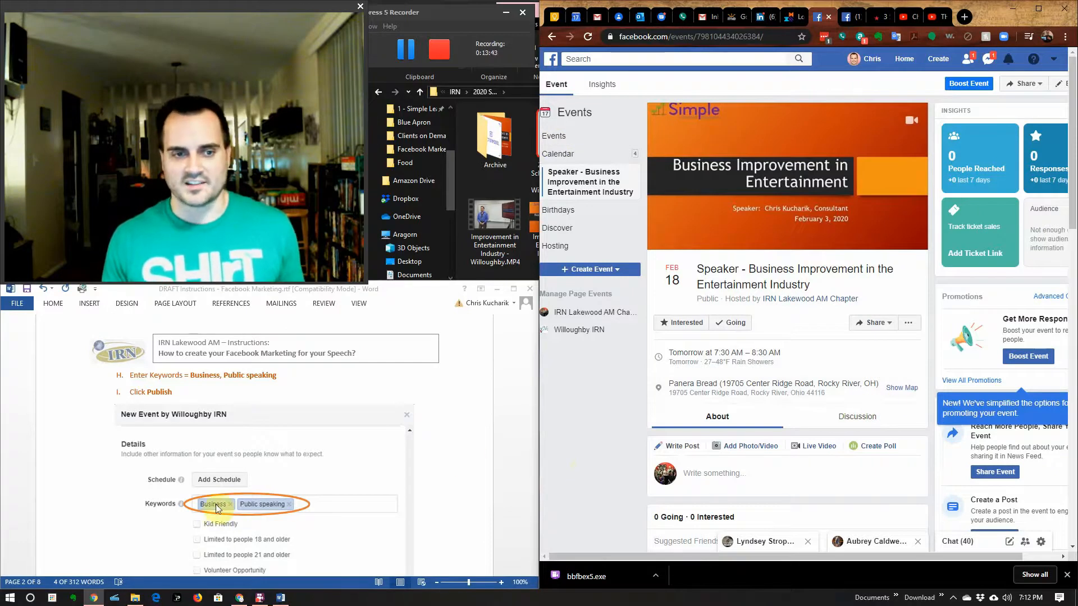
Step: Scroll the Word guide to the 'How to: Post a reminder in Facebook' section
scroll(309, 516, down, 5)
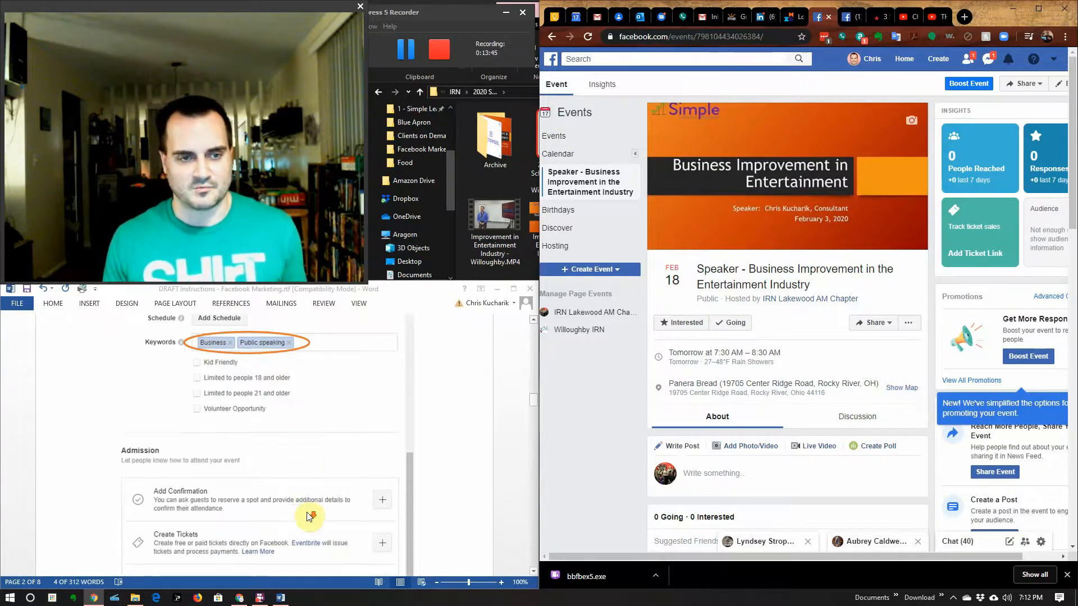
scroll(309, 515, down, 6)
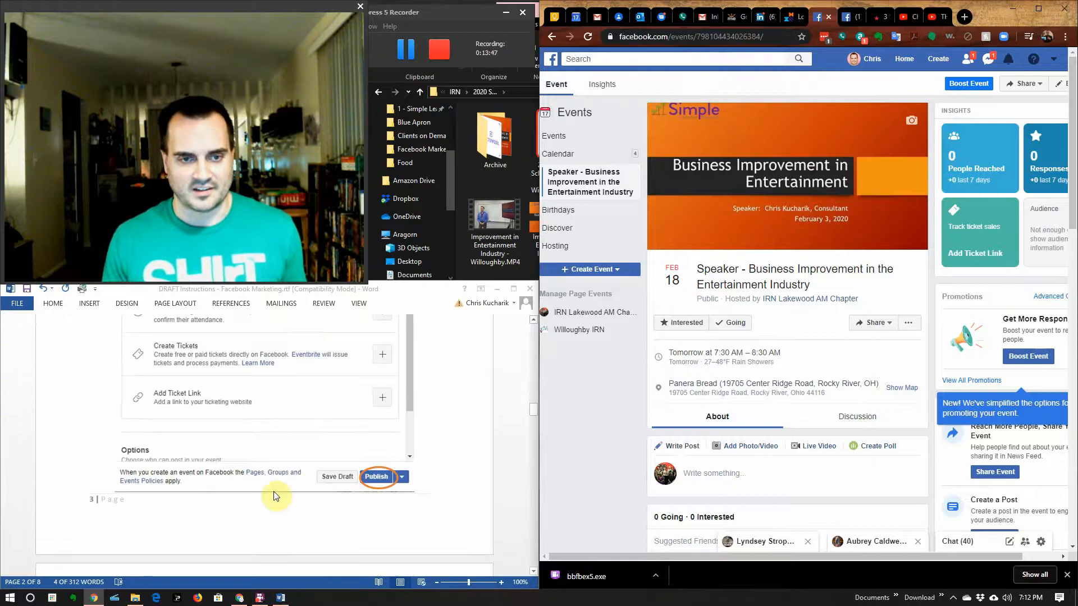
scroll(275, 490, down, 11)
scroll(274, 483, up, 3)
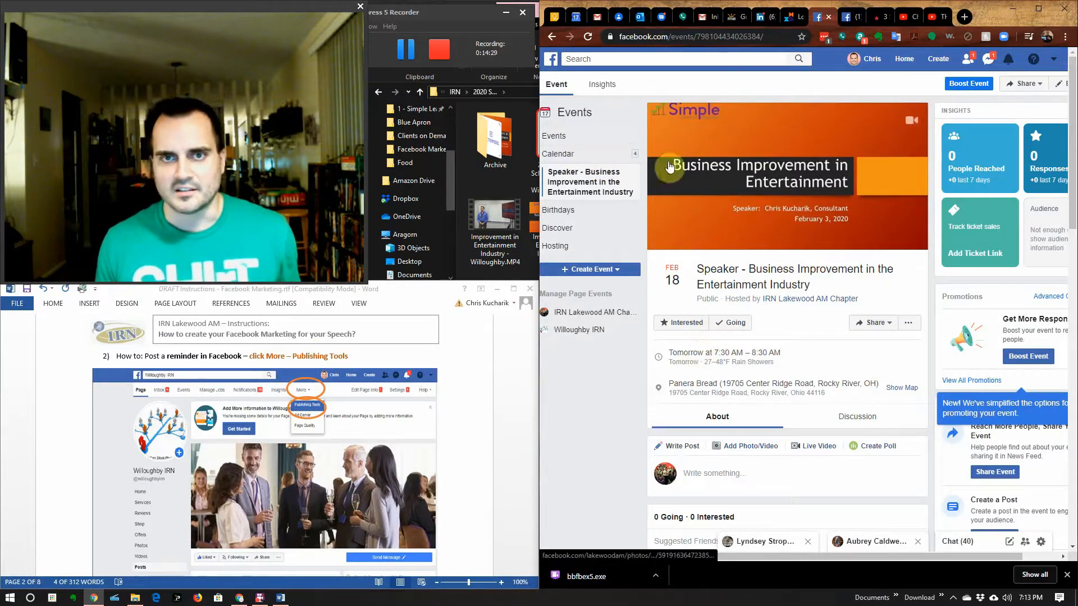
Step: Go from the chapter's events view back to the IRN Lakewood AM Chapter page home
click(589, 315)
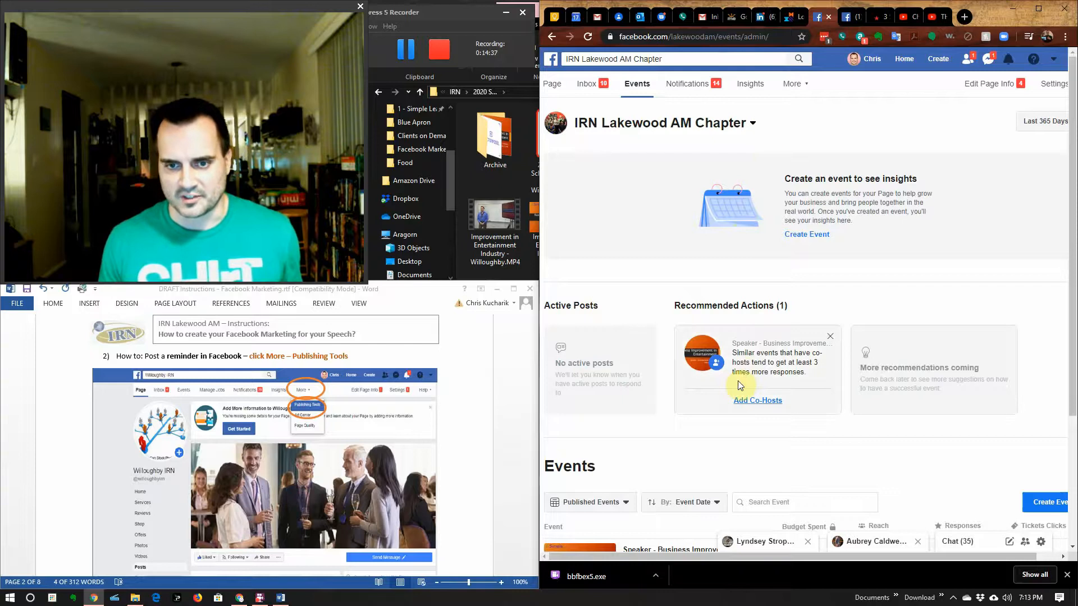
scroll(738, 381, down, 2)
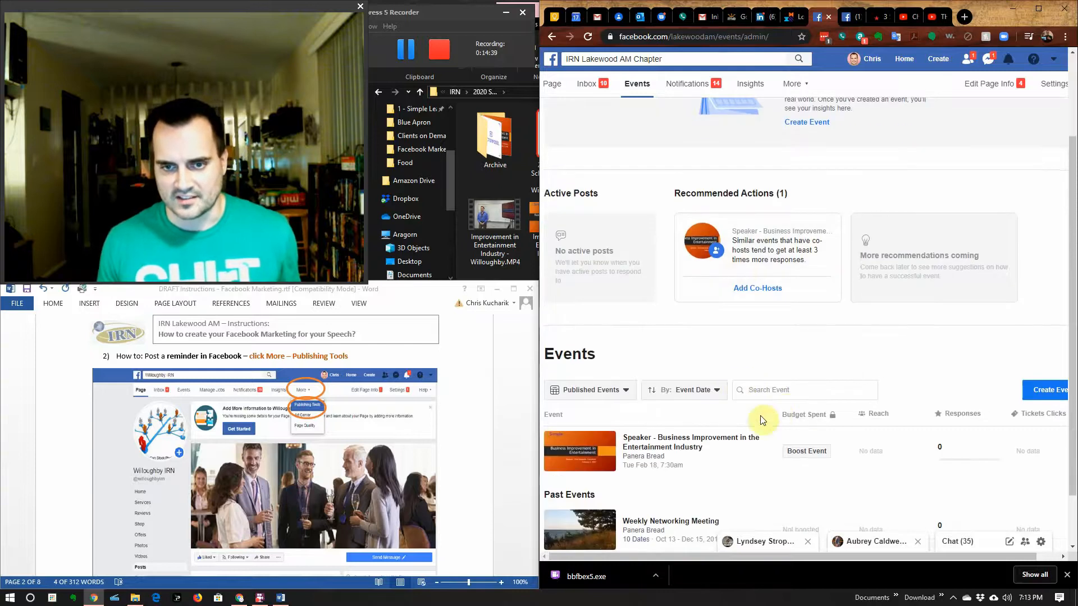
scroll(760, 416, up, 2)
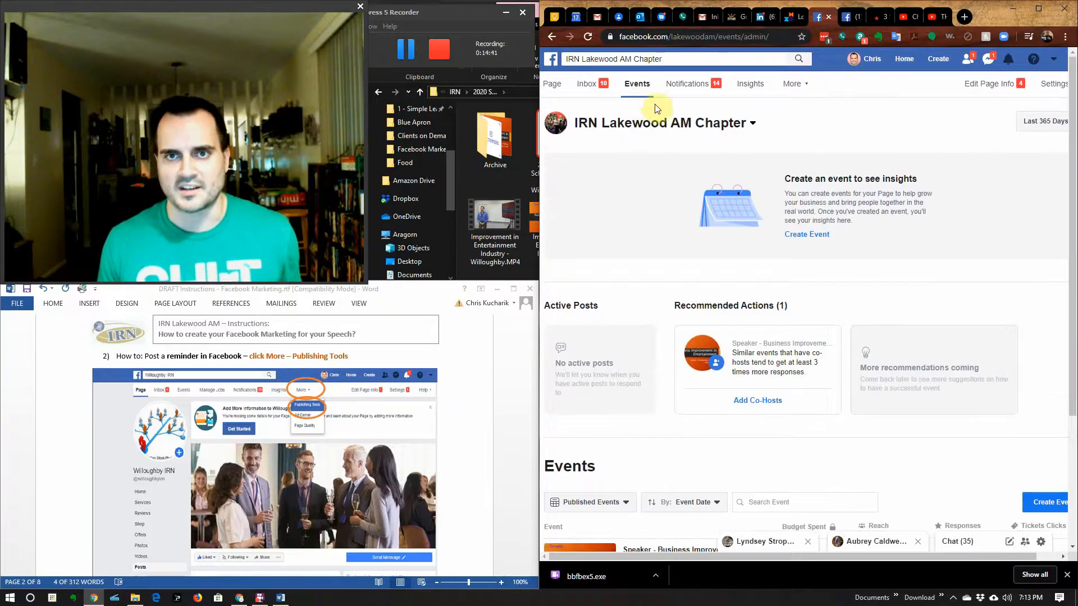
click(552, 83)
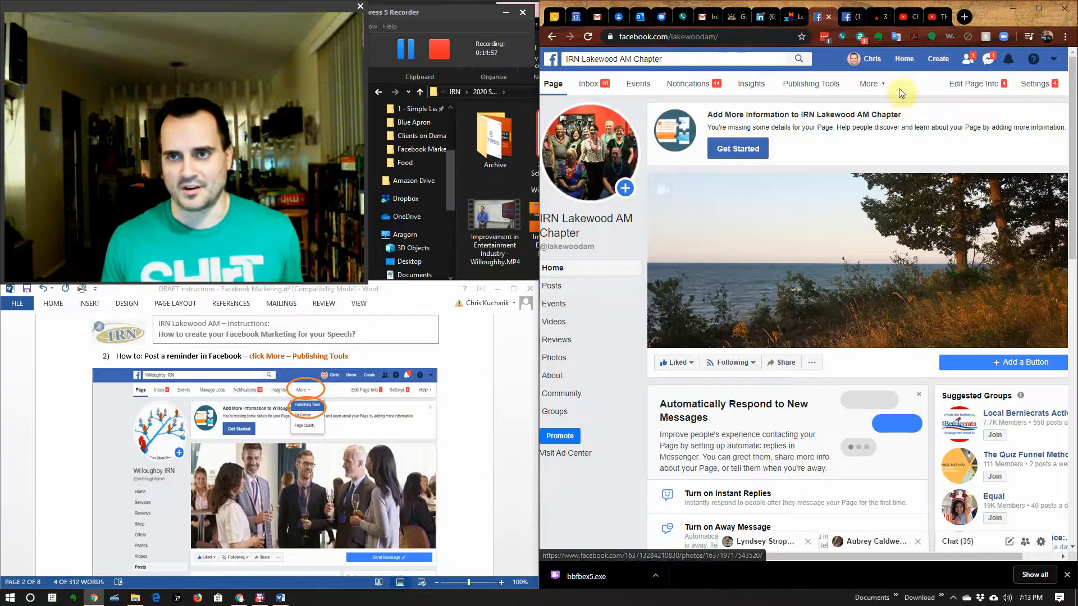
Step: Open Publishing Tools in a widened browser window and start a new page post
click(812, 92)
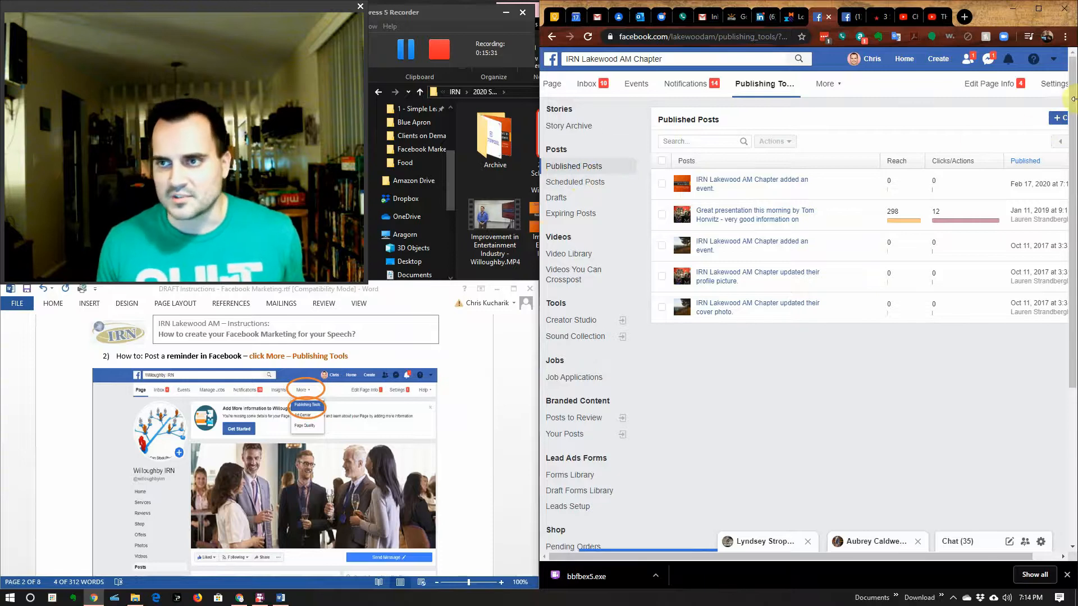
drag(539, 353, 480, 356)
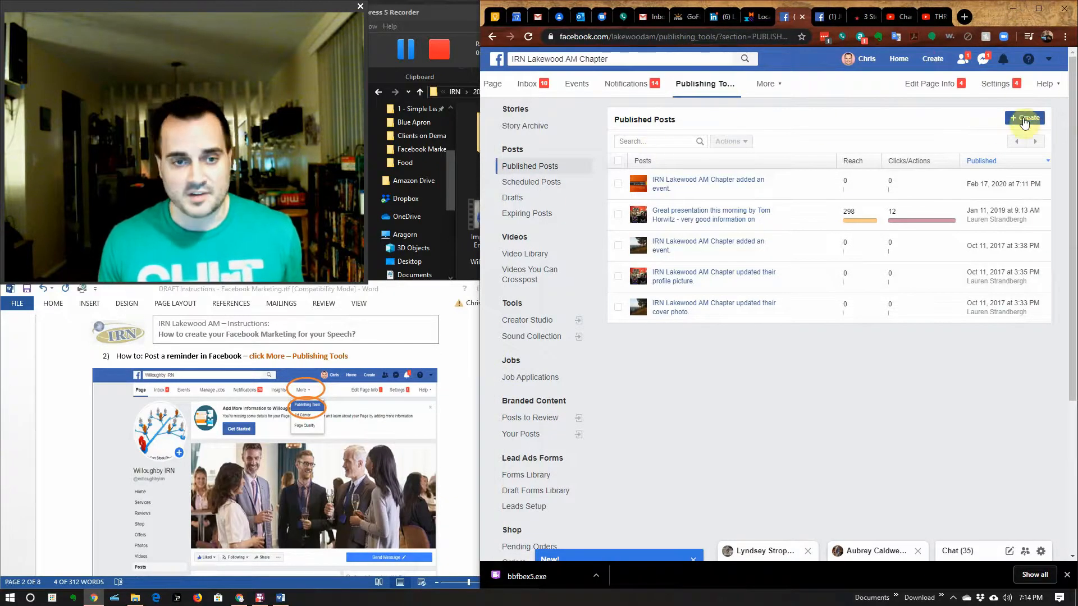
scroll(420, 440, down, 10)
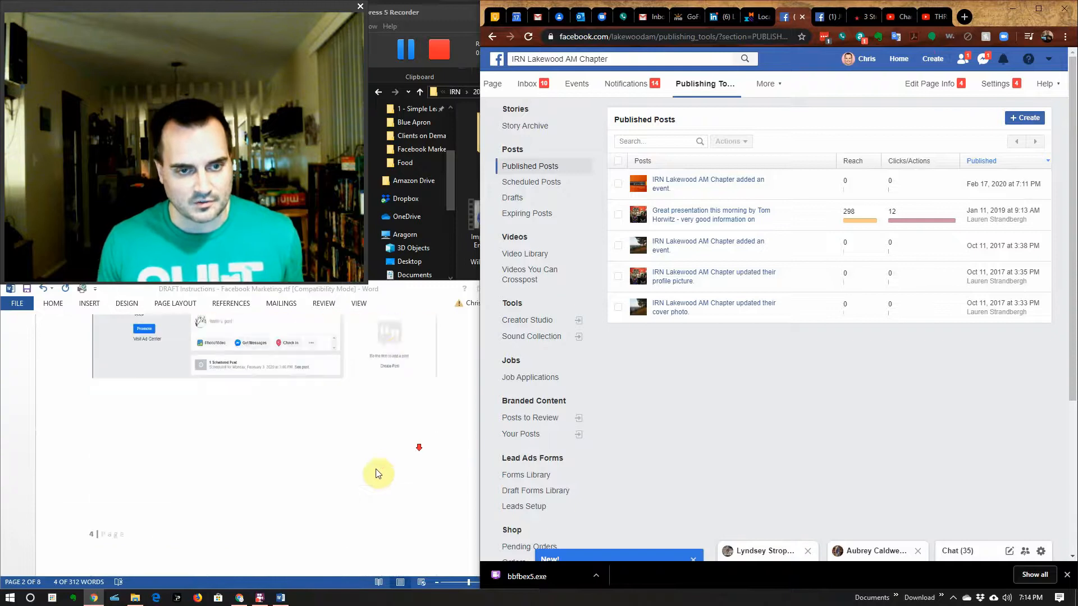
scroll(376, 474, down, 5)
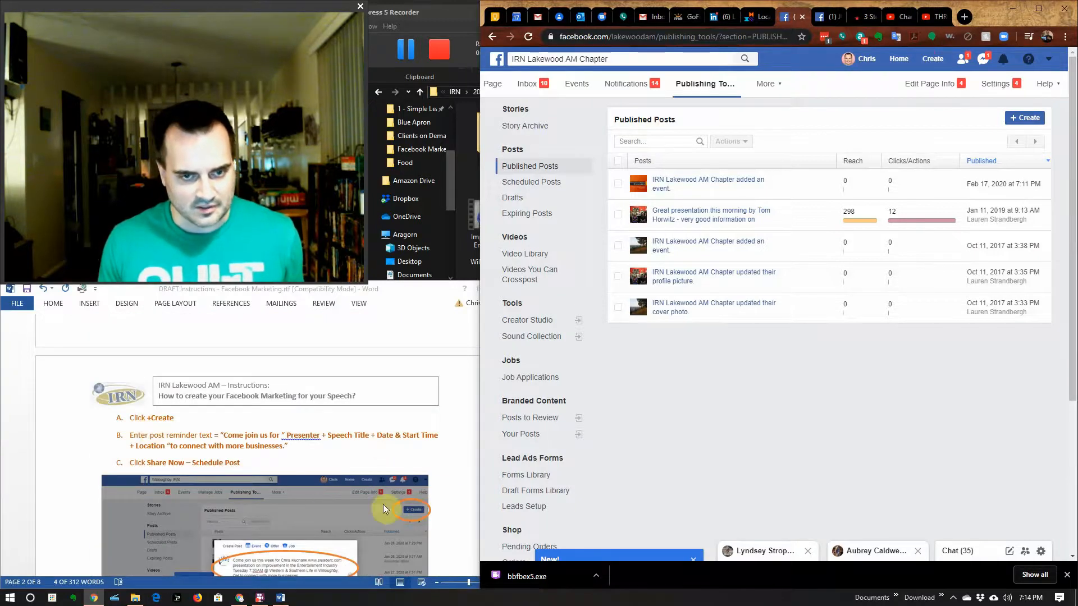
click(1029, 118)
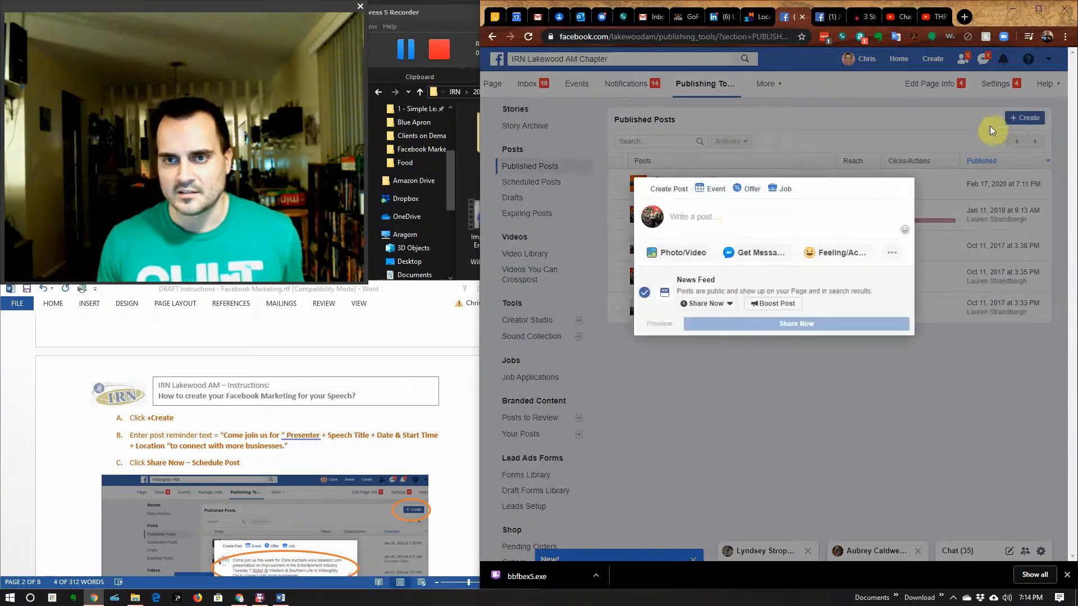
Step: Write the reminder inviting readers to the Friday 7:30AM Entertainment Industry talk at Panera Bread
click(711, 217)
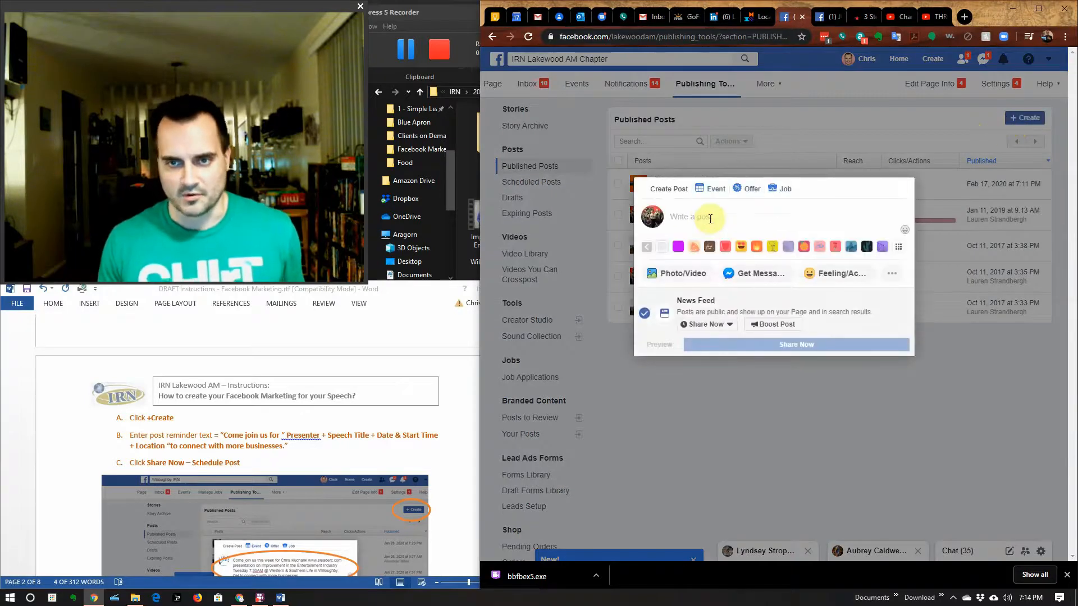
scroll(393, 483, down, 3)
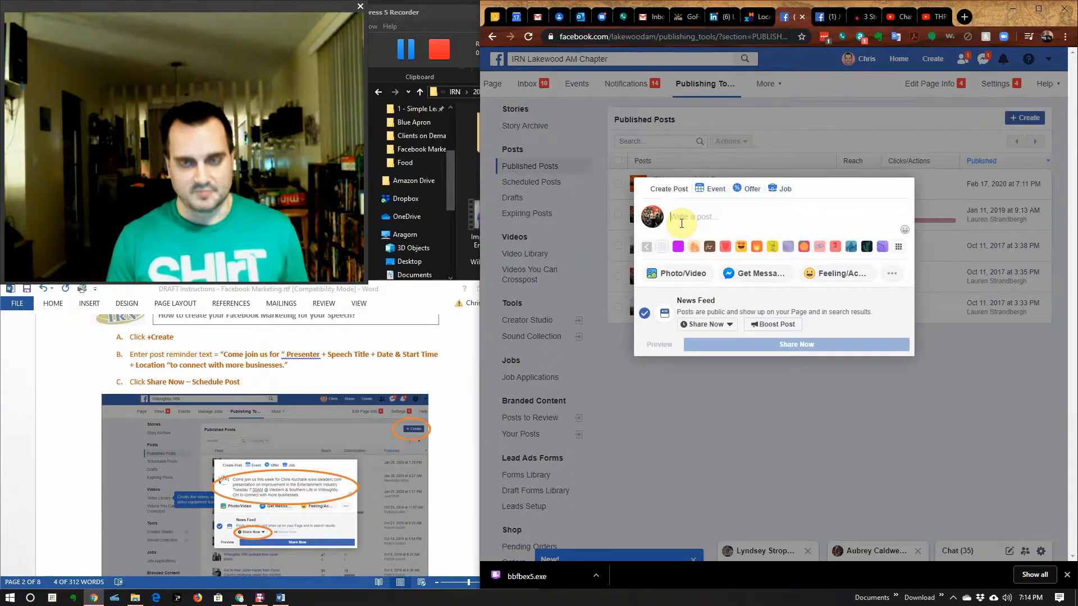
text(Come join)
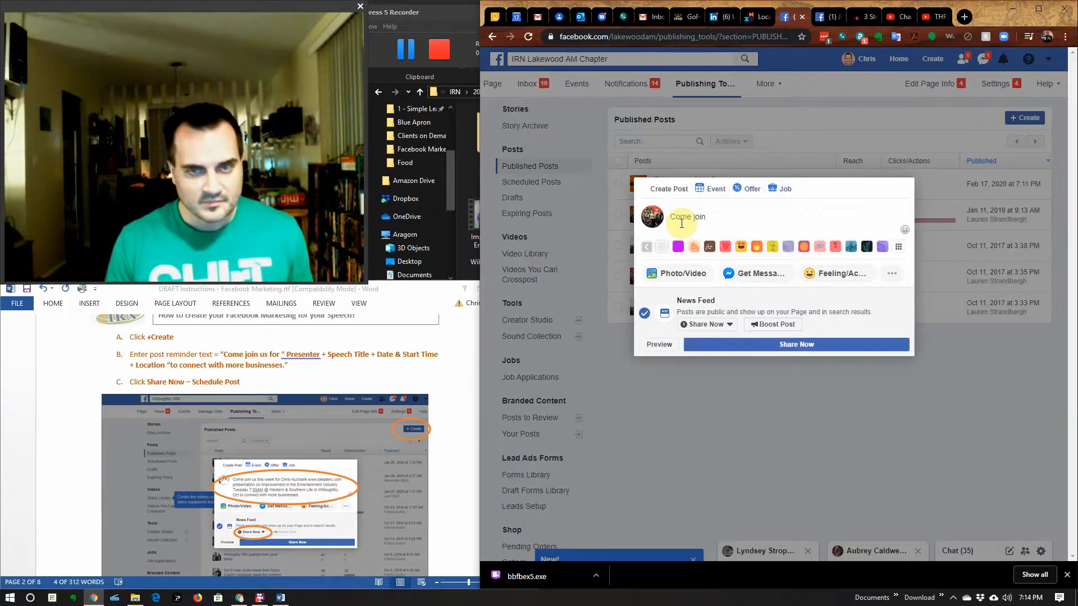
text( us this week fro)
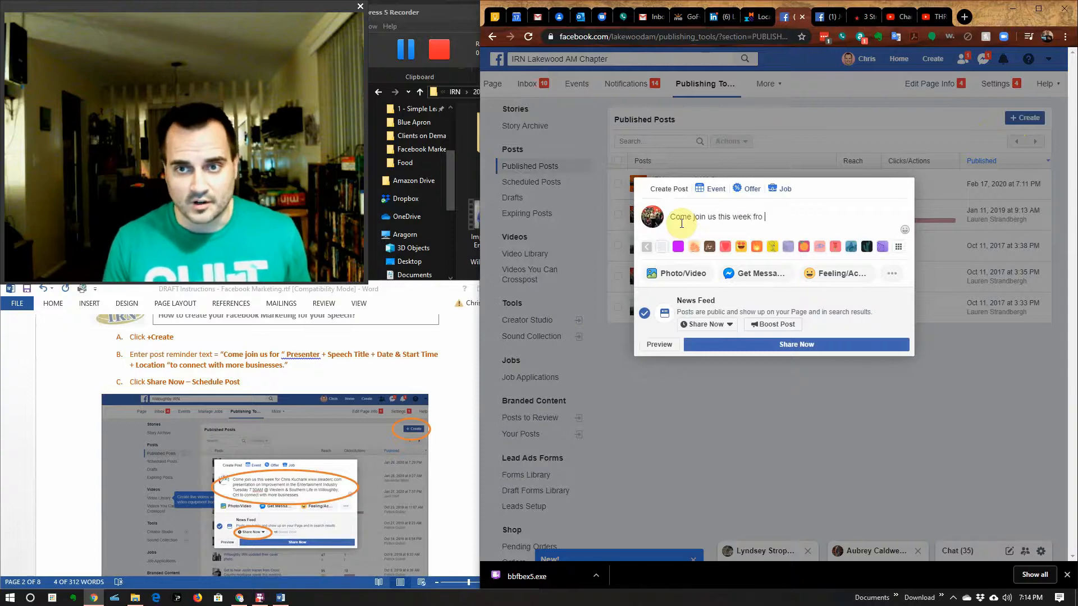
key(BackSpace)
key(BackSpace)
key(BackSpace)
text(or)
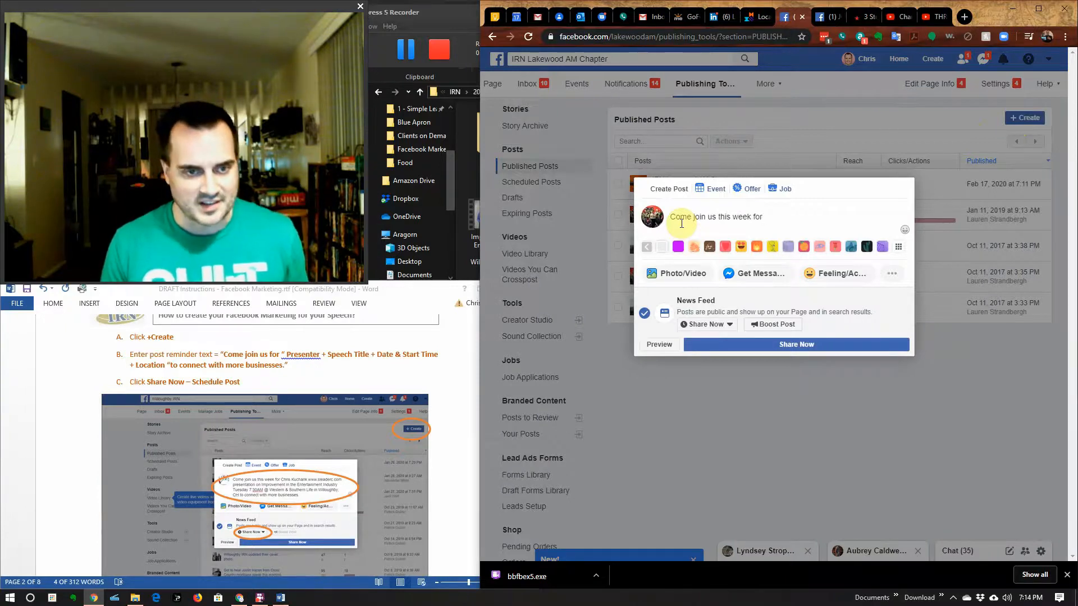
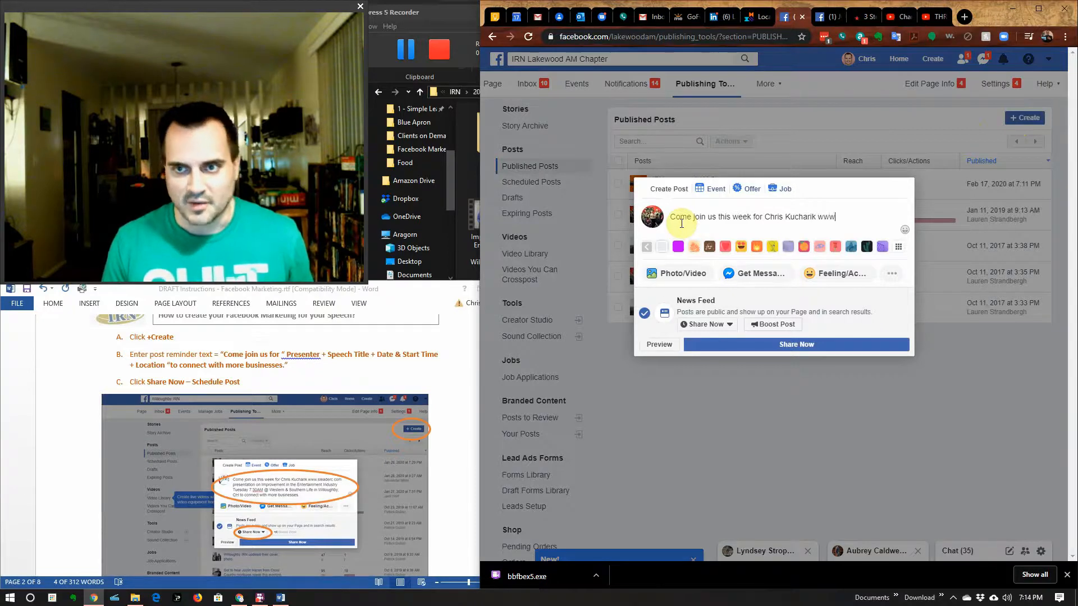
text(.sle)
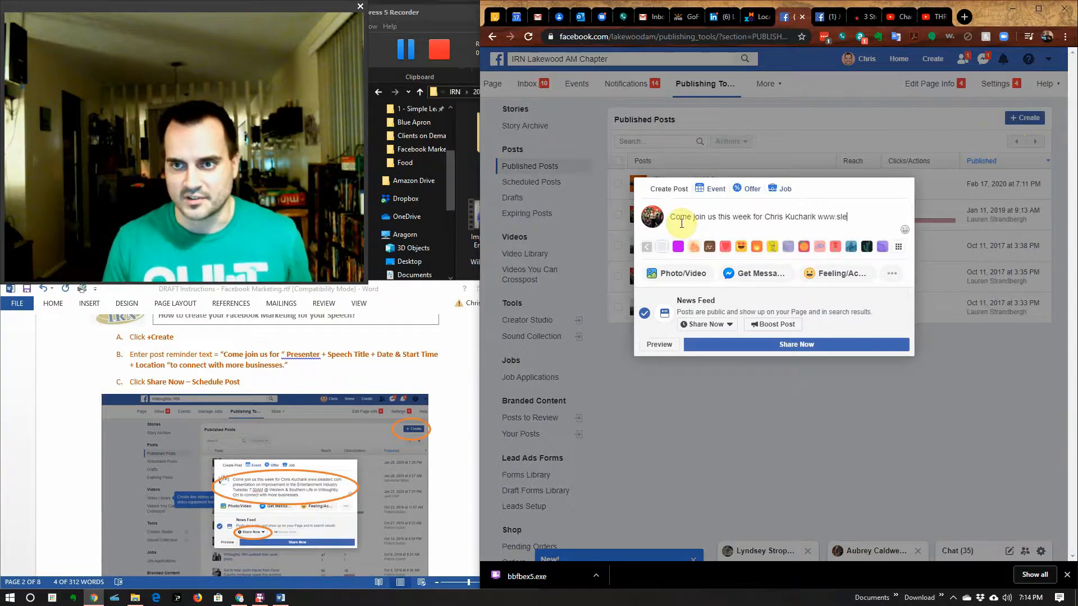
text(aderc.com)
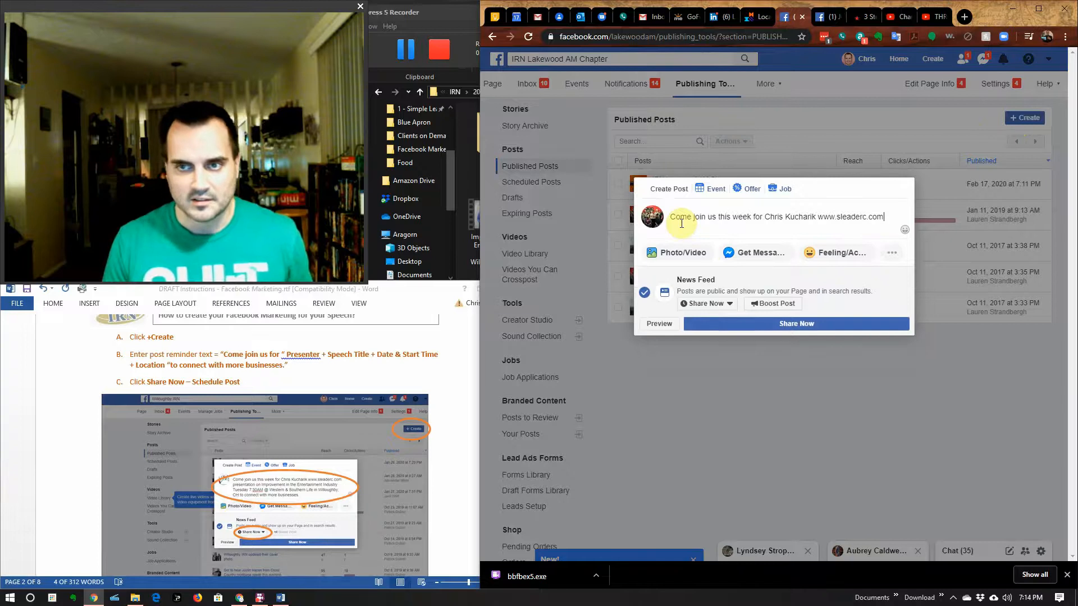
text( presentation on)
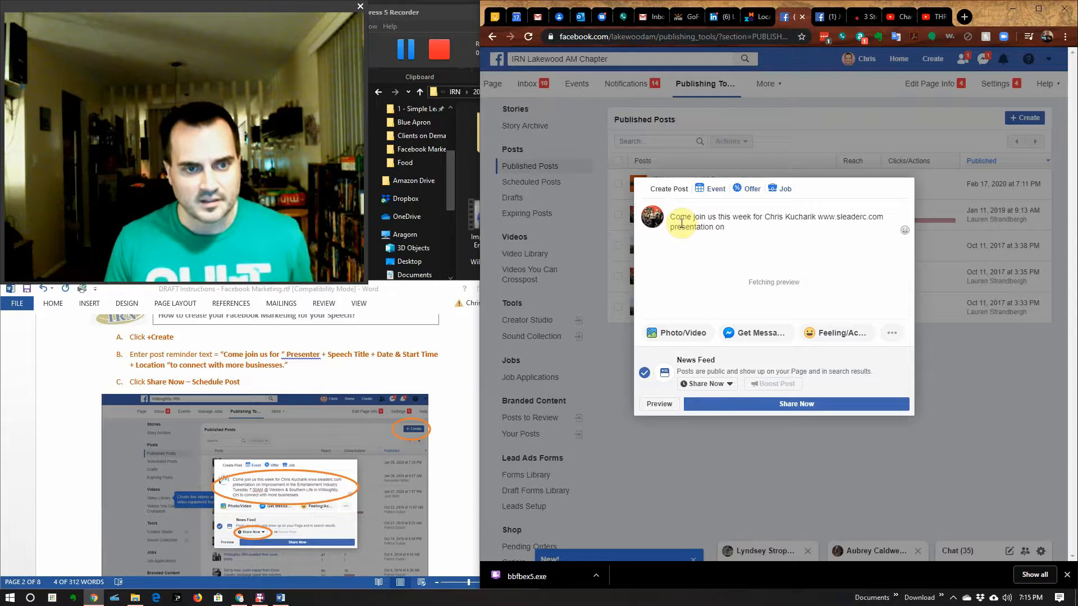
text( Improveme)
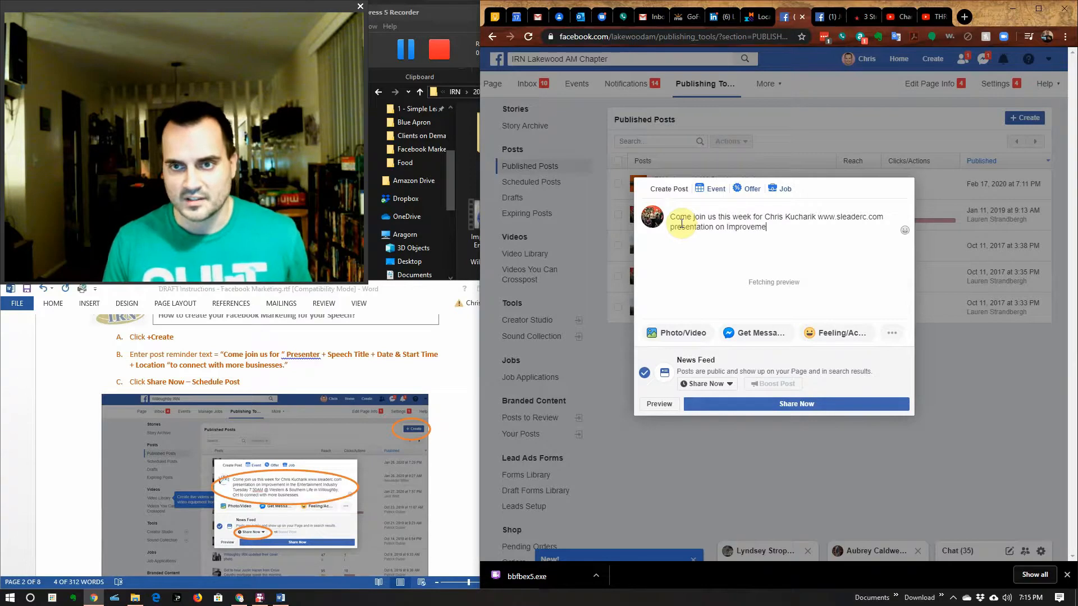
text(nt in the Ent)
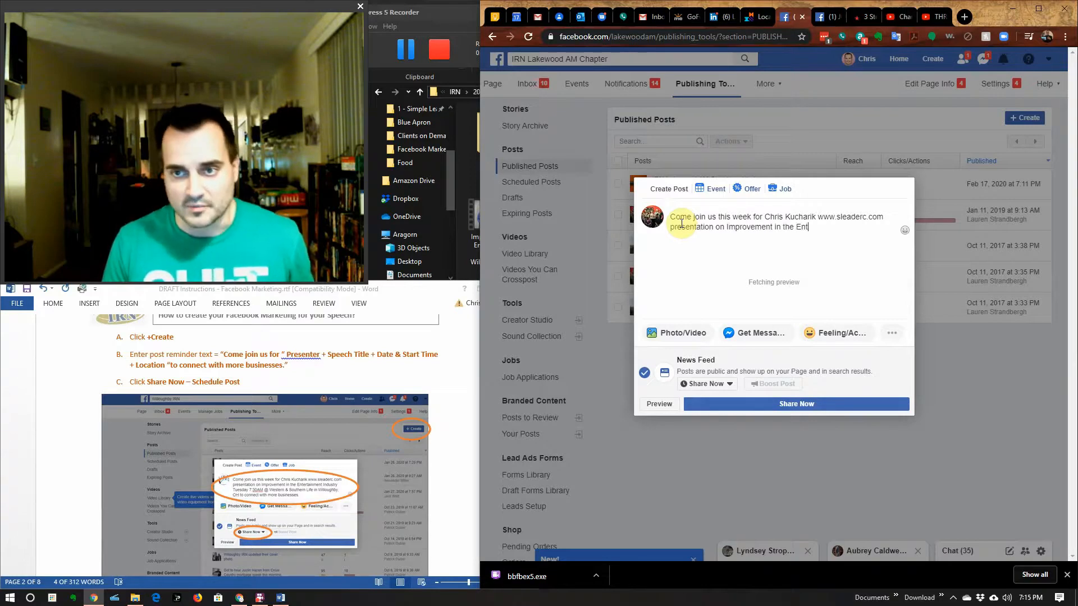
text(ertainment Industry)
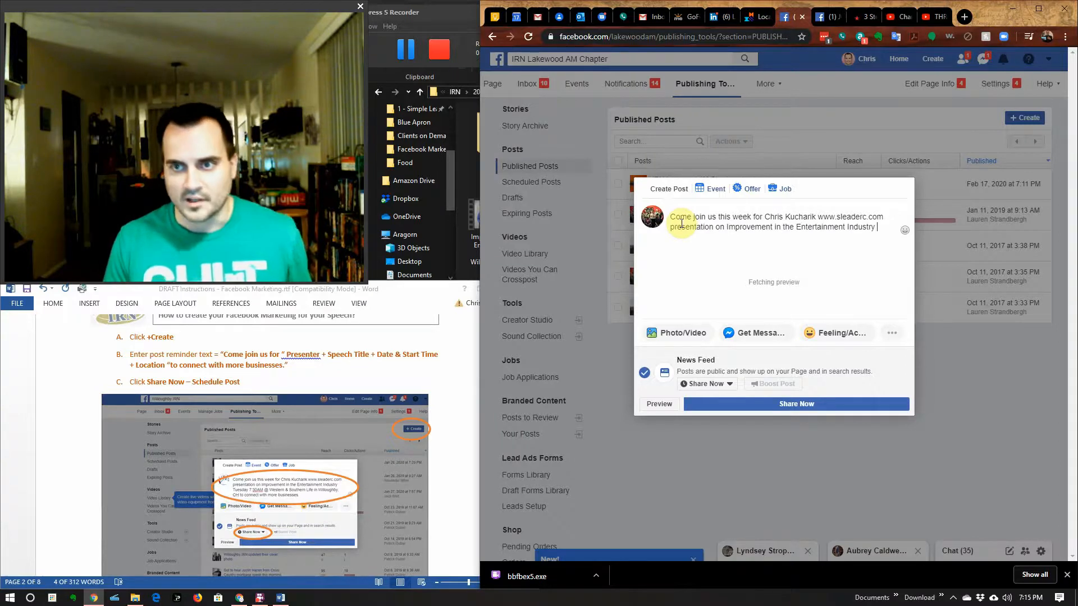
text(Friday 7)
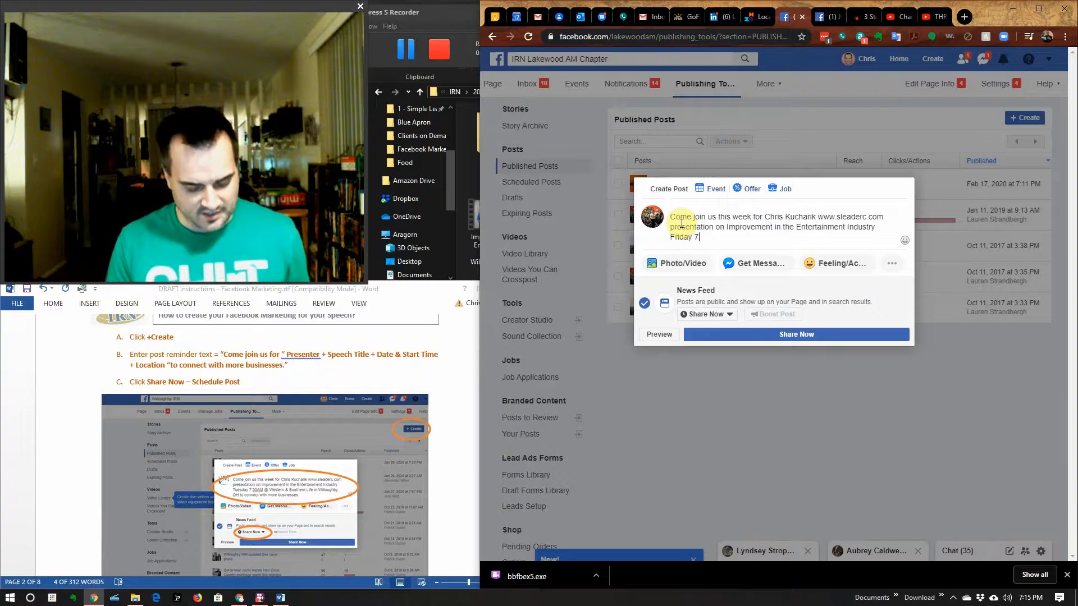
text(:30AM)
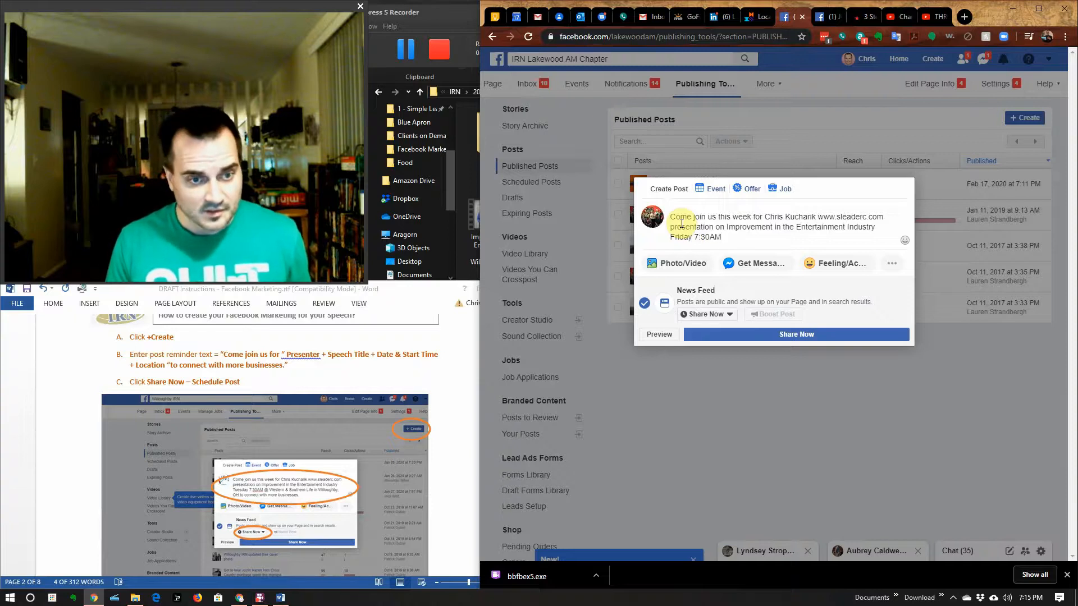
text( @ Paner)
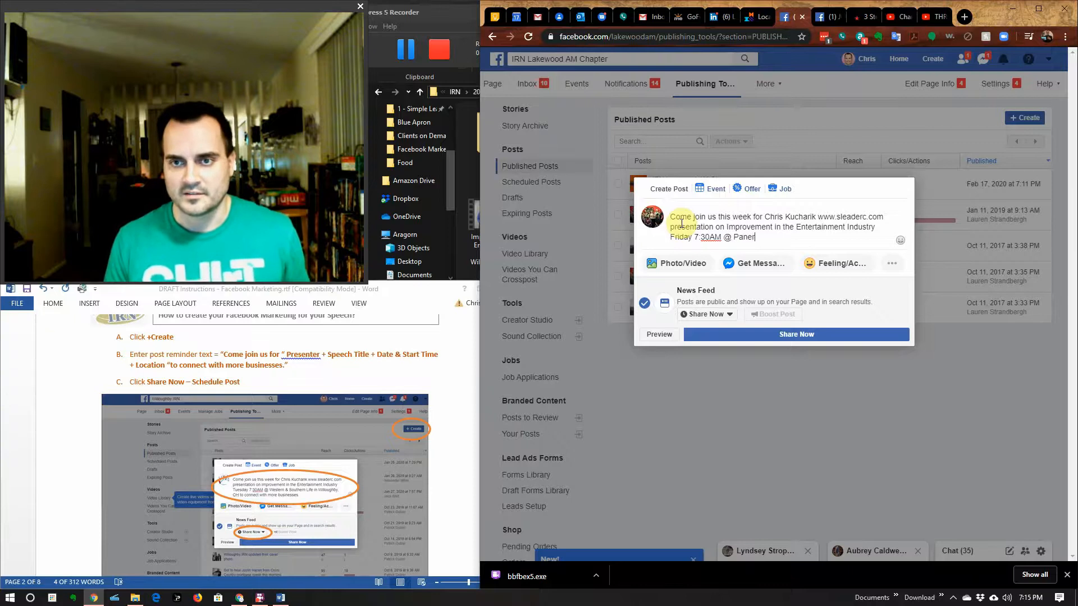
text(a Bread in Rocky River, OH for)
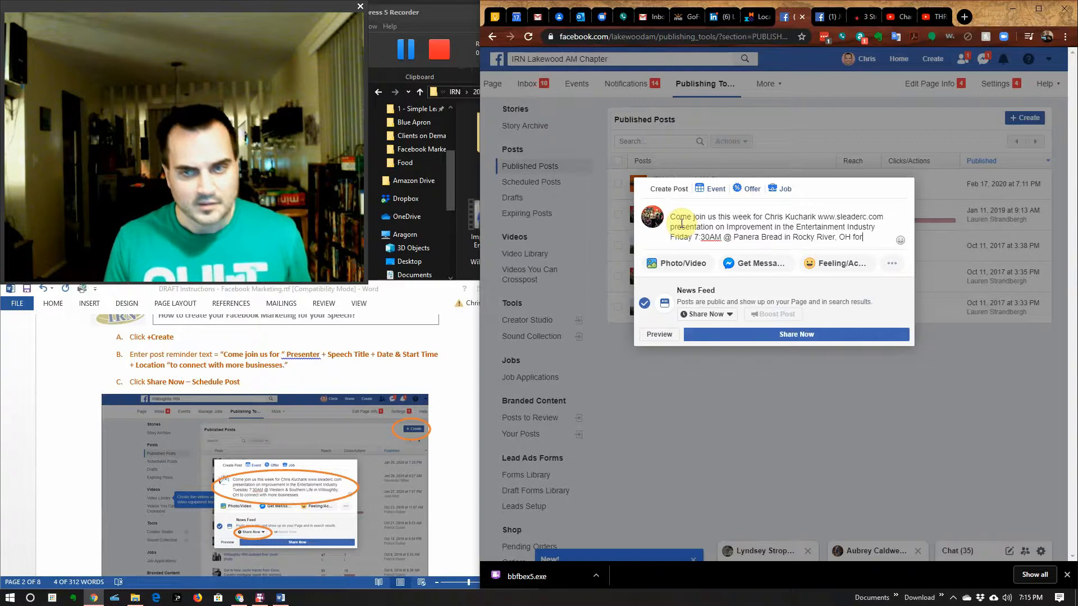
Step: Reword the closing phrase to read 'to connect with more businesses.'
key(BackSpace)
key(BackSpace)
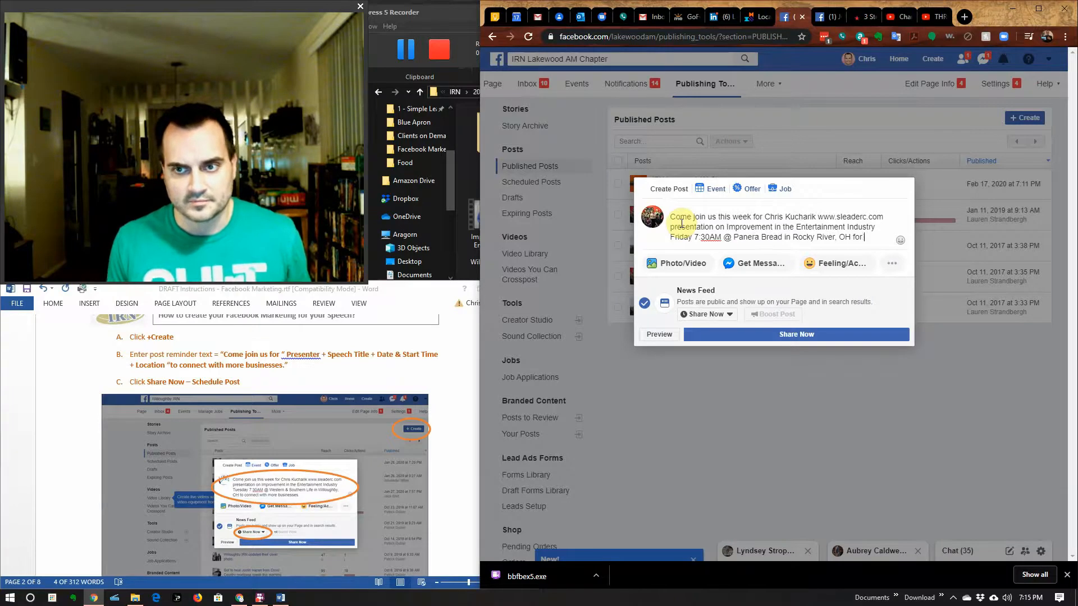
text(more b)
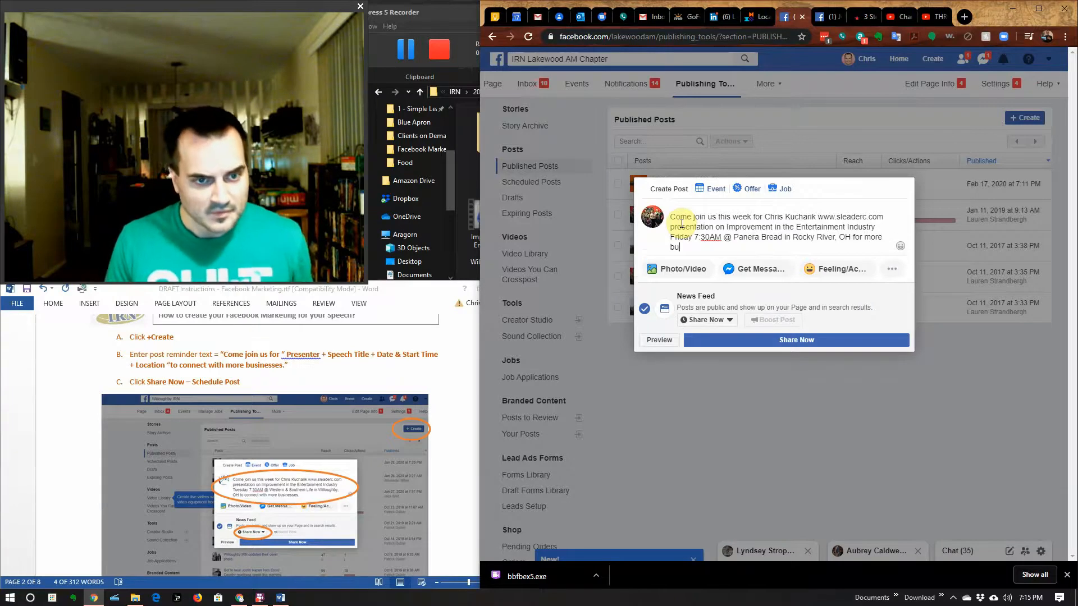
text(usine)
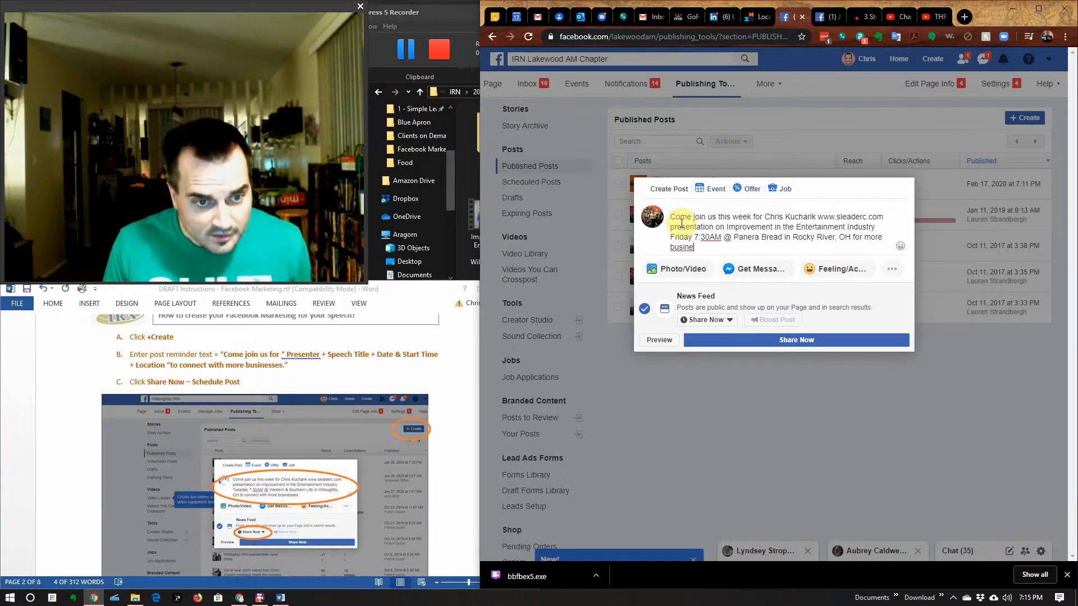
text(sses)
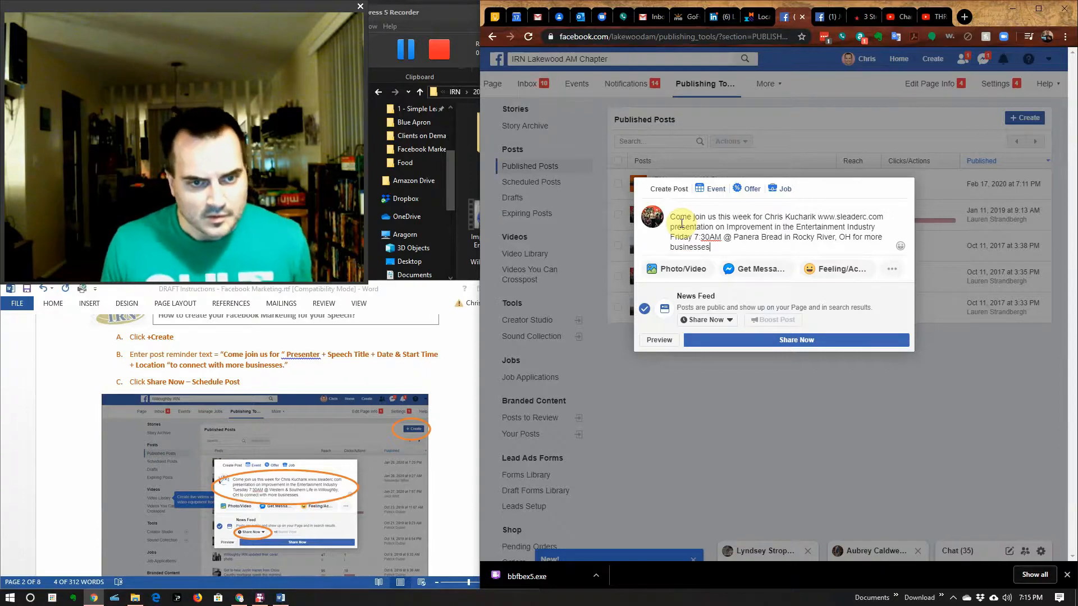
drag(853, 237, 883, 237)
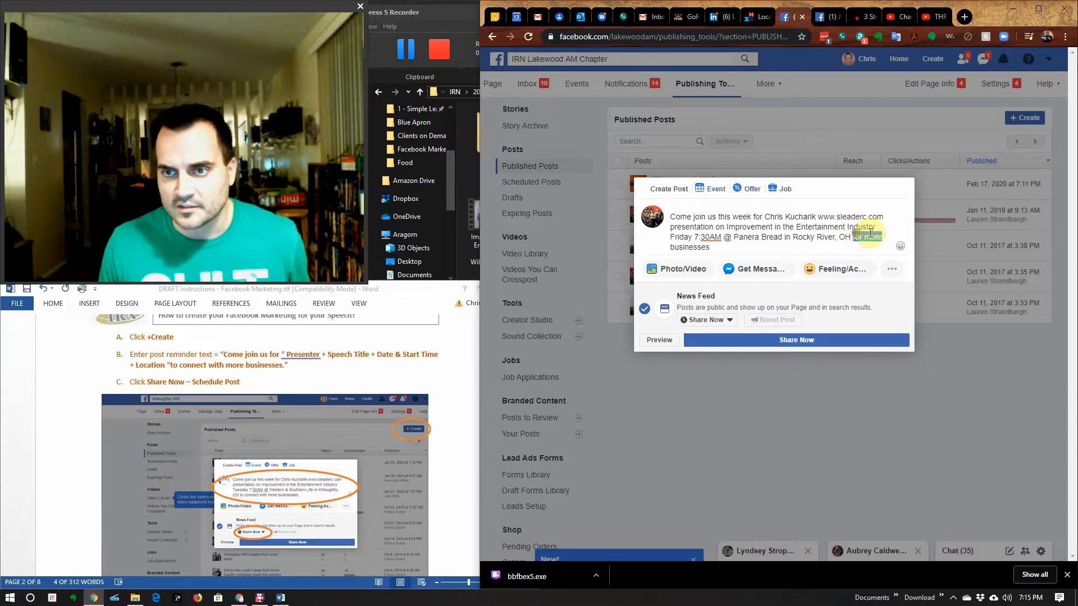
text(to conne)
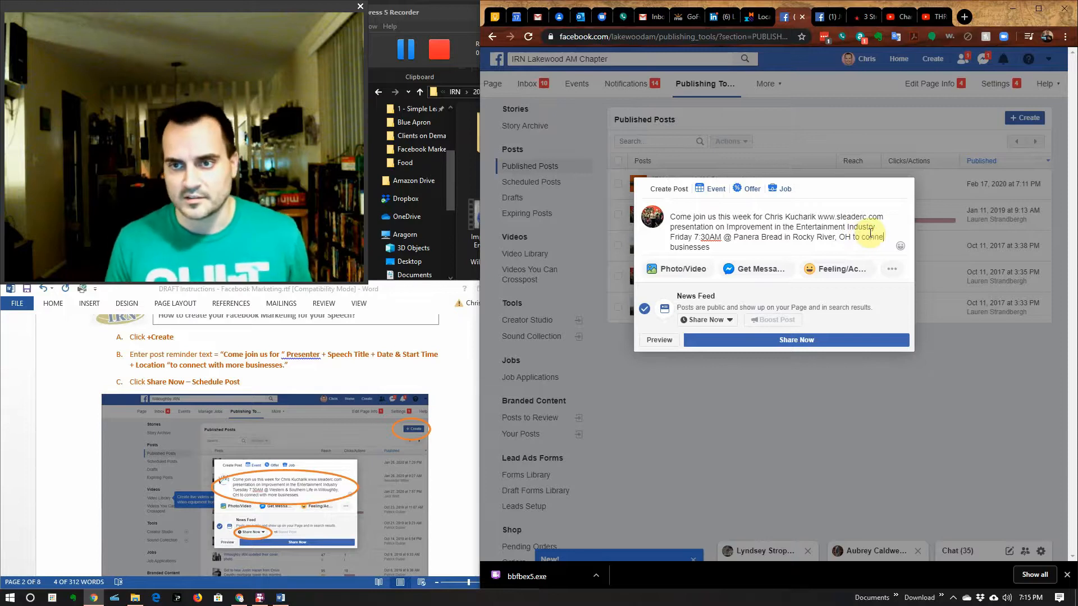
text(ct with more)
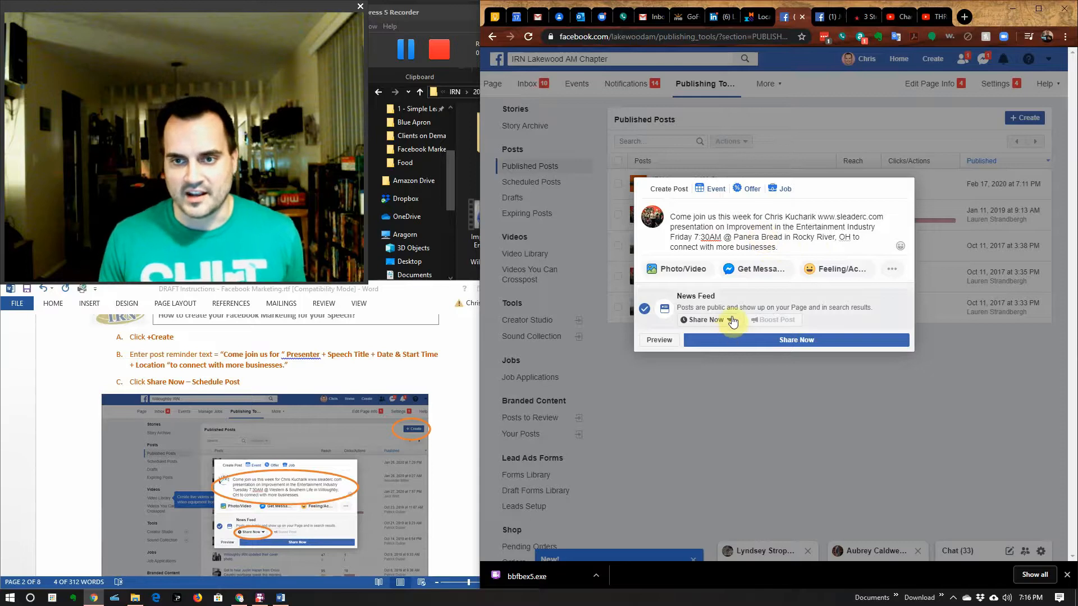
Step: Schedule the reminder post to publish on 2/18/2020 at 3:00 PM EST
click(728, 325)
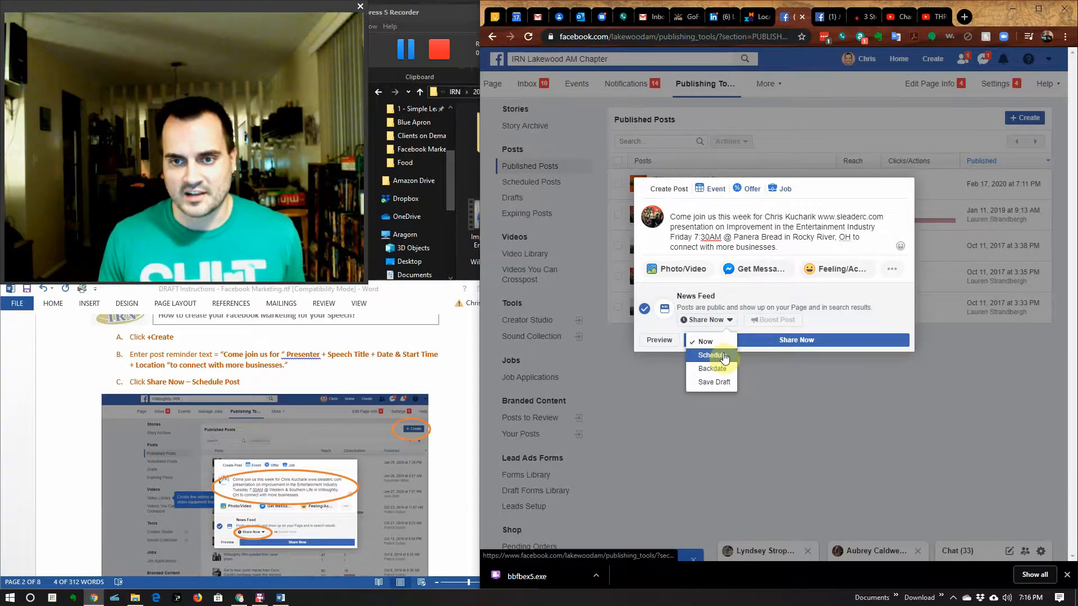
scroll(343, 502, down, 3)
scroll(344, 502, down, 3)
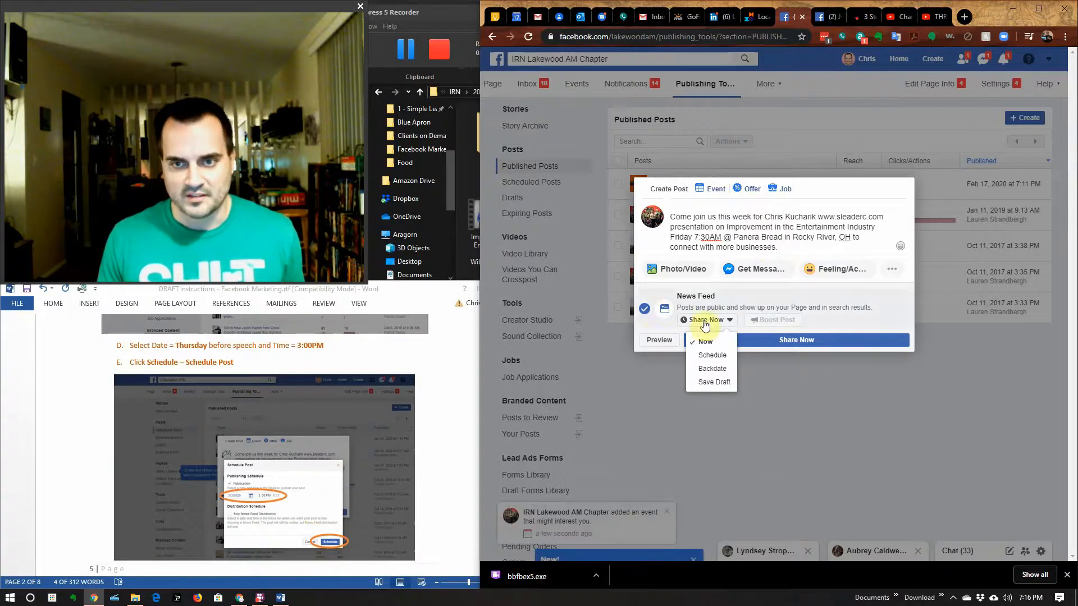
click(723, 357)
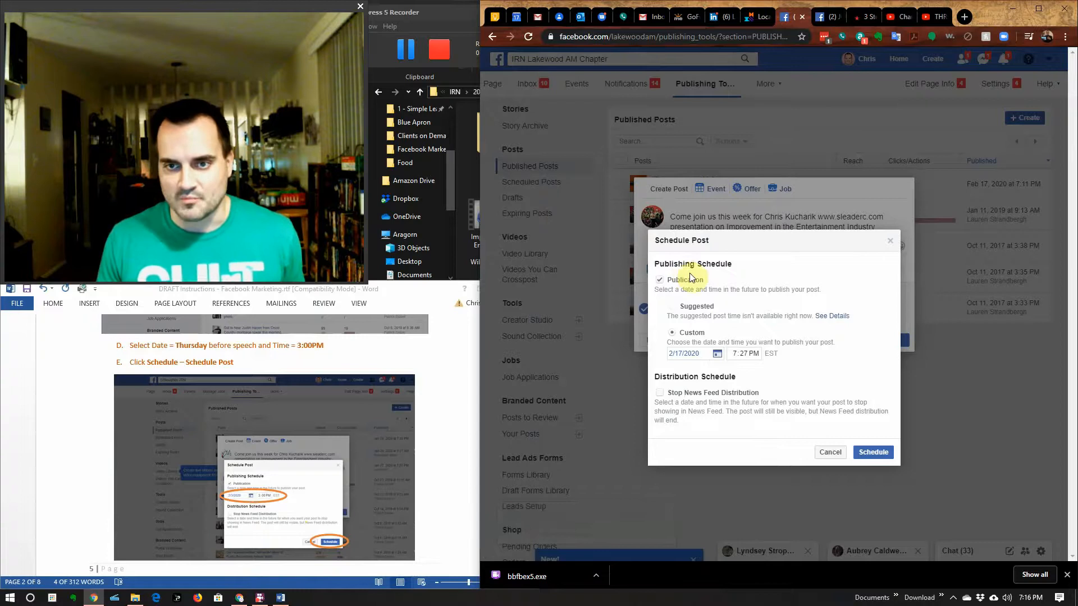
click(719, 358)
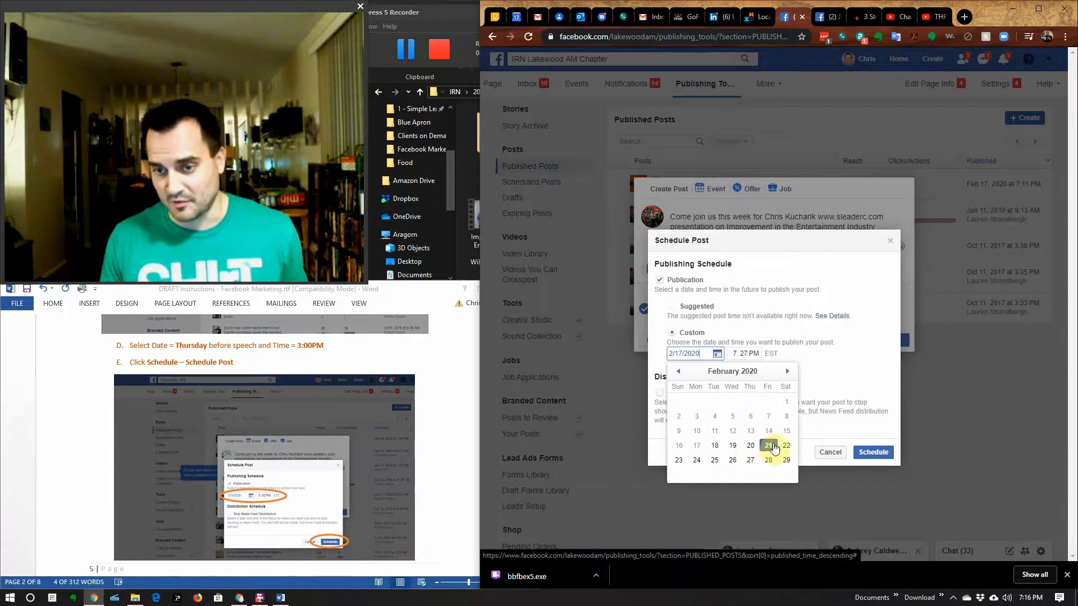
click(715, 445)
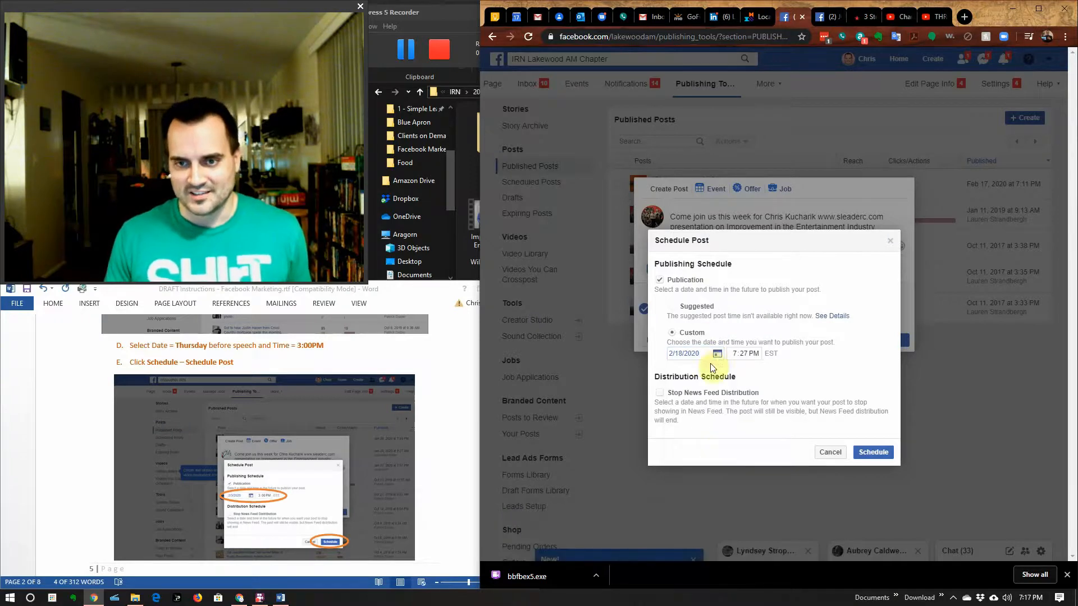
click(747, 355)
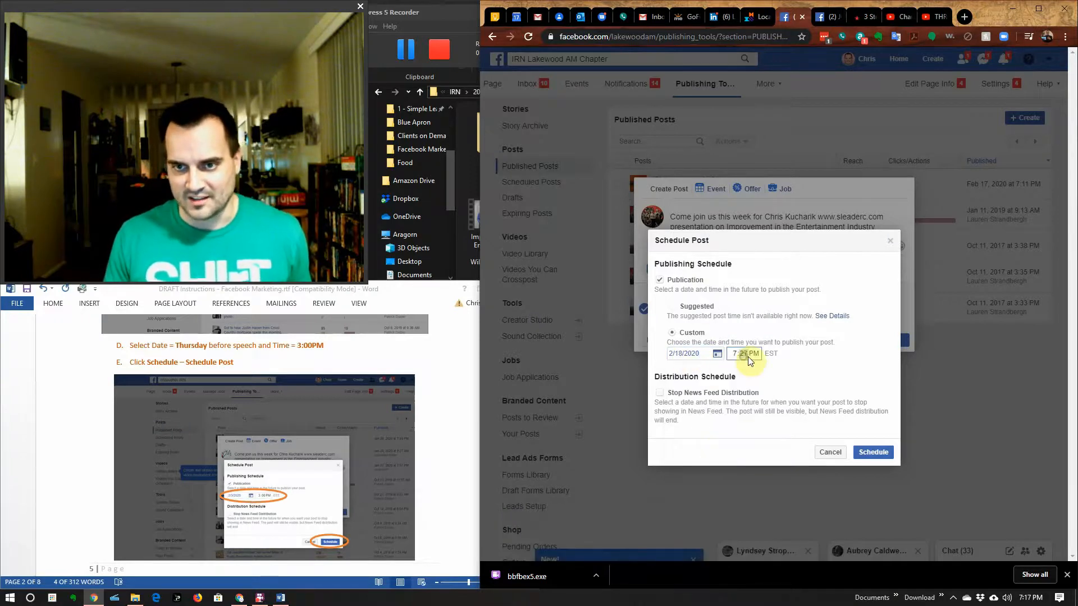
click(734, 356)
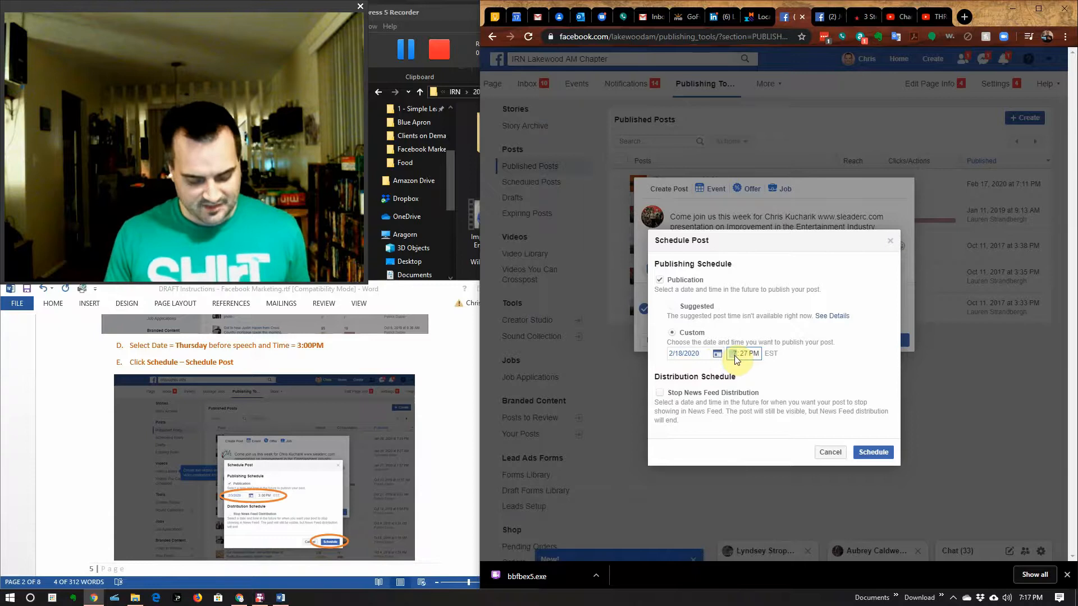
text(3:)
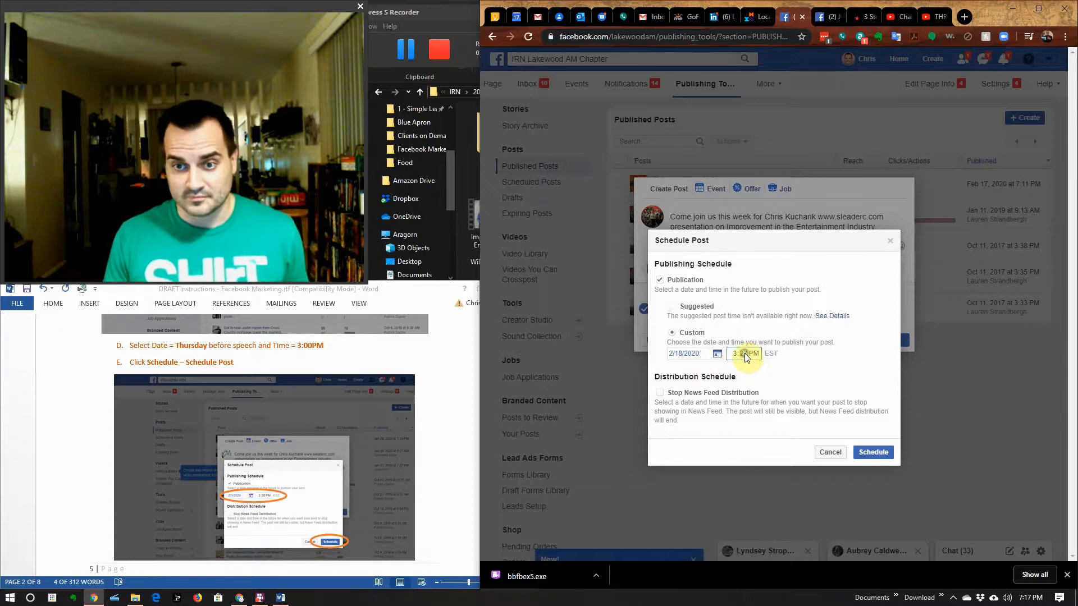
text(0)
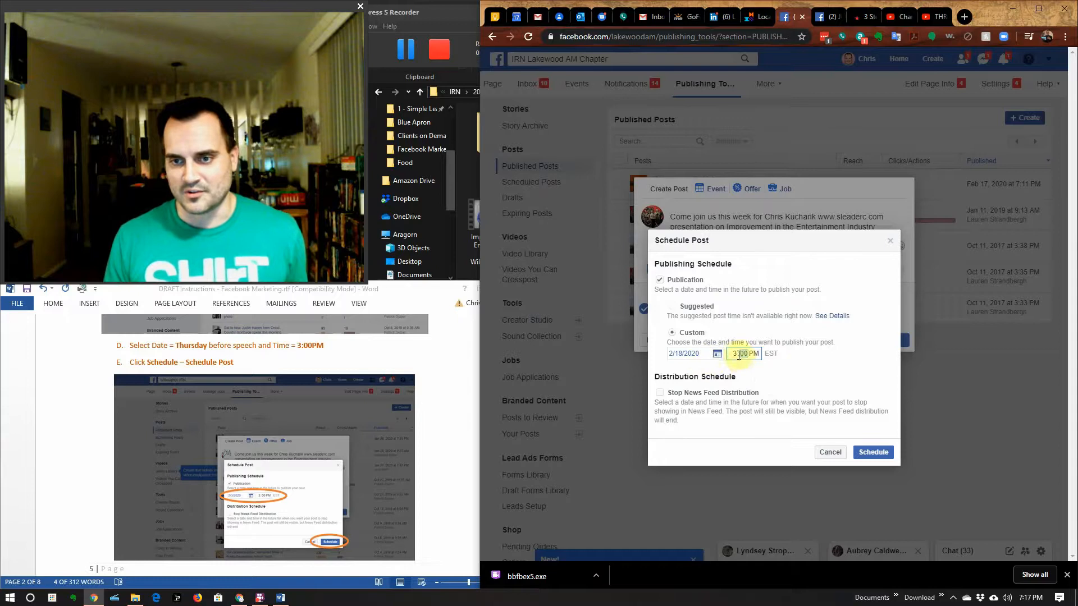
click(885, 454)
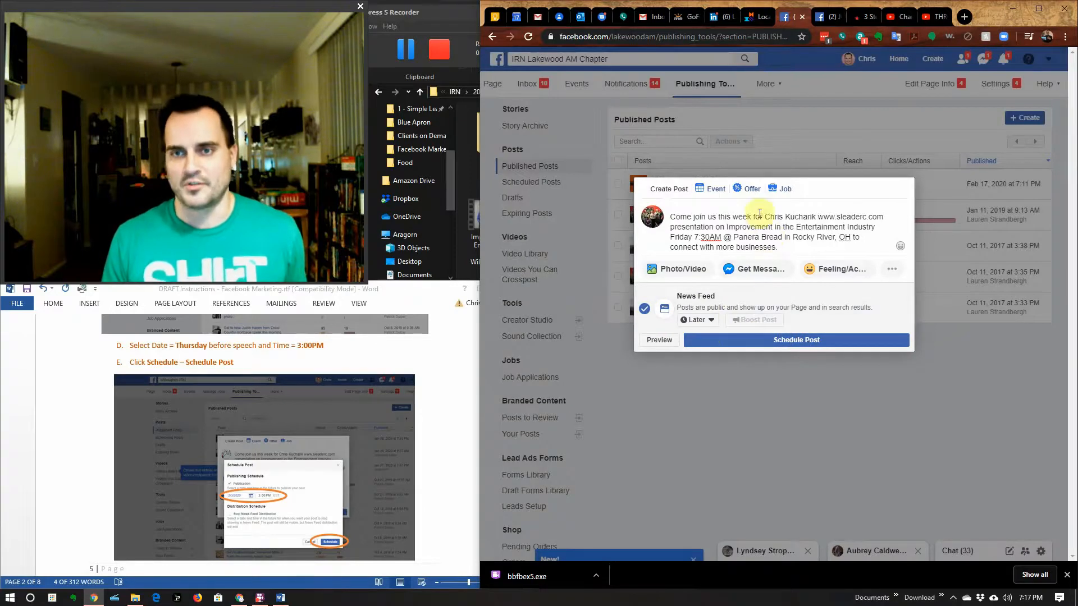
Step: Submit the scheduled post, dismiss the error, and retry until it goes through
click(792, 348)
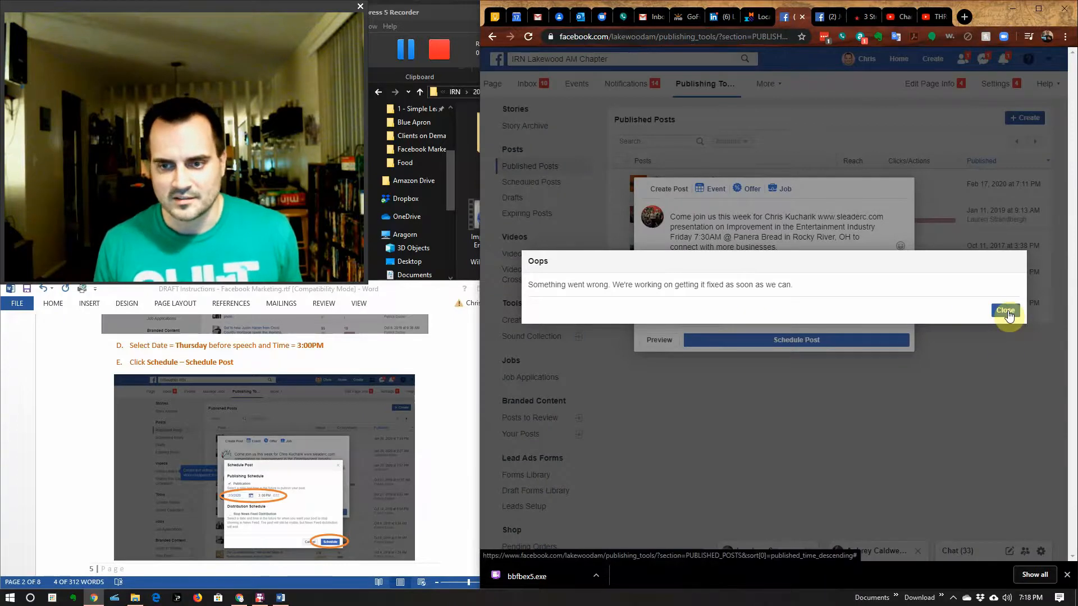
click(1012, 317)
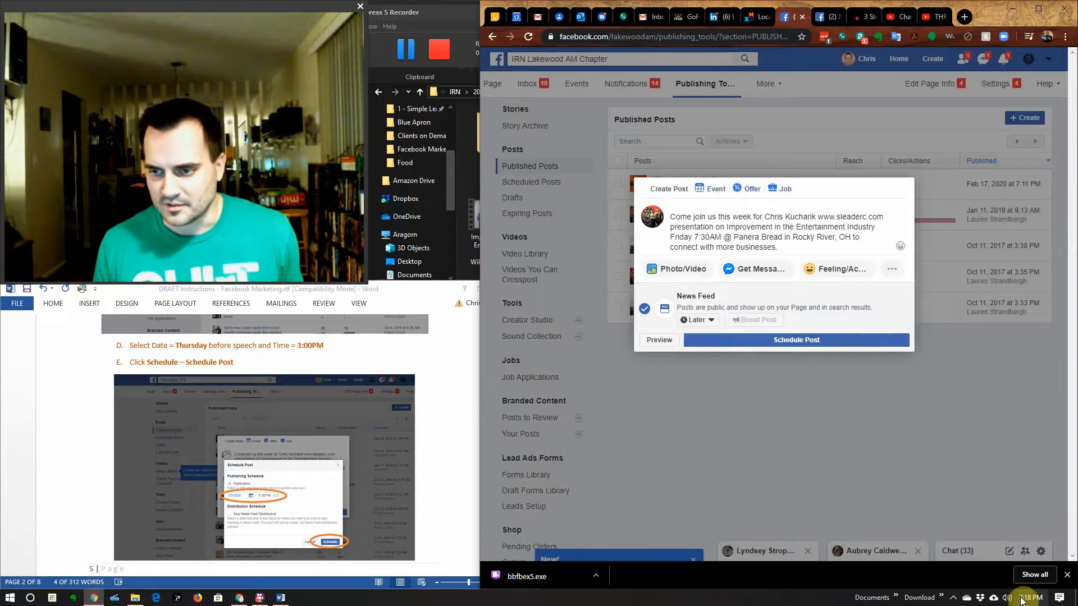
mouse_move(1022, 601)
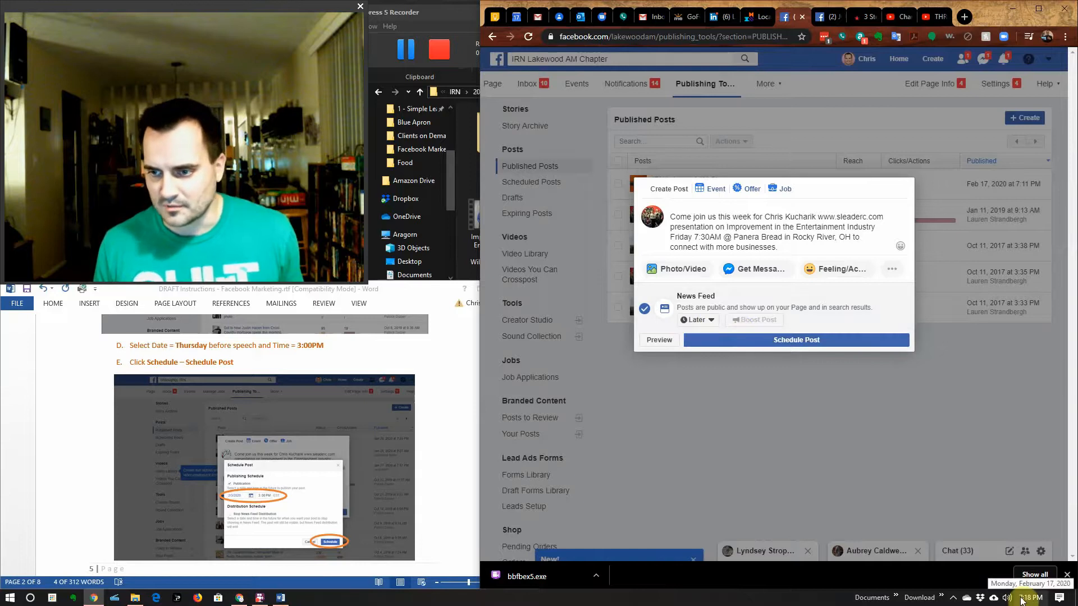
click(760, 344)
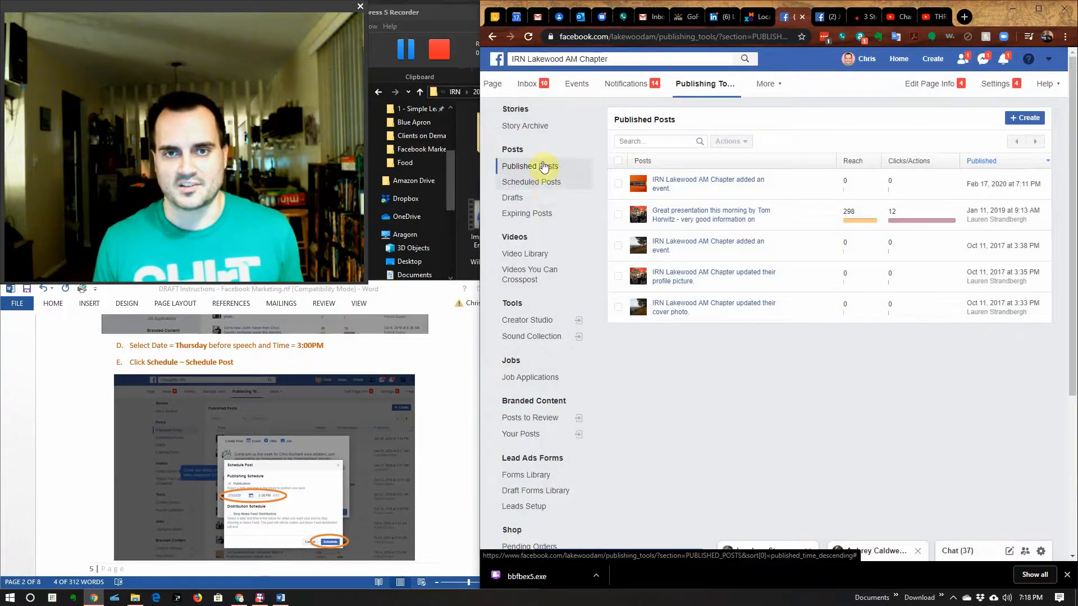
click(541, 186)
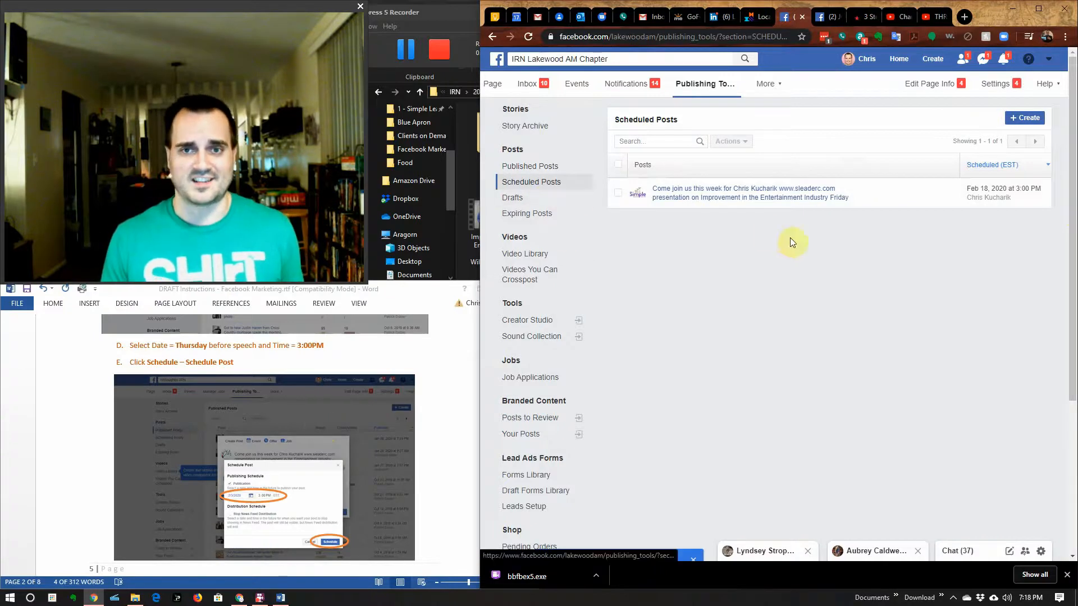
scroll(453, 491, down, 10)
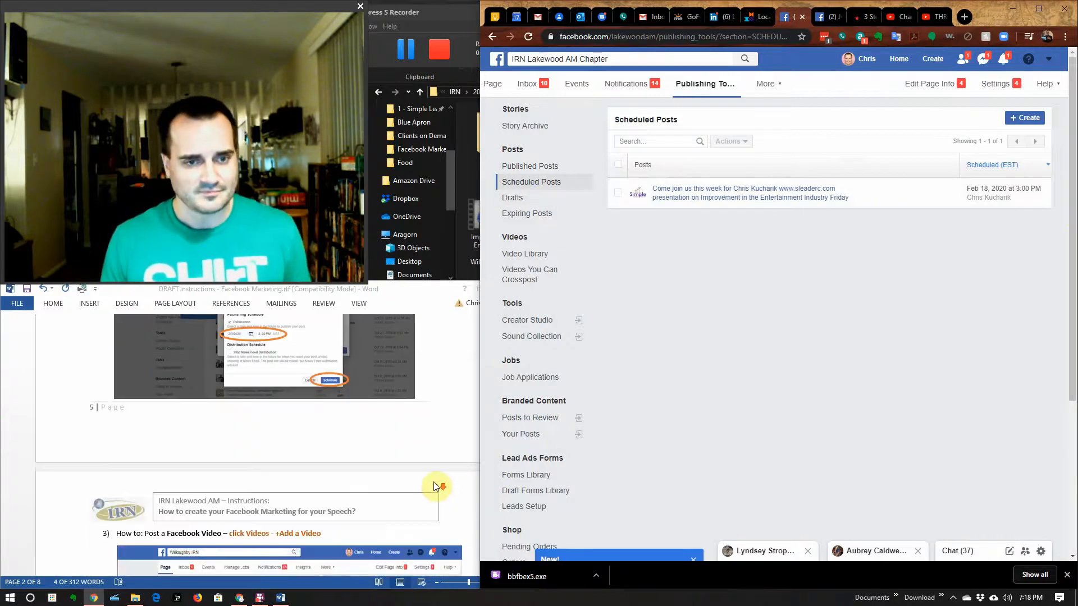
scroll(432, 481, up, 1)
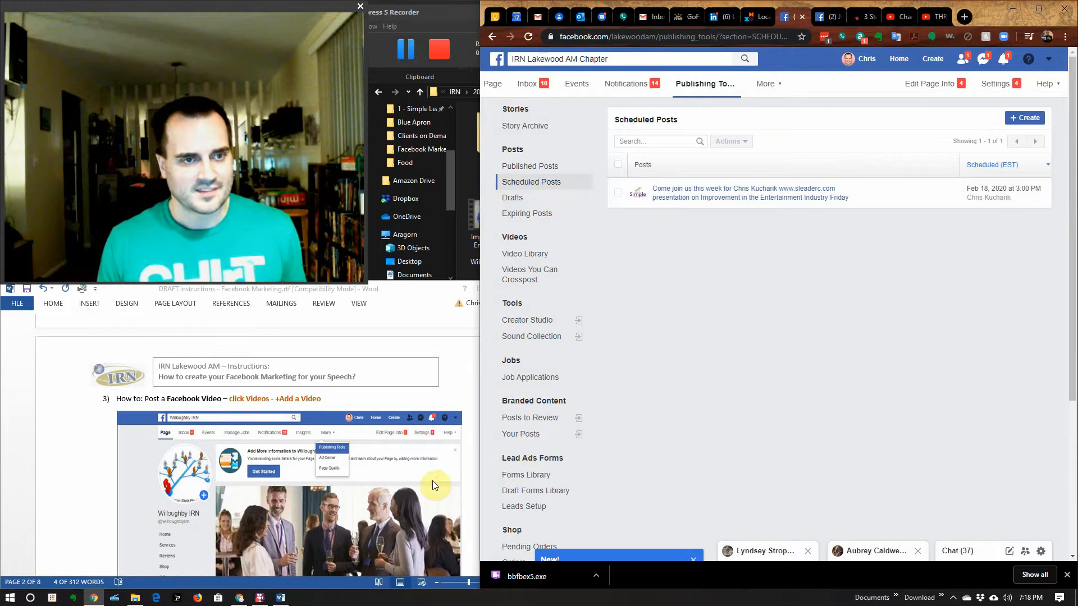
scroll(431, 478, down, 2)
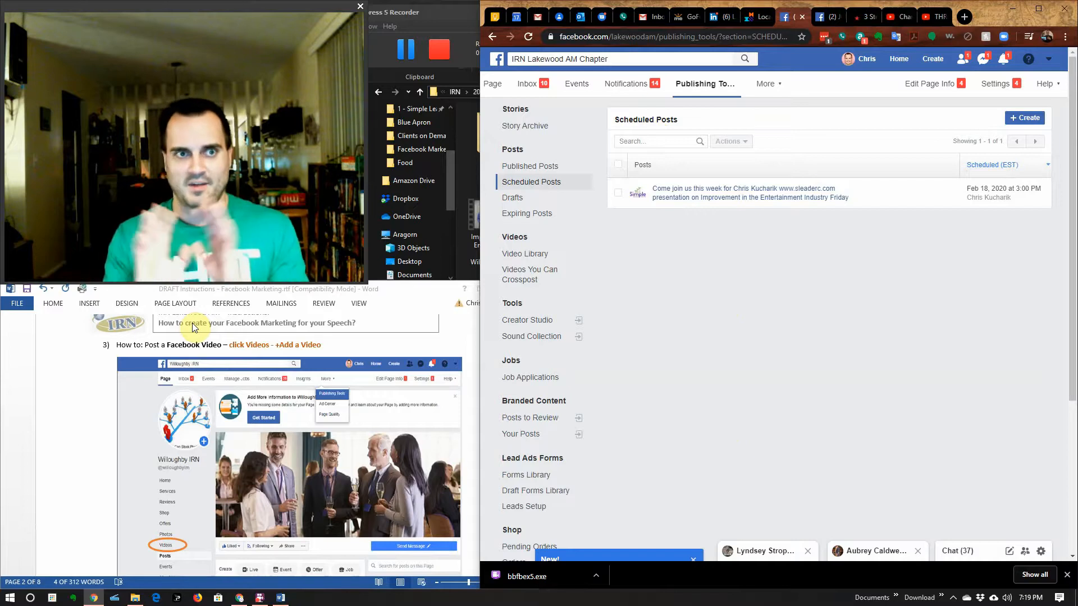
scroll(193, 354, up, 2)
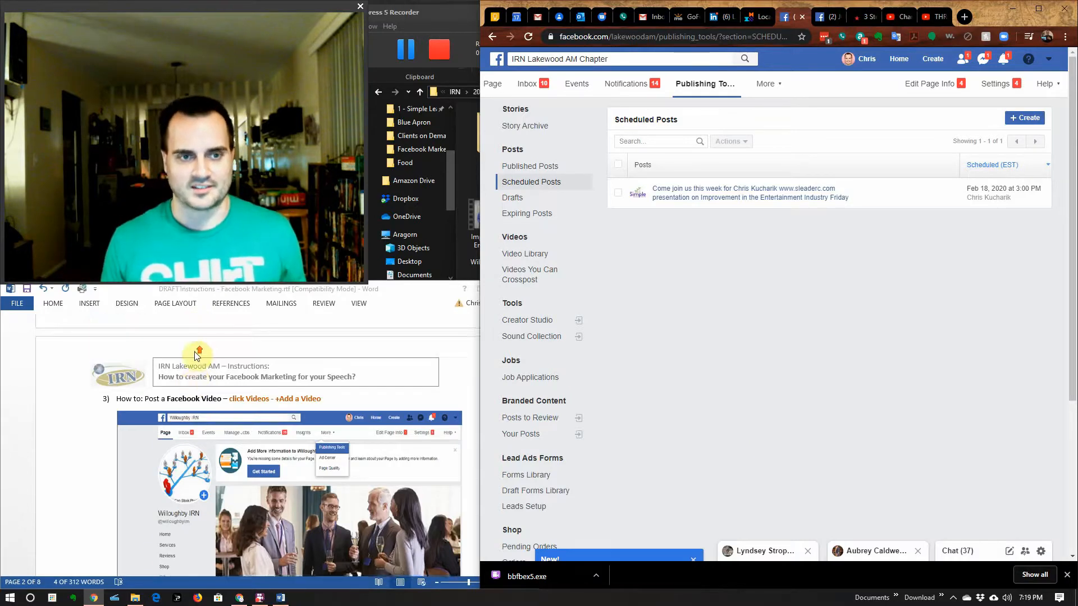
scroll(360, 442, down, 3)
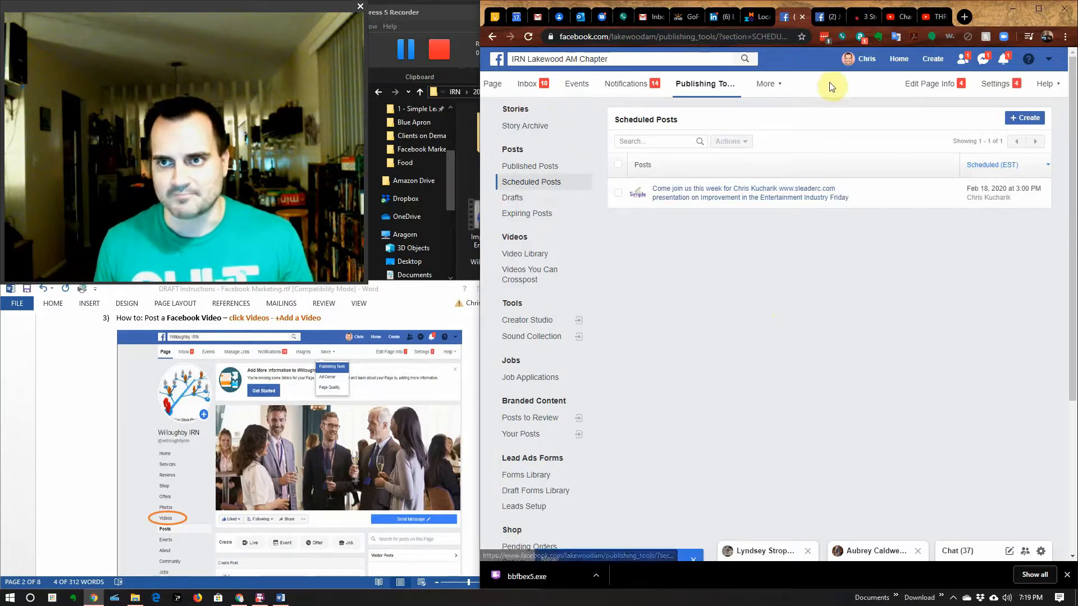
Step: Return to the IRN Lakewood AM Chapter page and open its Videos section, which has no videos yet
click(766, 84)
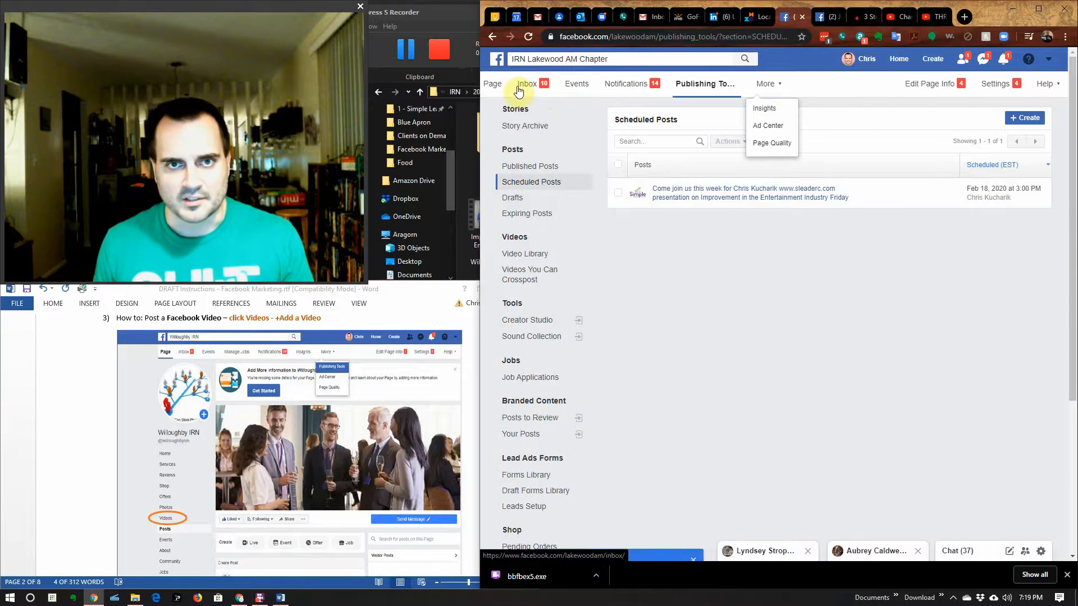
click(492, 83)
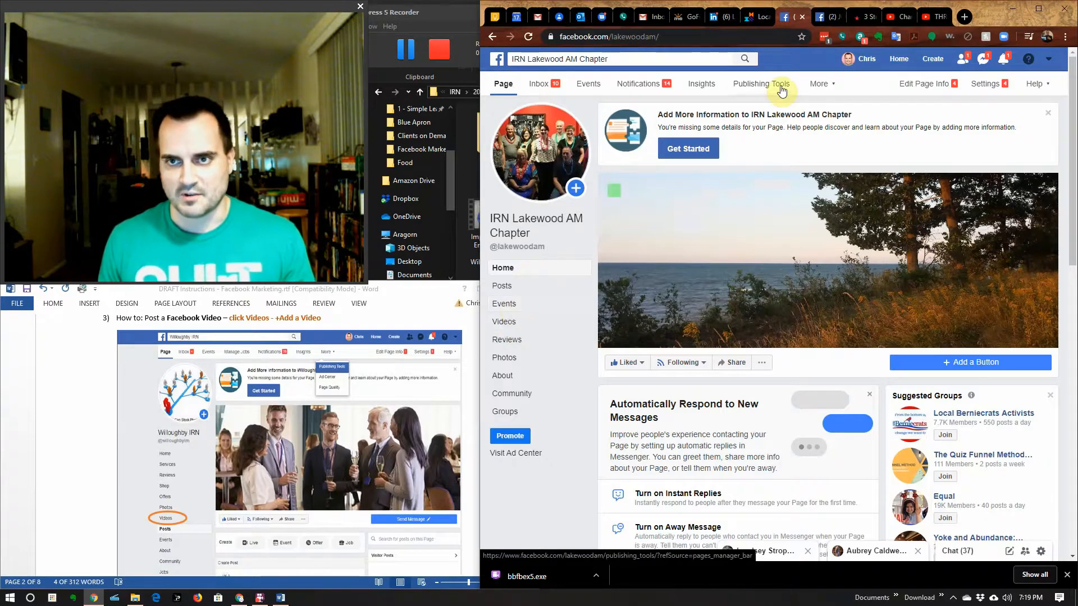
click(512, 324)
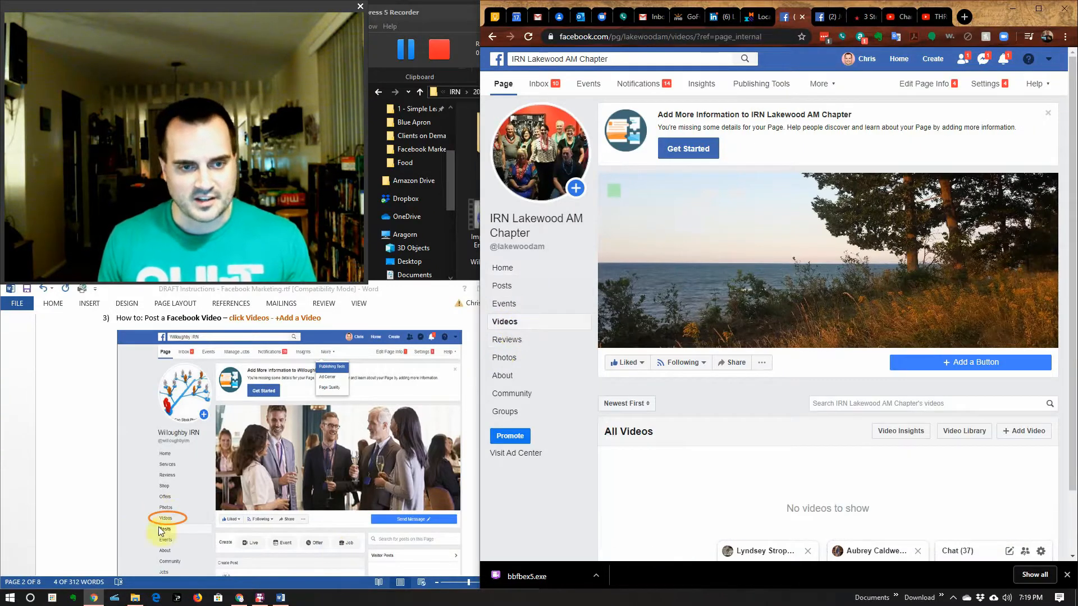
scroll(292, 403, down, 8)
scroll(294, 408, down, 5)
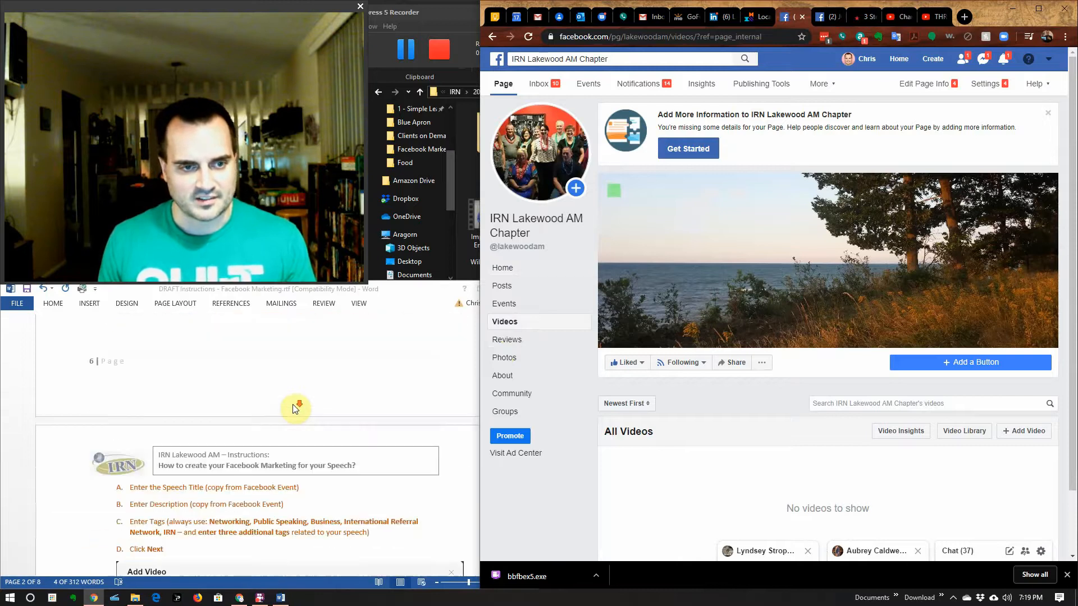
scroll(941, 486, down, 2)
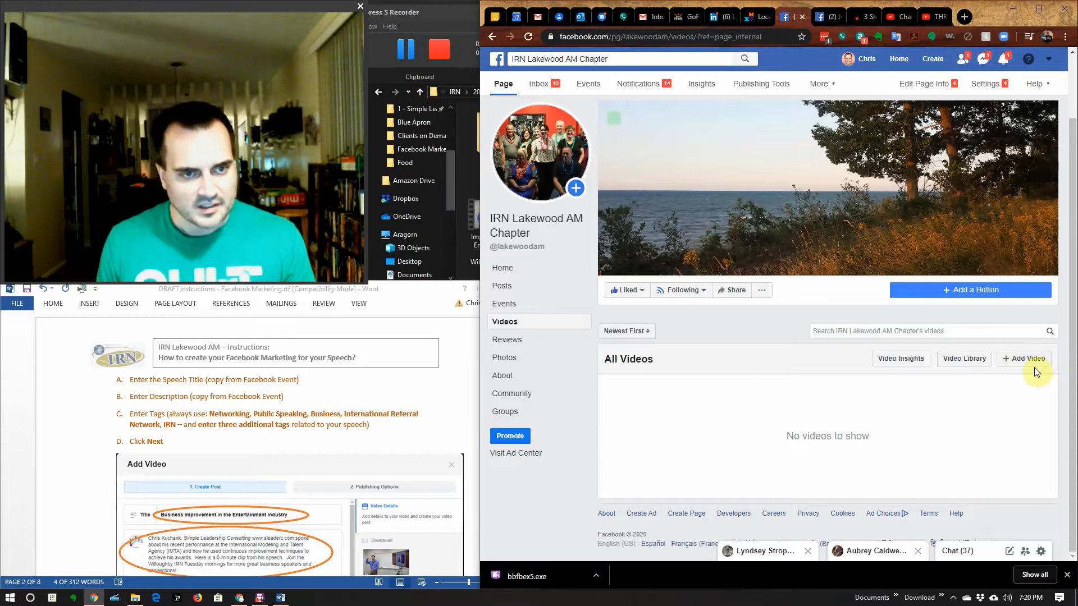
scroll(92, 404, up, 6)
scroll(201, 442, up, 6)
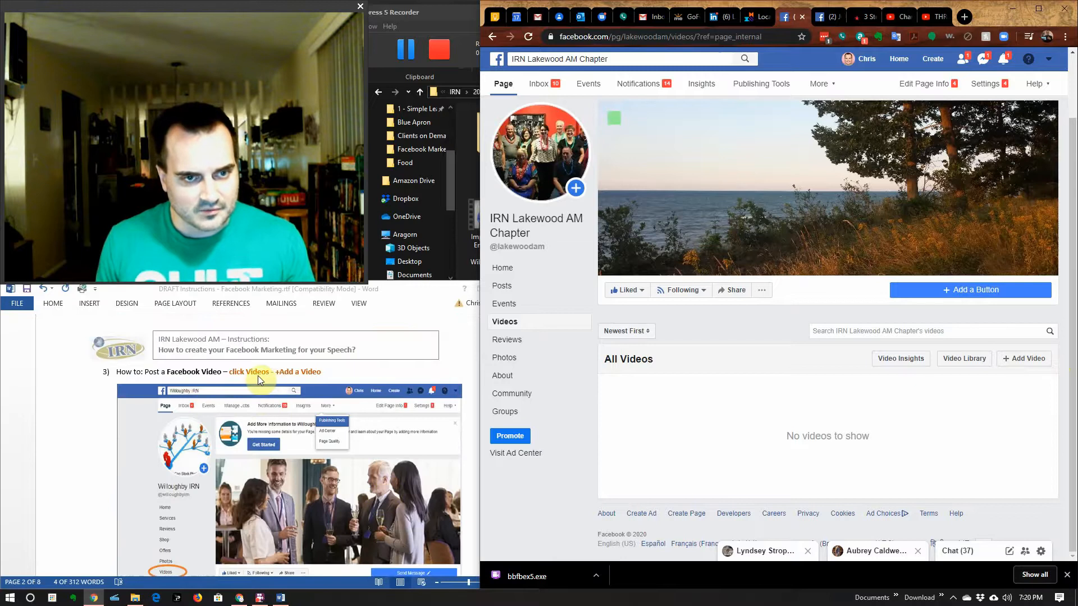
scroll(286, 424, down, 8)
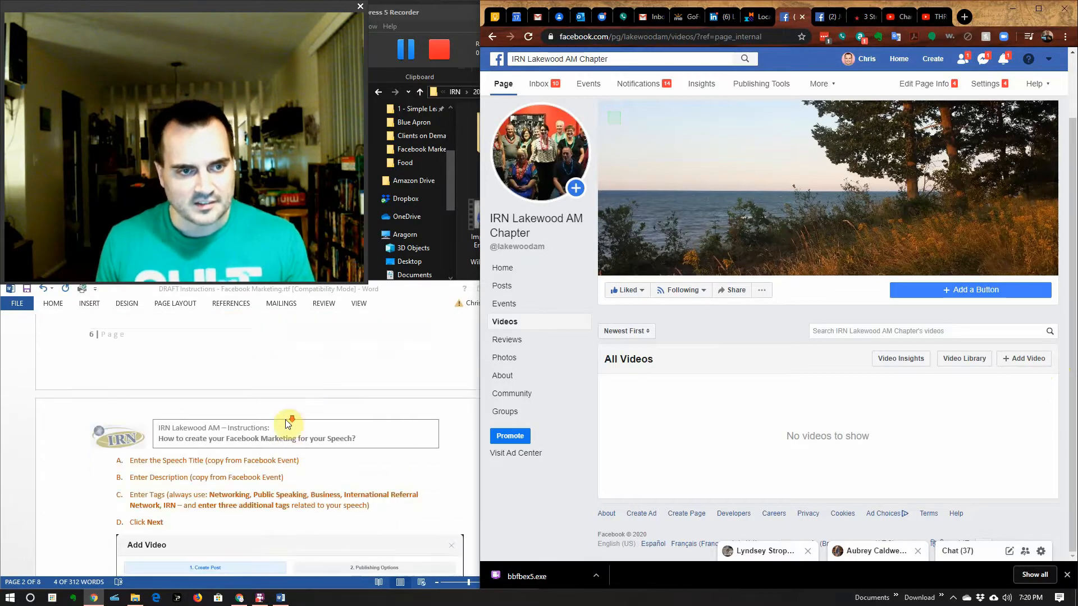
Step: Add a page video from 'CLIP - Improvement in Entertainment Industry - Willoughby.MP4' in the 2020 Speech folder
click(1028, 359)
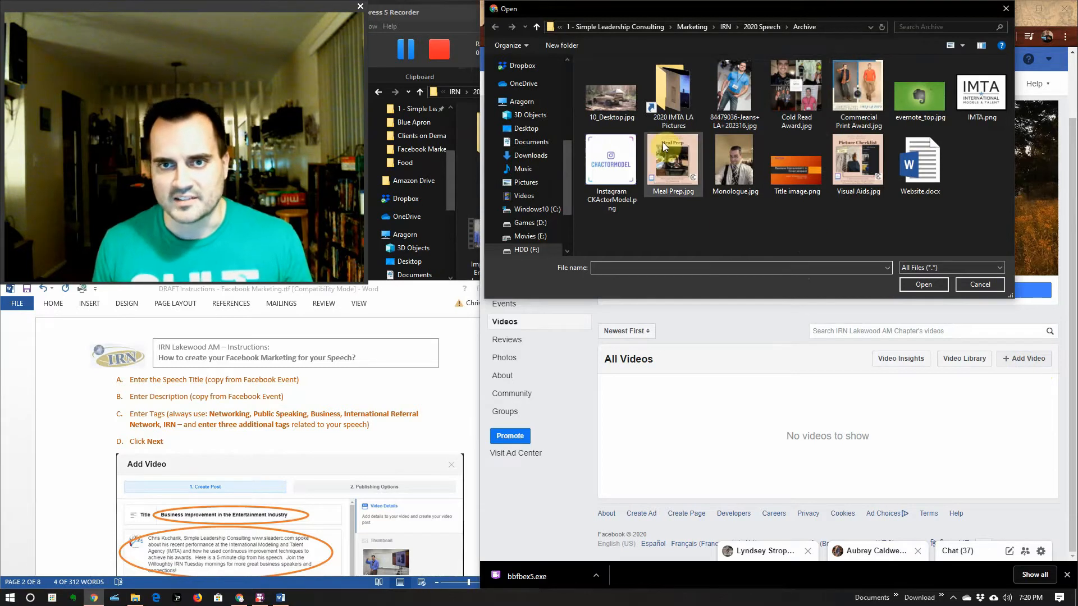
click(759, 27)
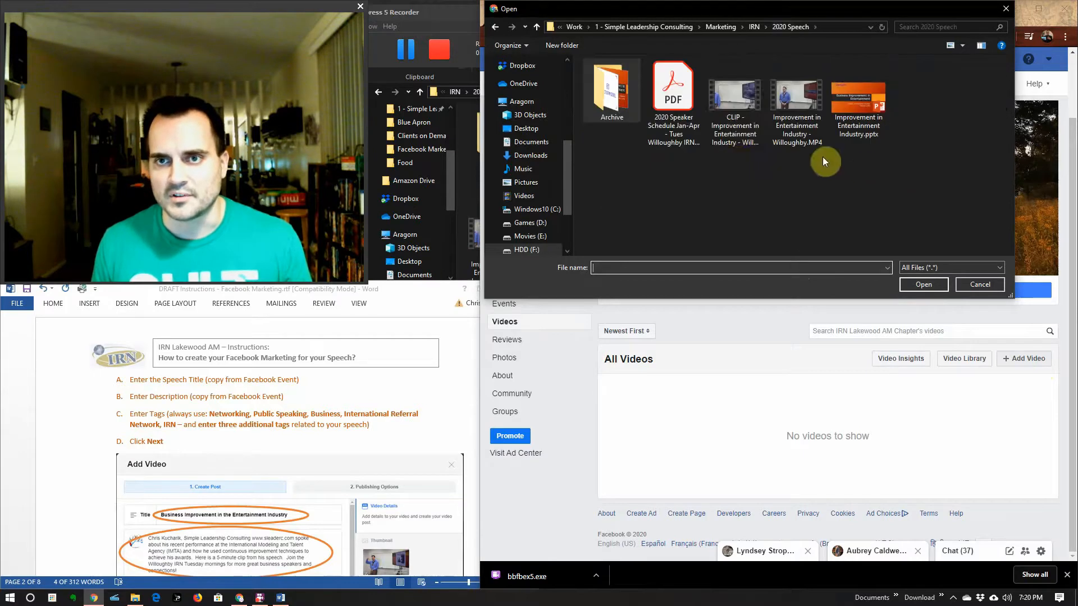
click(733, 118)
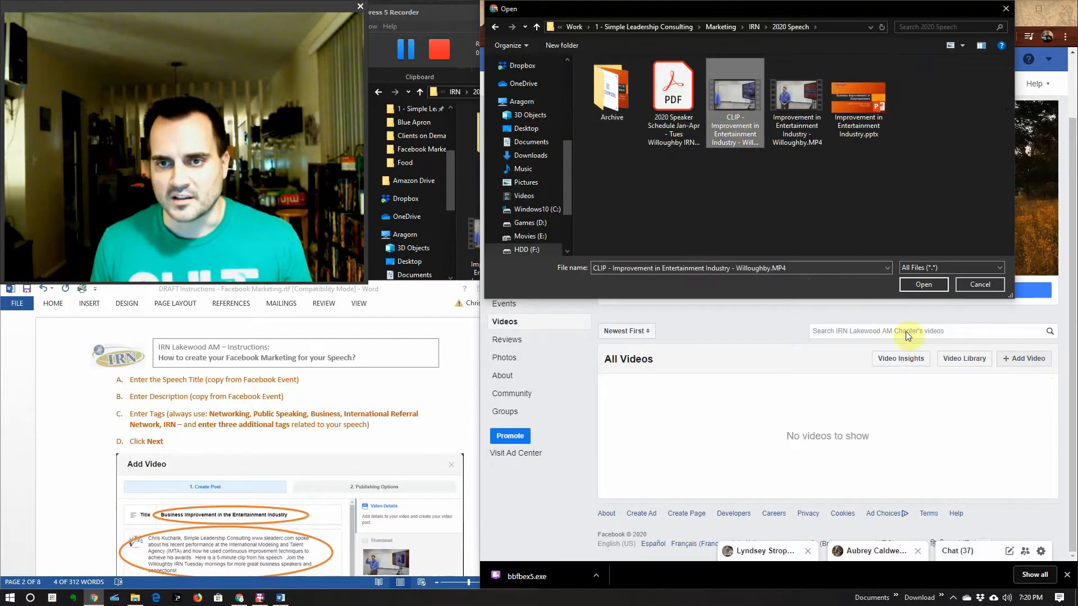
click(923, 285)
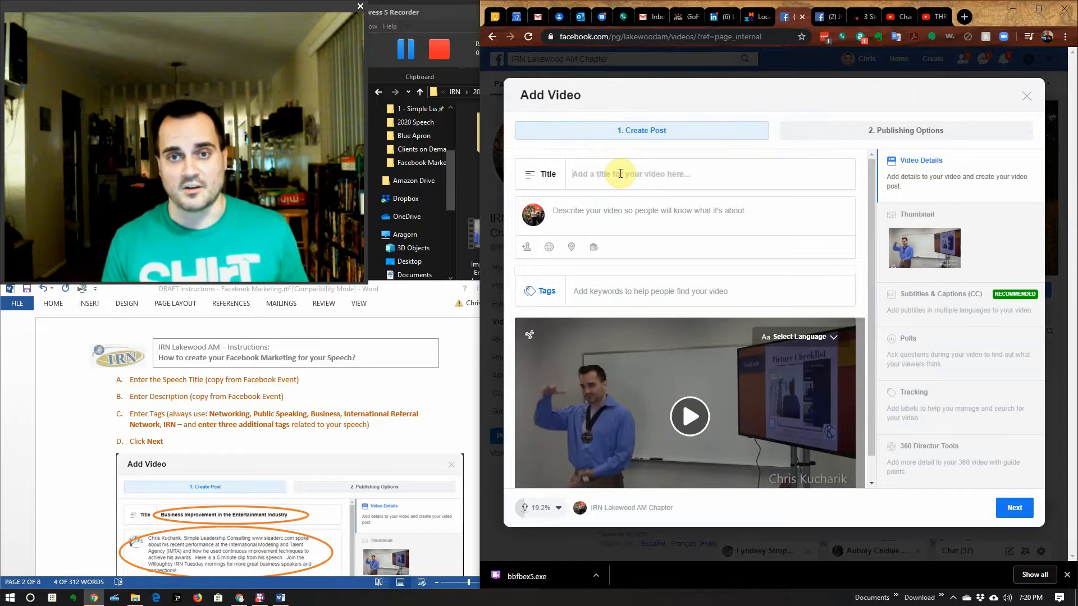
Step: Enter 'Business Improvement in the Entertainment Industry' as the video title
text(Bu)
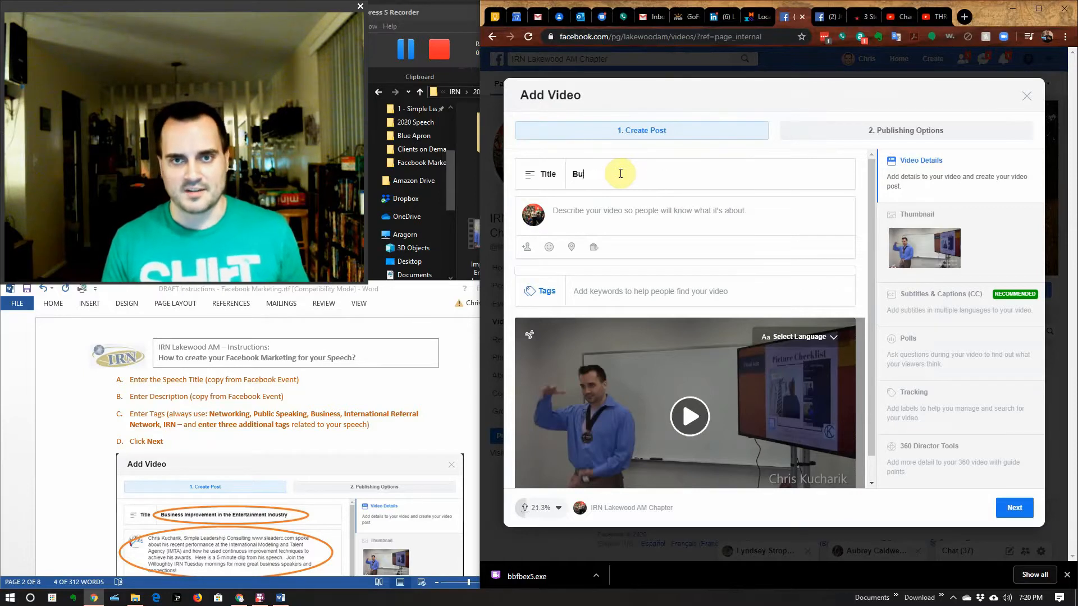
text(siness Impr)
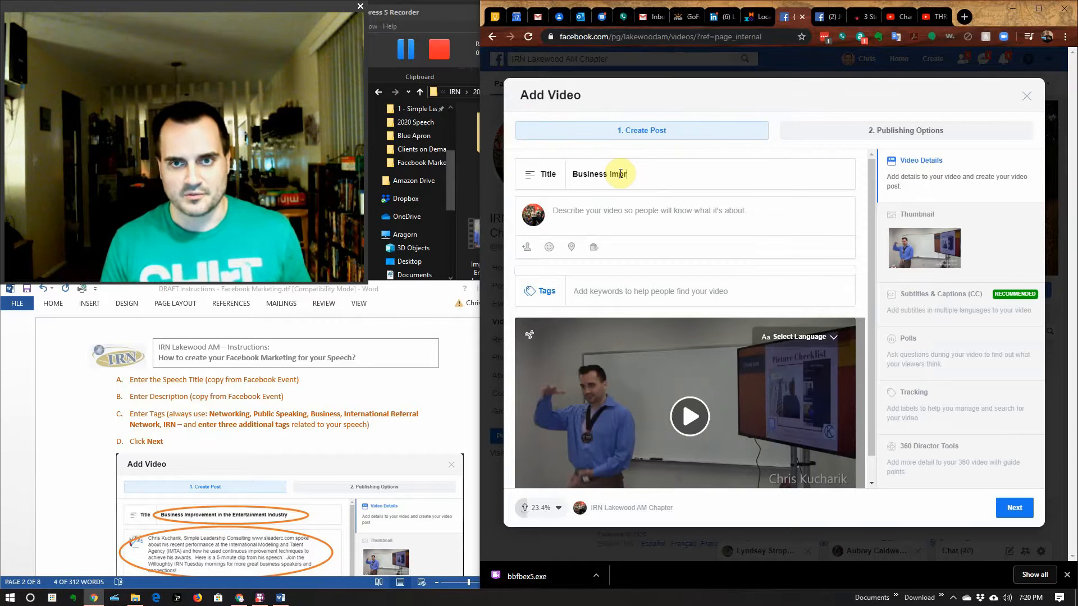
text(ovement in the)
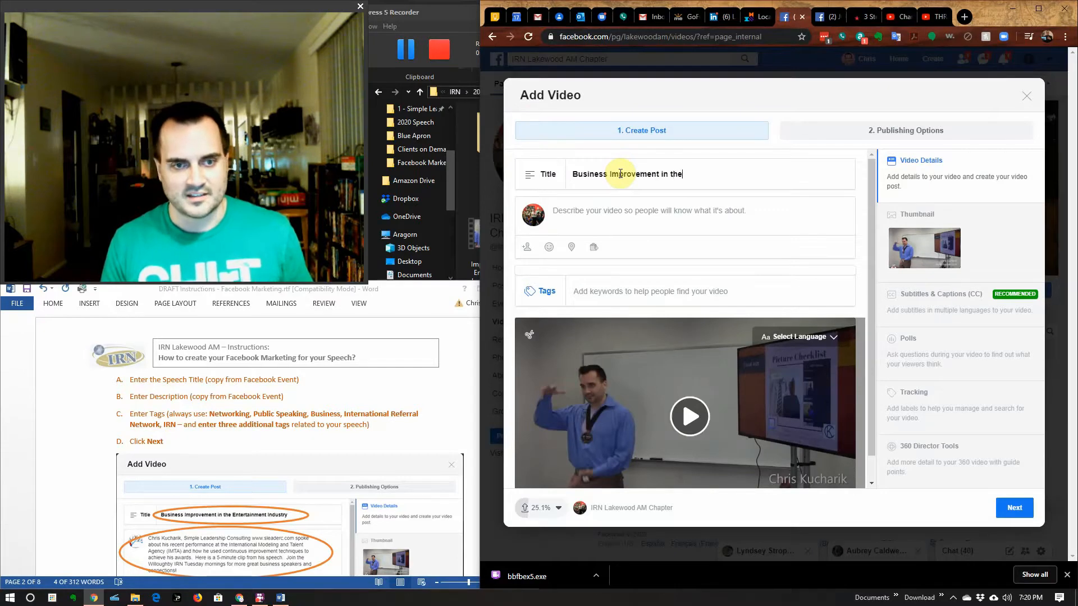
text( Entertain)
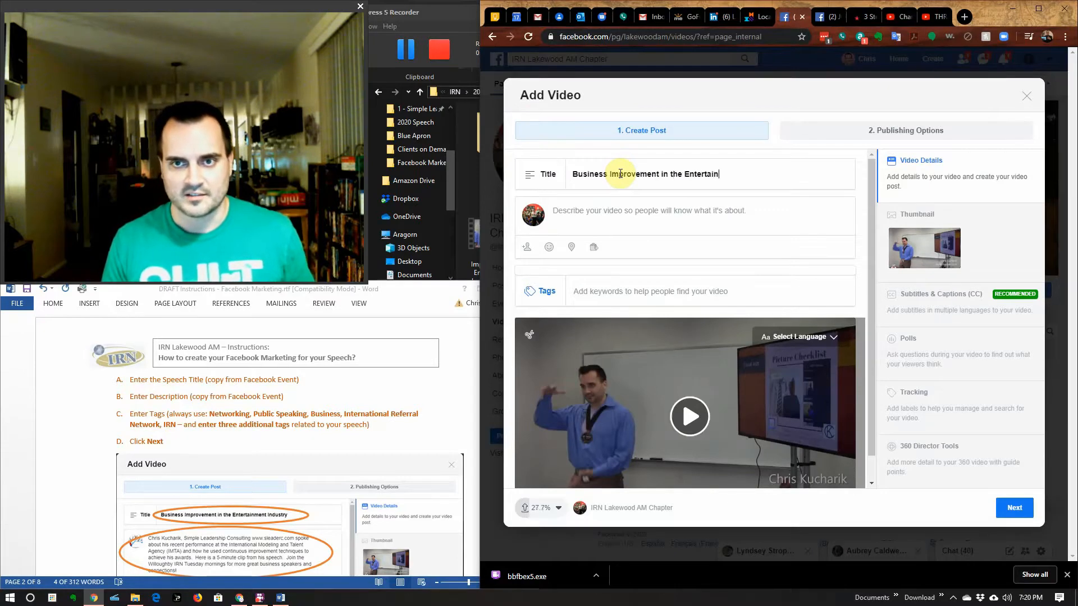
text(ment Industry)
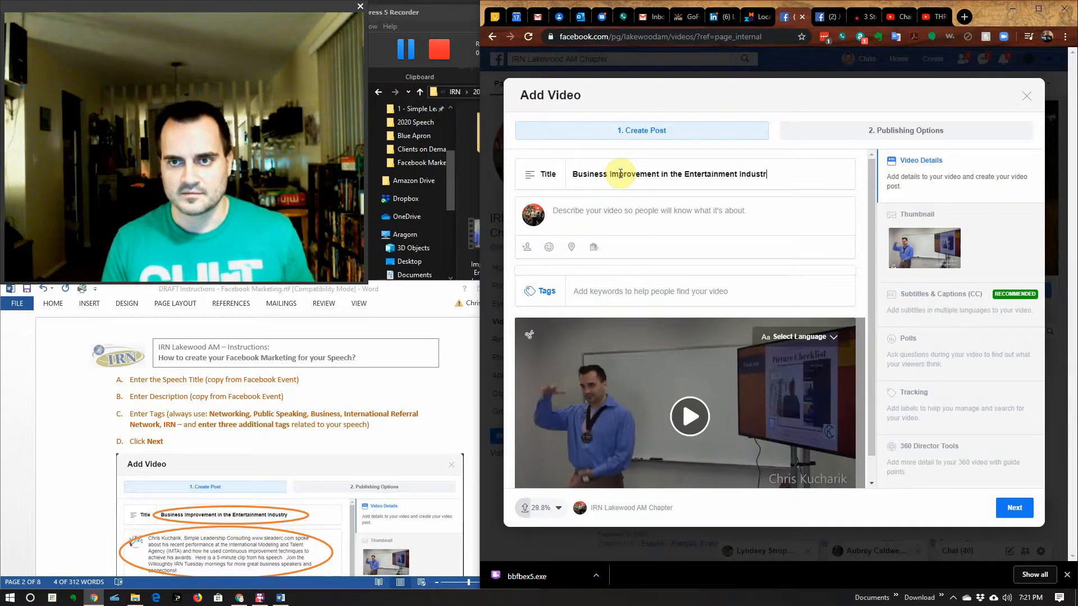
Step: Begin the description with the speaker, Simple Leadership Consulting, his website and his recent IMTA performance
click(623, 215)
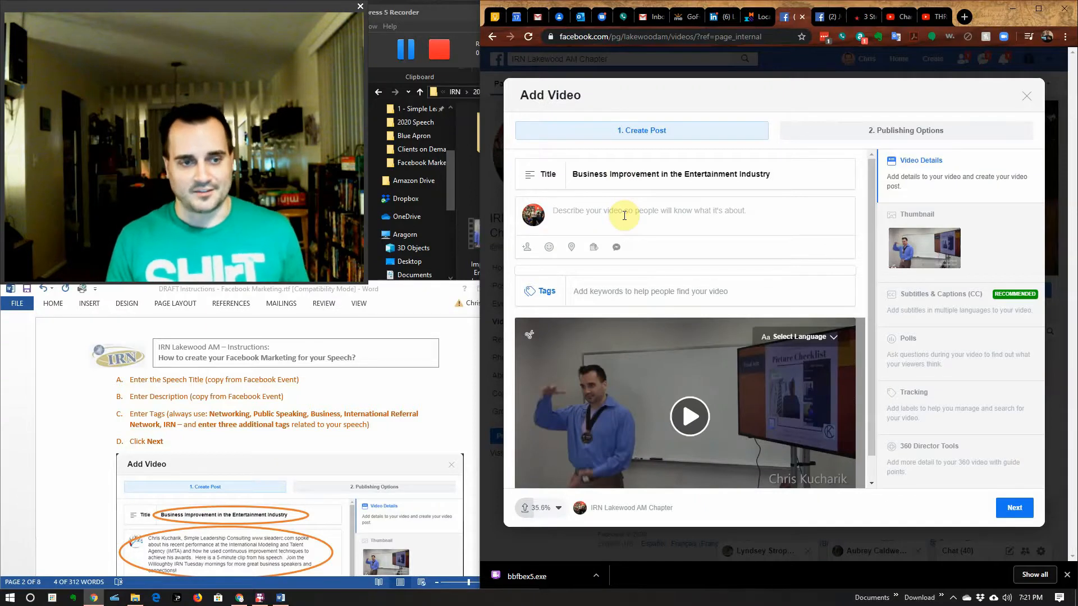
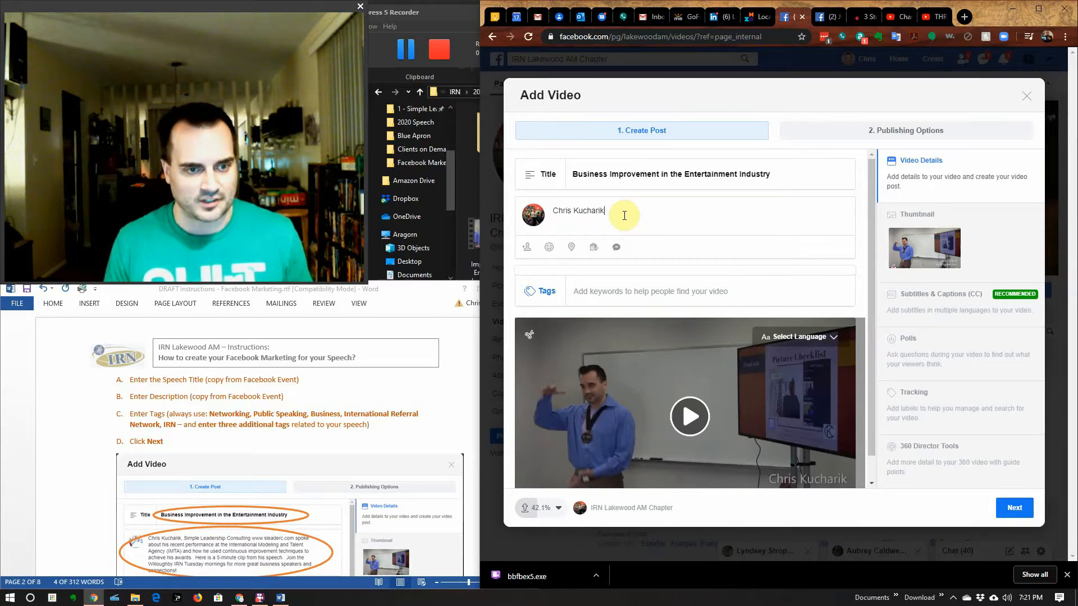
text(, Sim)
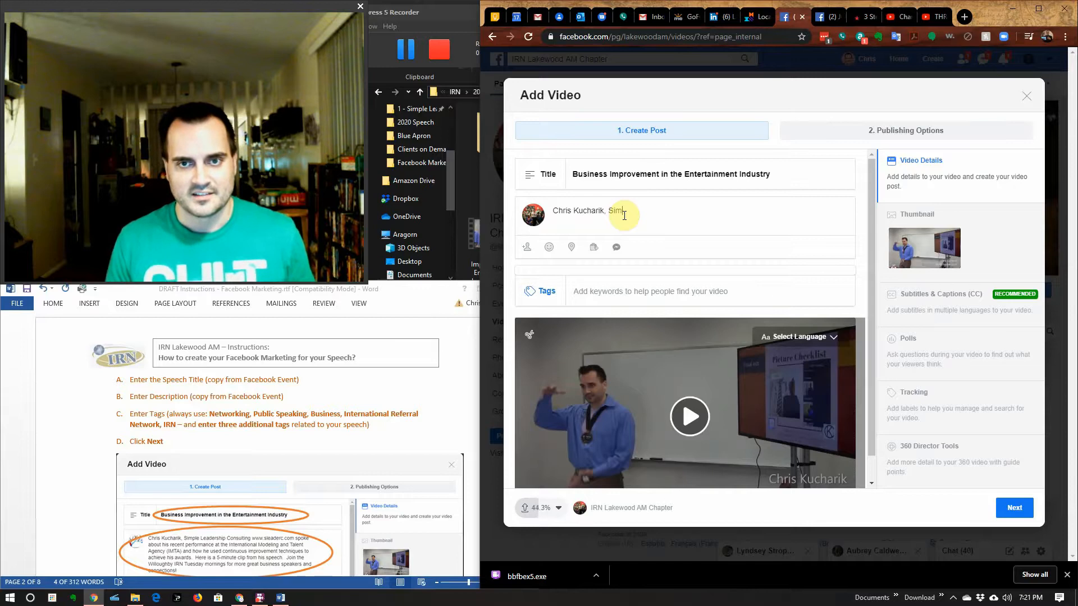
text(ple Leadershin)
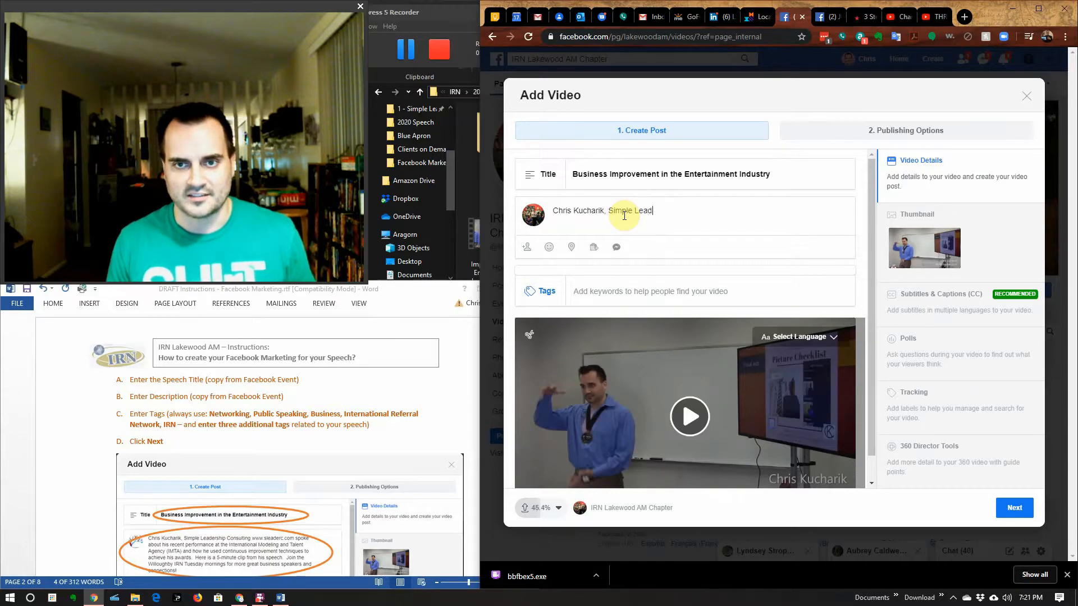
key(BackSpace)
key(BackSpace)
key(BackSpace)
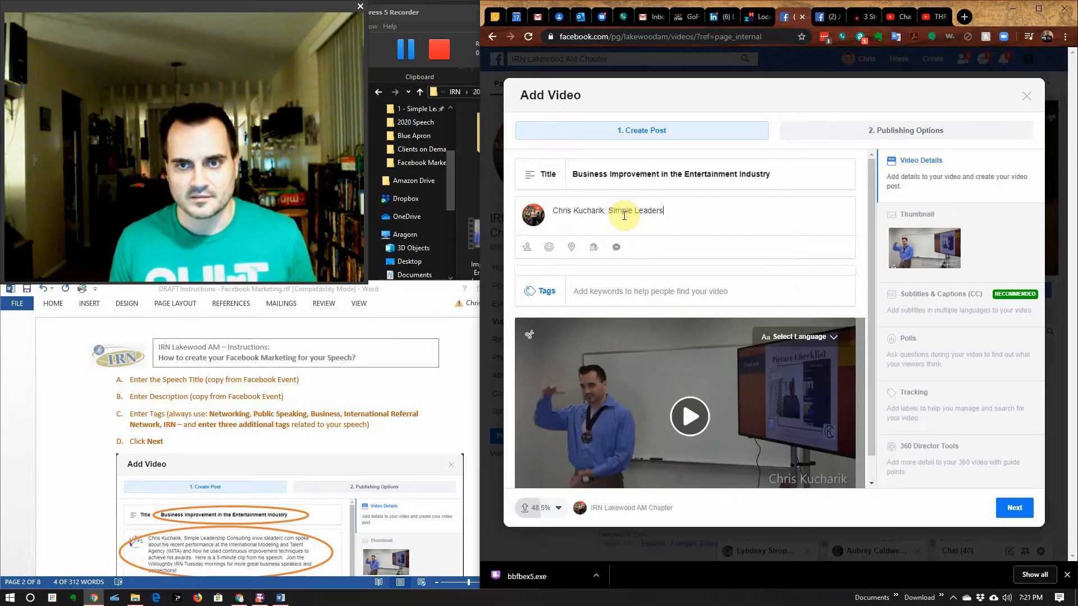
text(s)
key(BackSpace)
text(hip Co)
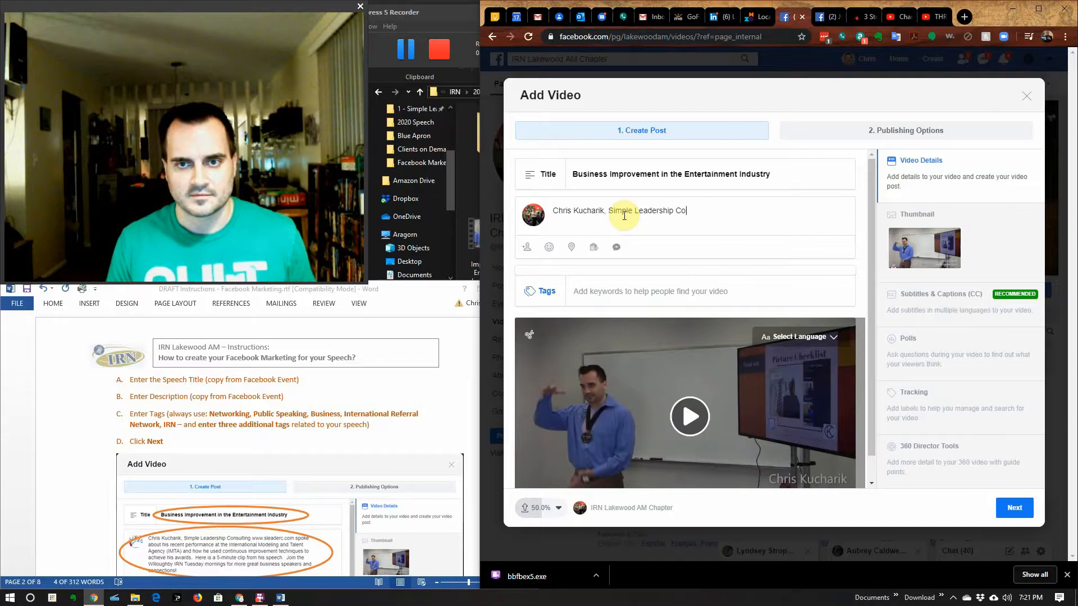
text(nsulting ww)
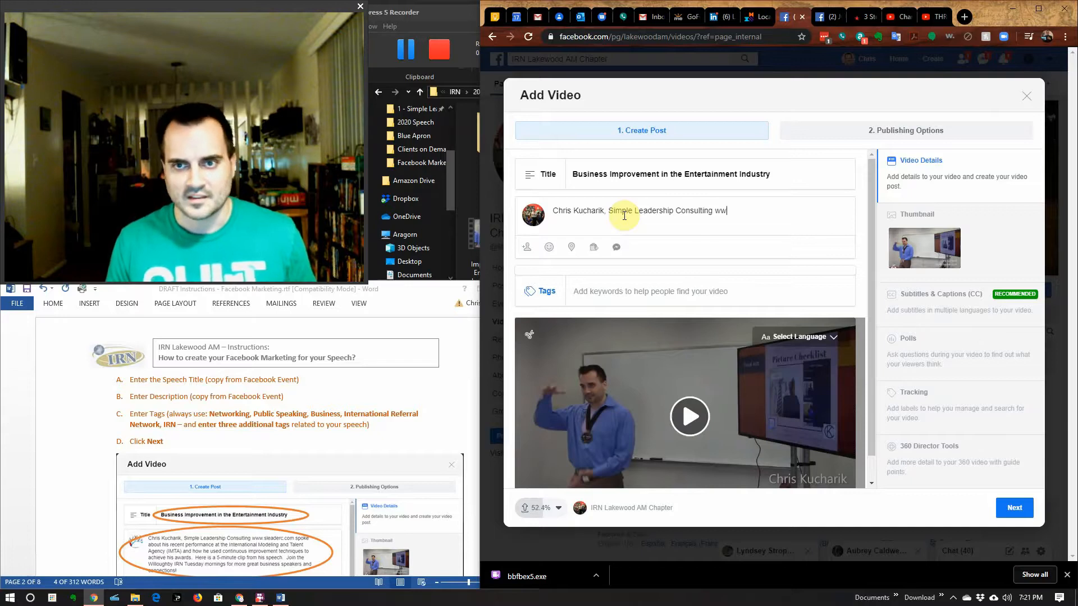
text(w.sleader)
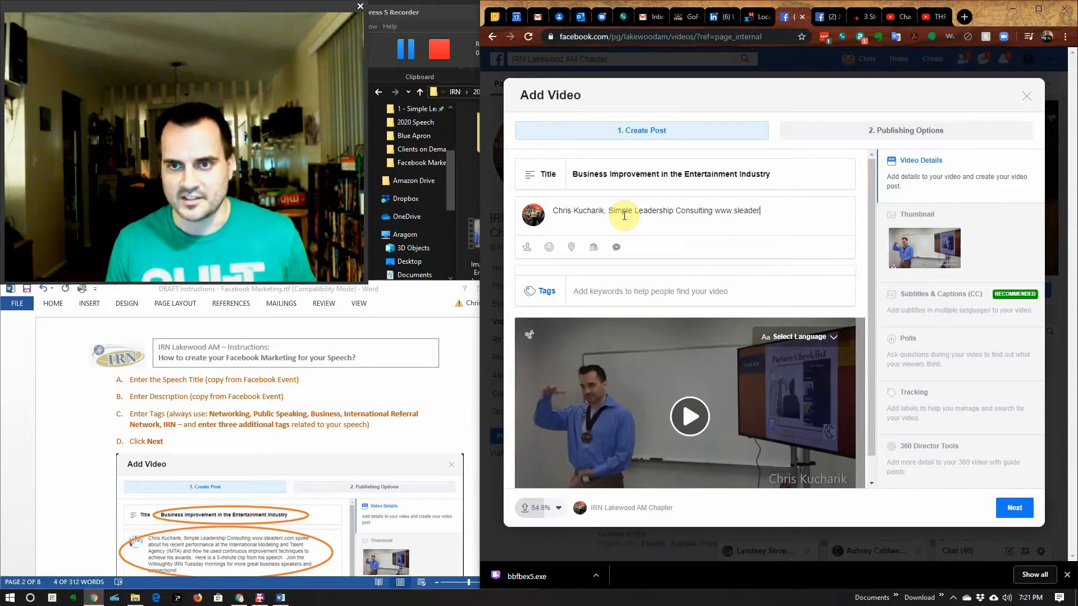
text(c.com speo)
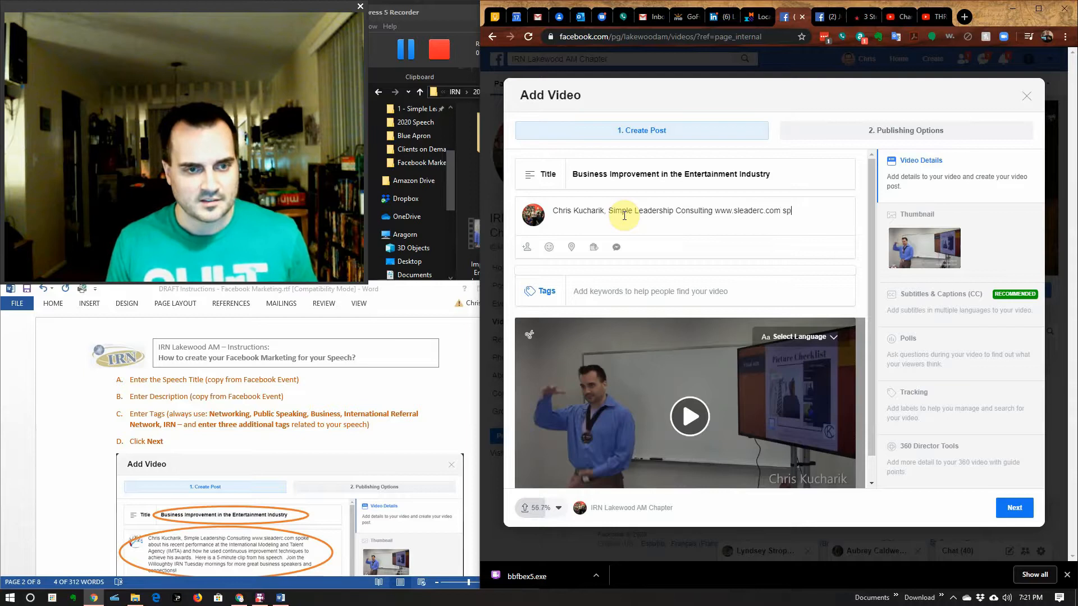
key(BackSpace)
key(BackSpace)
key(BackSpace)
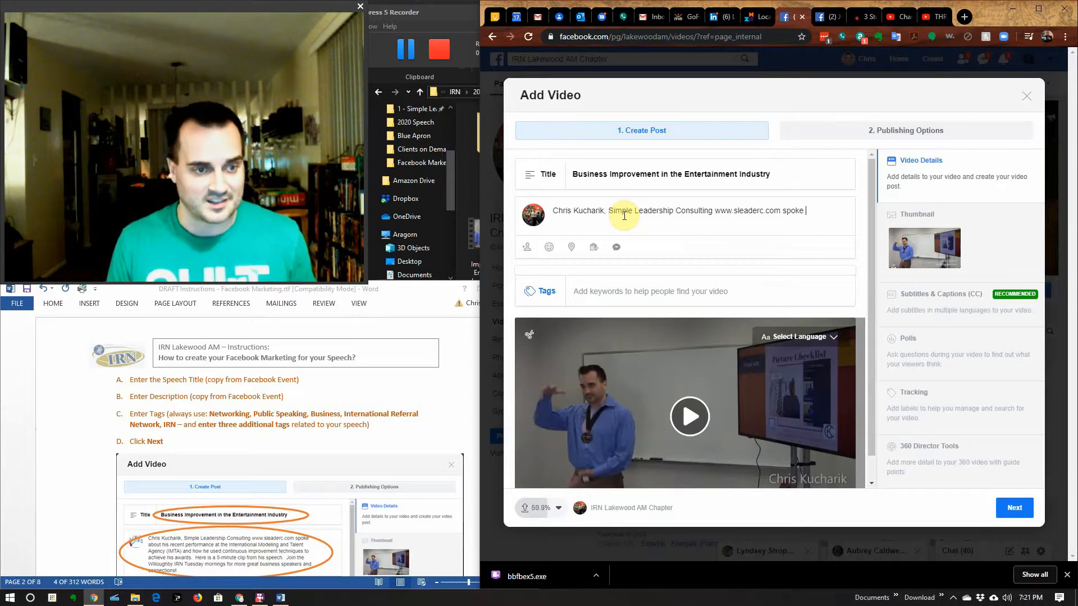
text(oke about)
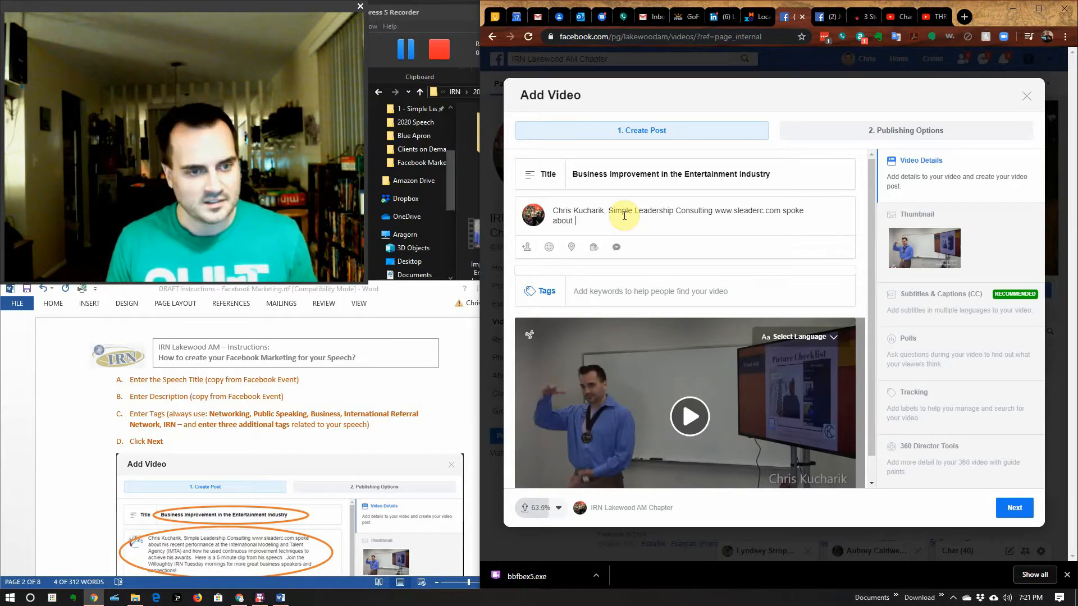
text( his re)
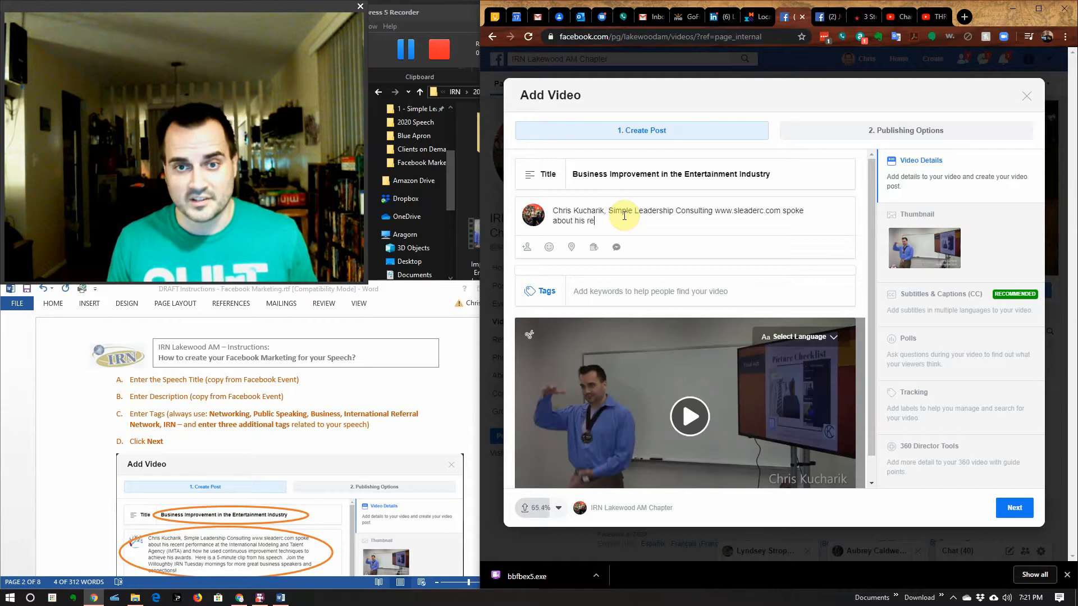
text(cent perfor)
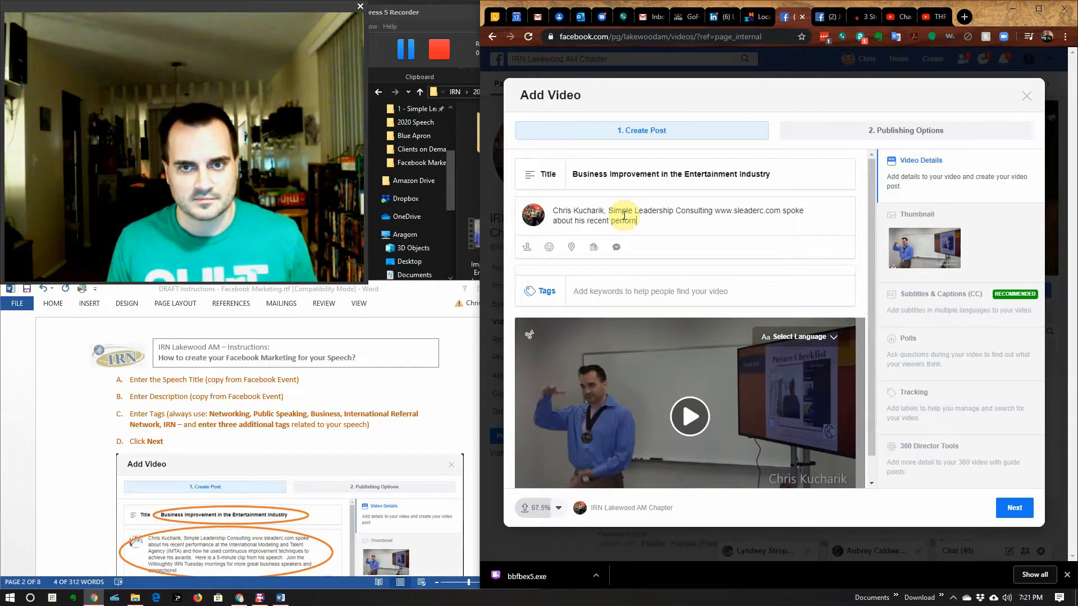
text(mance)
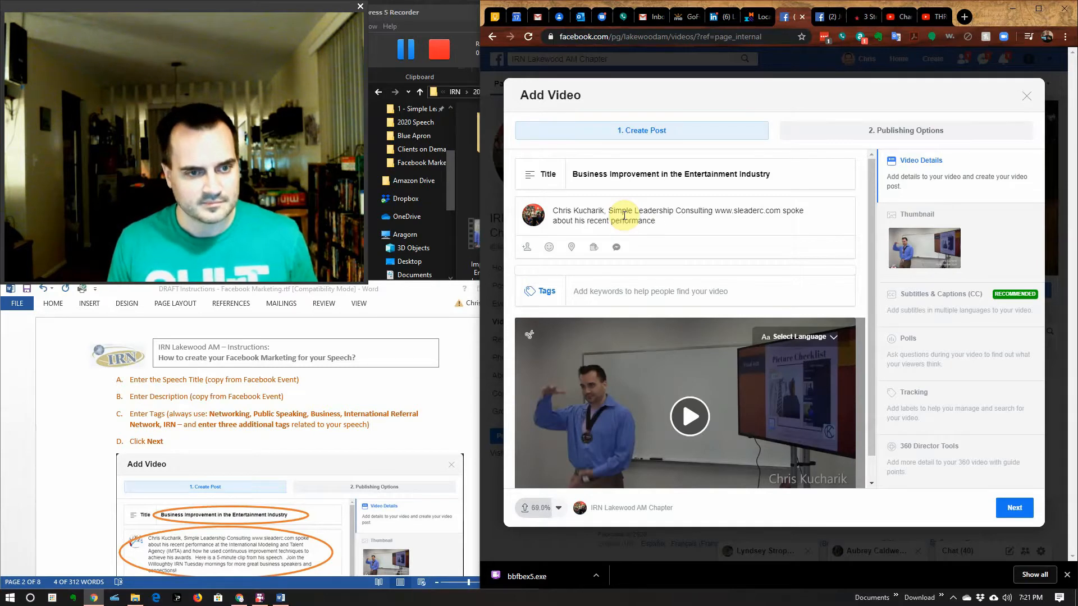
text( at the Int)
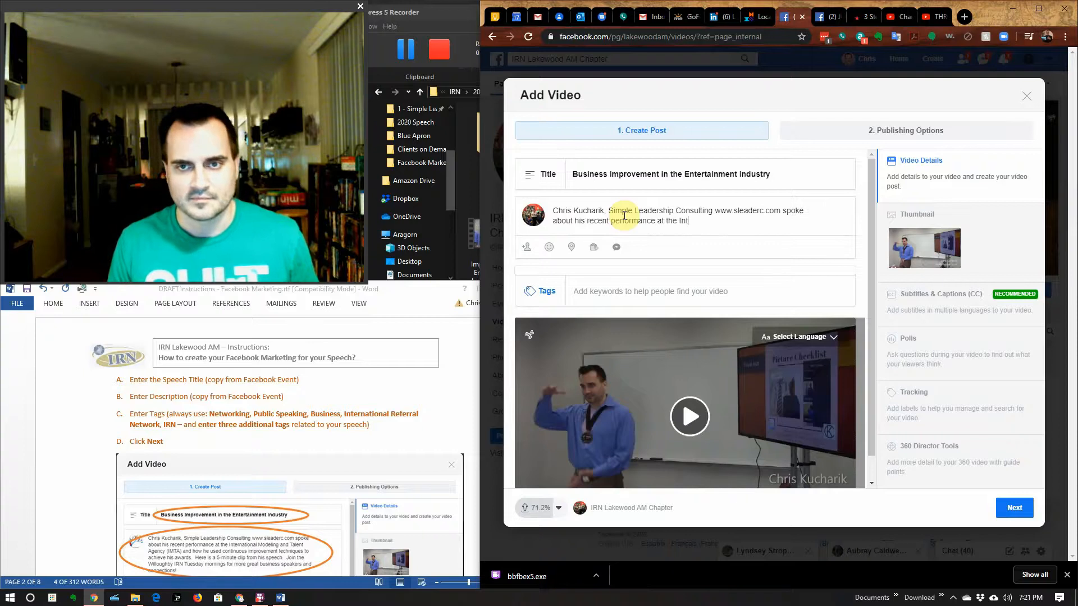
text(ernational Mode)
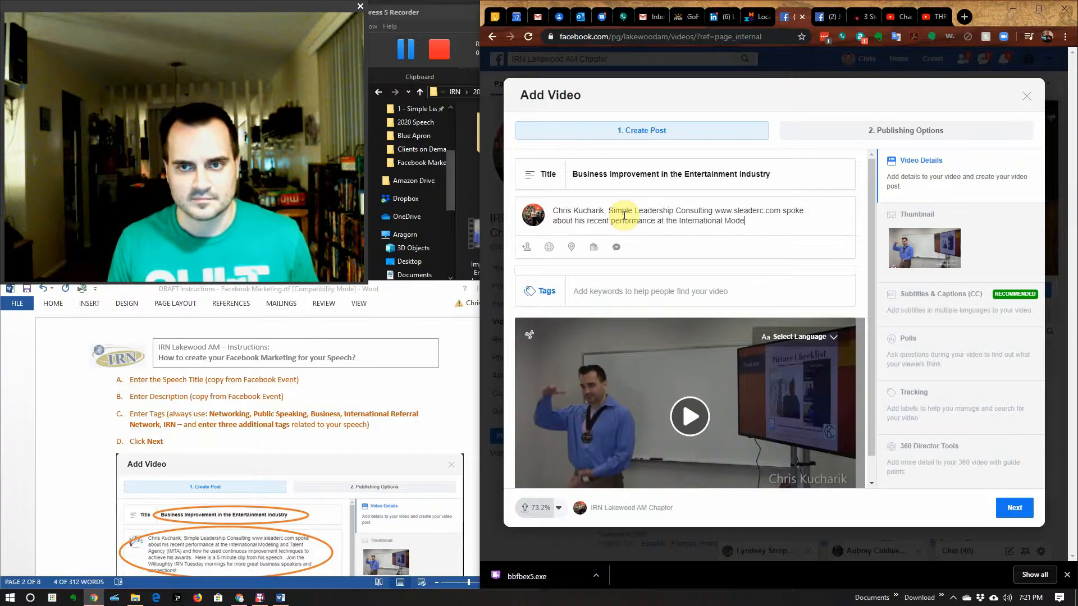
text(ling and Talent Agen)
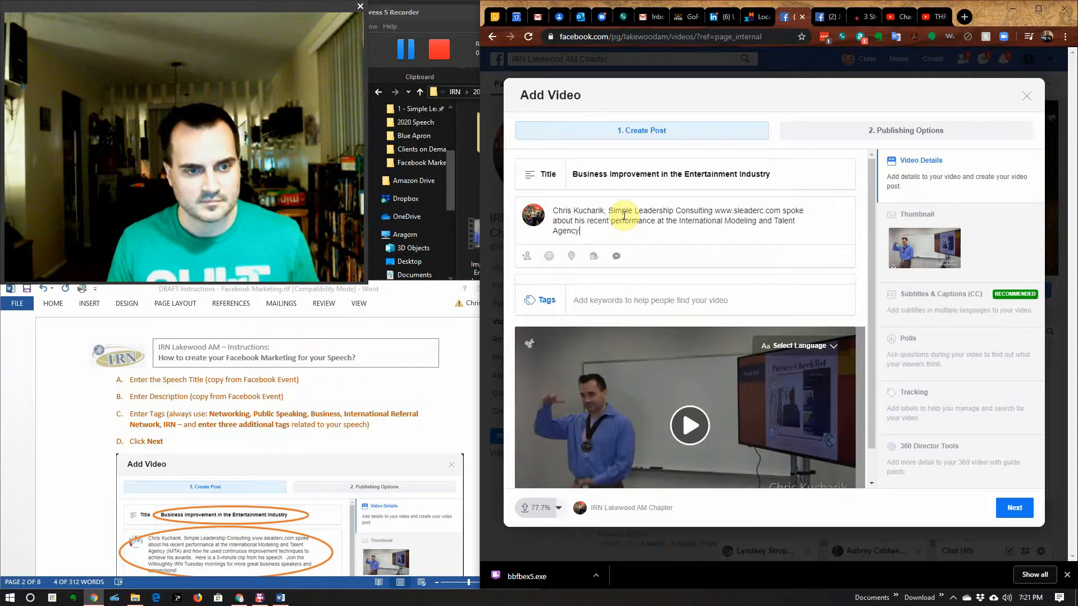
text(cy (IMTA))
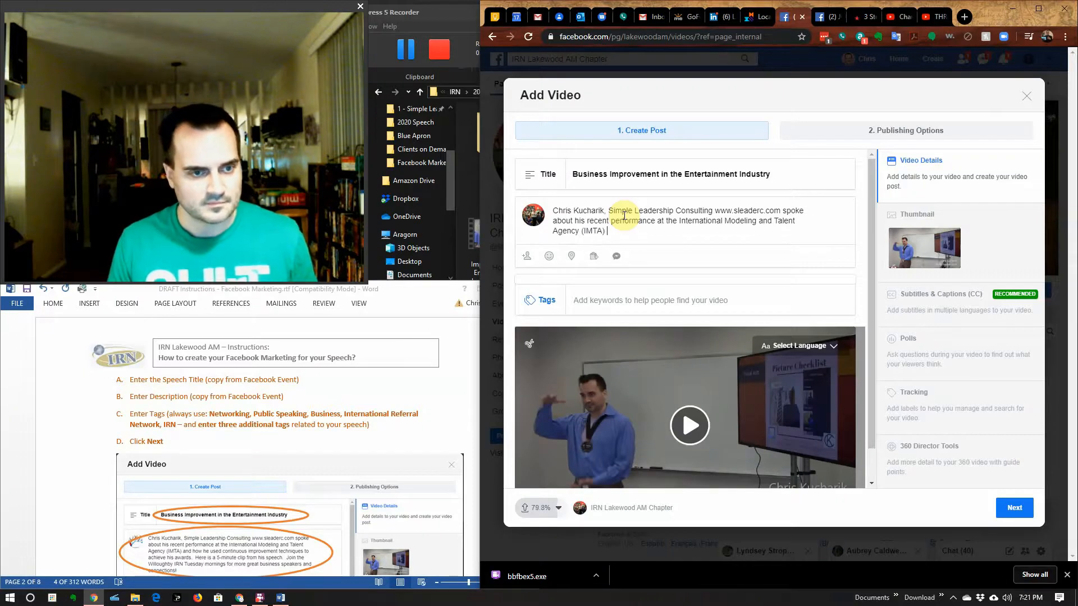
text( and how he)
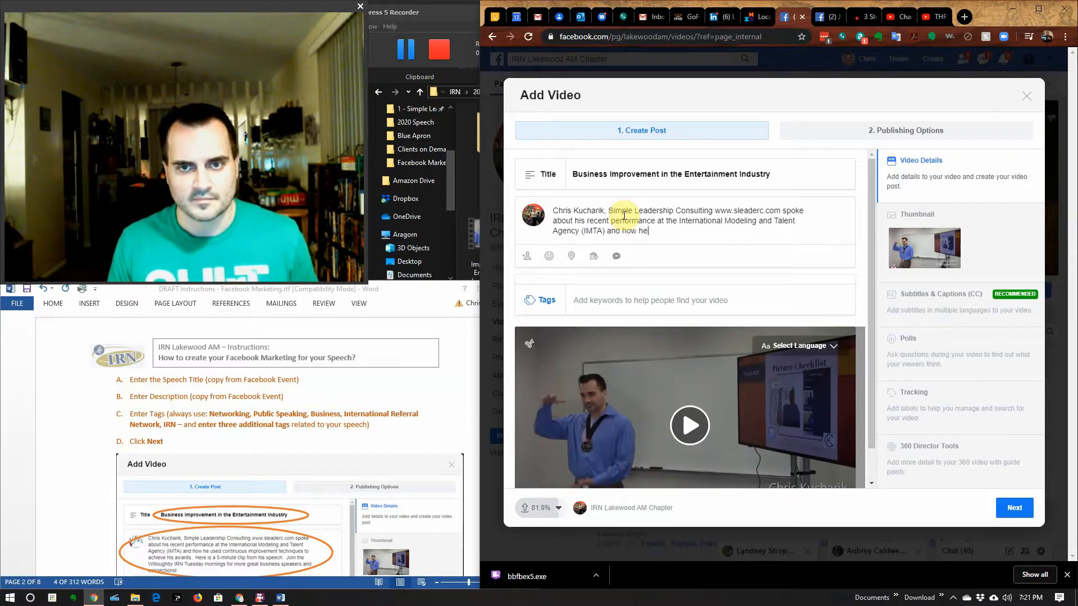
text( used cont)
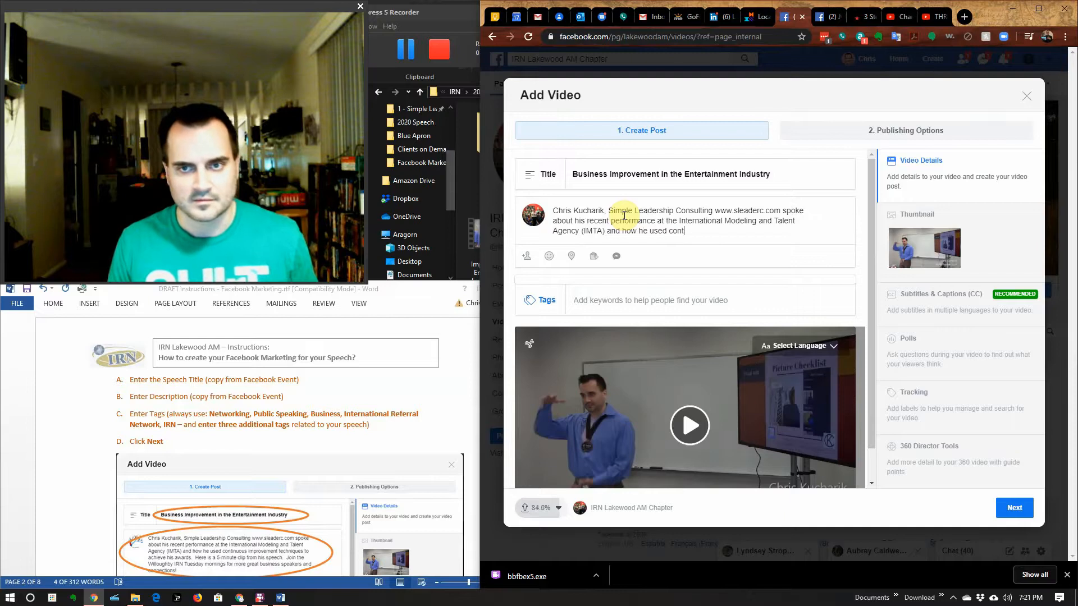
text(inuous improv)
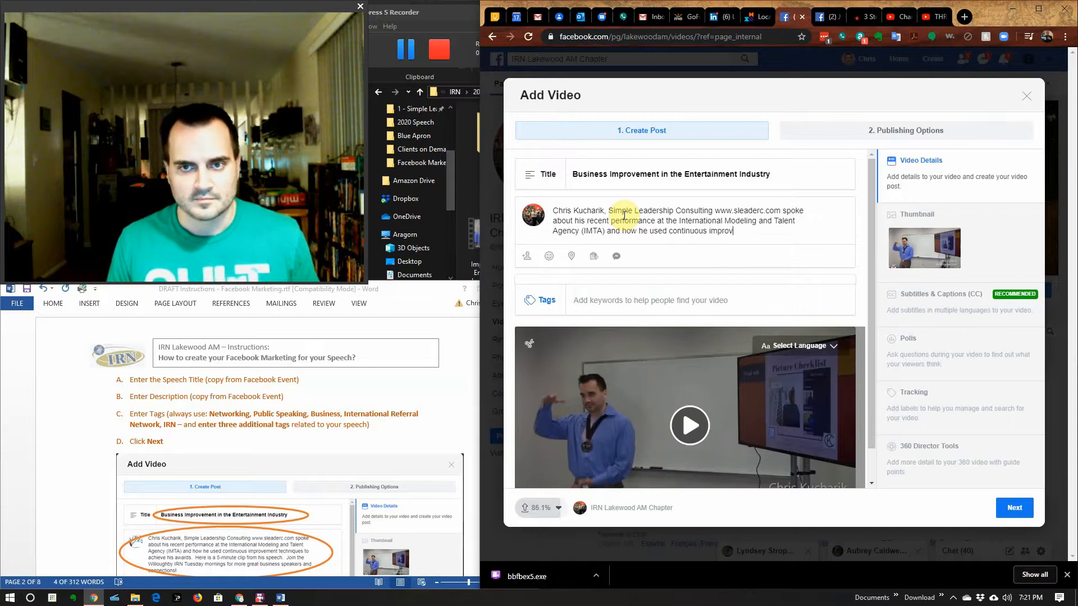
text(ement tech)
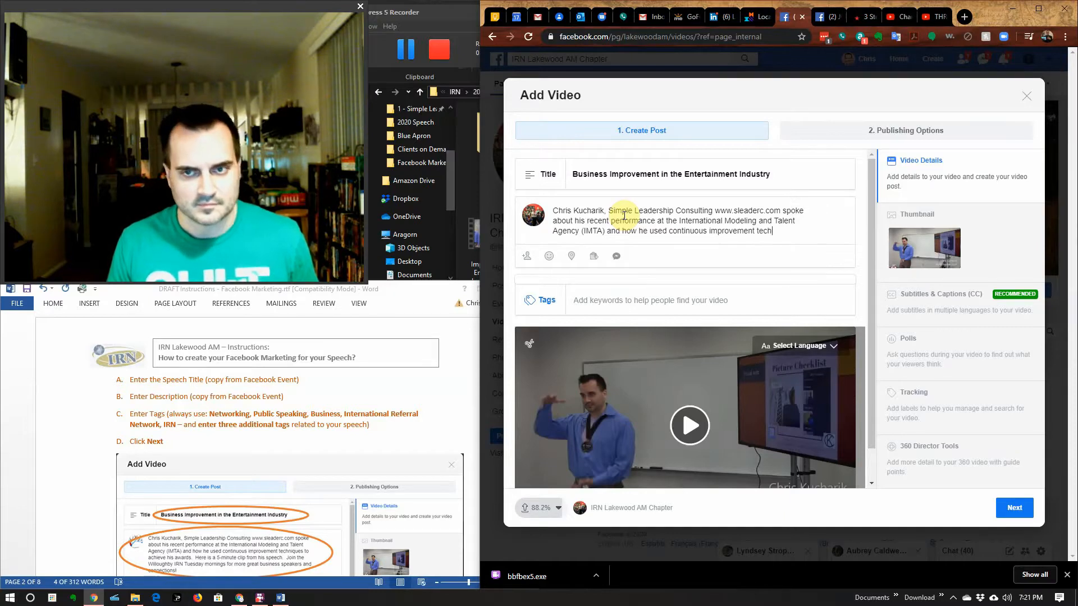
text(niques to )
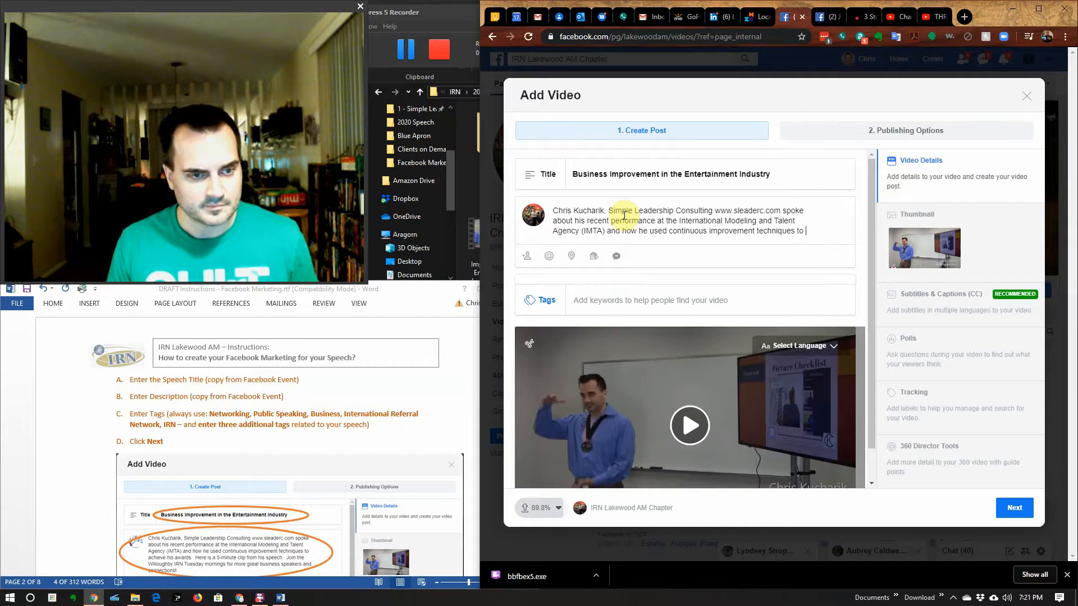
text(achieve h)
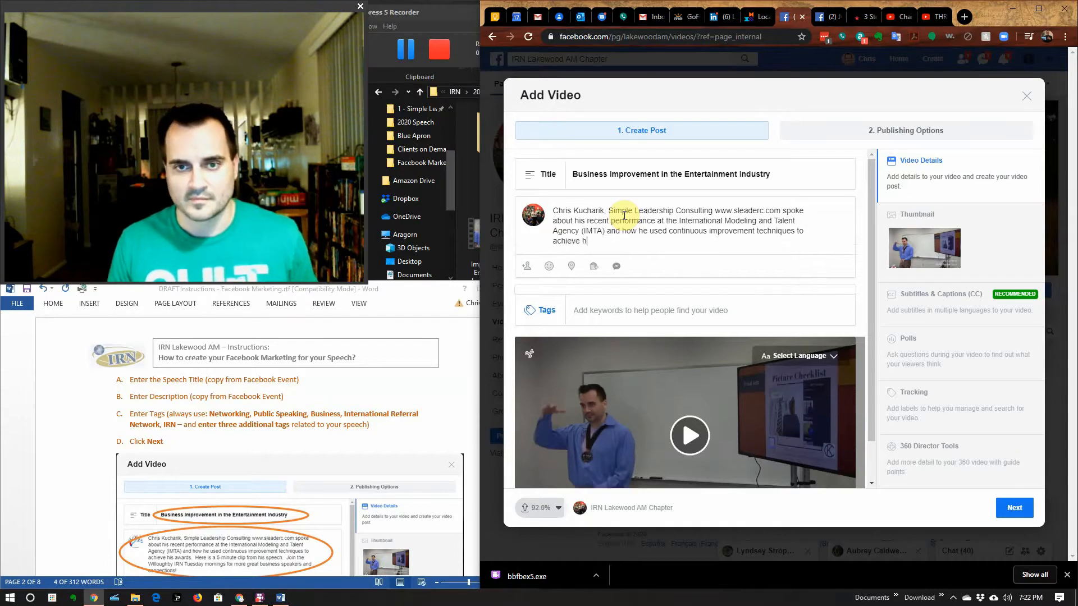
text(is awards)
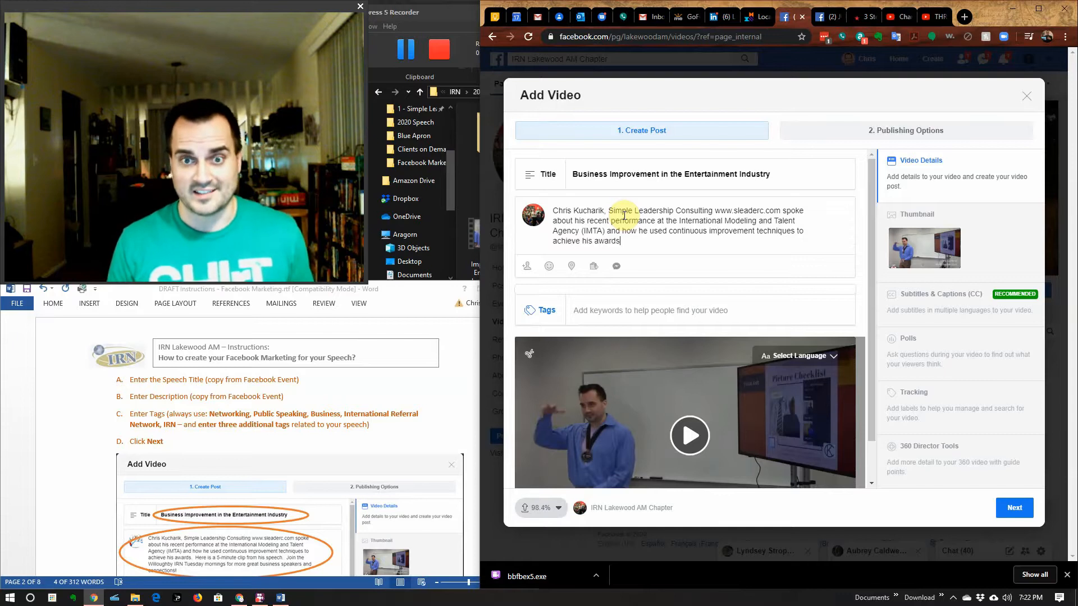
Step: Add 'Here's a 5-minute clip from his speech' and the Friday-morning Lakewood AM IRN invitation to the description
text(.)
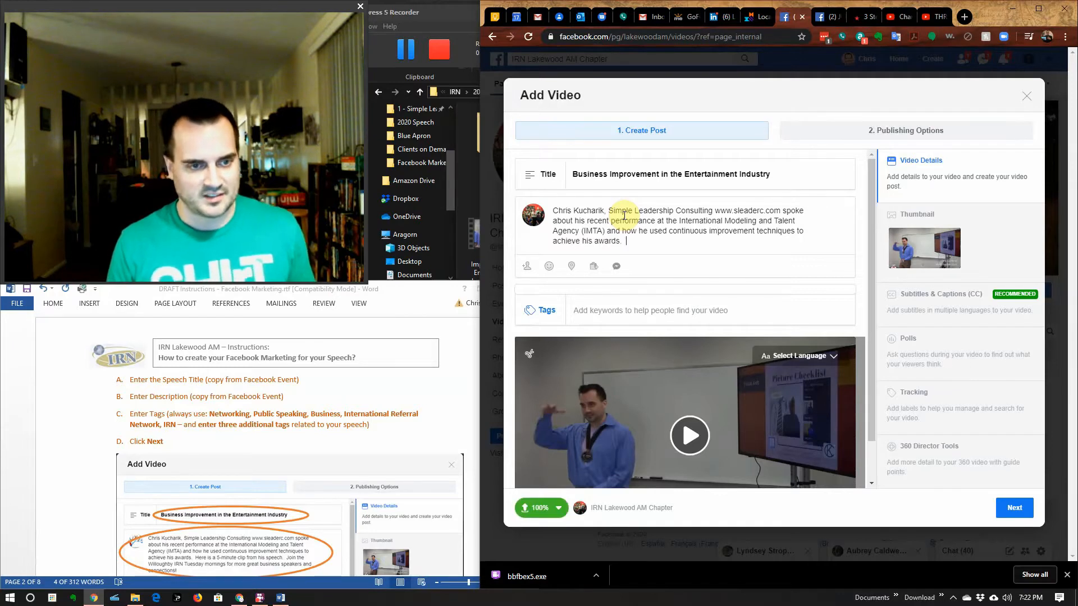
text(  Here)
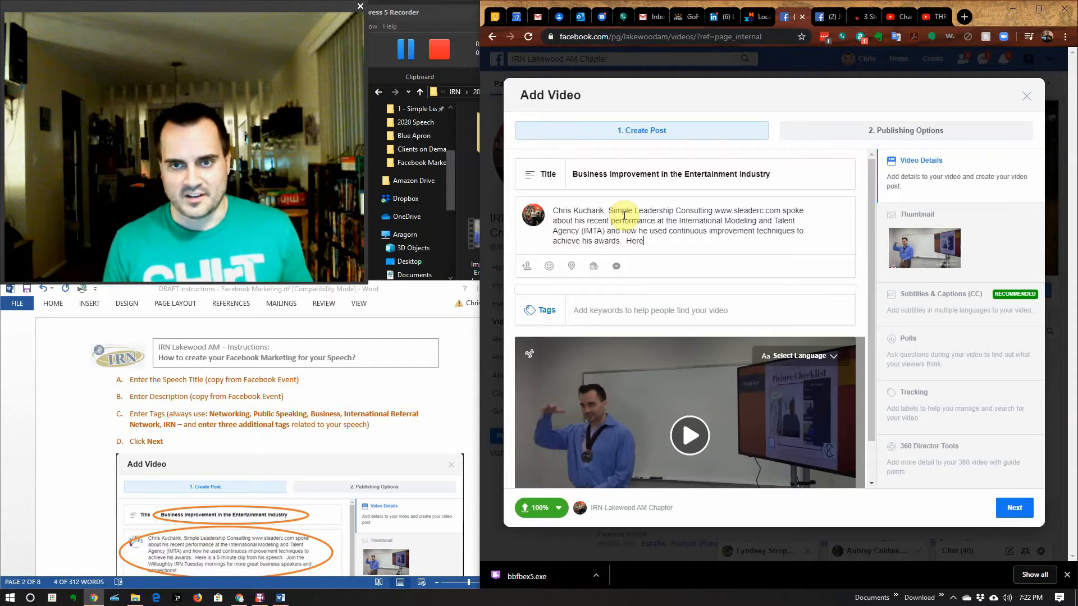
text('s a)
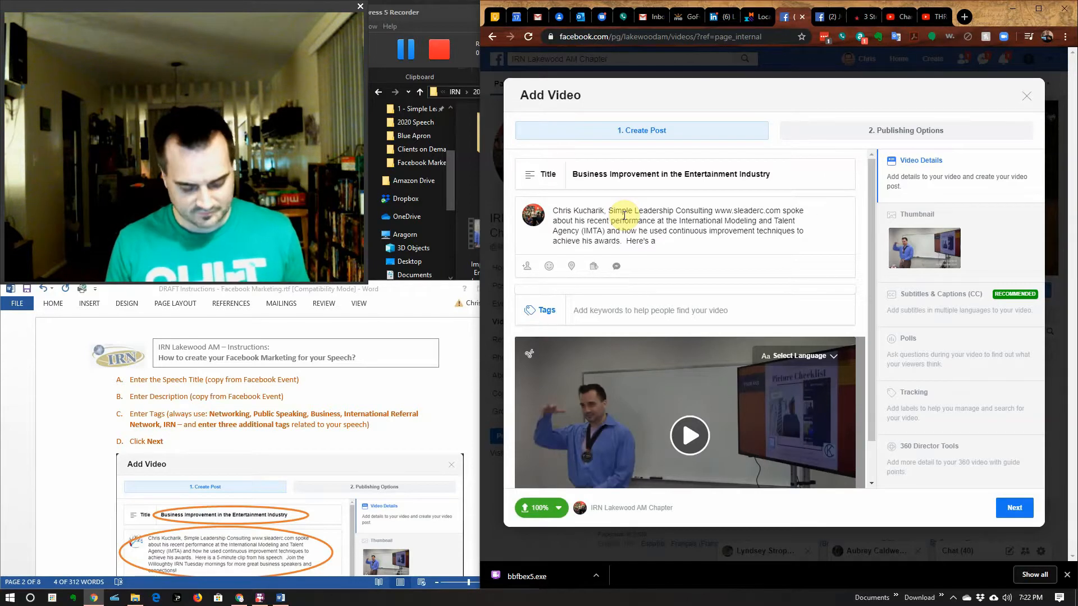
text(5-minute cl)
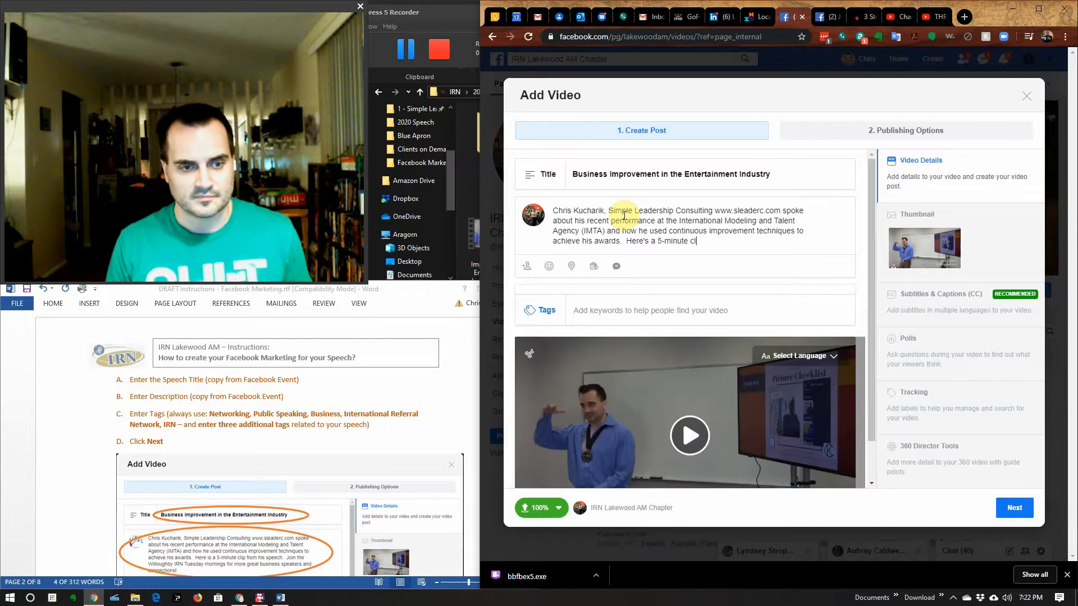
text(ip from his sp)
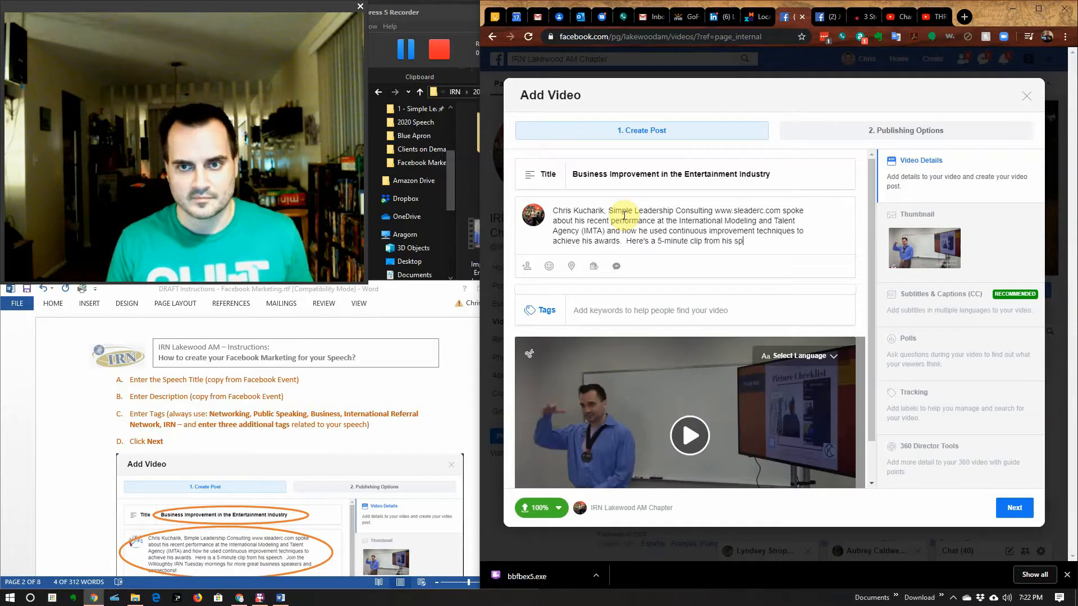
text(eech.  Join)
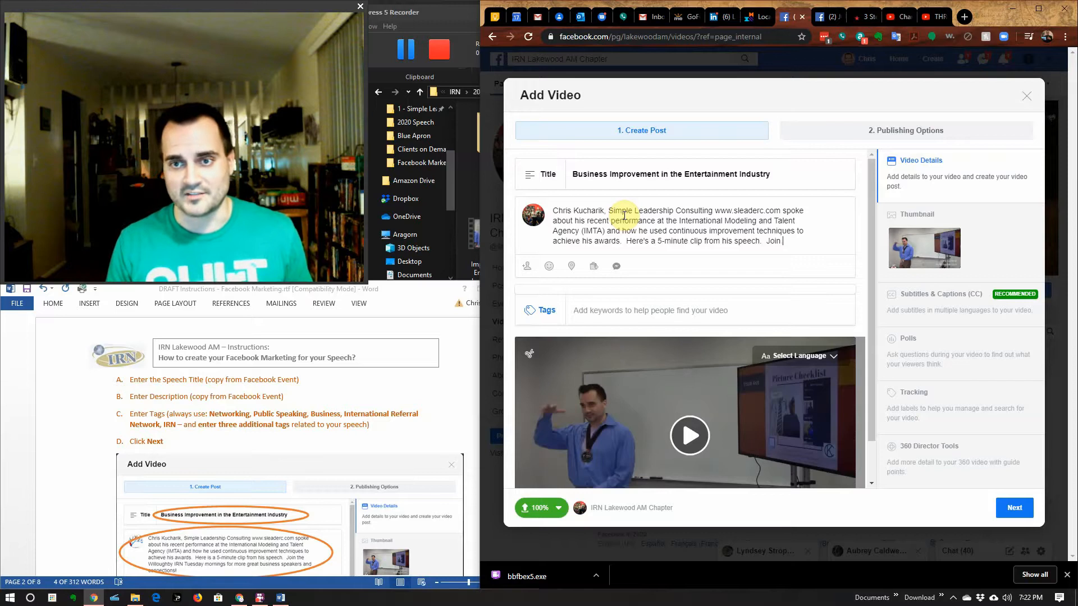
text( the Lakewo)
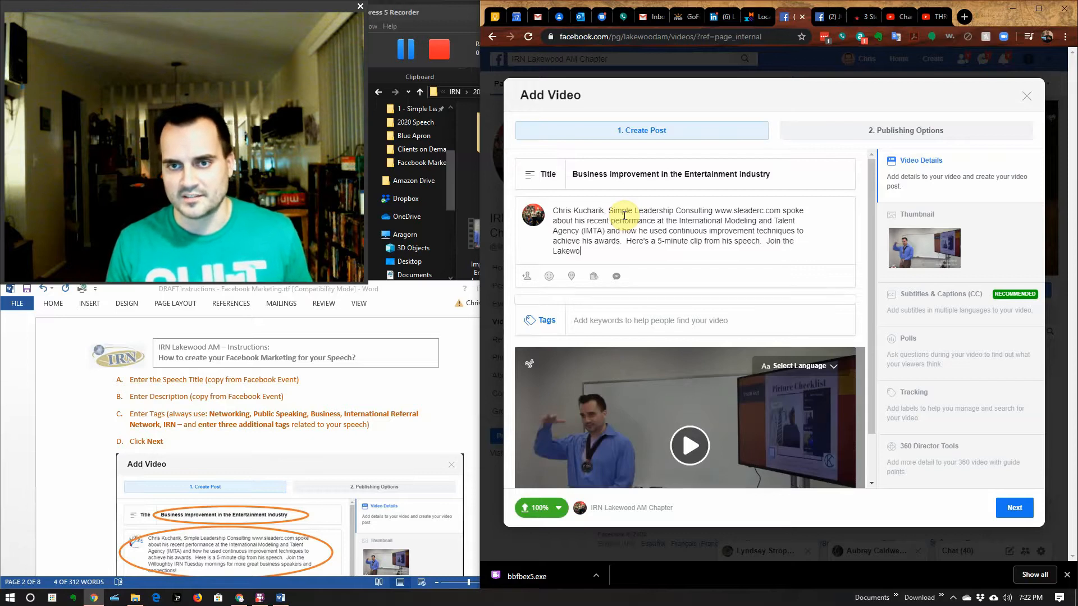
text(od AM IRN)
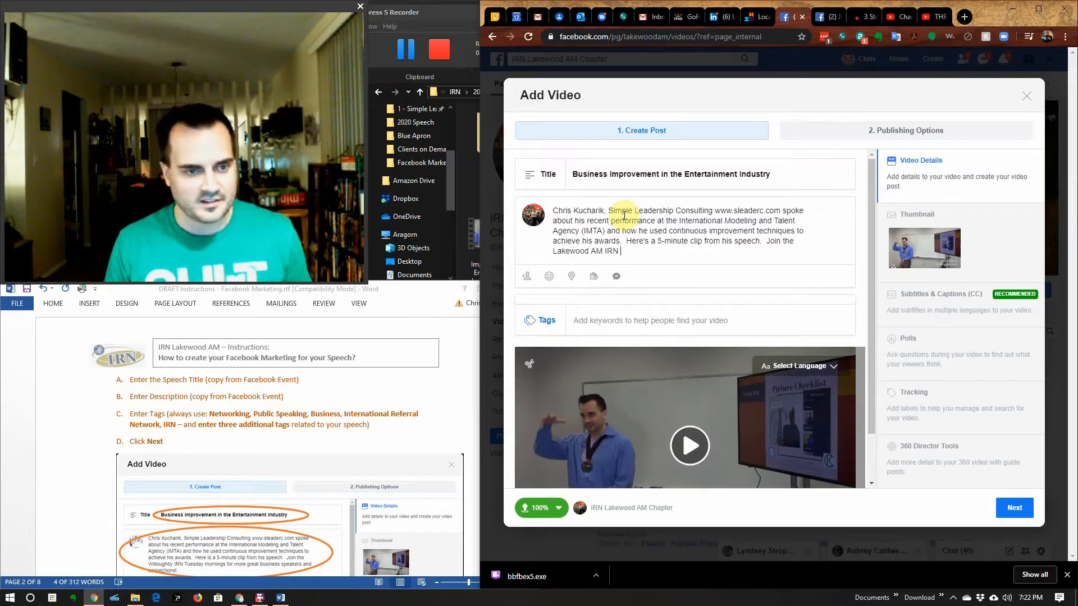
text( Friday mo)
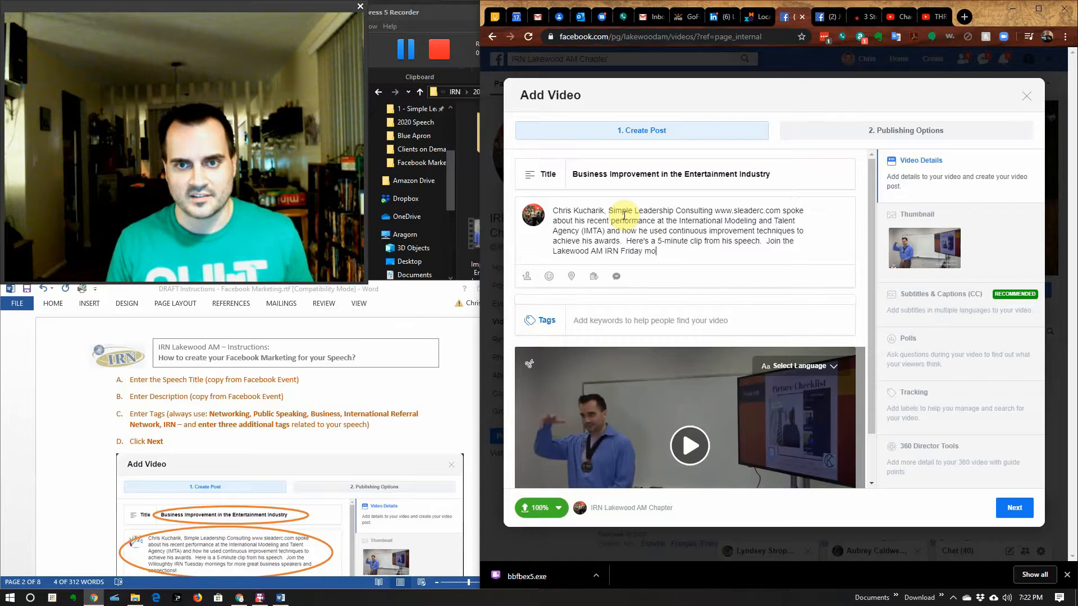
text(rnings for)
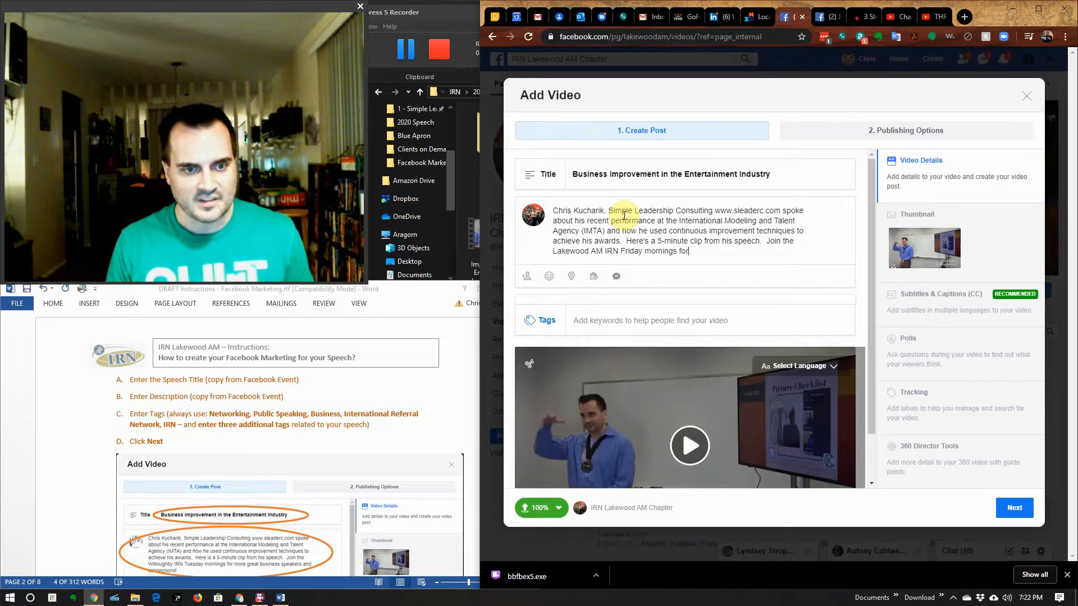
text( more great )
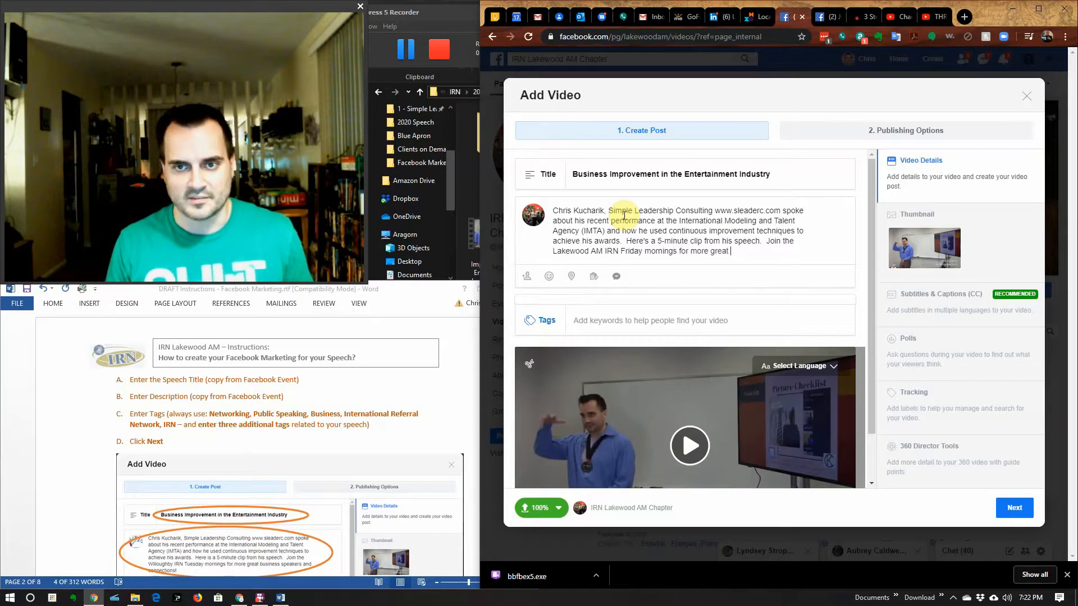
text(business)
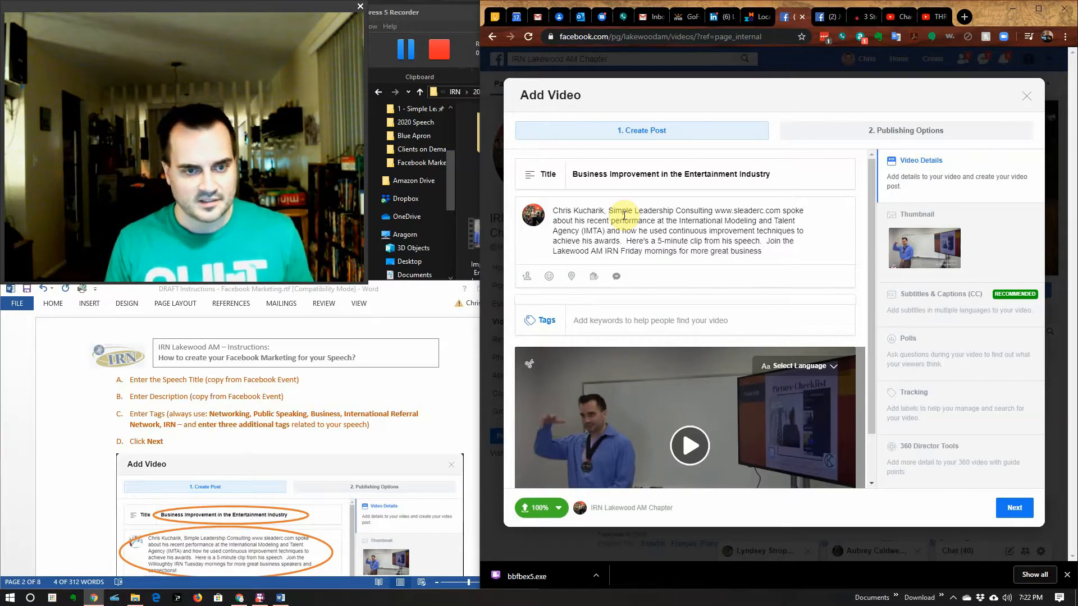
text( speakers an)
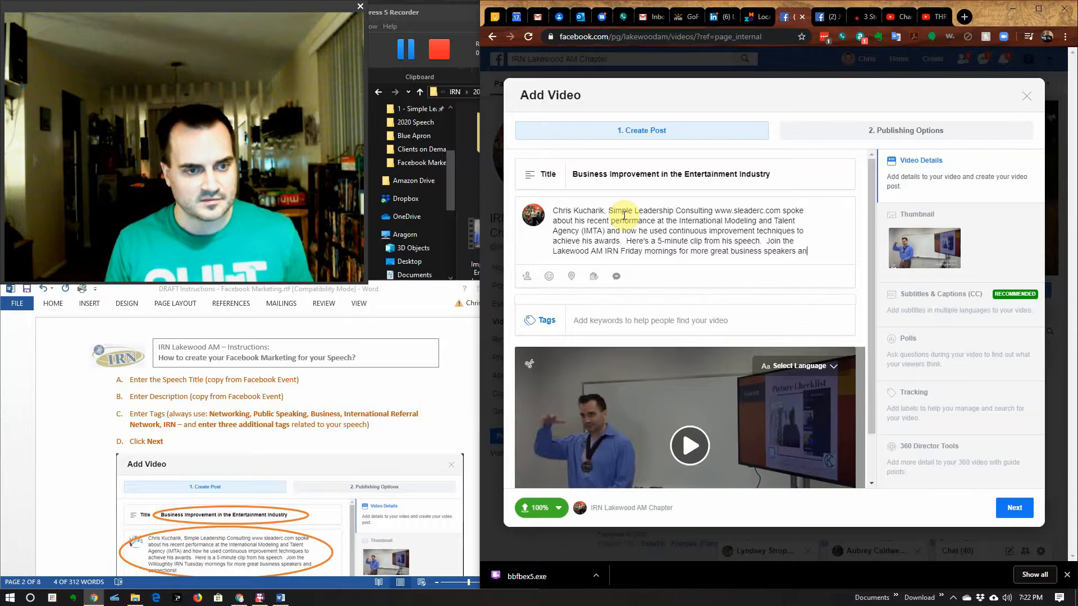
text(d connections)
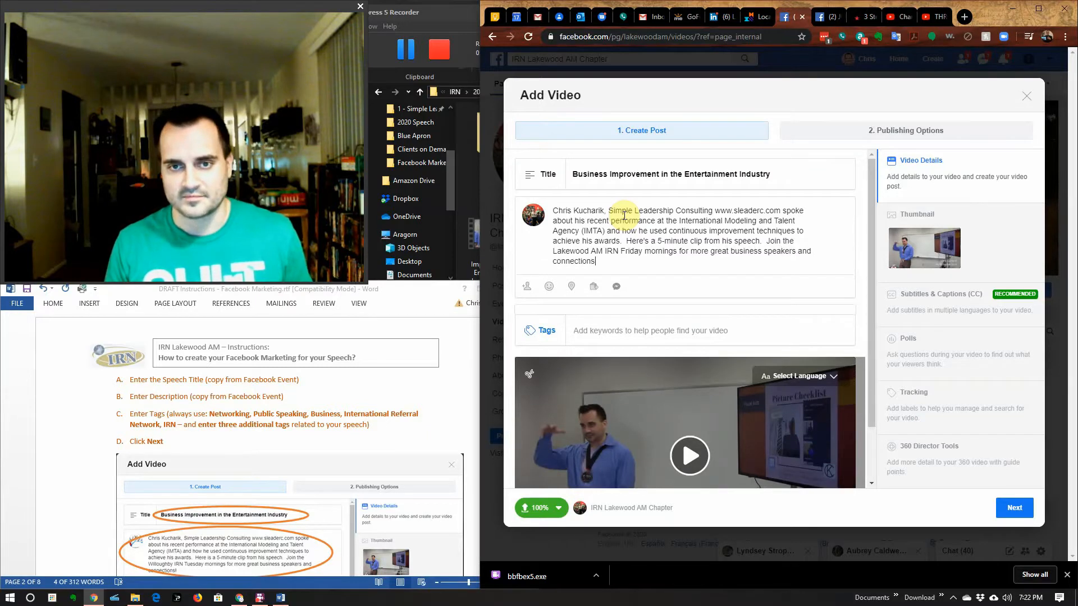
text(!)
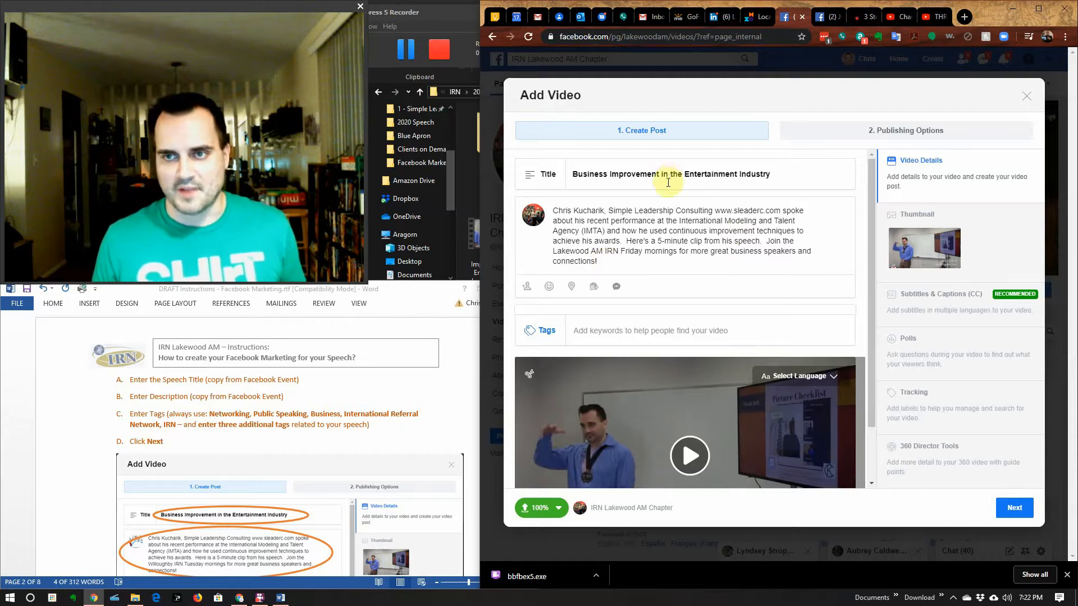
scroll(352, 490, down, 1)
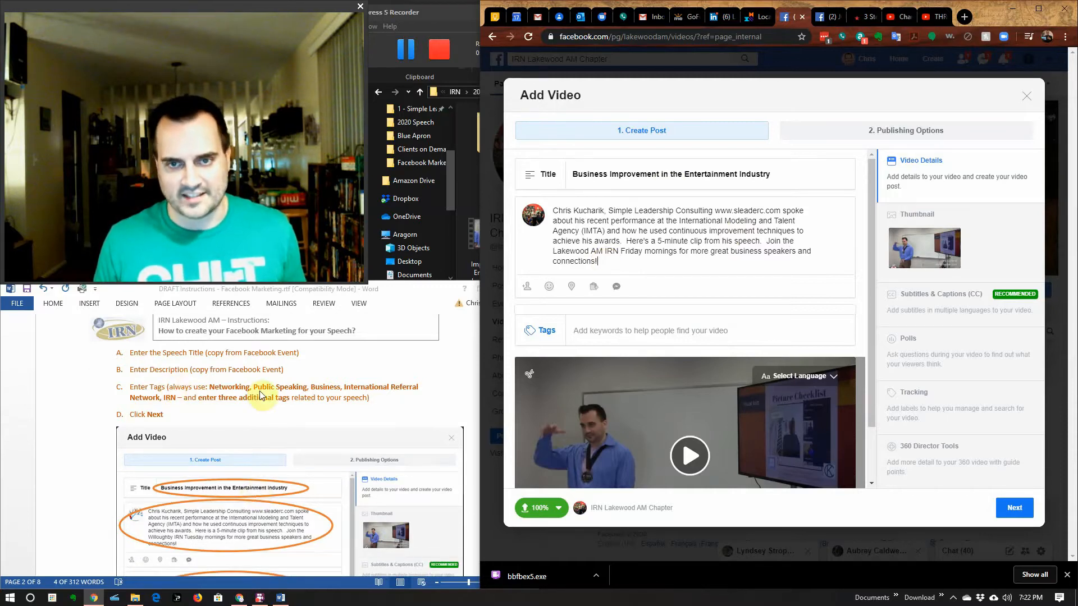
Step: Enter the tags Networking, Public Speaking, Business, International Referral Network and IRN
click(584, 337)
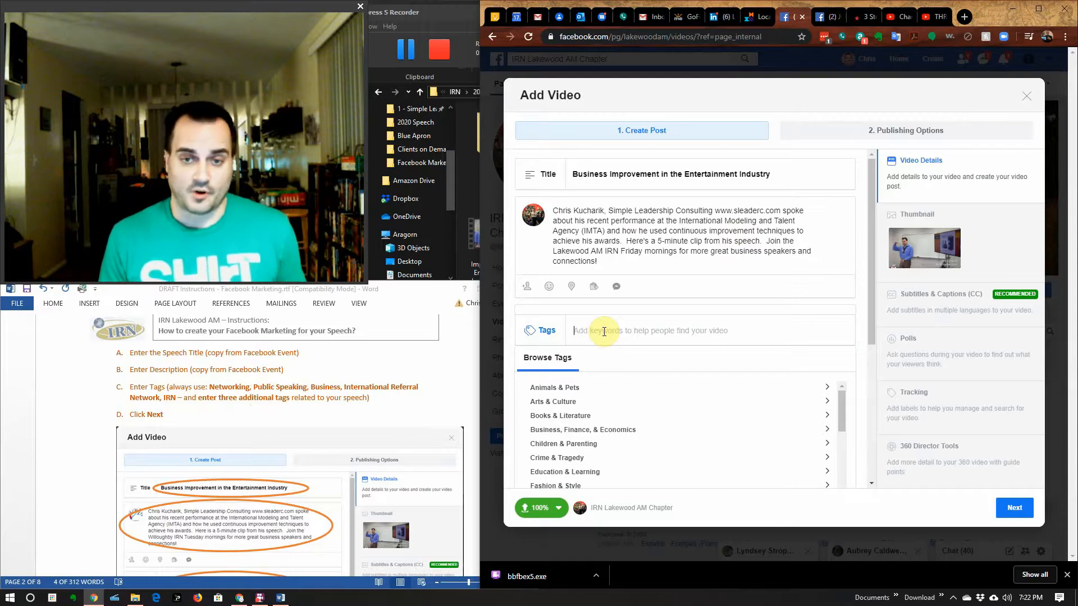
text(Net)
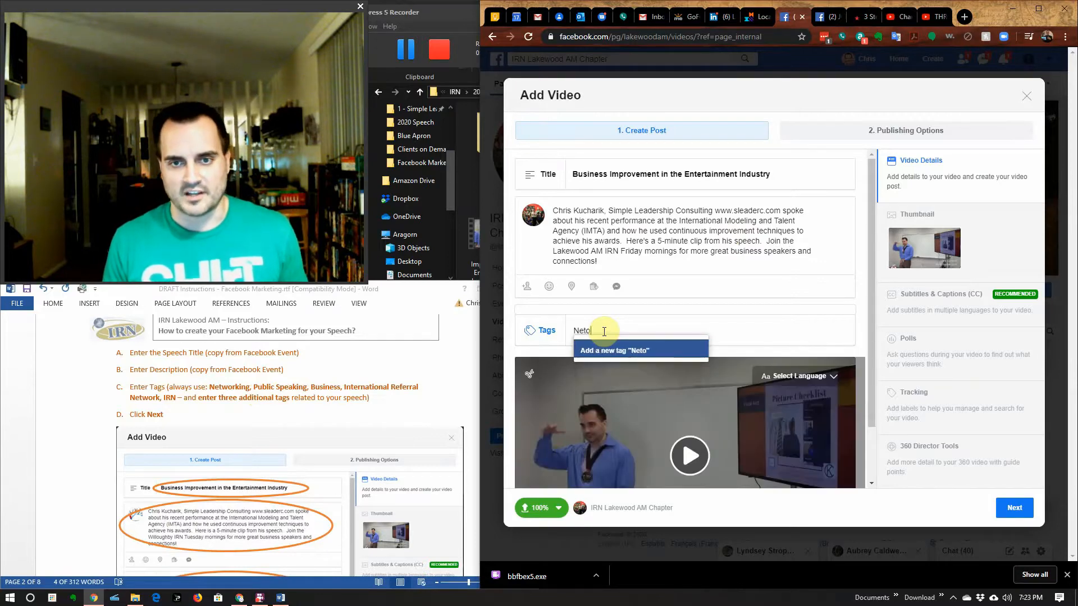
text(work)
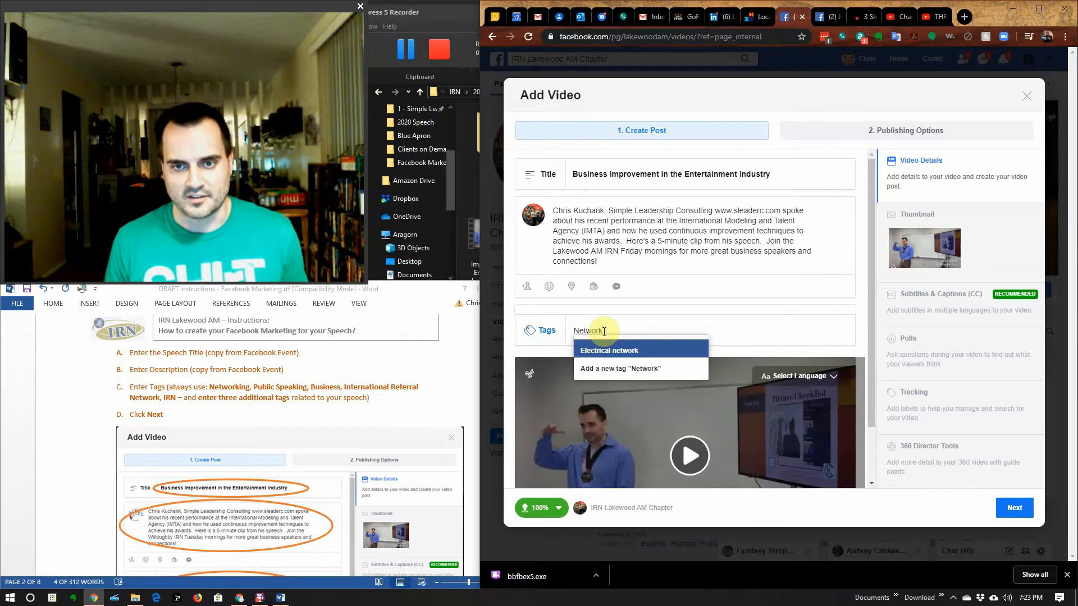
text(ing)
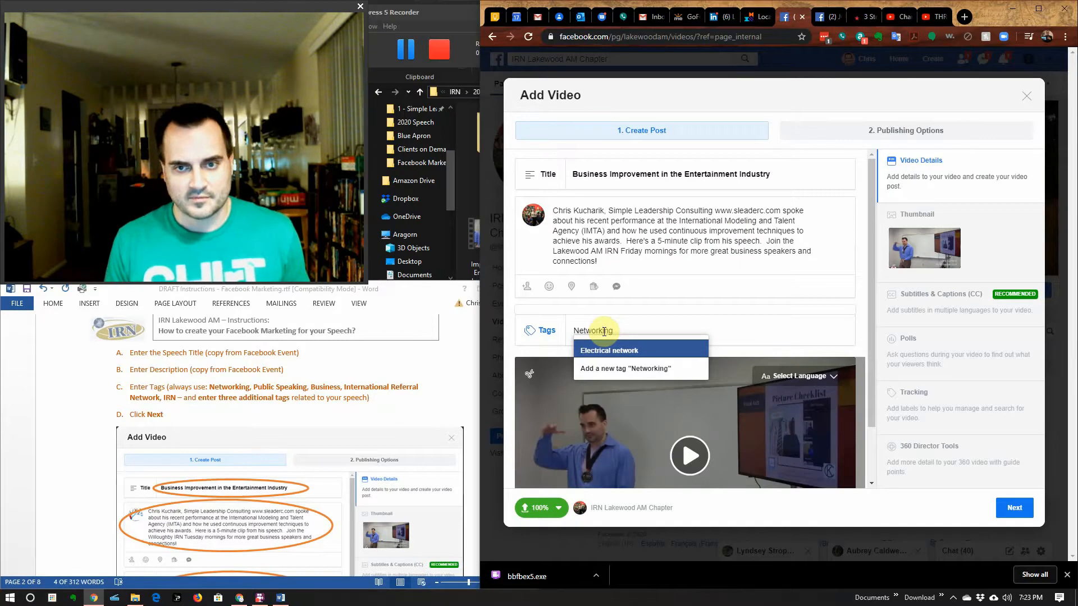
text(,)
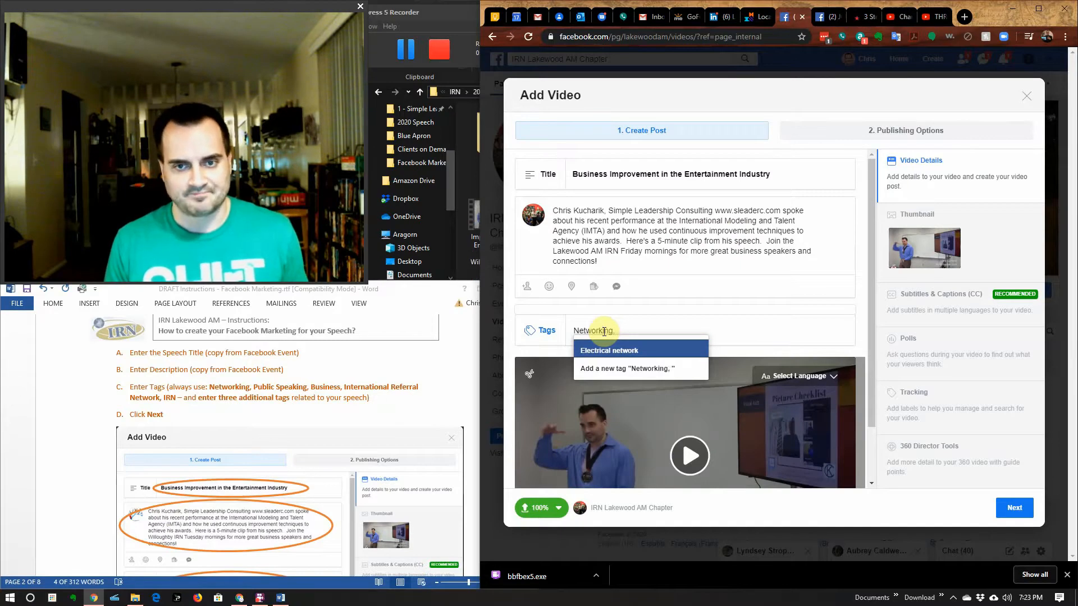
text( P)
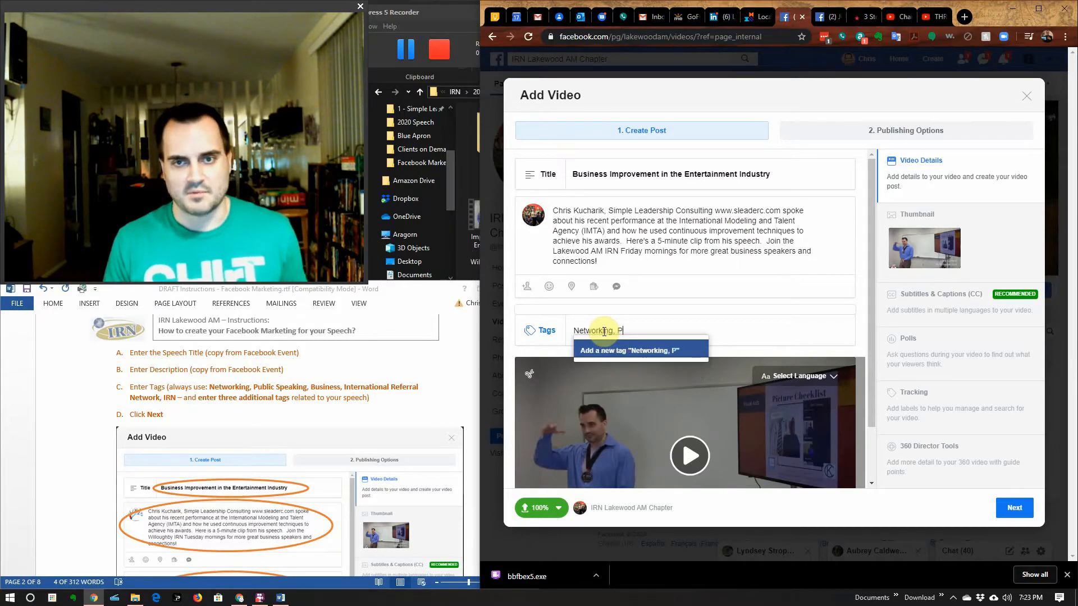
text(ublic Speak)
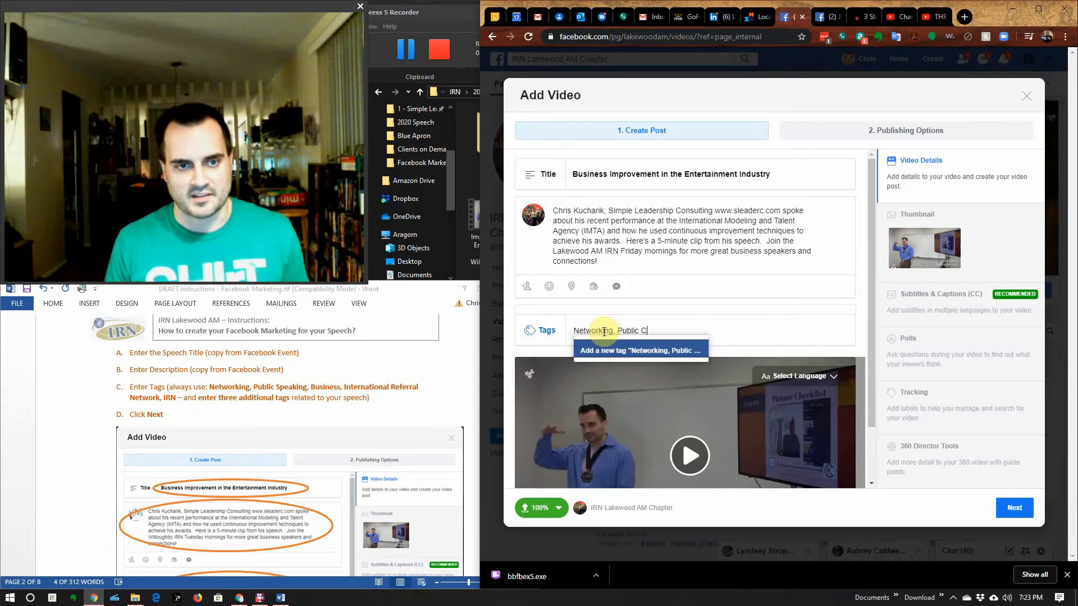
text(ing)
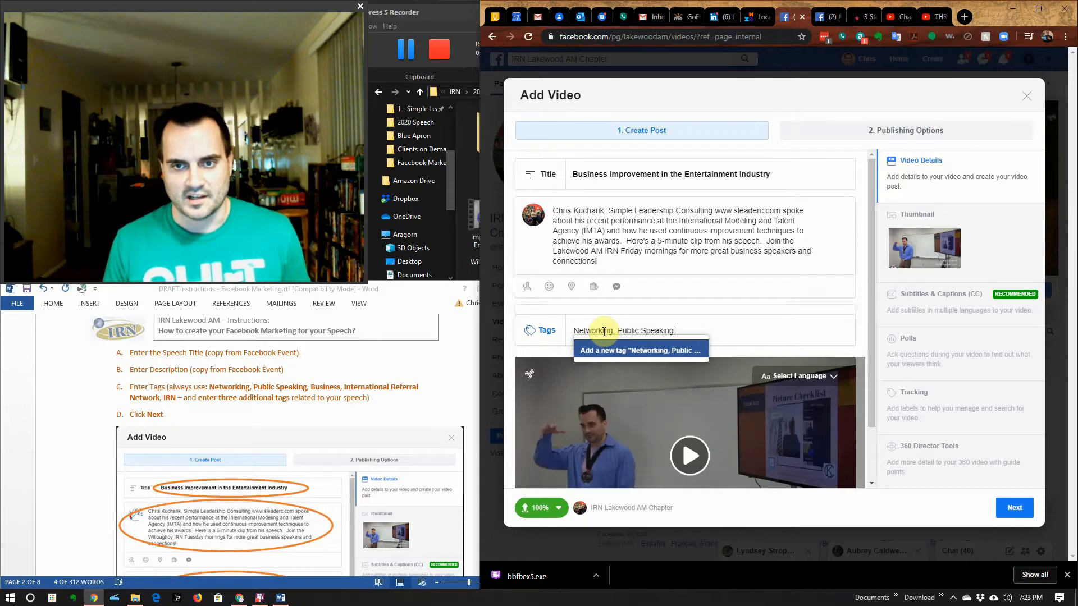
text(, Busine)
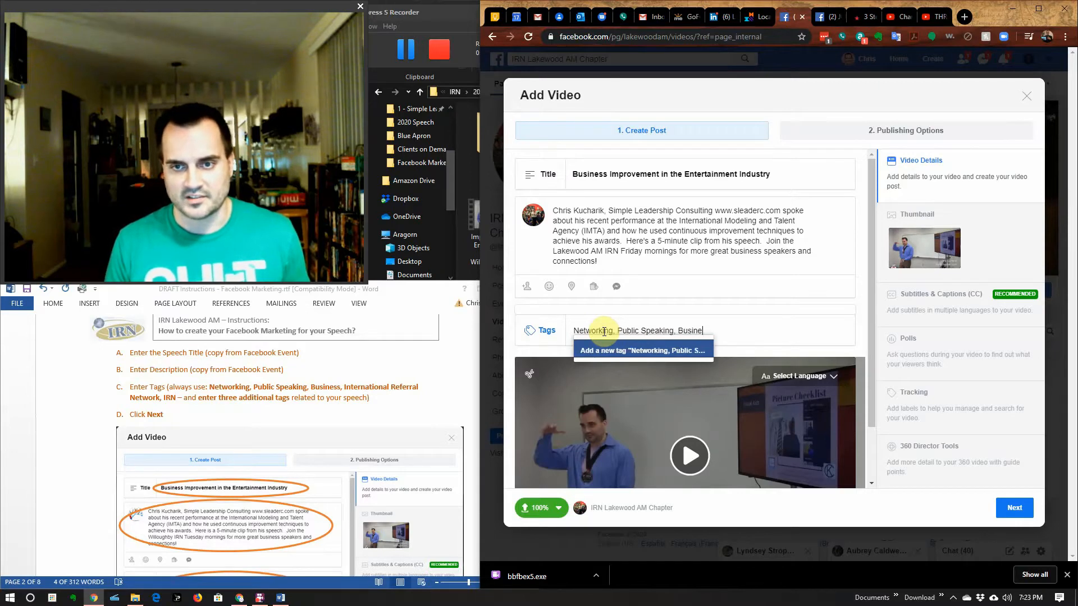
text(ss, Int)
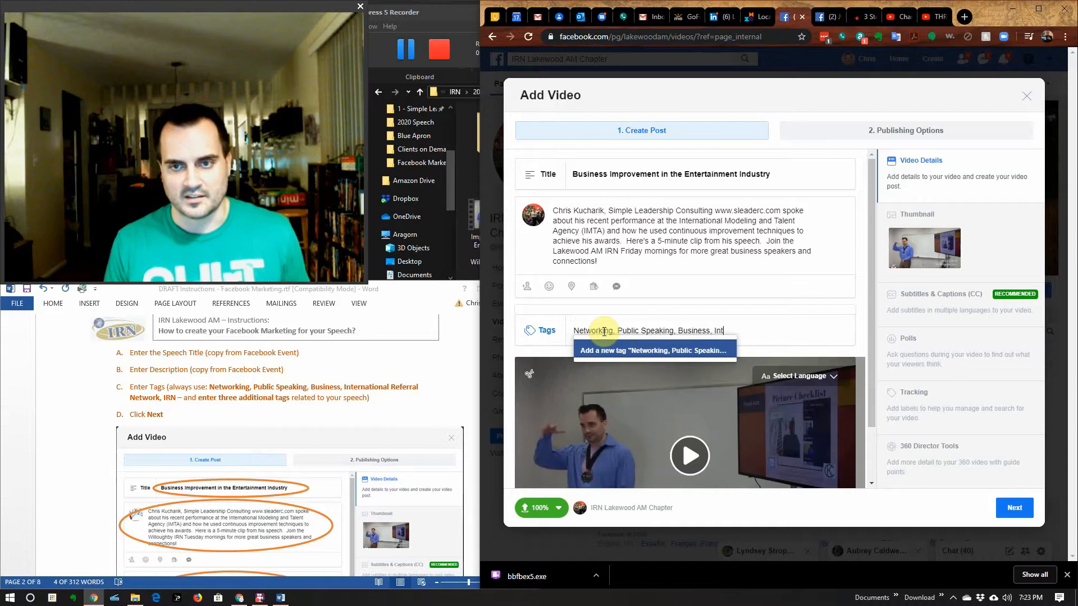
text(ernational Referral)
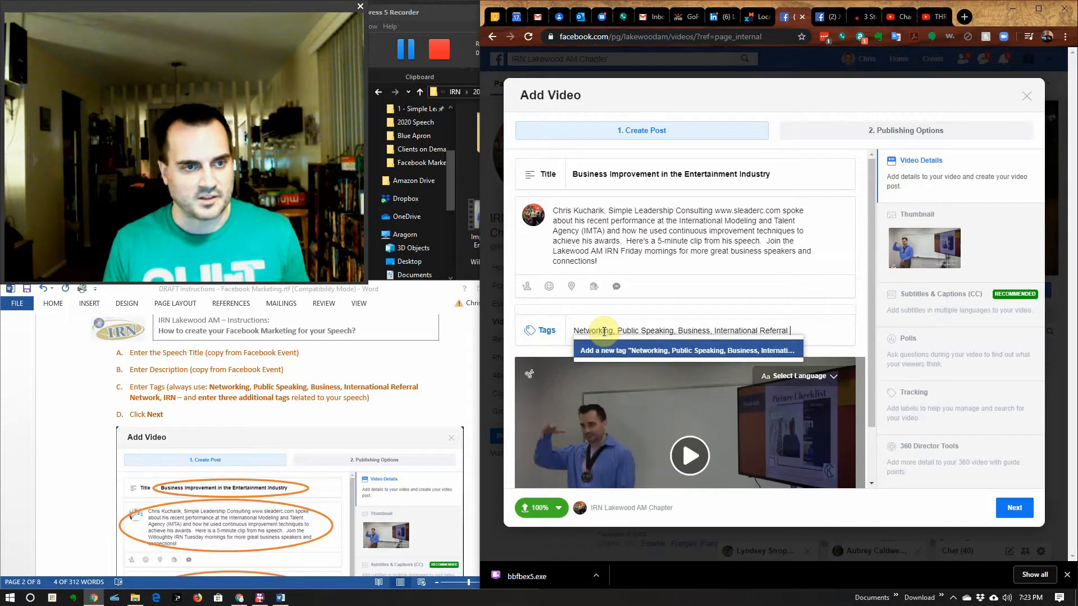
text( Network)
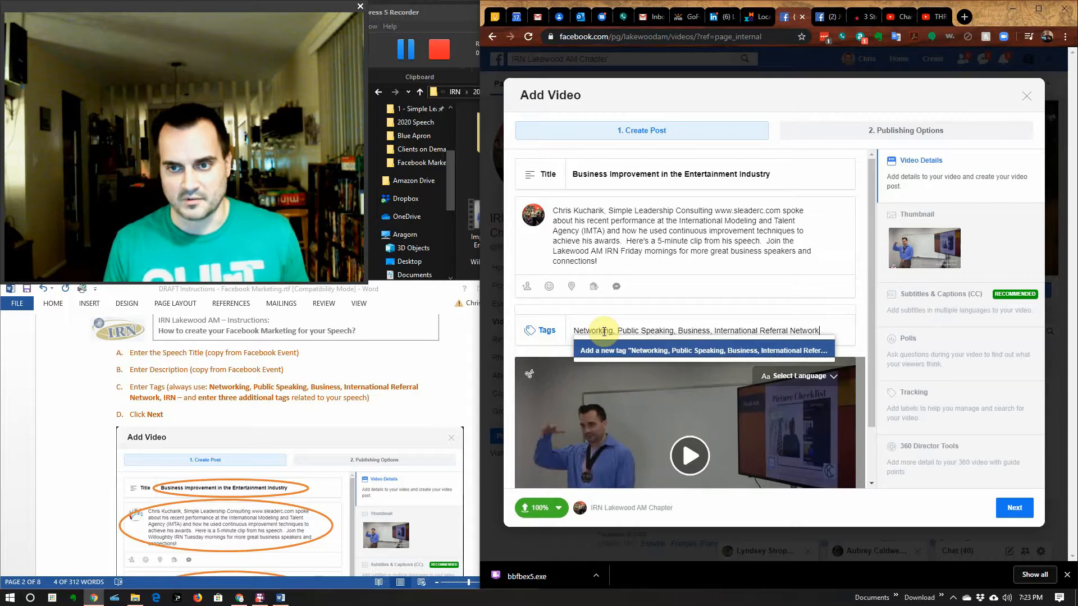
text(, IRN,)
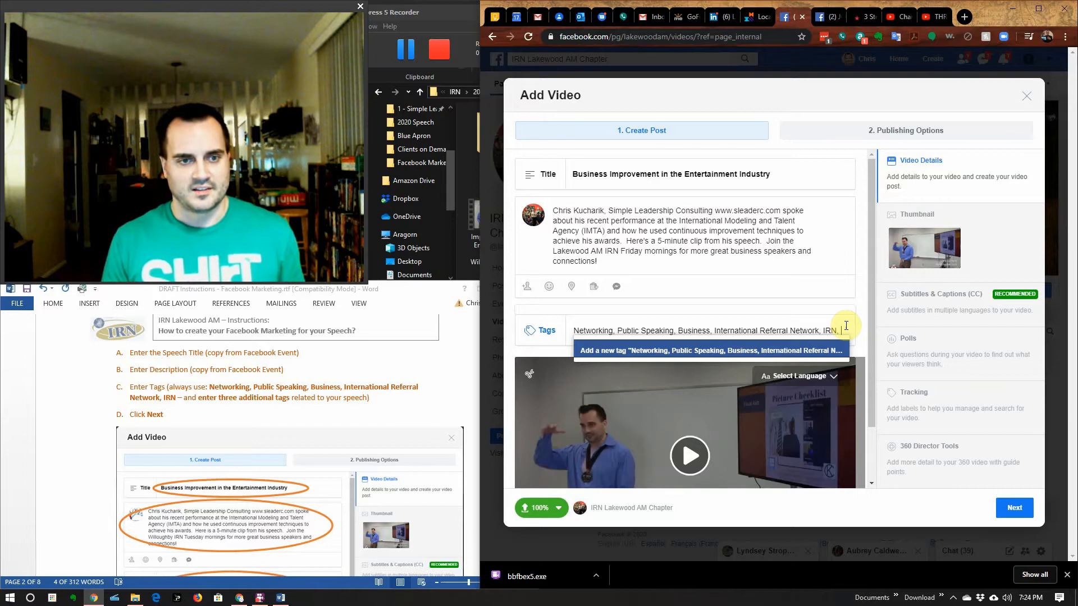
Step: Append IMTA, Business Improvement and a corrected Continuous Improvement, then add the list as a new tag
scroll(214, 535, down, 2)
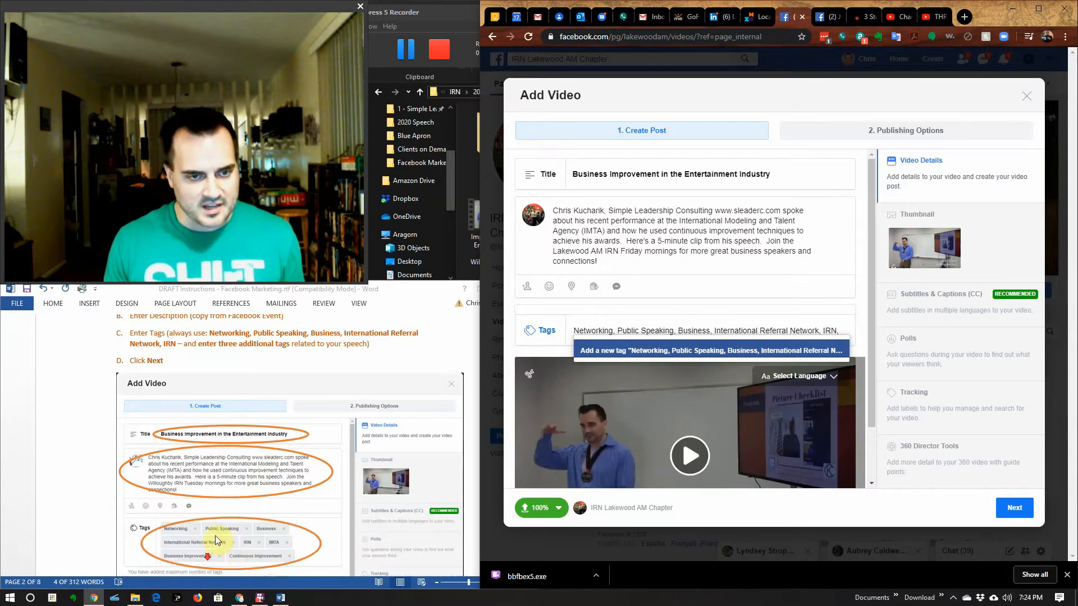
scroll(215, 536, down, 1)
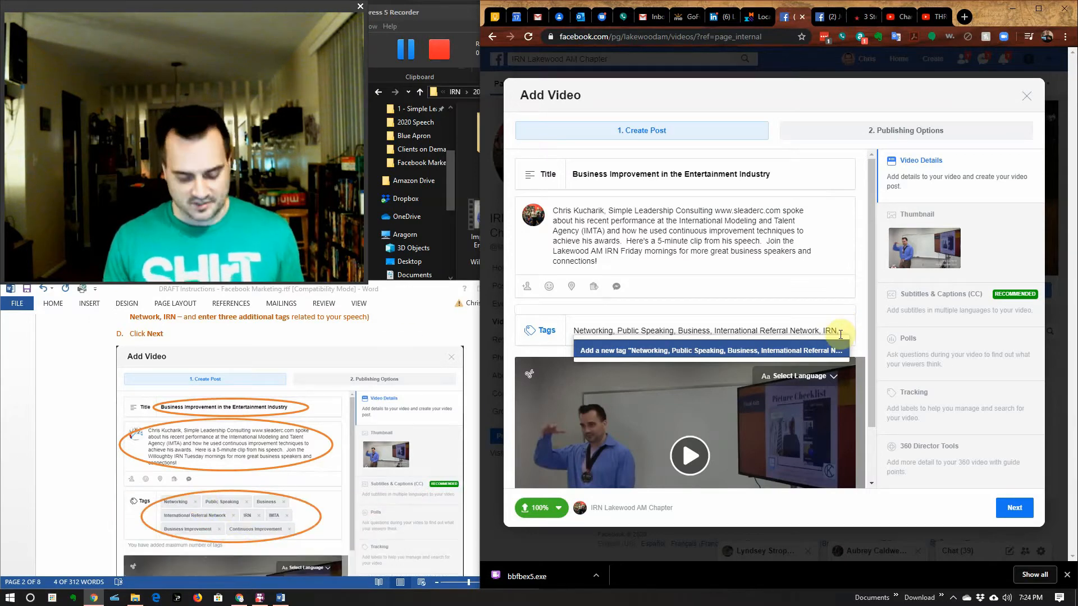
text(IMTA)
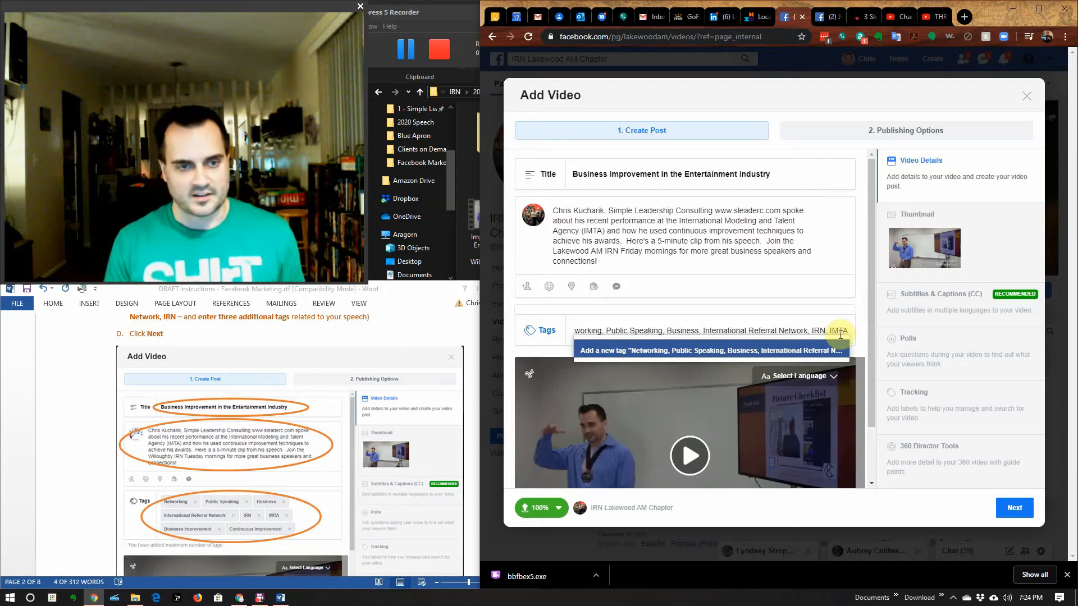
text(, Business)
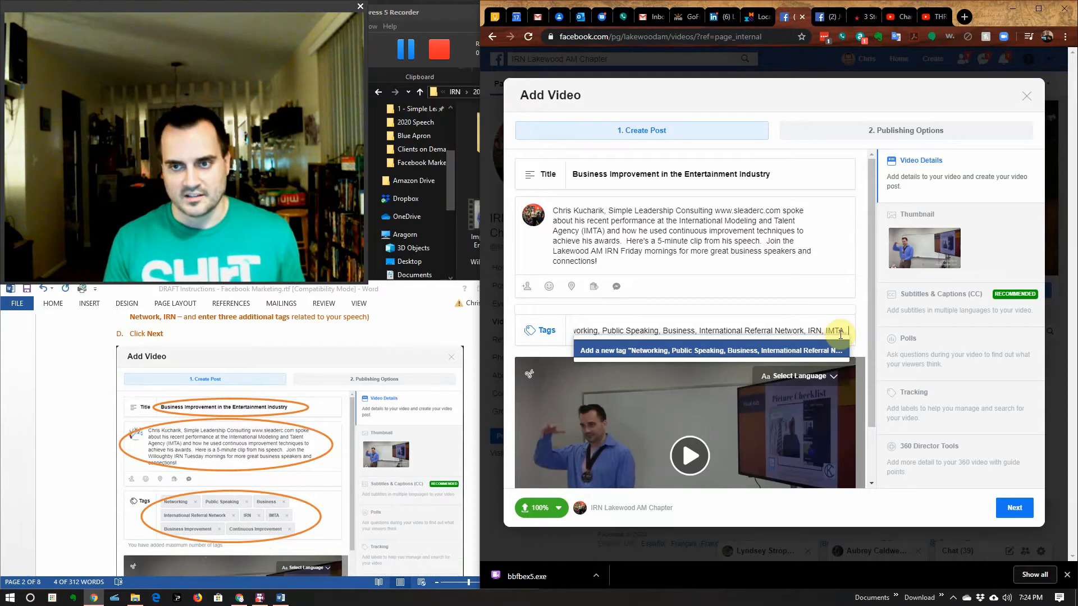
text( Improvement)
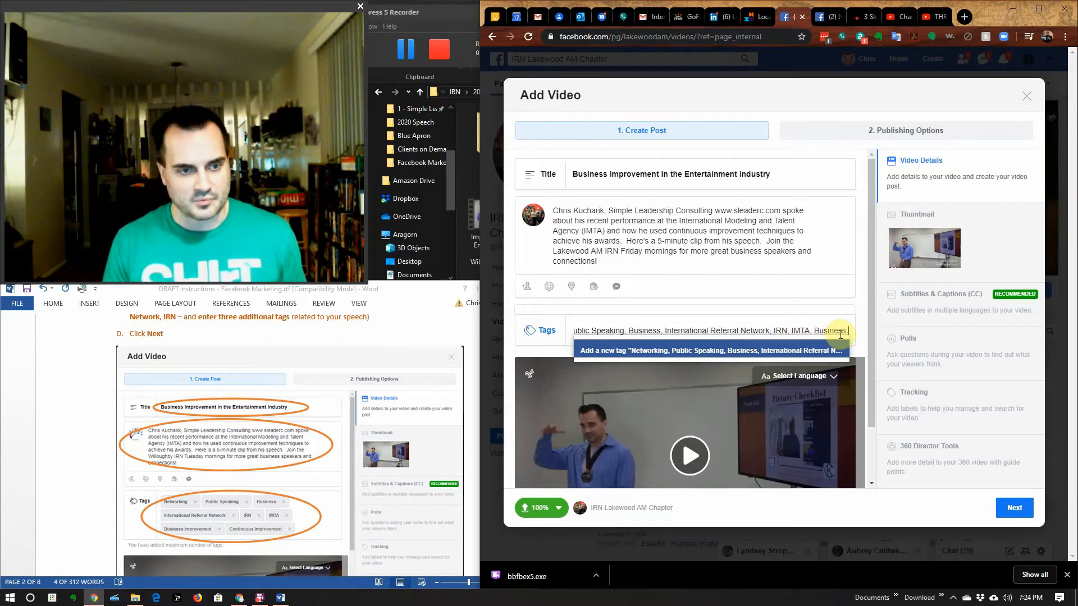
text(,)
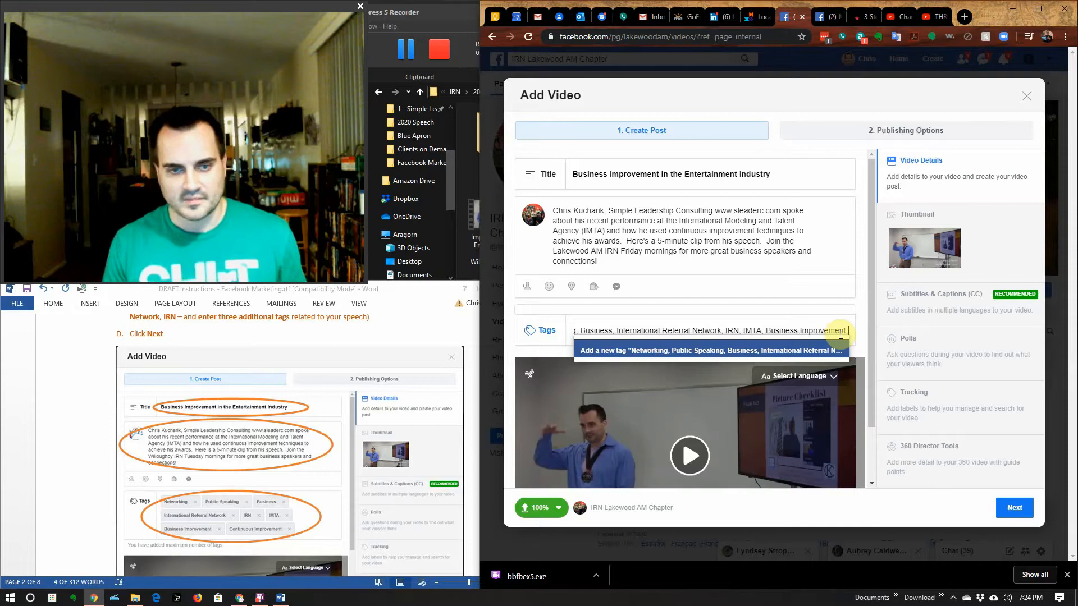
text( Continous)
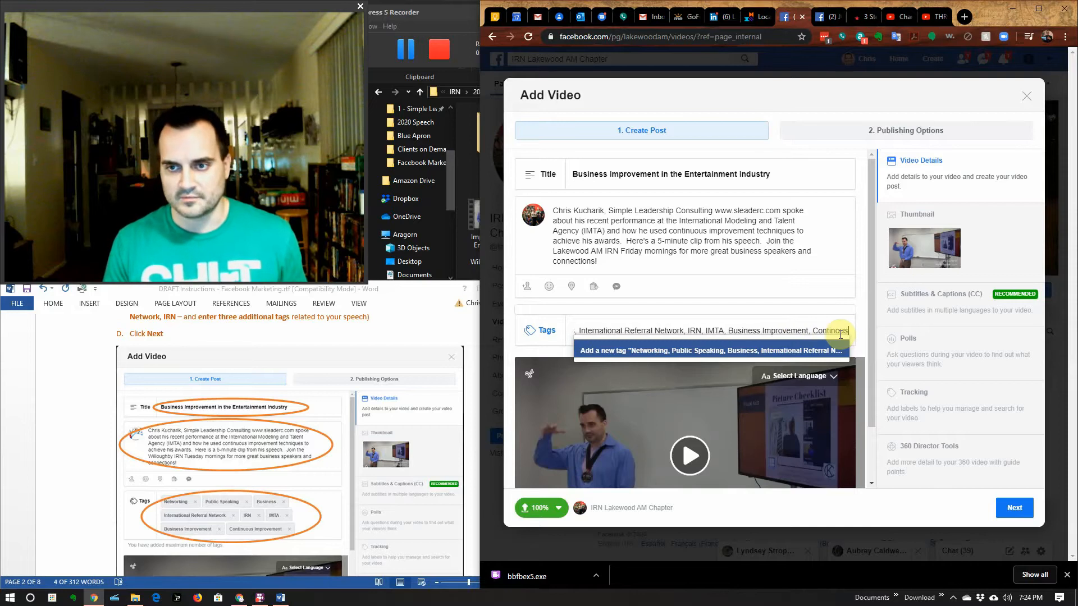
text( Improvement)
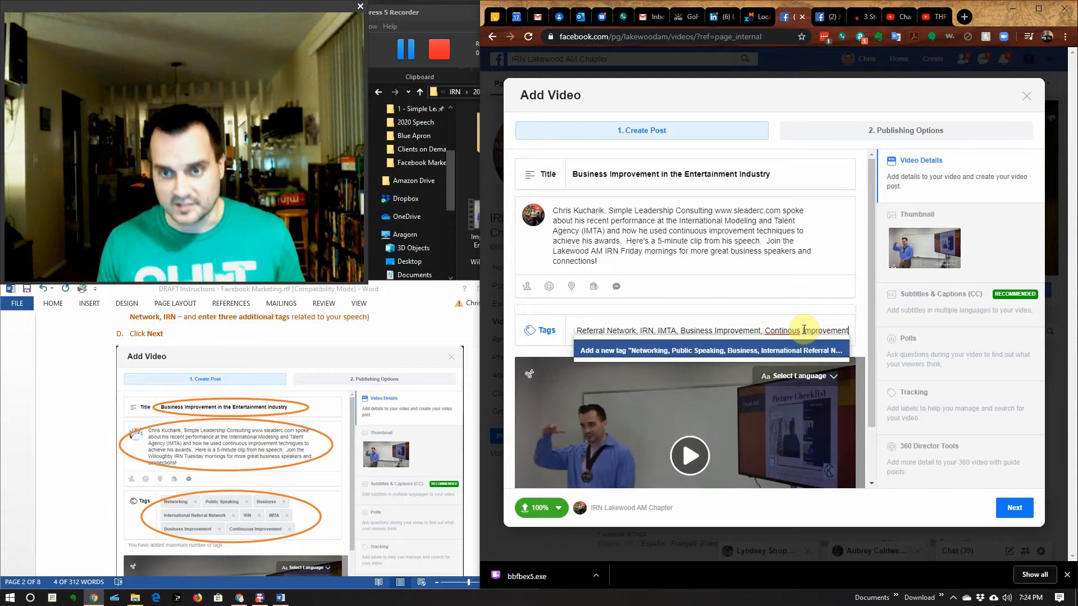
text(u)
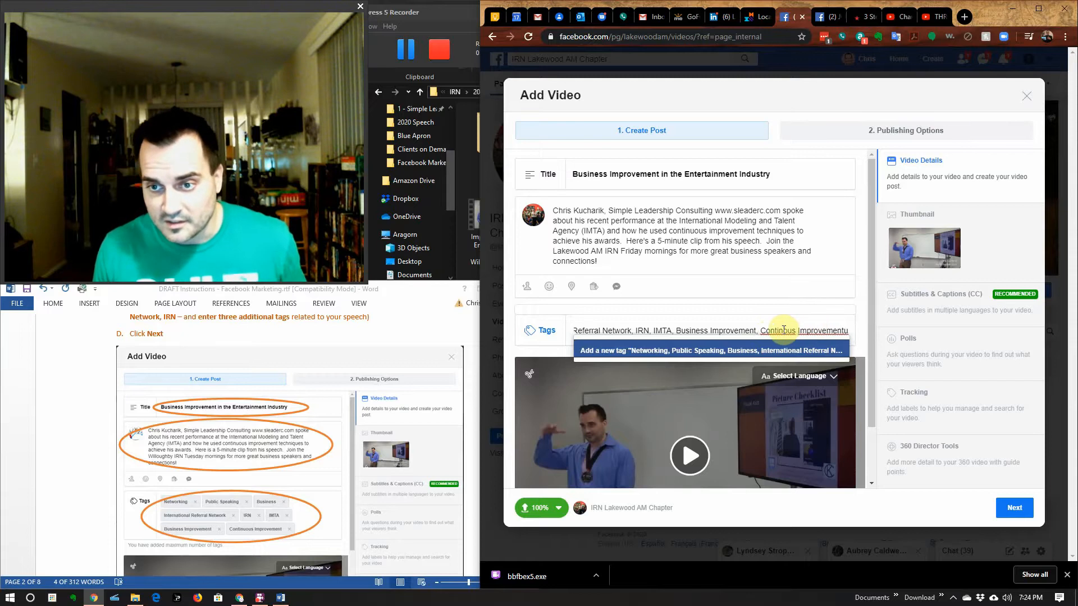
key(BackSpace)
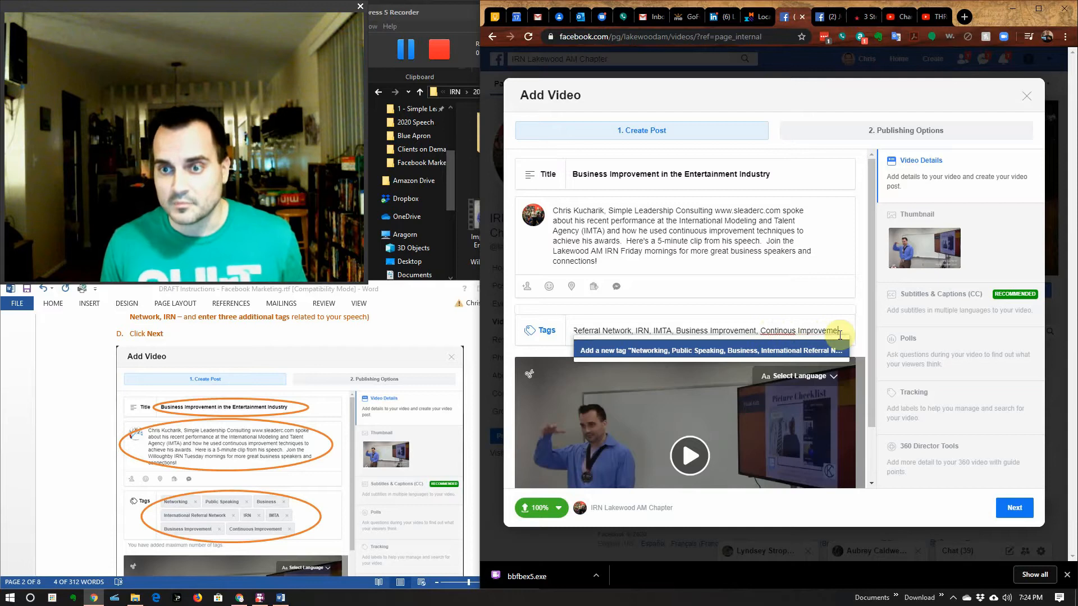
key(BackSpace)
key(BackSpace)
key(BackSpace)
key(BackSpace)
key(BackSpace)
key(BackSpace)
key(BackSpace)
key(BackSpace)
key(BackSpace)
key(BackSpace)
key(BackSpace)
key(BackSpace)
key(BackSpace)
key(BackSpace)
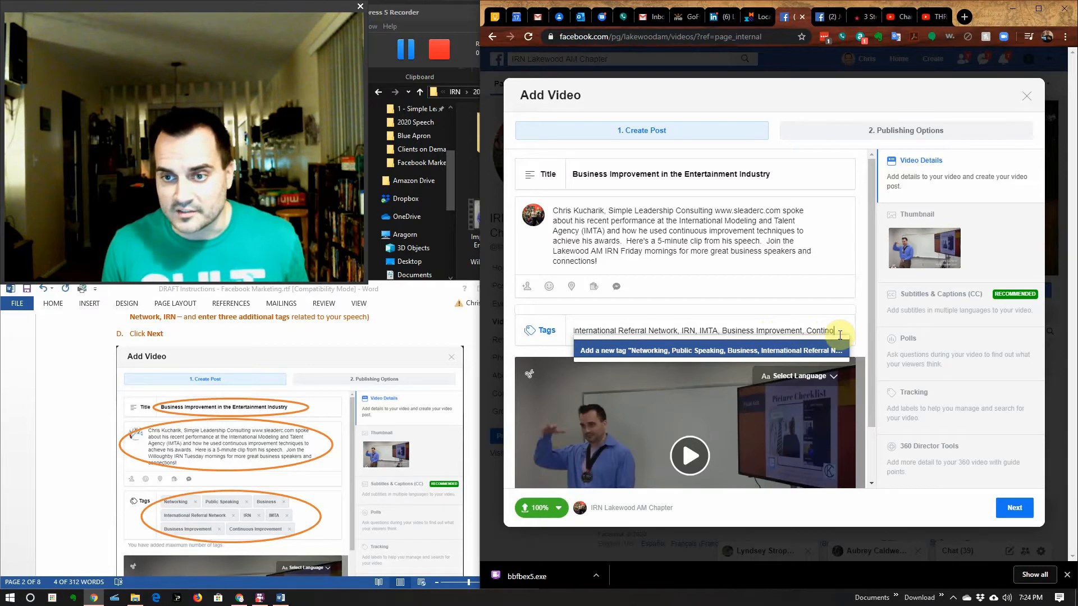
key(BackSpace)
text(uous)
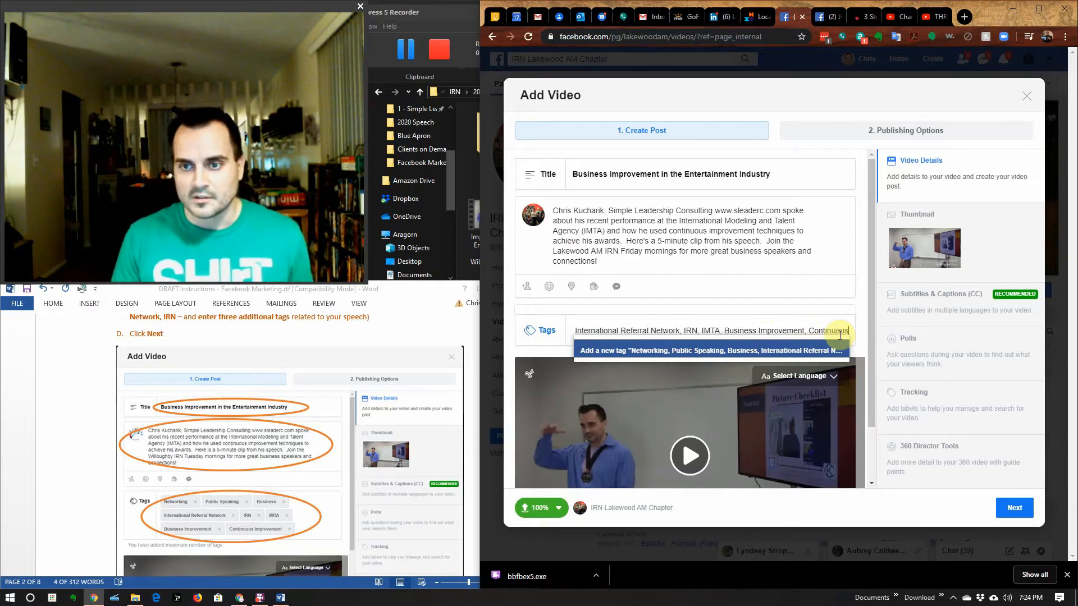
text( Improvement)
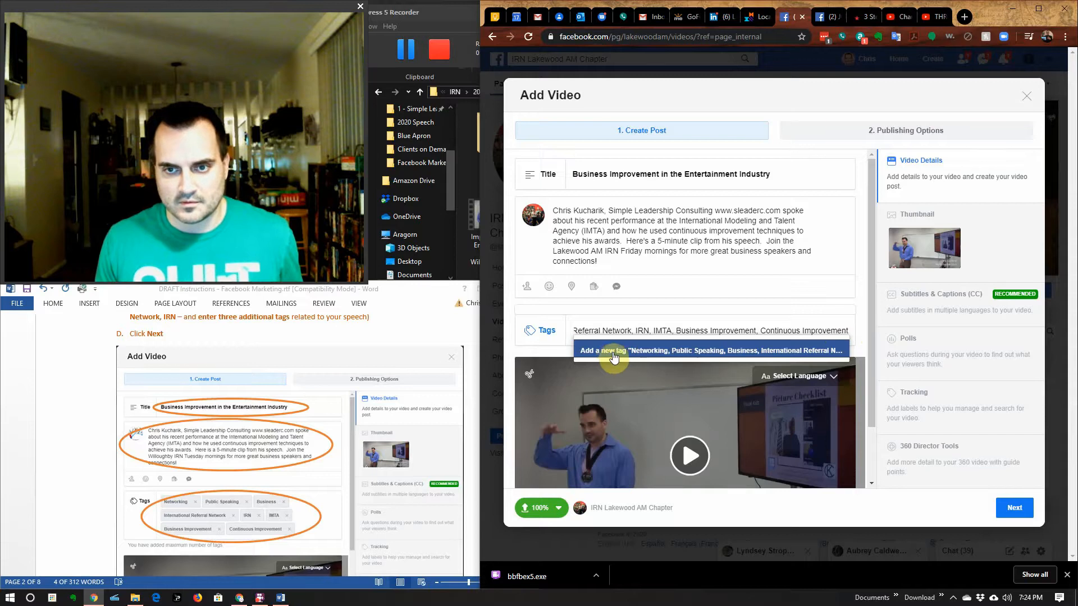
click(638, 352)
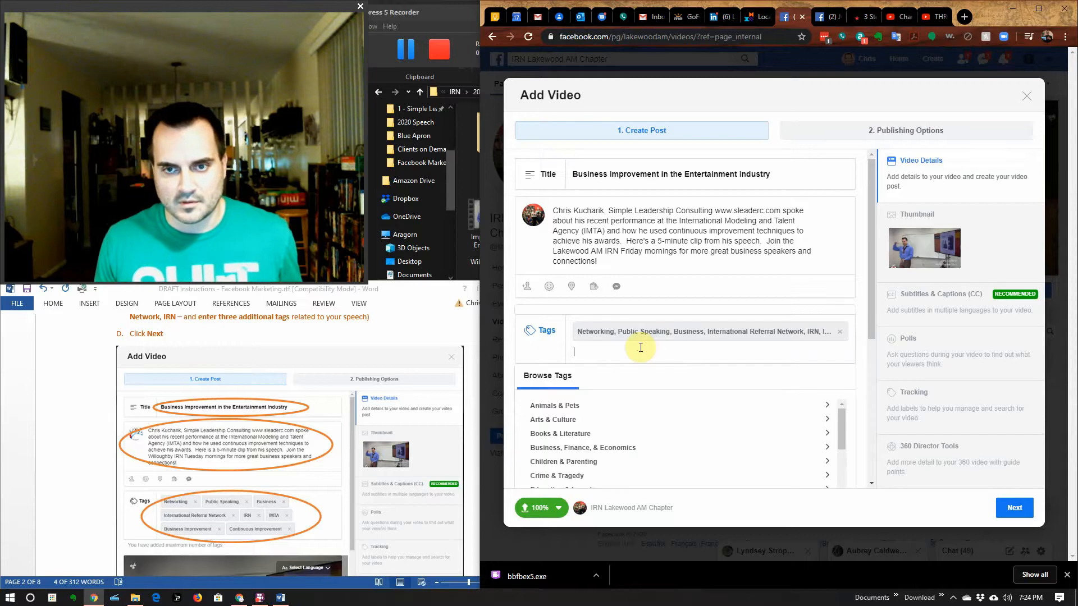
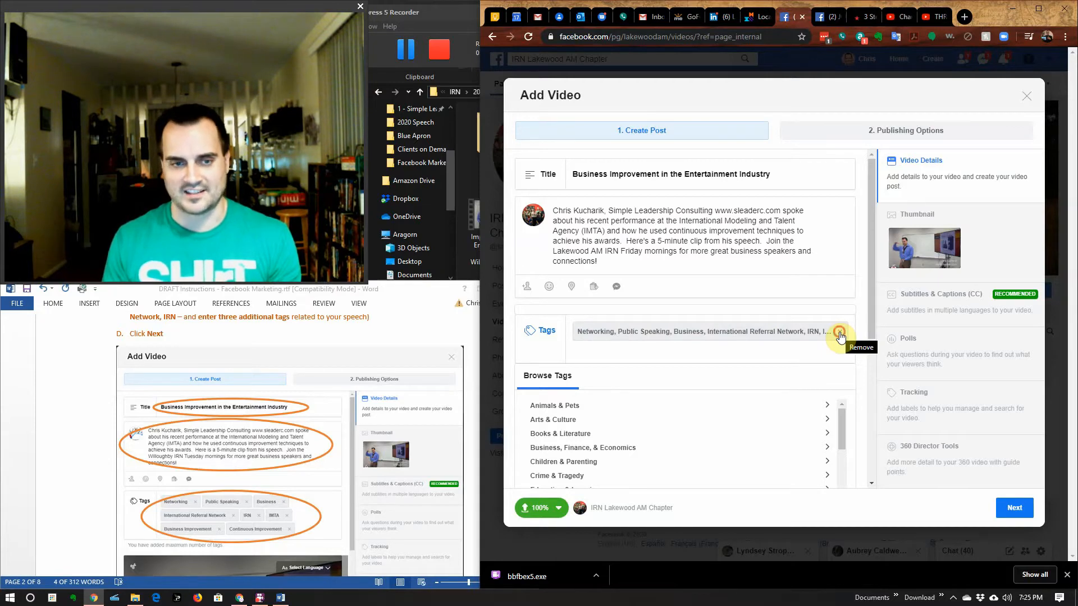
Step: Clear the old tags and add Networking and Public Speaking as tags
click(840, 337)
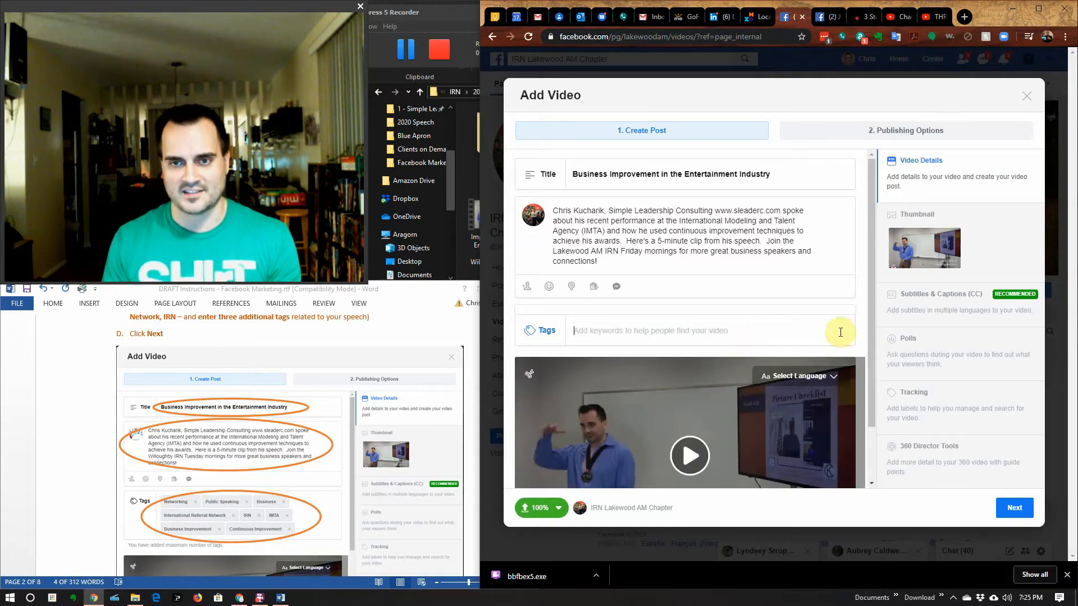
click(724, 328)
text(Networking)
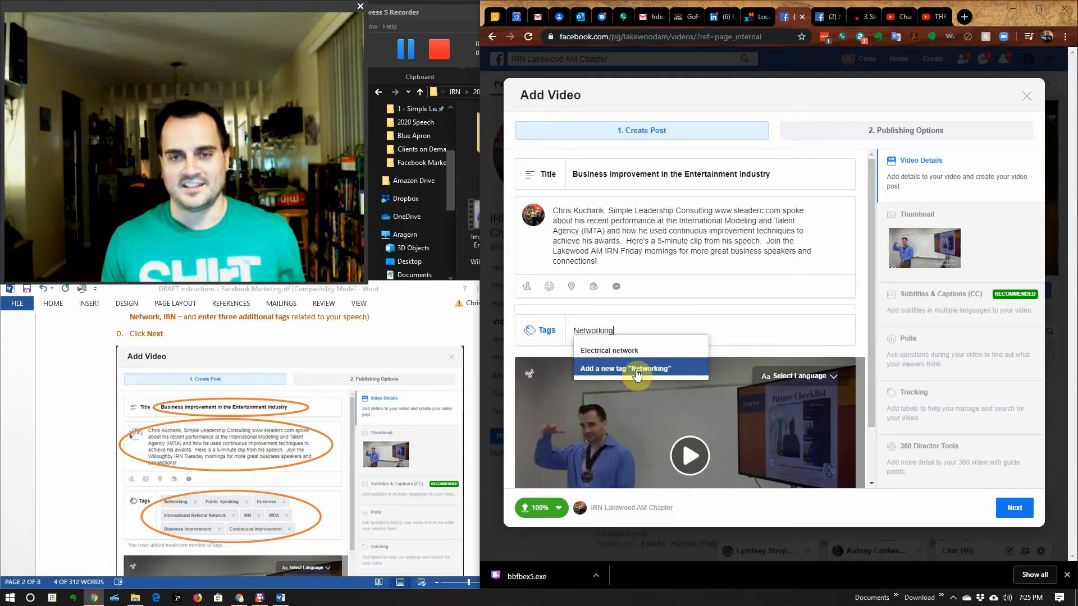
click(637, 369)
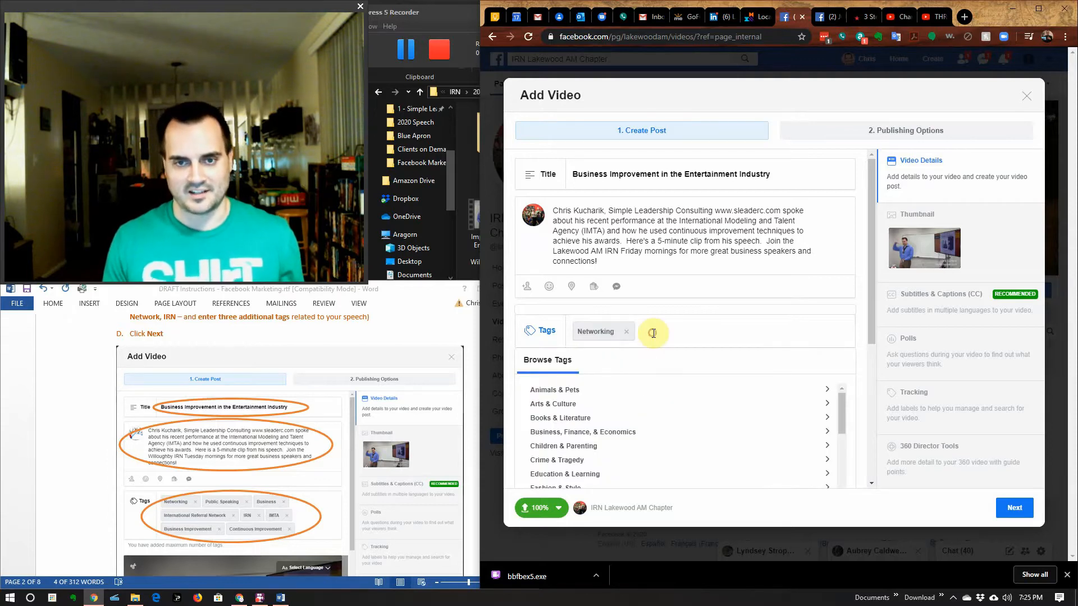
text(Publ)
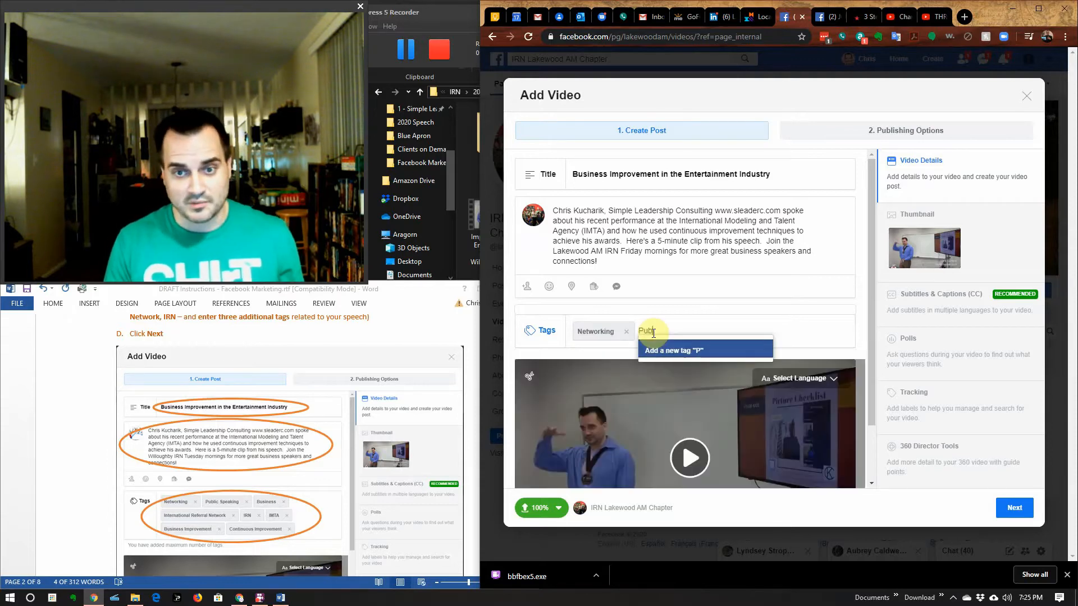
text(ic Speaking)
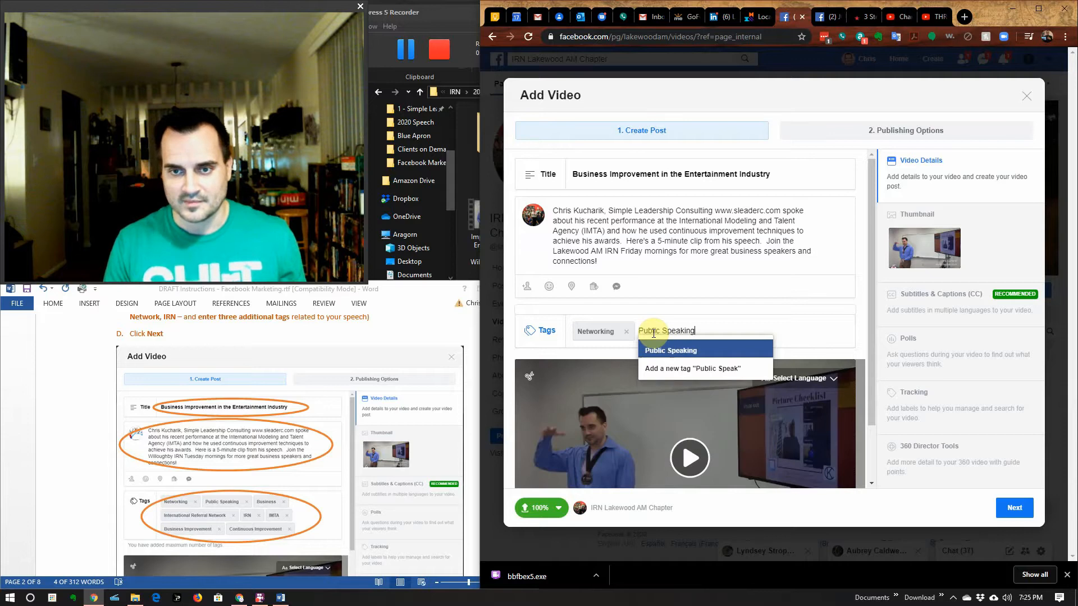
click(694, 351)
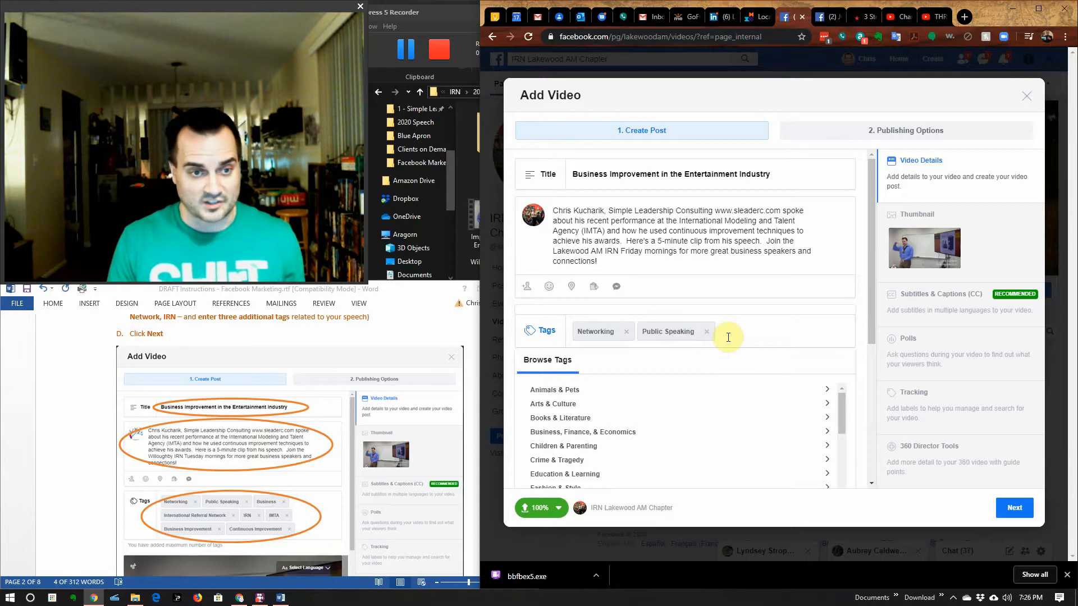
Step: Add Business, replacing a mistaken Business News tag, and International Referral Network
text(Business)
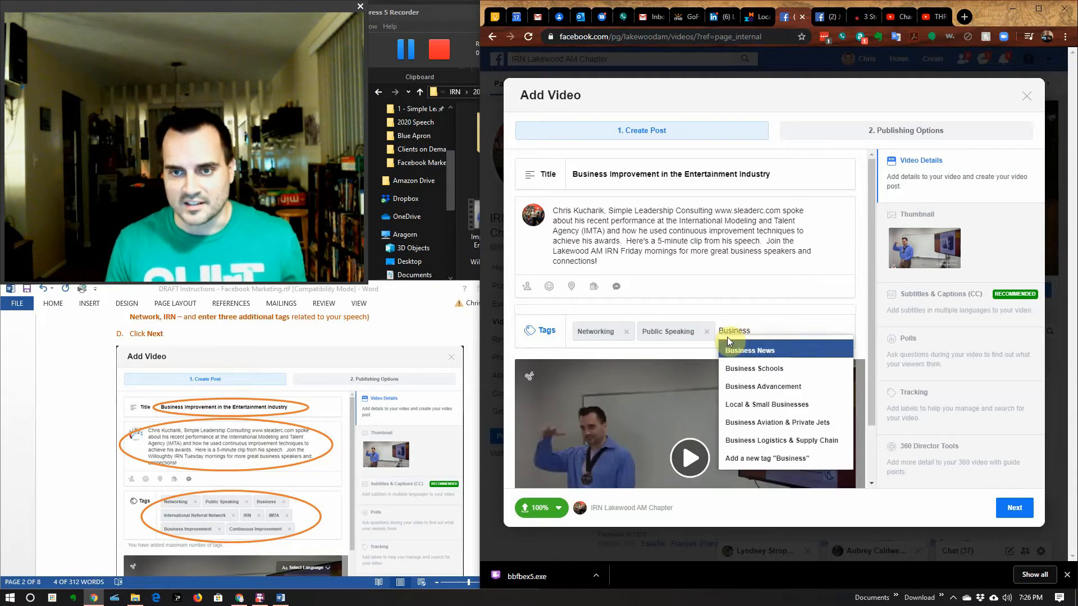
key(Return)
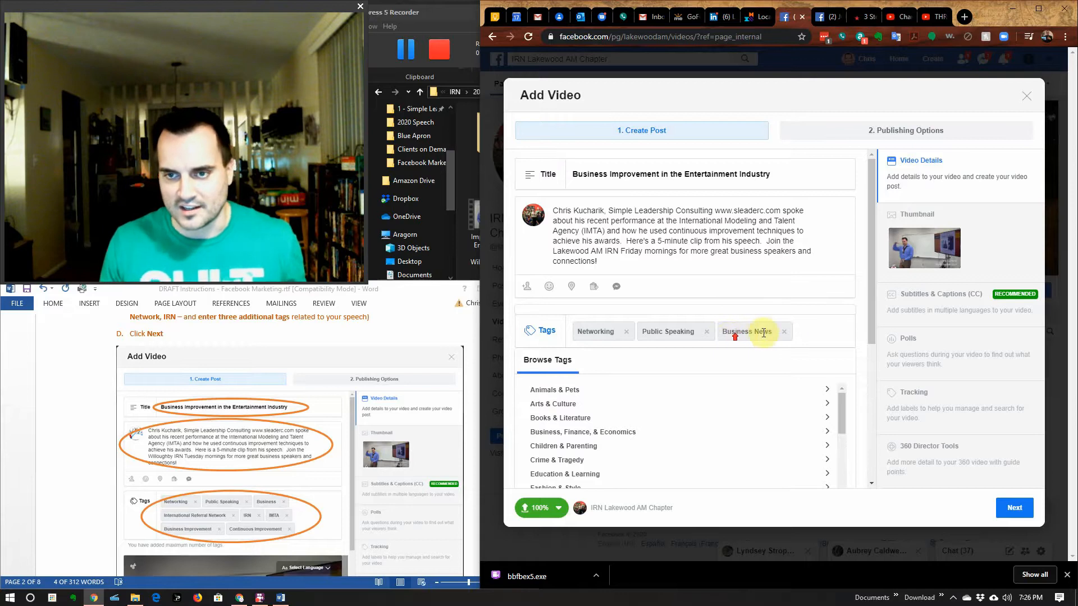
click(785, 332)
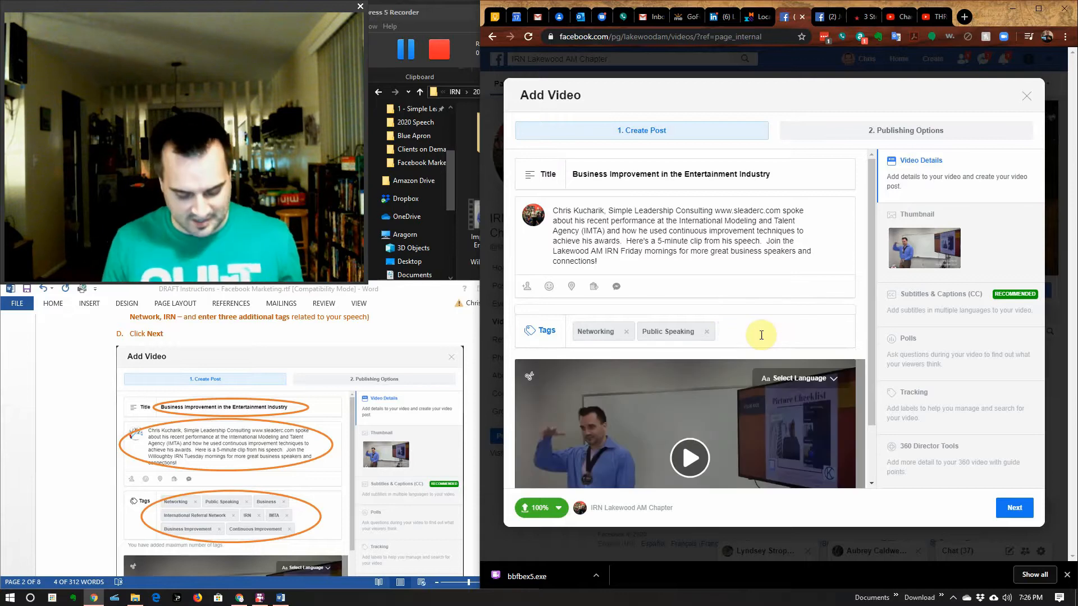
text(Business)
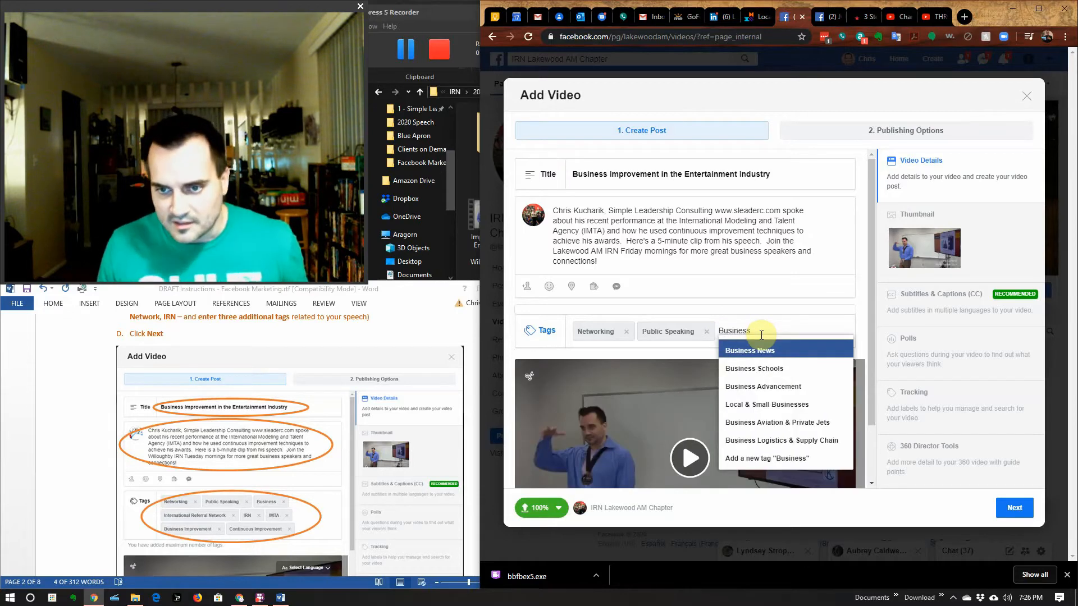
click(742, 458)
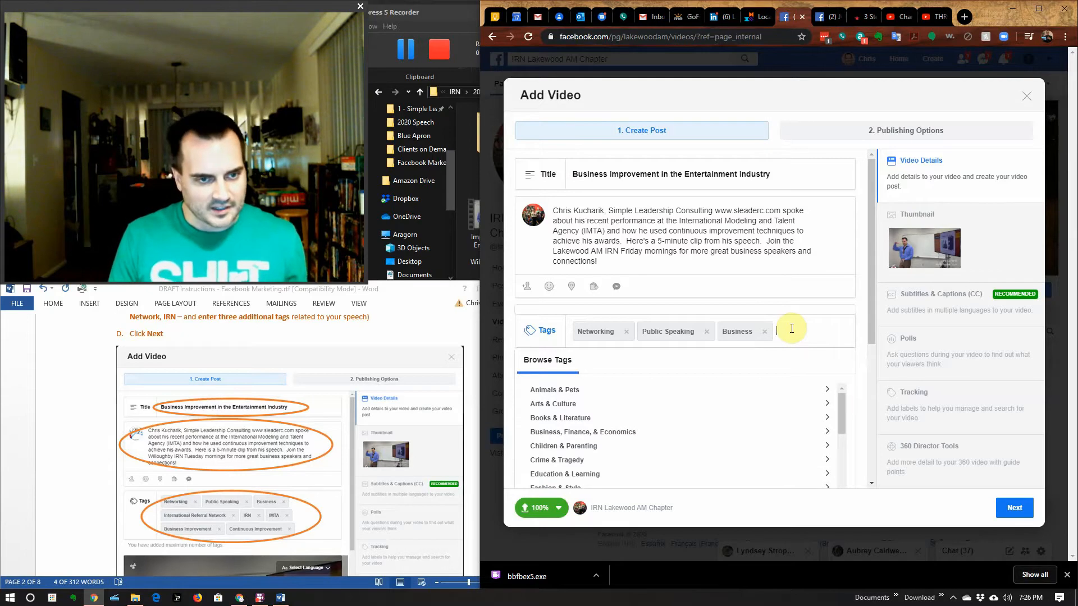
text(Inter)
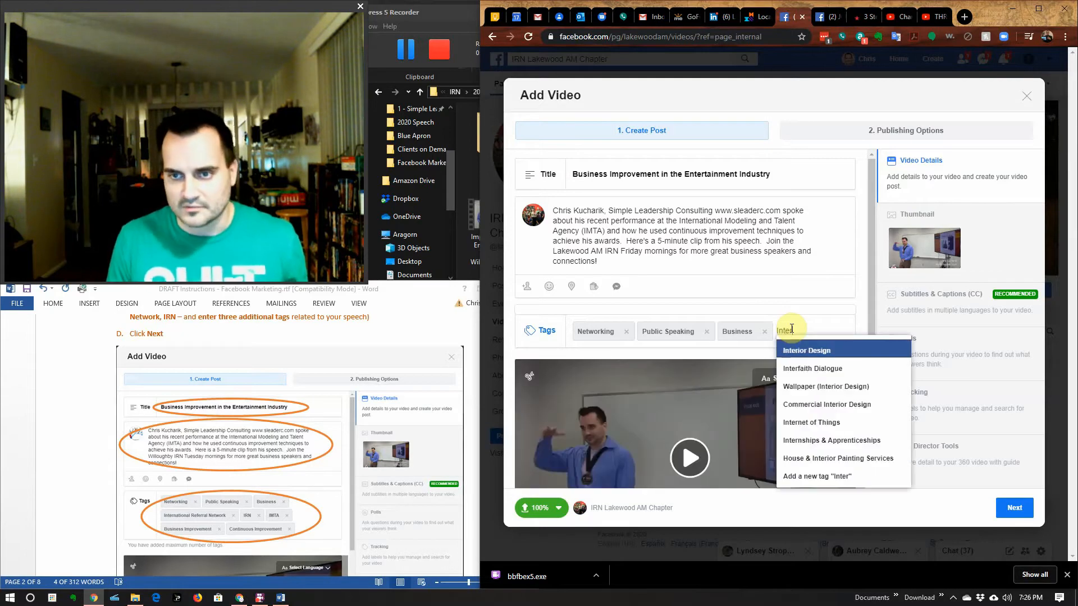
text(nationa)
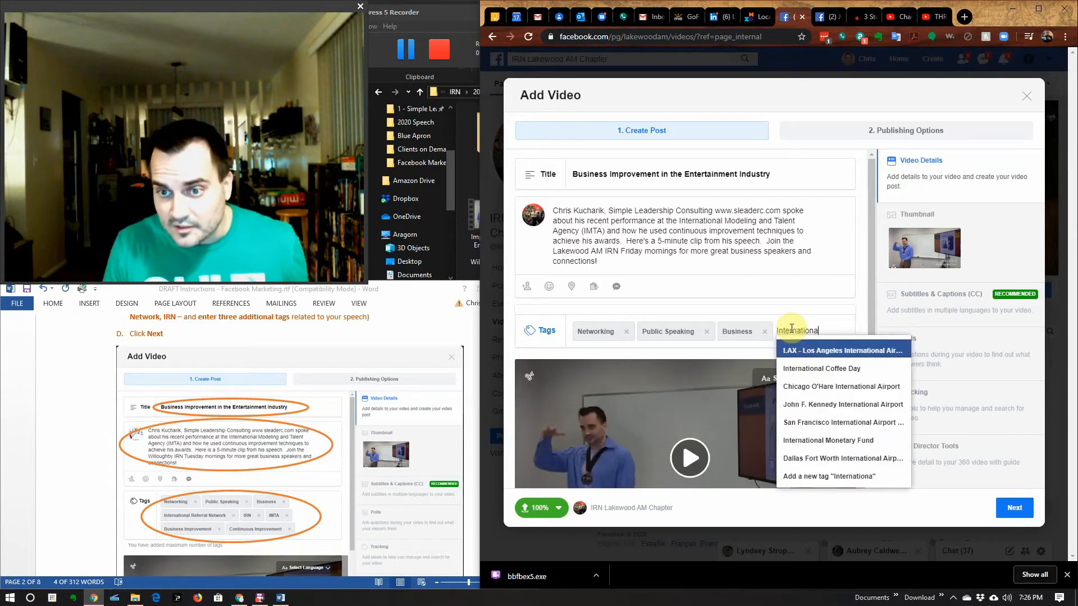
text(l Re)
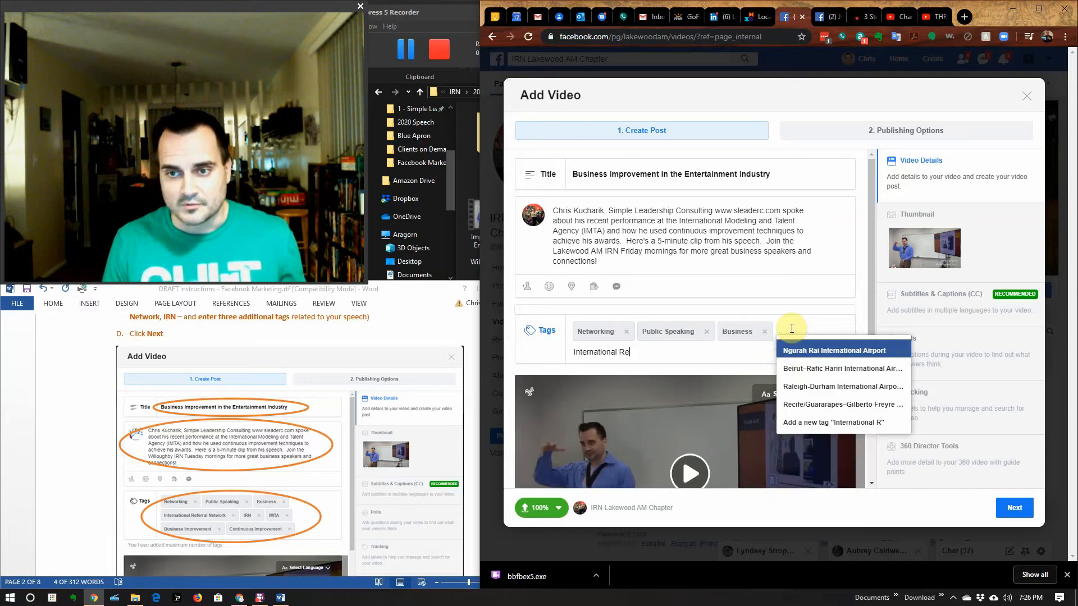
text(ferral Network)
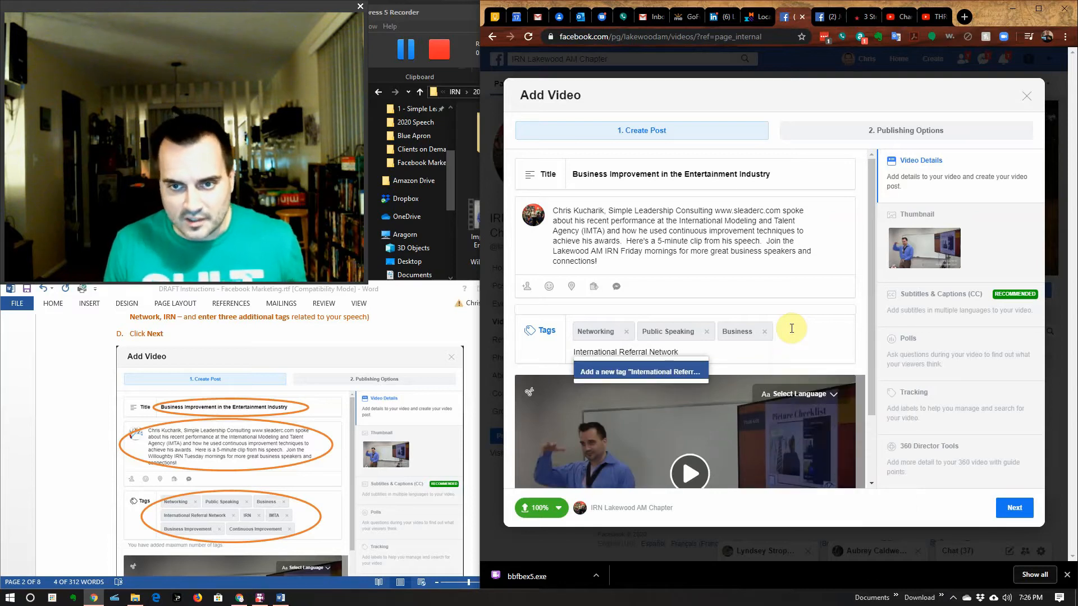
click(604, 375)
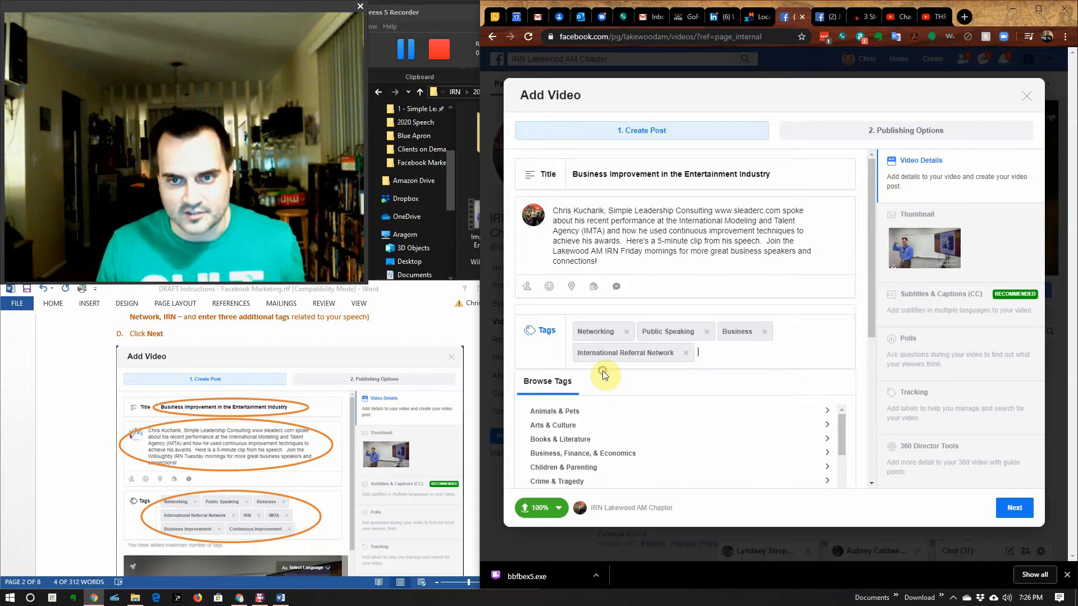
Step: Add IRN, IMTA and Business Improvement as new tags
text(IRN)
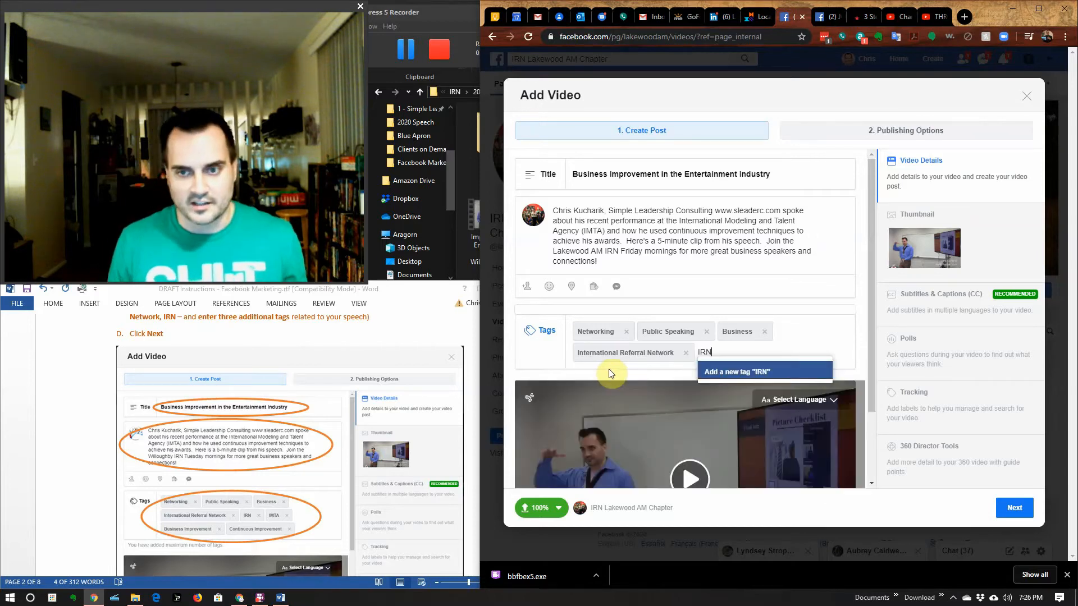
click(729, 376)
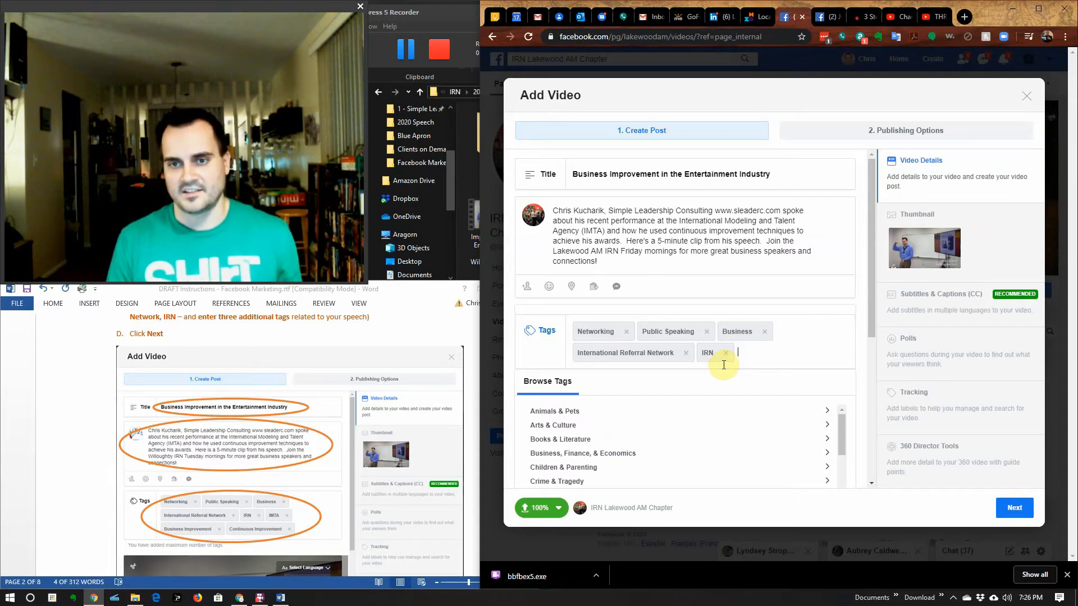
text(IMTA)
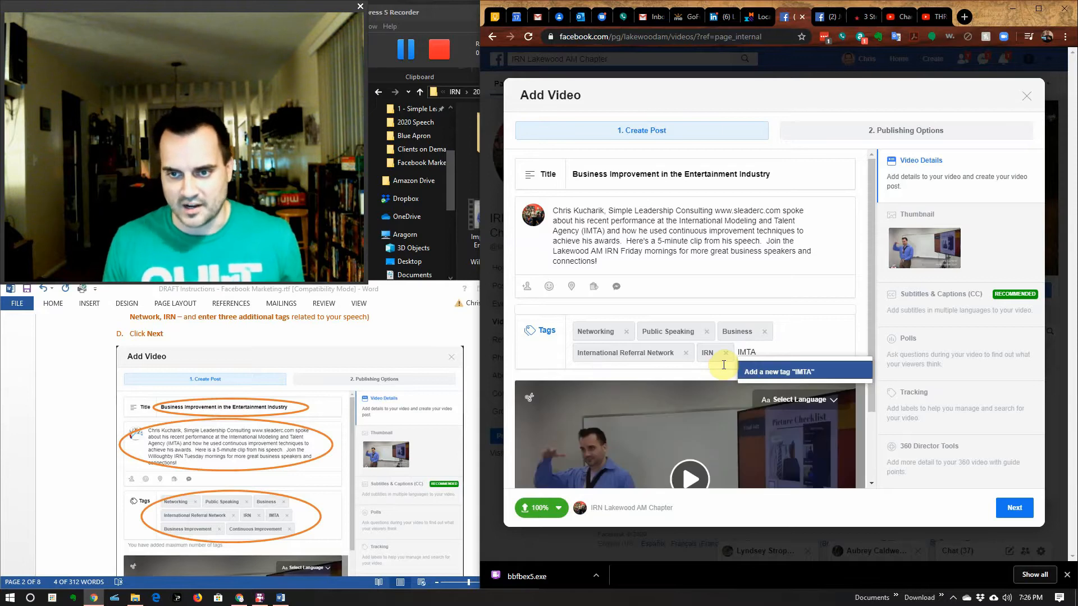
click(757, 372)
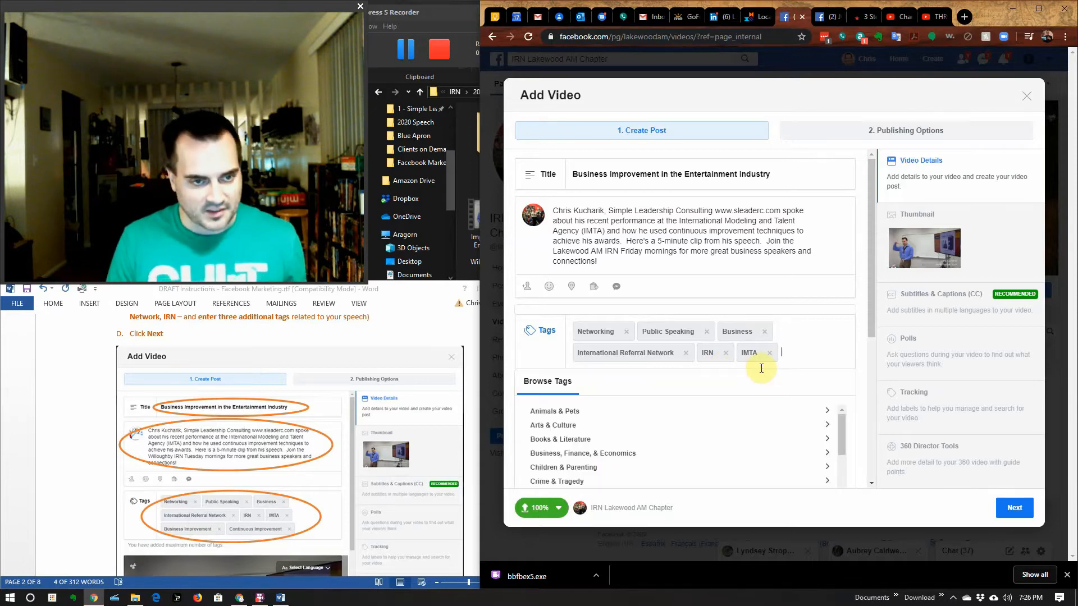
text(Business )
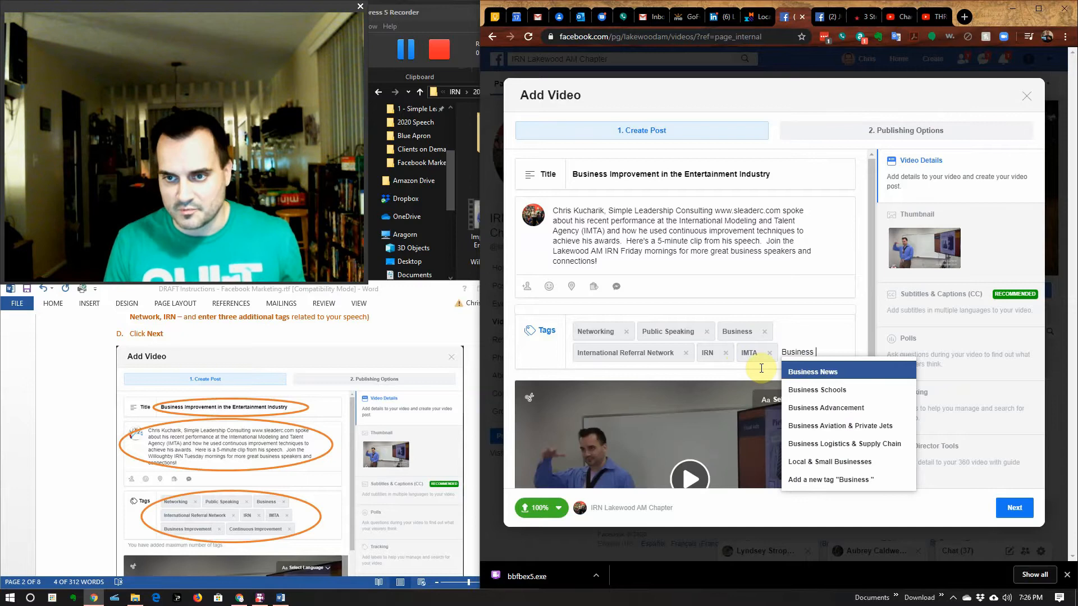
text(Improve)
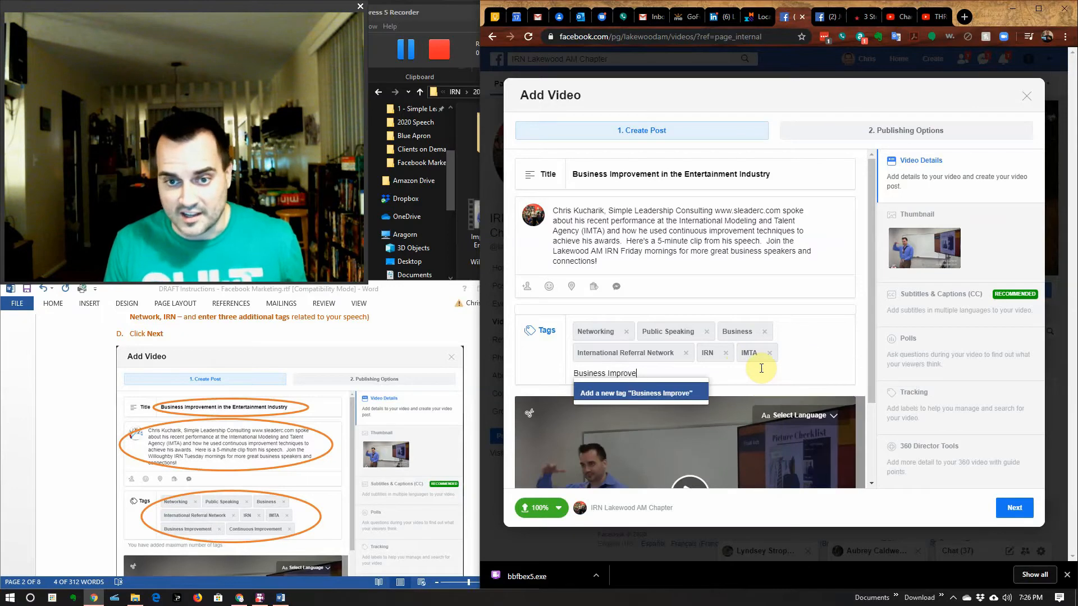
text(ment)
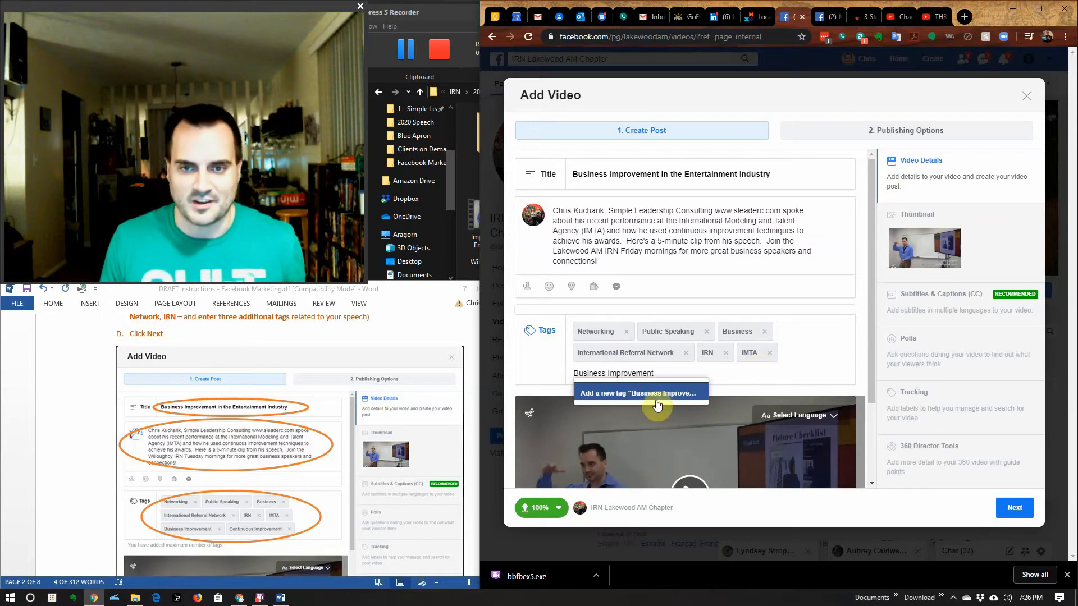
click(673, 393)
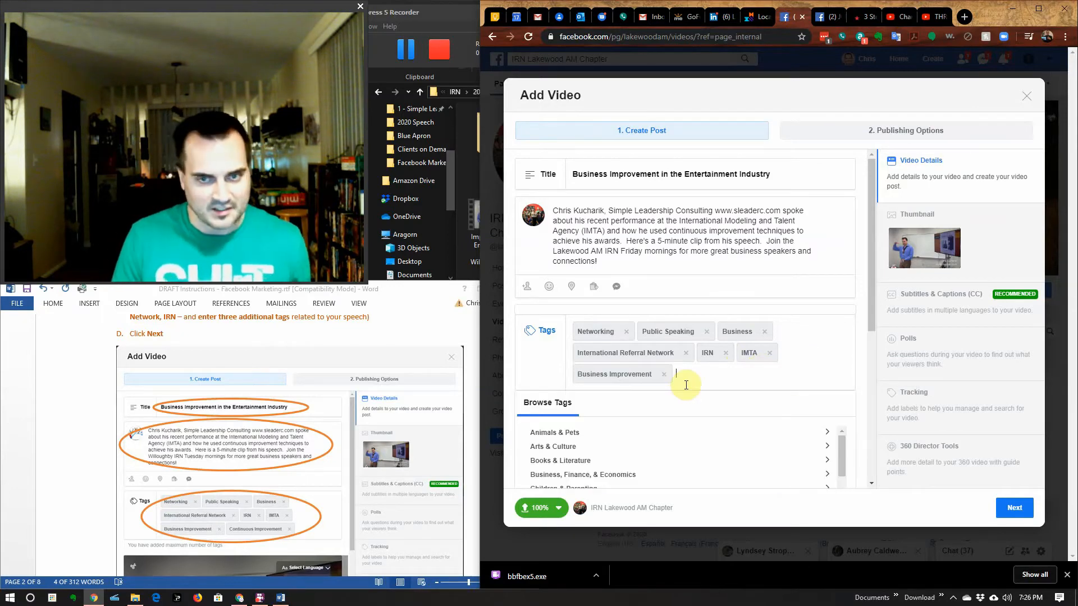
Step: Add Continuous Improvement as the eighth and final tag
text(Continuous)
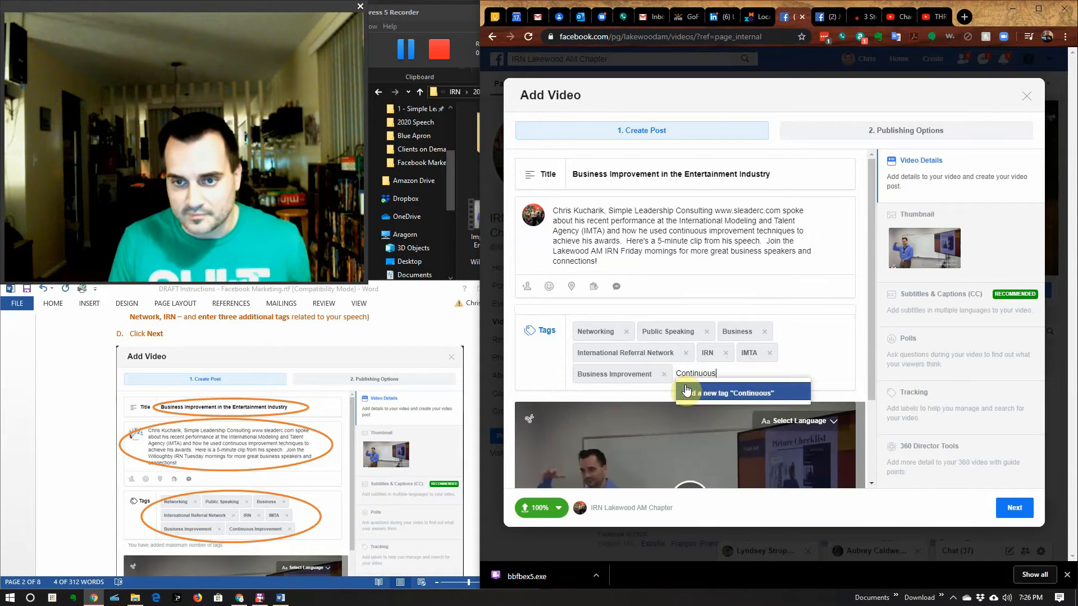
text( Improvement)
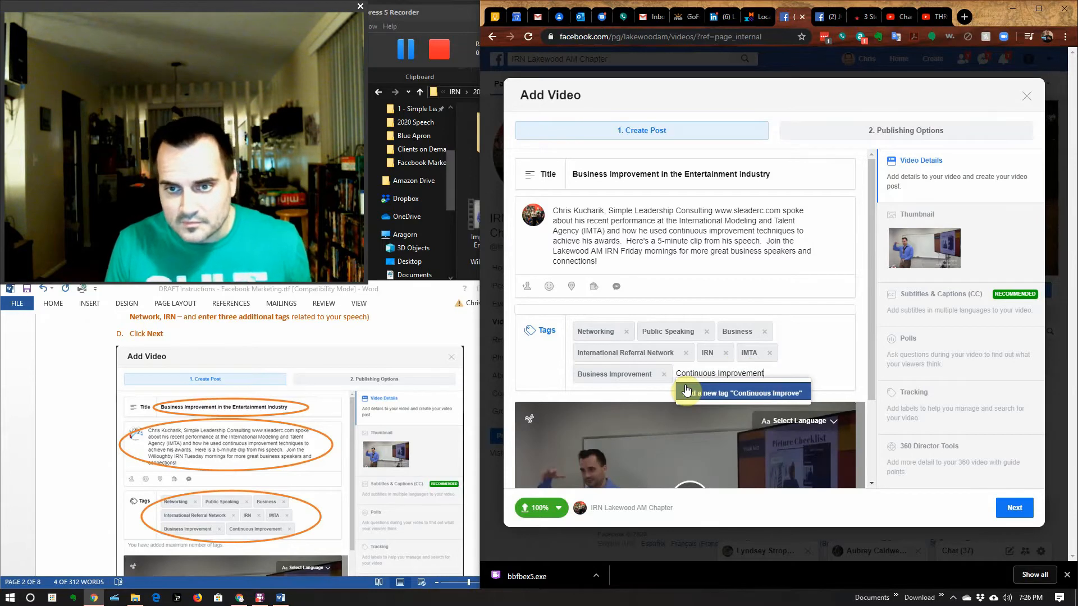
click(686, 390)
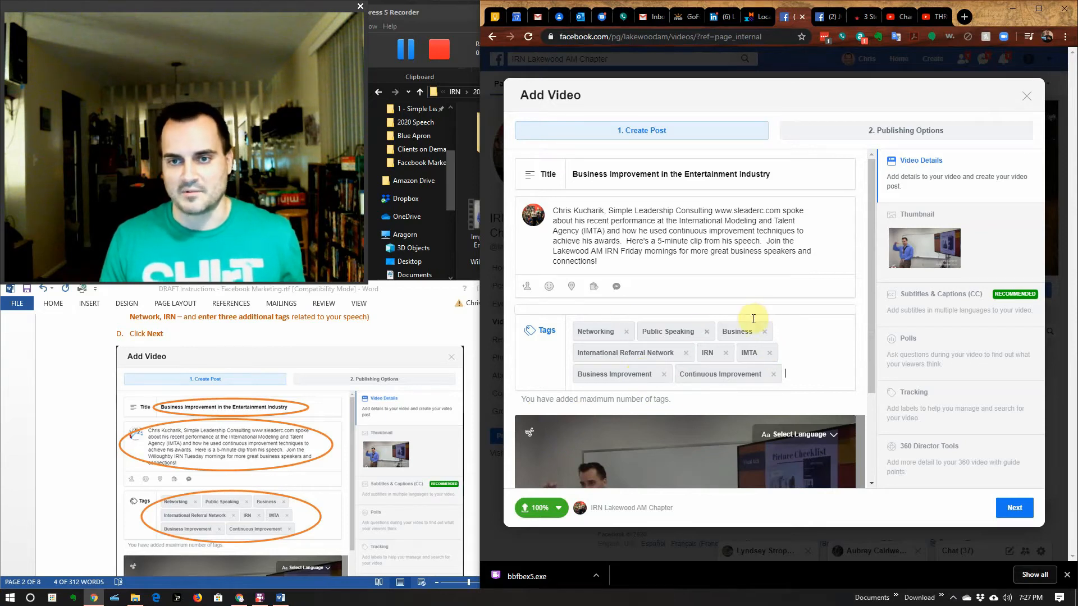
scroll(782, 407, down, 1)
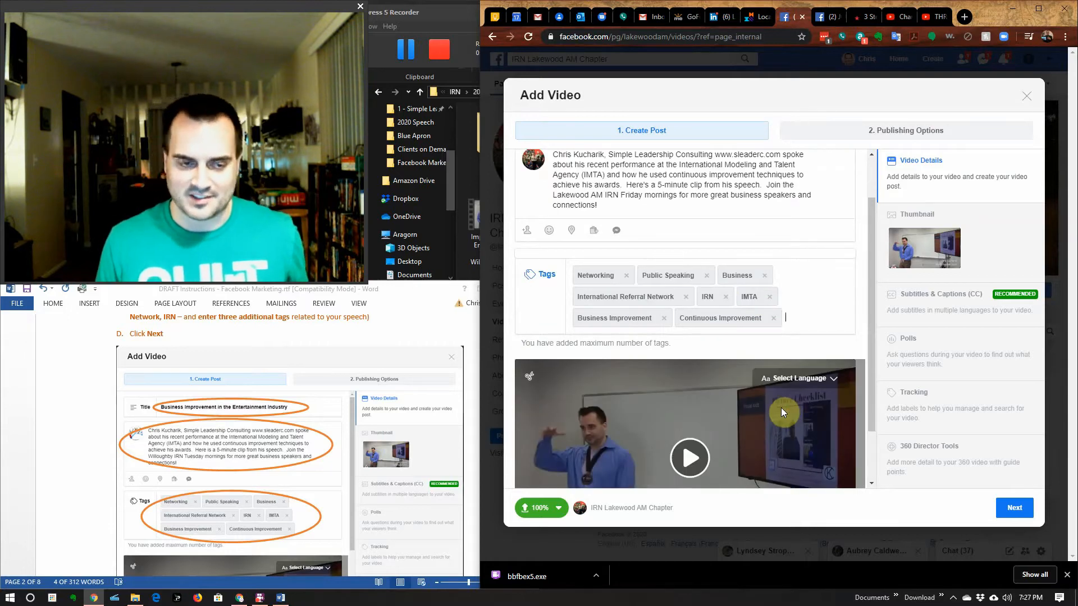
scroll(782, 412, down, 1)
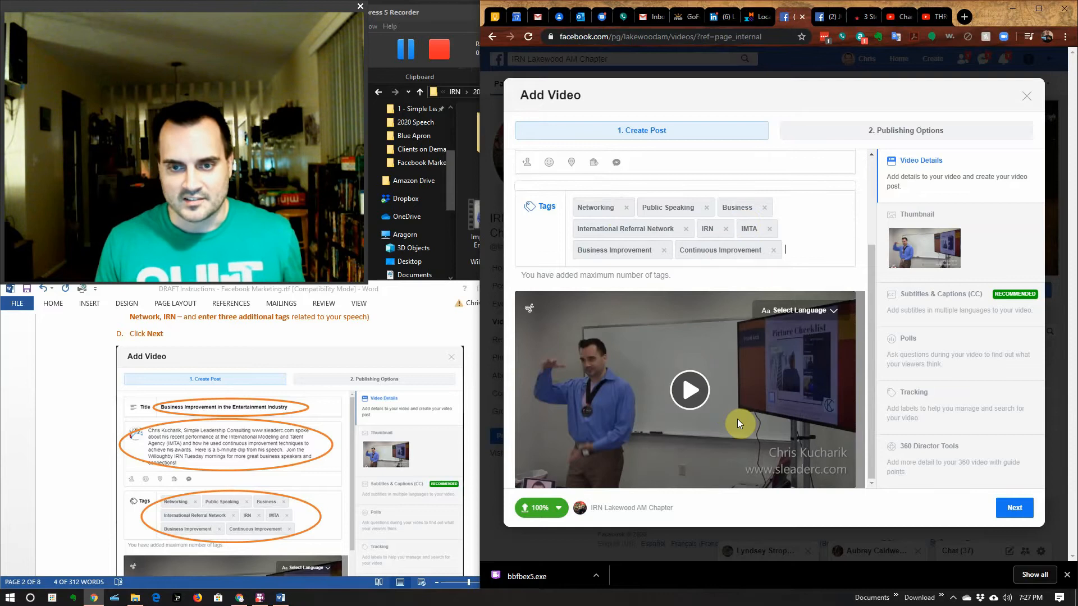
scroll(280, 489, down, 3)
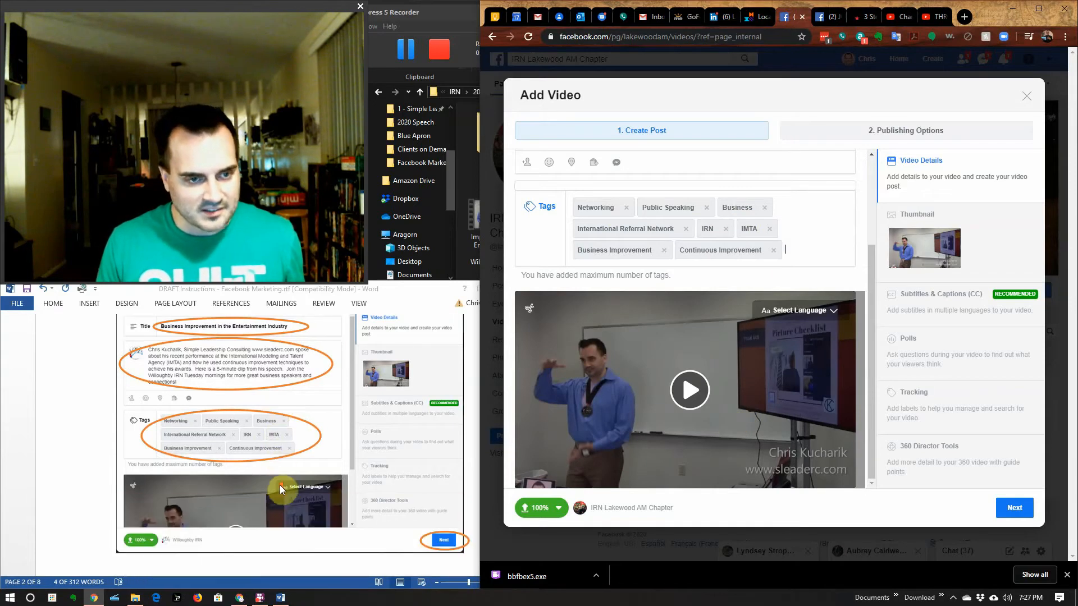
Step: Advance to Publishing Options and confirm Video Post and Publish Now are selected
click(1025, 516)
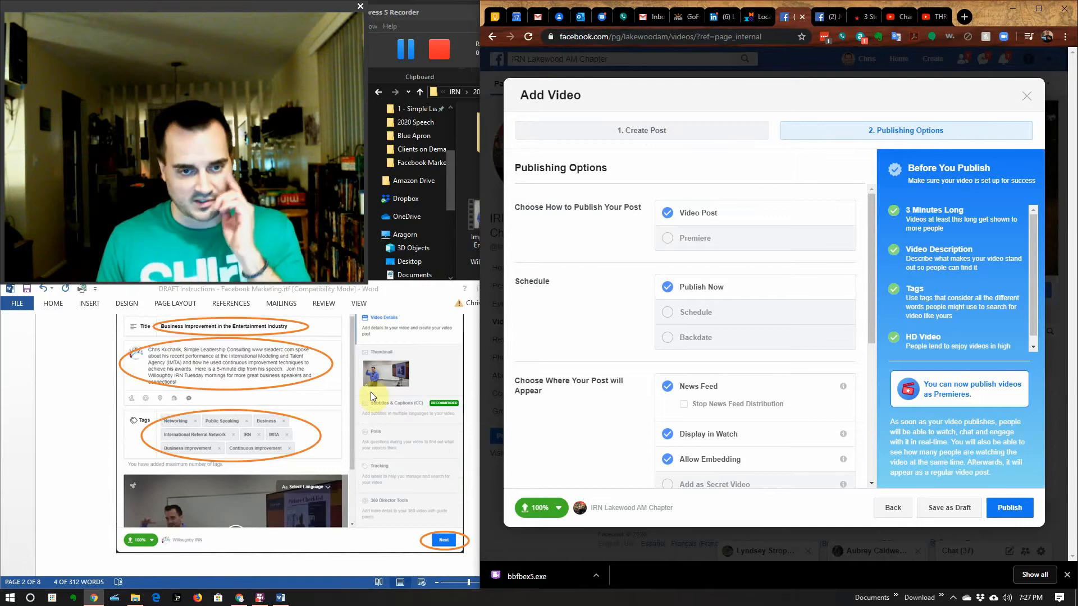
scroll(371, 392, down, 8)
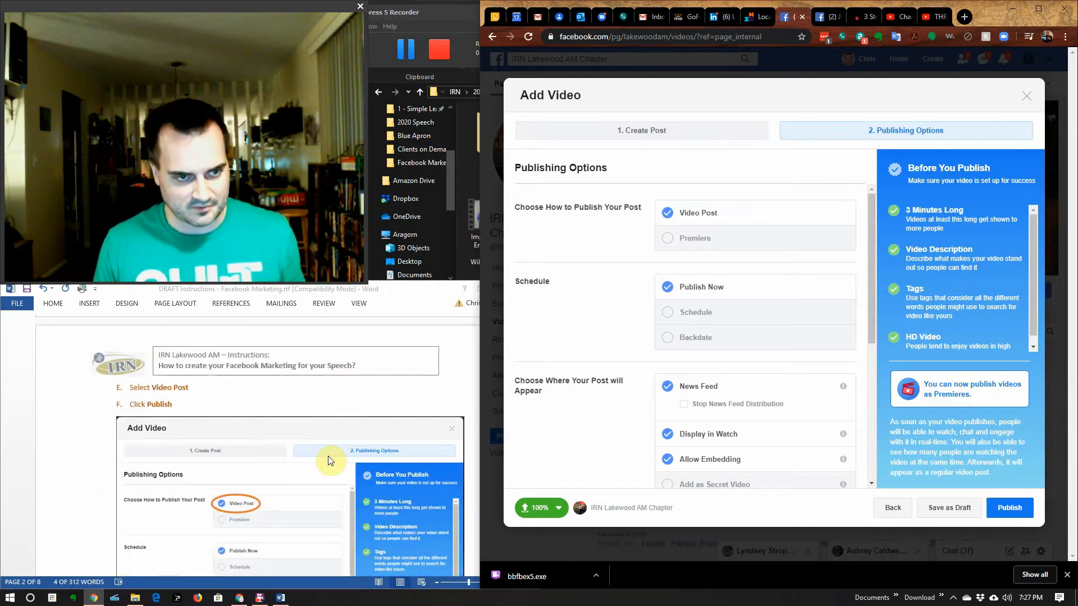
scroll(328, 456, down, 2)
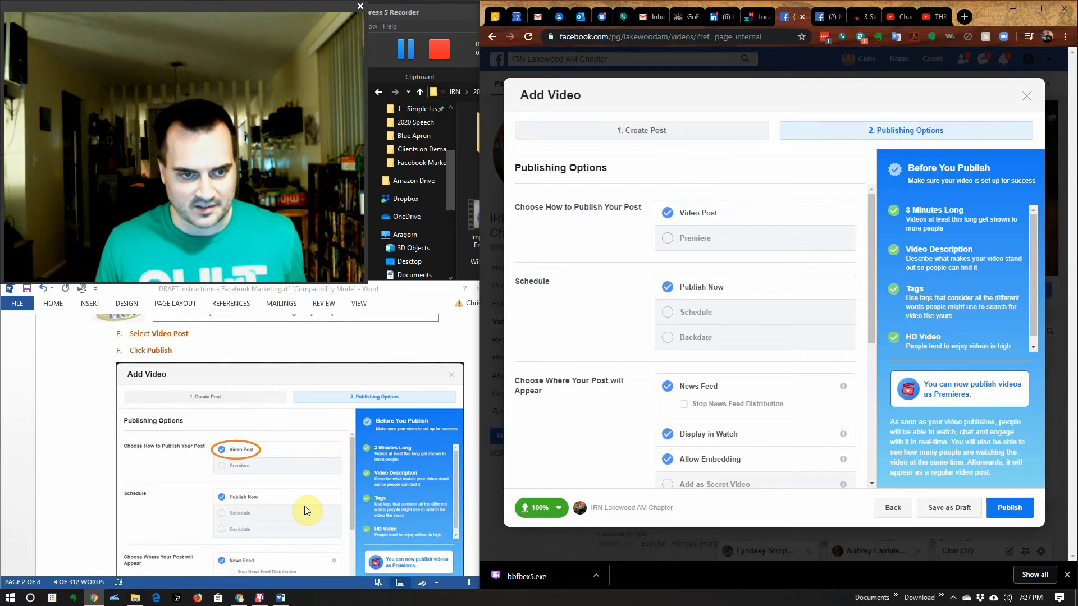
scroll(306, 510, down, 2)
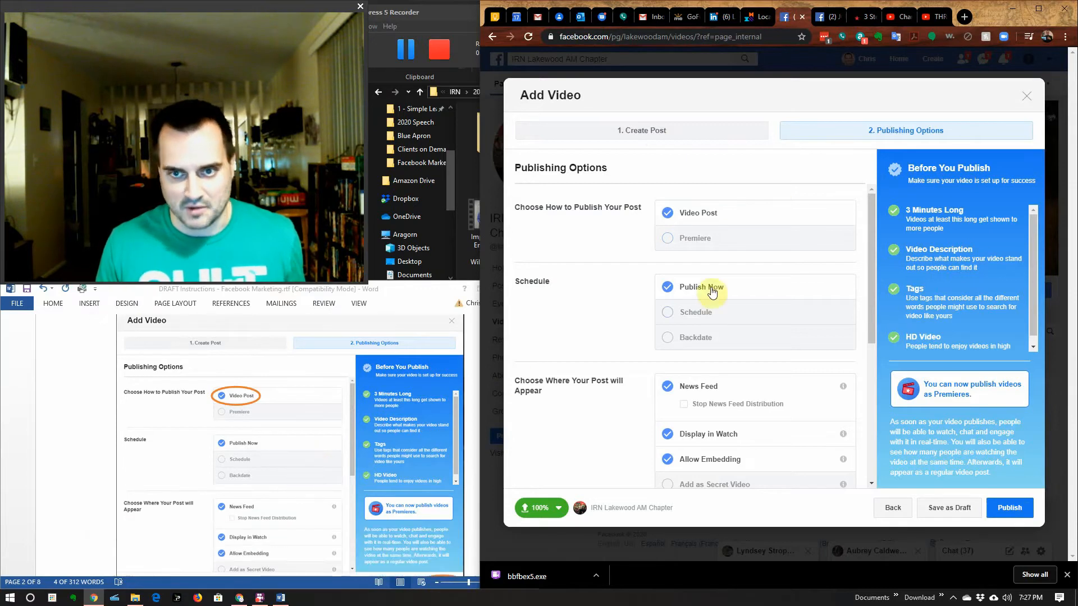
scroll(298, 469, down, 2)
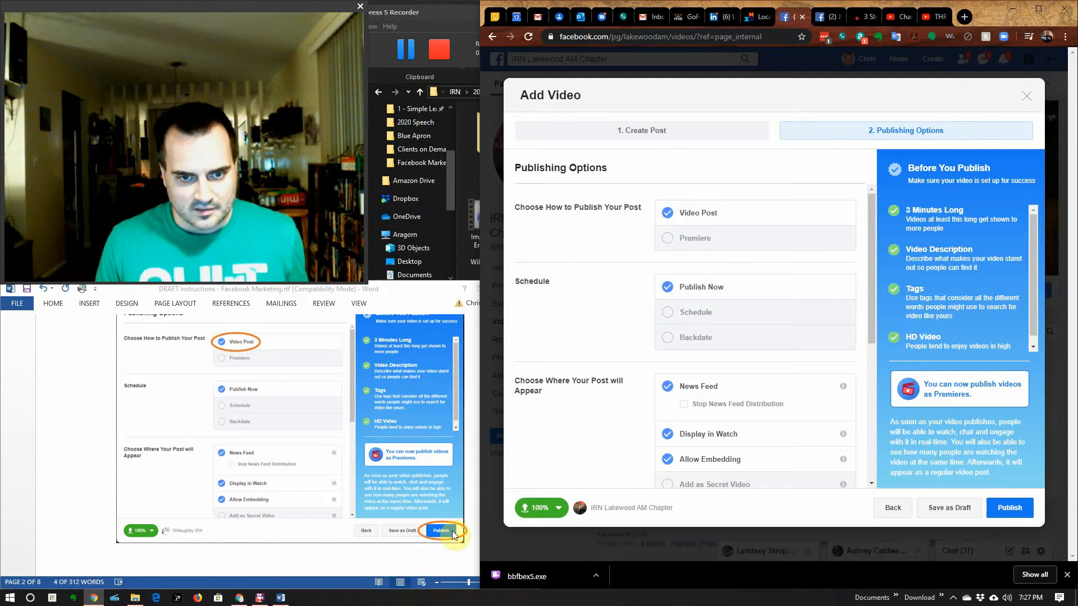
scroll(723, 392, down, 5)
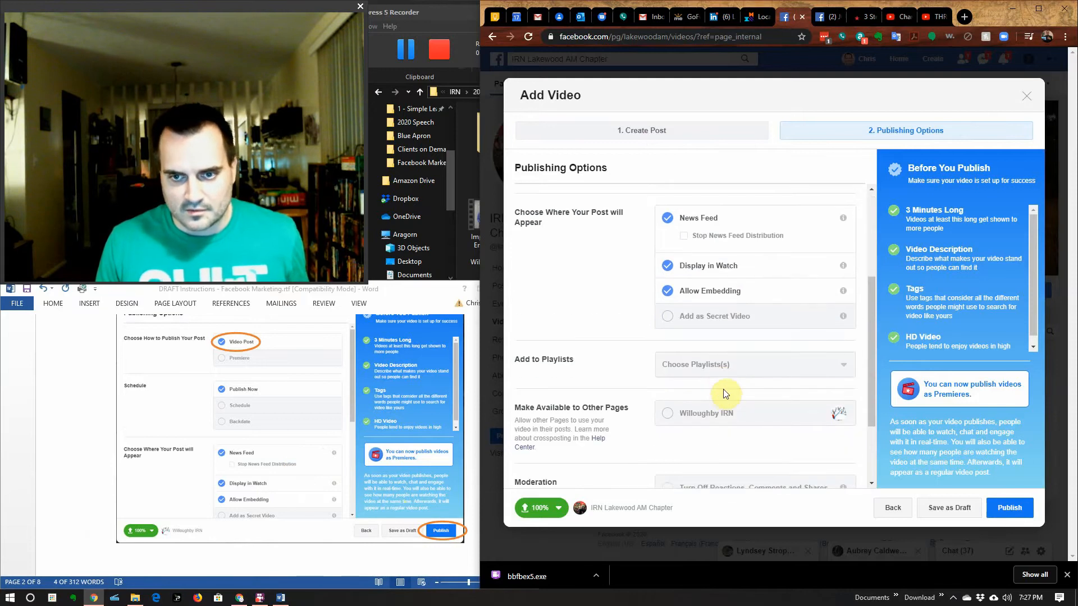
scroll(726, 393, up, 1)
scroll(251, 473, down, 4)
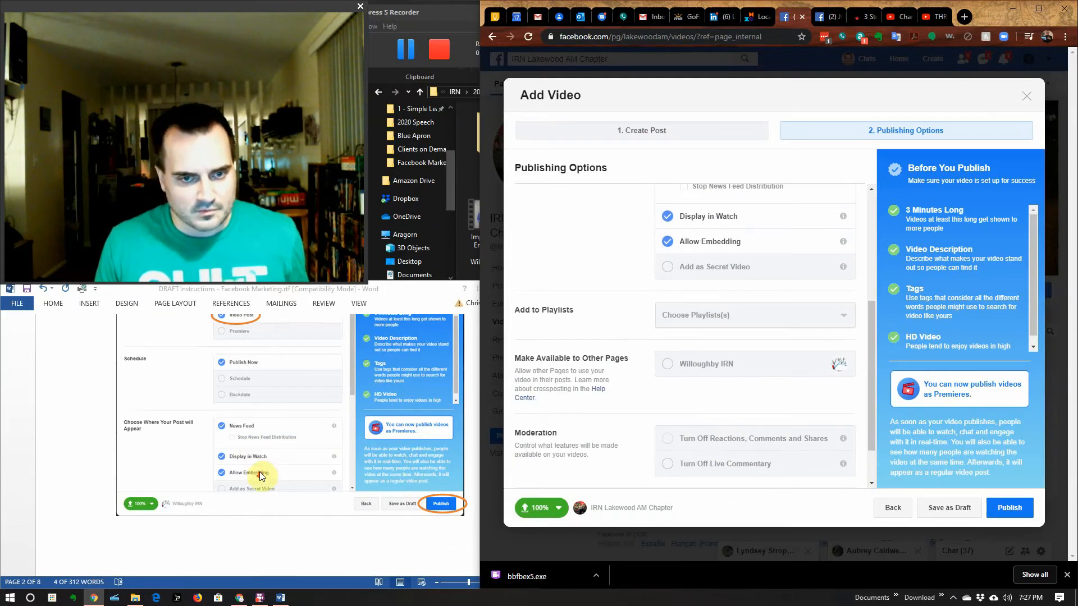
scroll(271, 470, down, 3)
scroll(270, 470, up, 8)
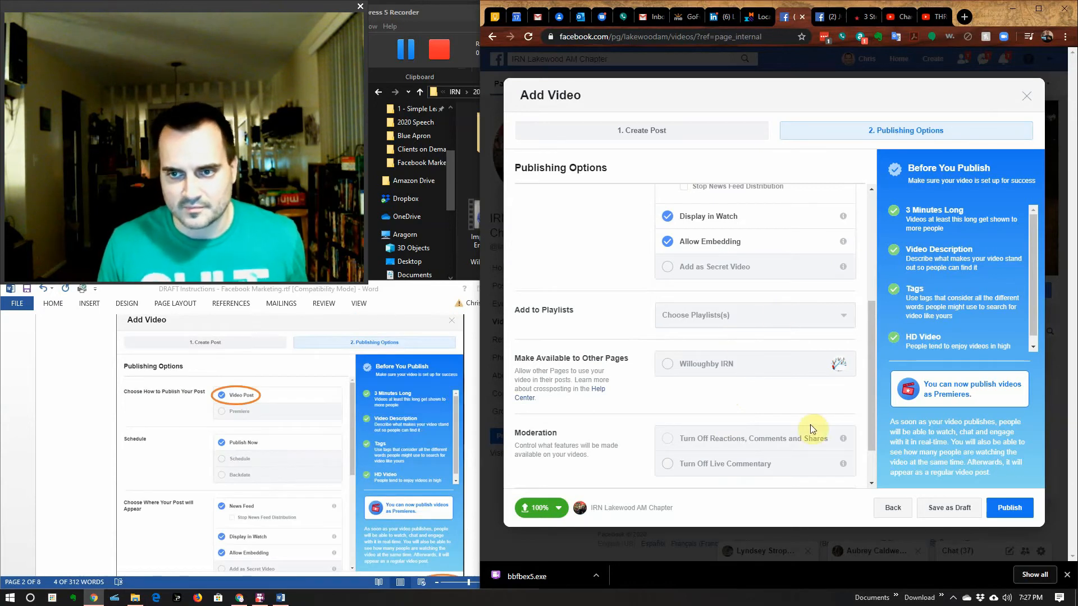
scroll(809, 422, down, 1)
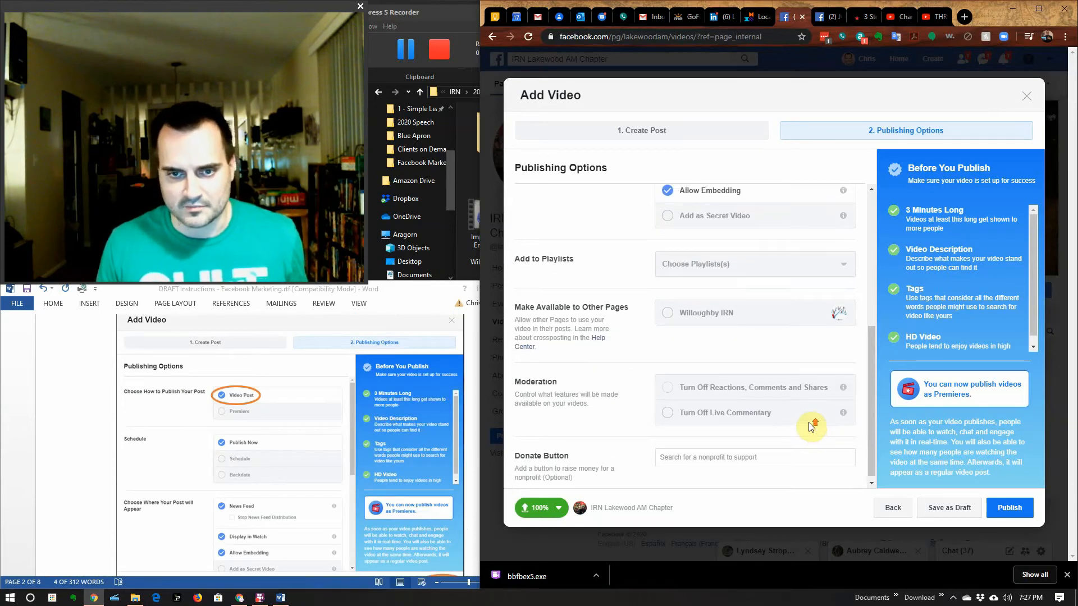
scroll(809, 425, up, 5)
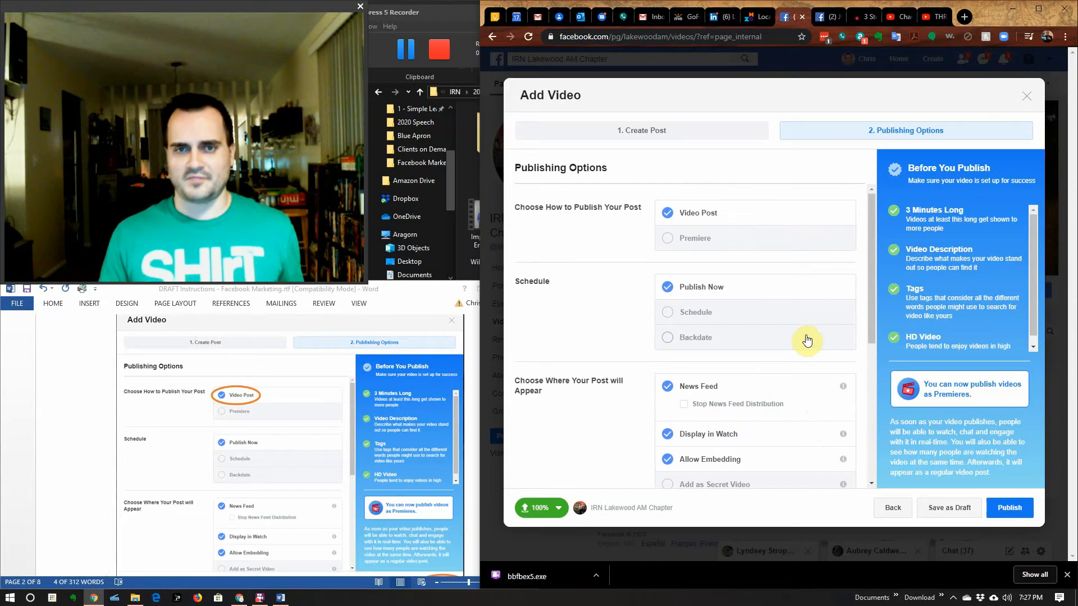
Step: Publish the video to the IRN Lakewood AM Chapter page now
click(1010, 508)
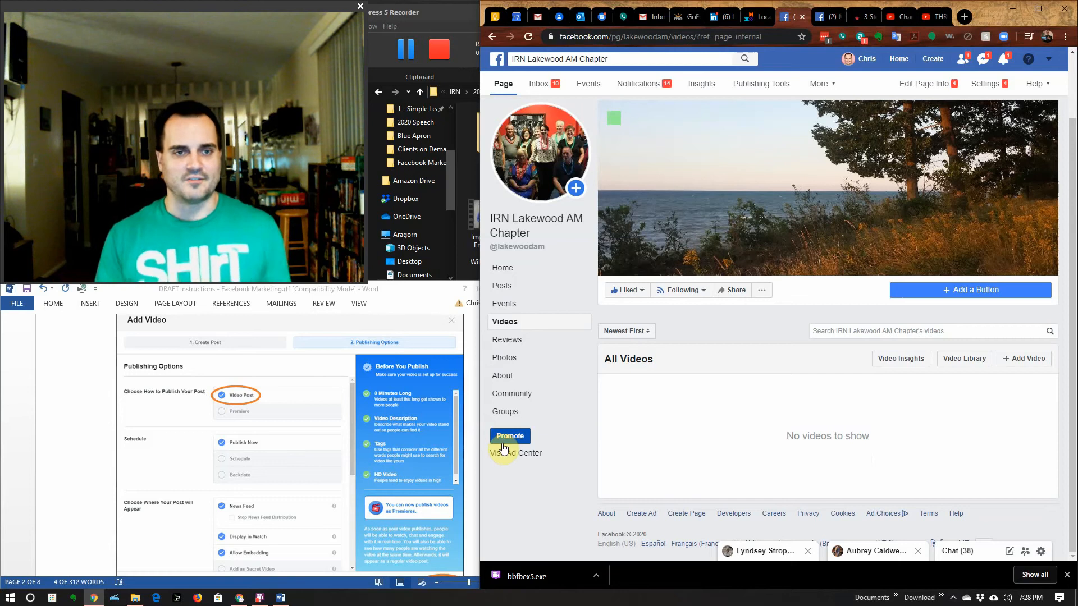
Step: Scroll the Word guide back up to its Purpose and Process sections
scroll(333, 496, down, 8)
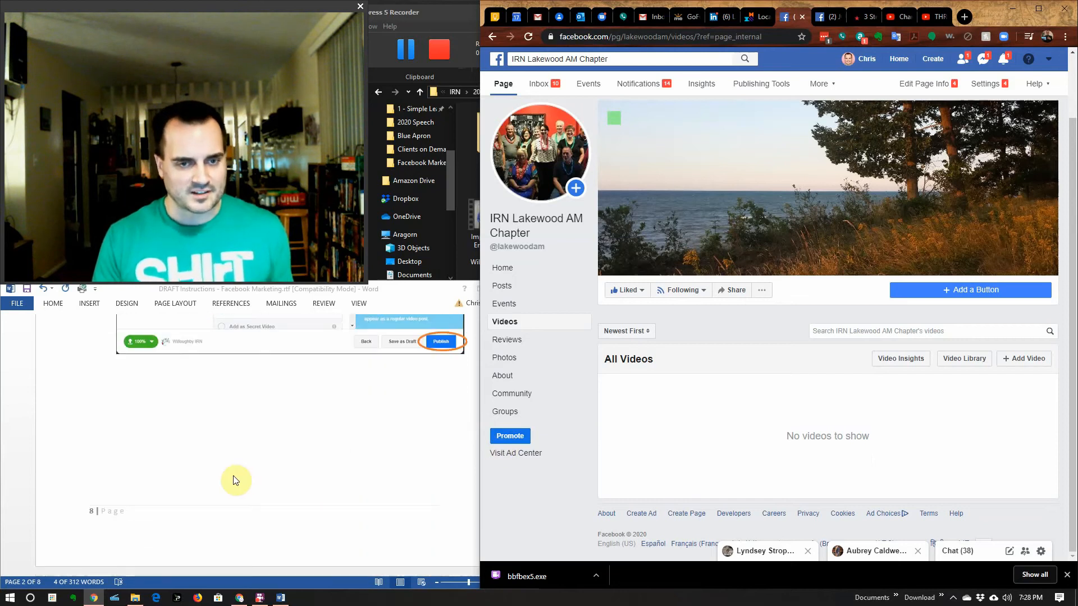
scroll(236, 480, up, 15)
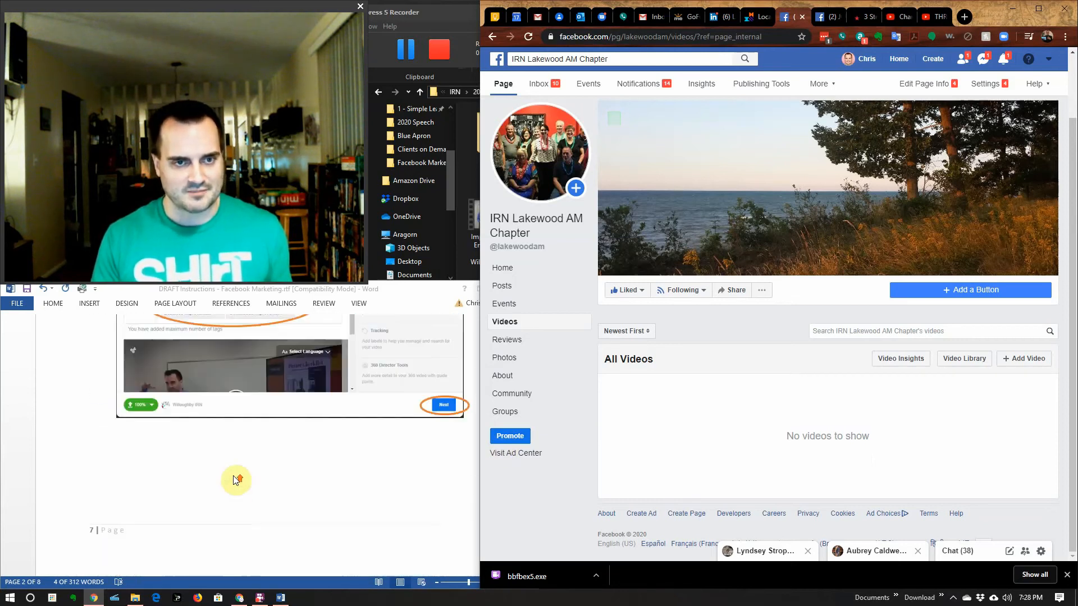
scroll(234, 479, up, 10)
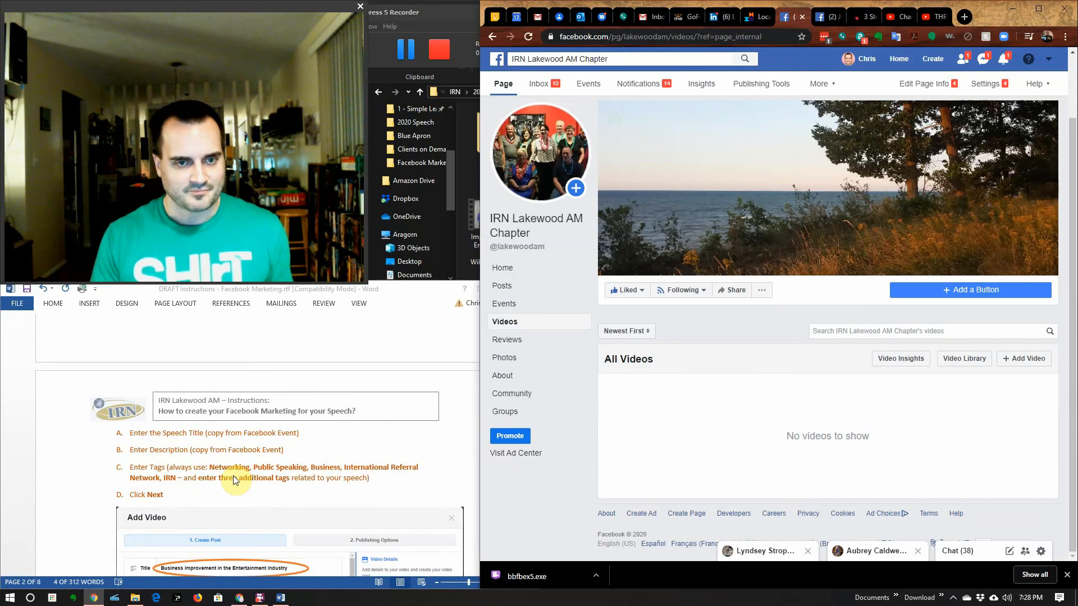
scroll(233, 479, up, 5)
scroll(233, 480, up, 10)
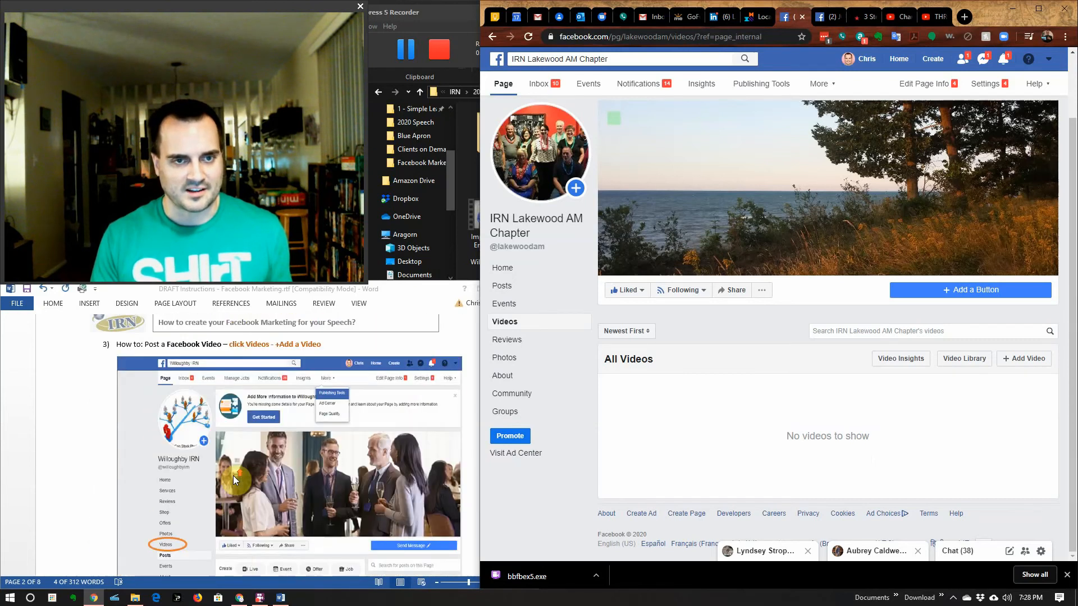
scroll(234, 476, up, 10)
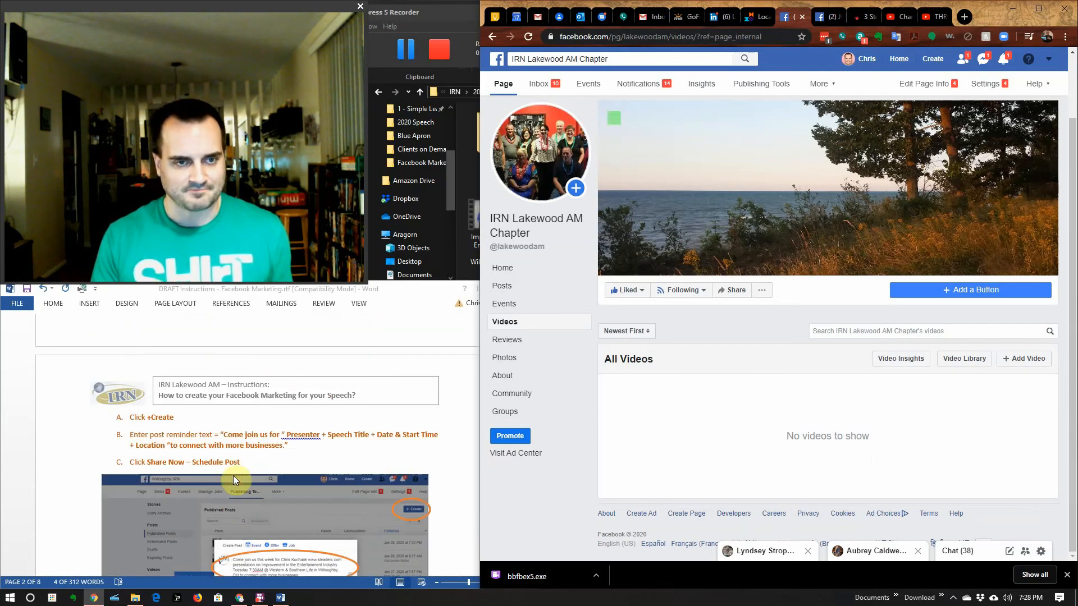
scroll(234, 476, up, 10)
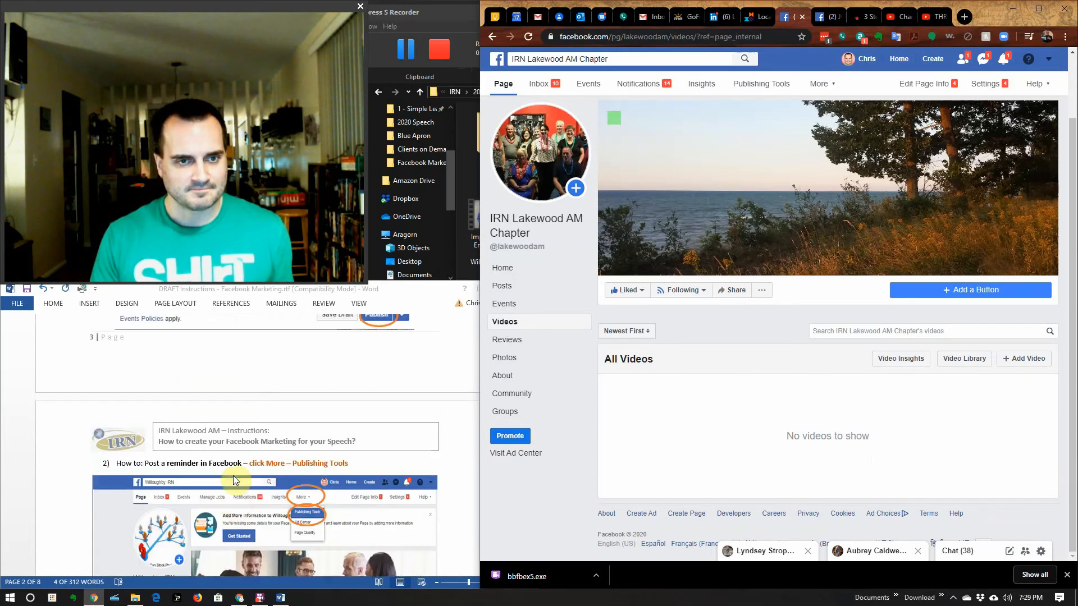
scroll(234, 476, up, 10)
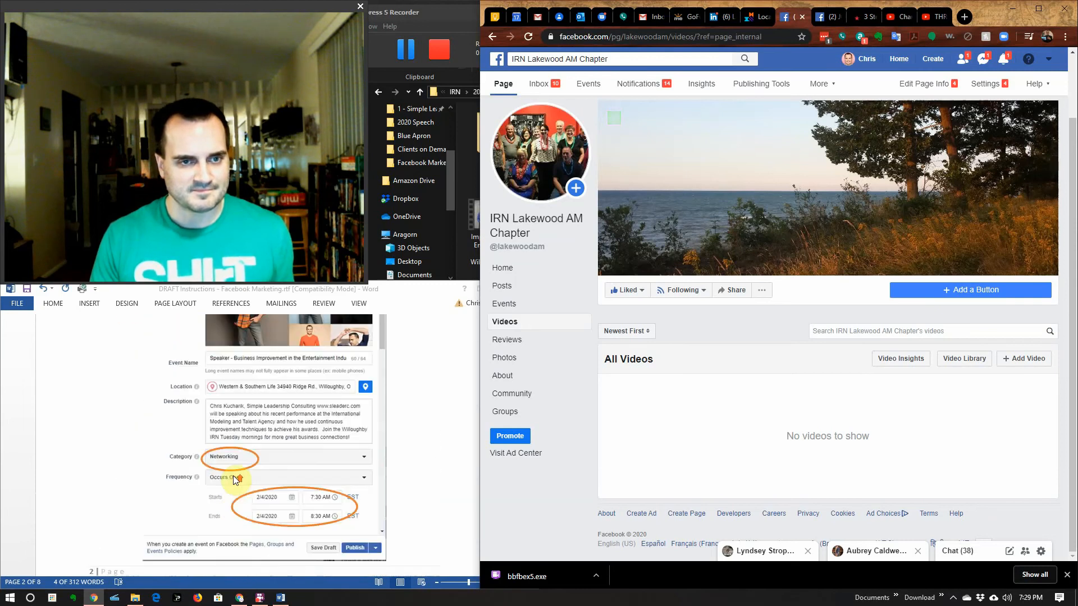
scroll(234, 476, up, 10)
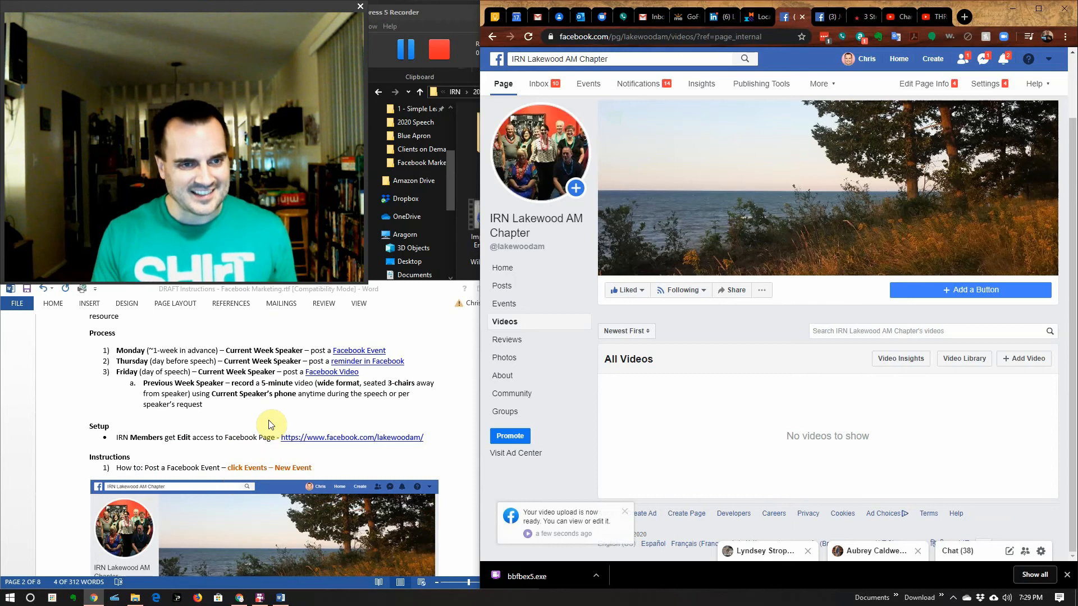
scroll(269, 425, up, 3)
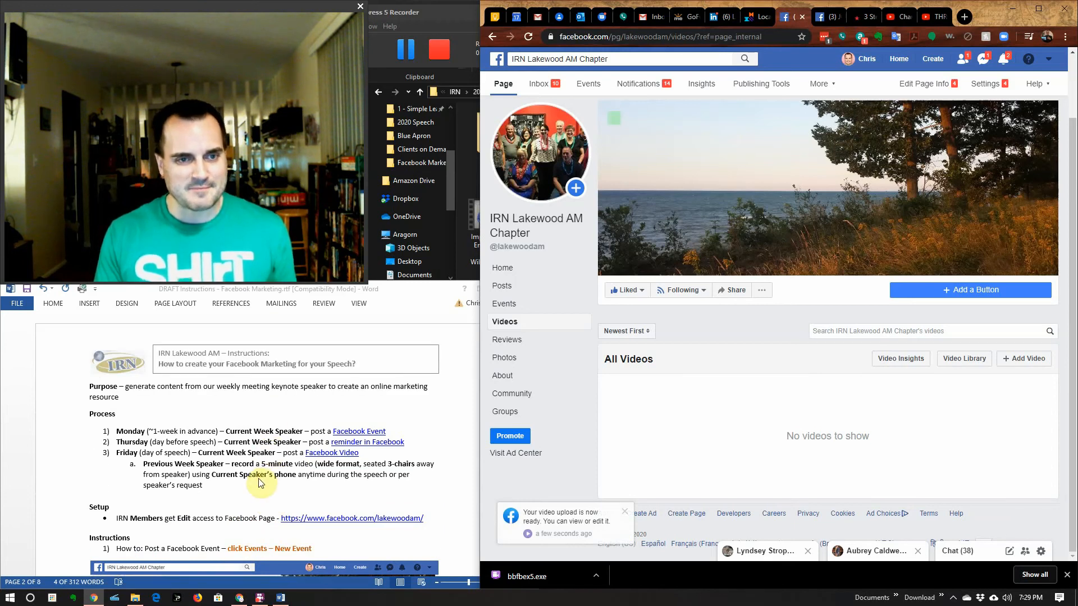